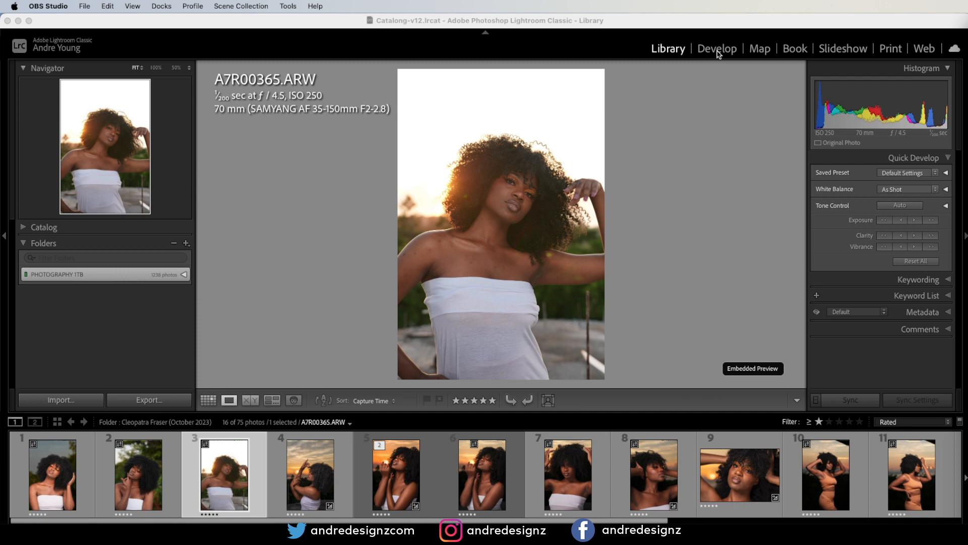
# Crop A7R00365.ARW to the 4 x 5 / 8 x 10 aspect ratio in Develop, shifting the photo to trim empty sky above the woman.
pyautogui.click(718, 54)
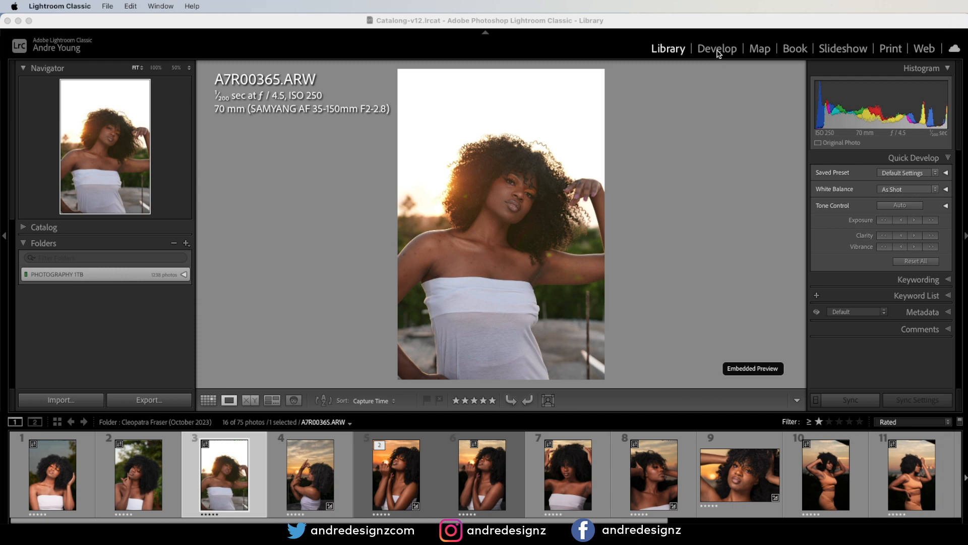
pyautogui.click(717, 49)
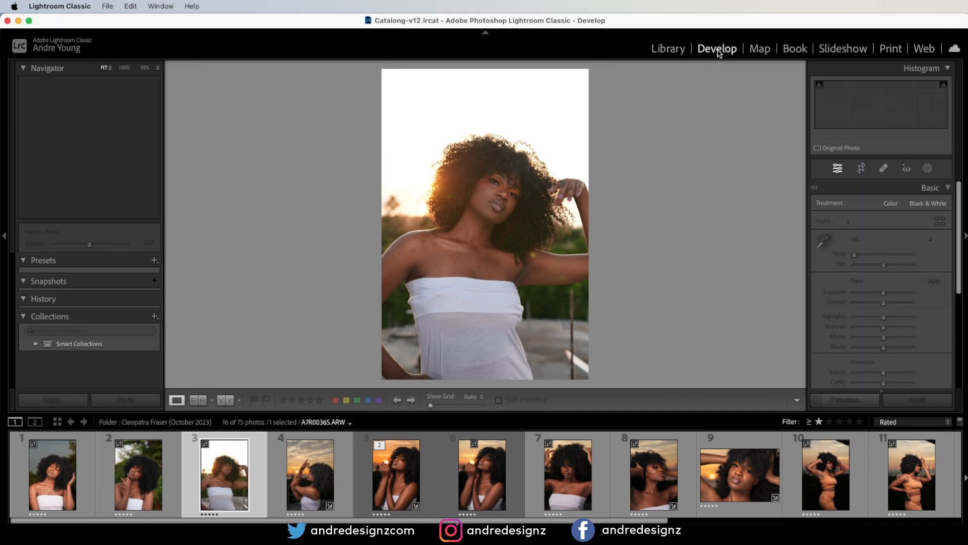
pyautogui.click(861, 169)
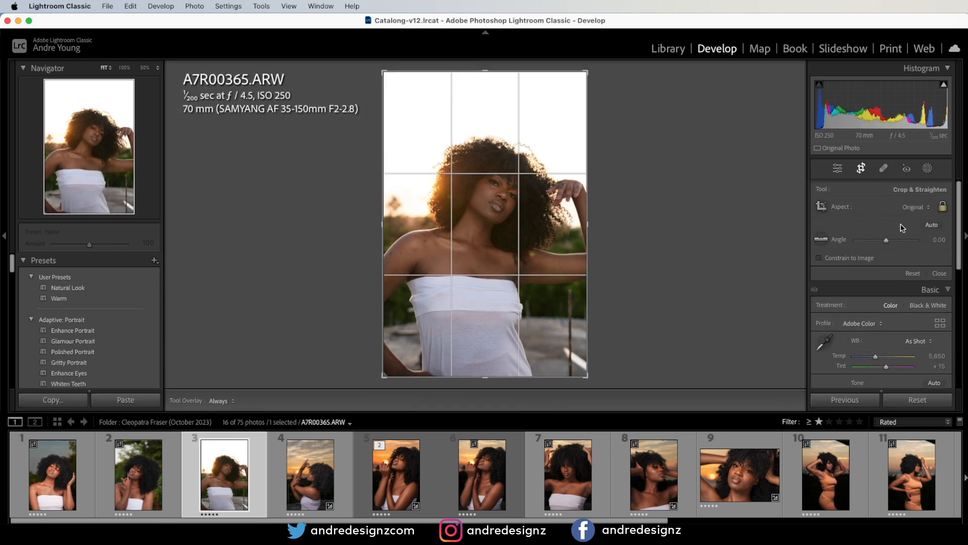
pyautogui.click(922, 213)
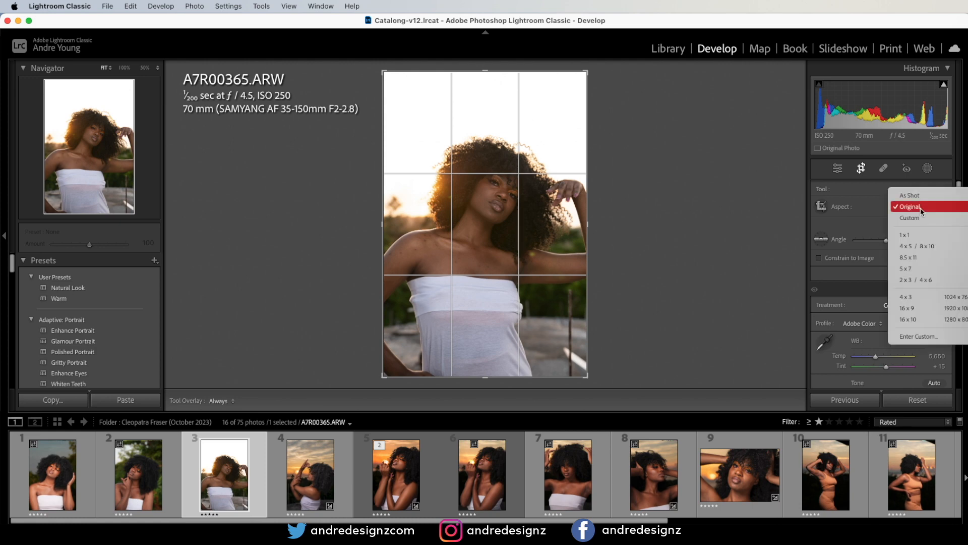
pyautogui.click(927, 246)
pyautogui.moveTo(547, 278); pyautogui.dragTo(546, 266)
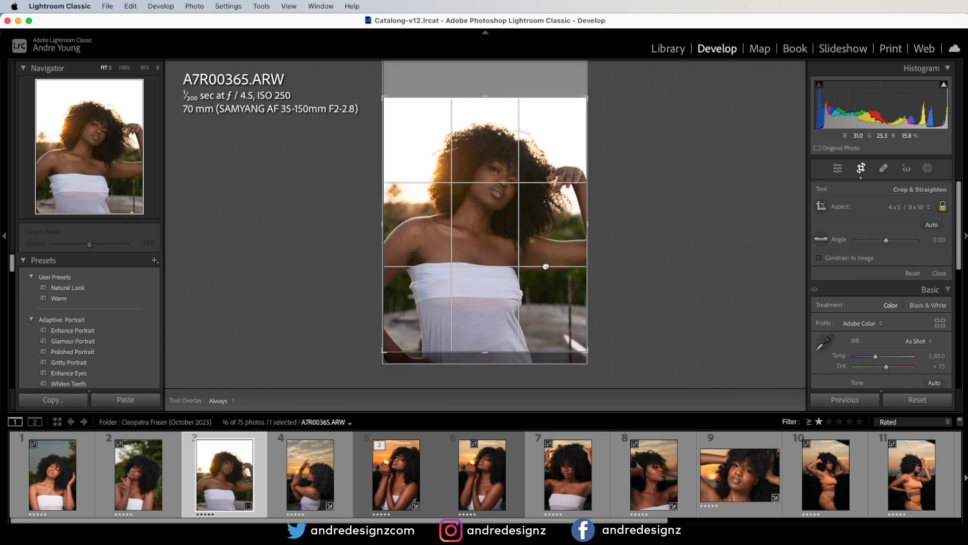
pyautogui.moveTo(546, 266); pyautogui.dragTo(546, 263)
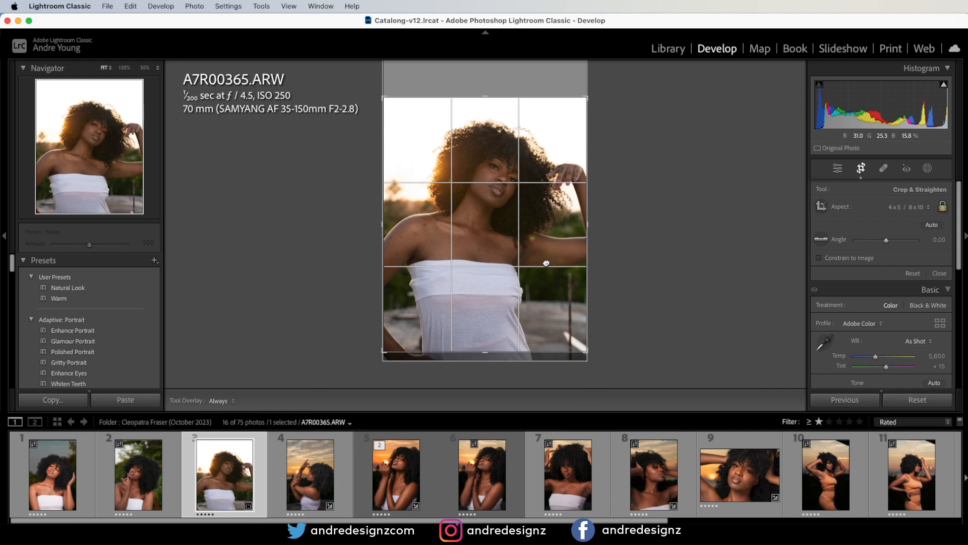
pyautogui.moveTo(546, 263); pyautogui.dragTo(546, 262)
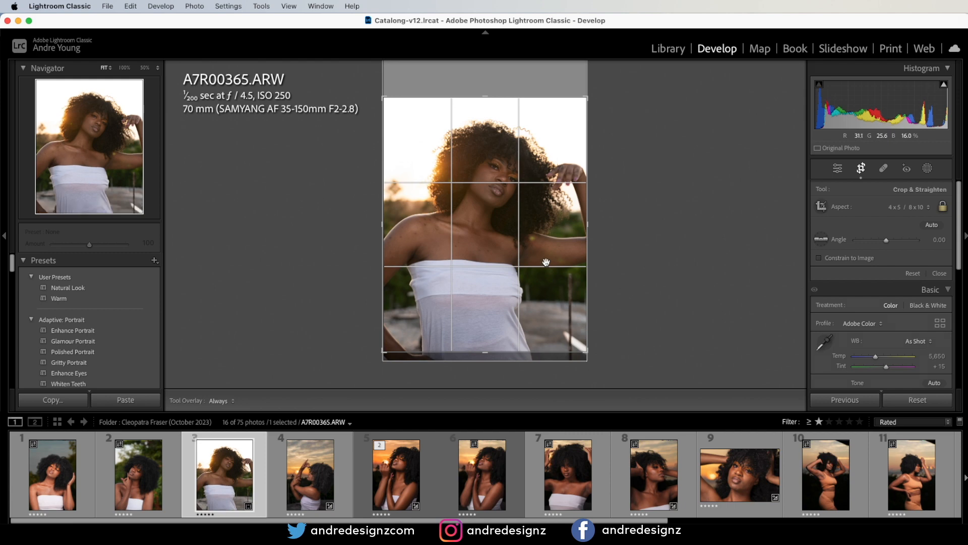
pyautogui.press('Return')
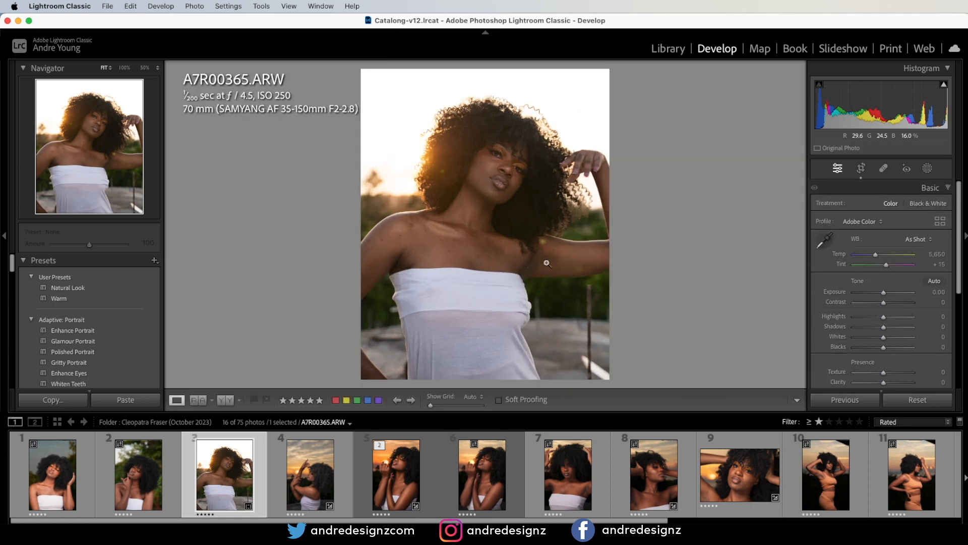
# Send the cropped photo to Adobe Photoshop 2023 for editing and duplicate its Background layer.
pyautogui.rightClick(455, 198)
pyautogui.moveTo(506, 295)
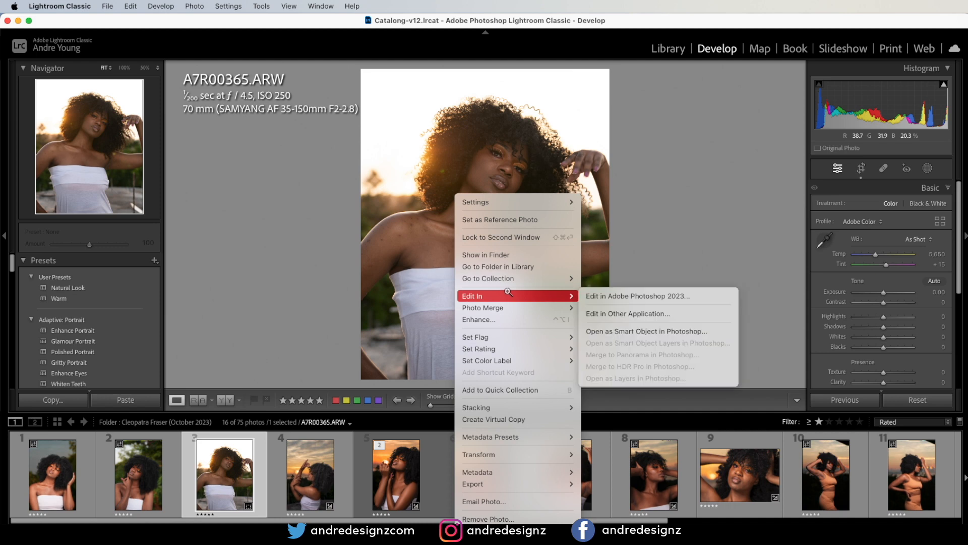
pyautogui.click(684, 295)
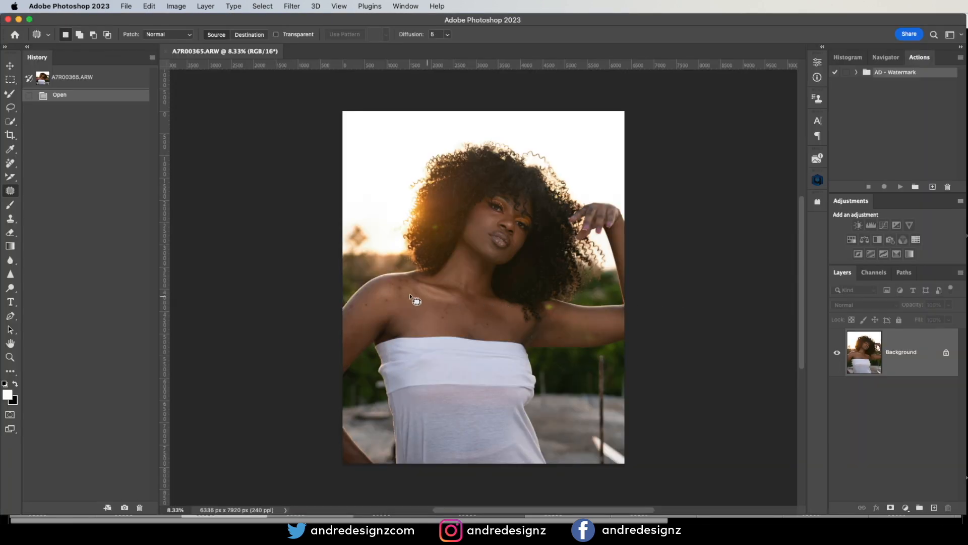
pyautogui.moveTo(907, 361); pyautogui.dragTo(934, 507)
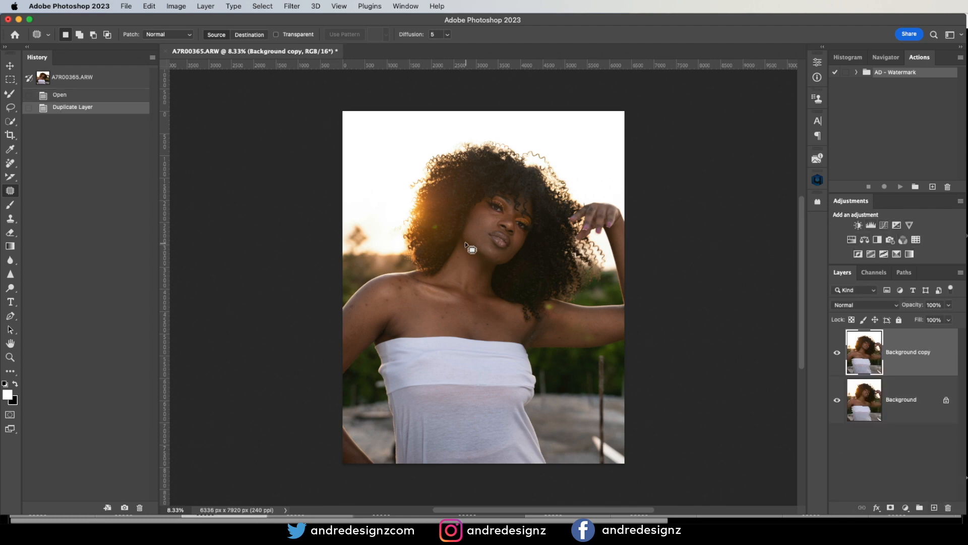
# Remove the dark spots between the eyebrows with the Patch tool on the Background copy layer.
pyautogui.scroll(5, 465, 242)
pyautogui.moveTo(650, 147); pyautogui.dragTo(562, 232)
pyautogui.scroll(2, 566, 280)
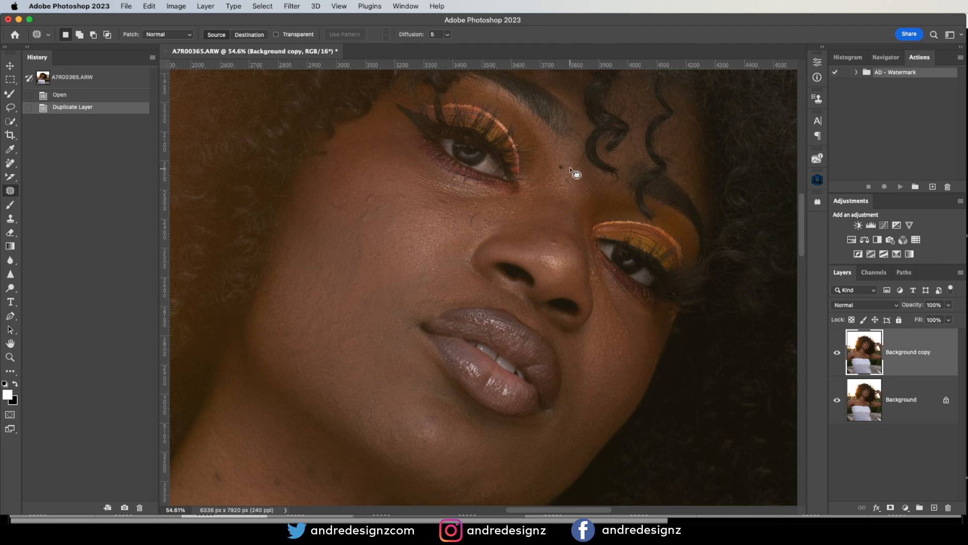
pyautogui.moveTo(559, 162); pyautogui.dragTo(557, 181)
pyautogui.press('super+d')
pyautogui.press('super+d')
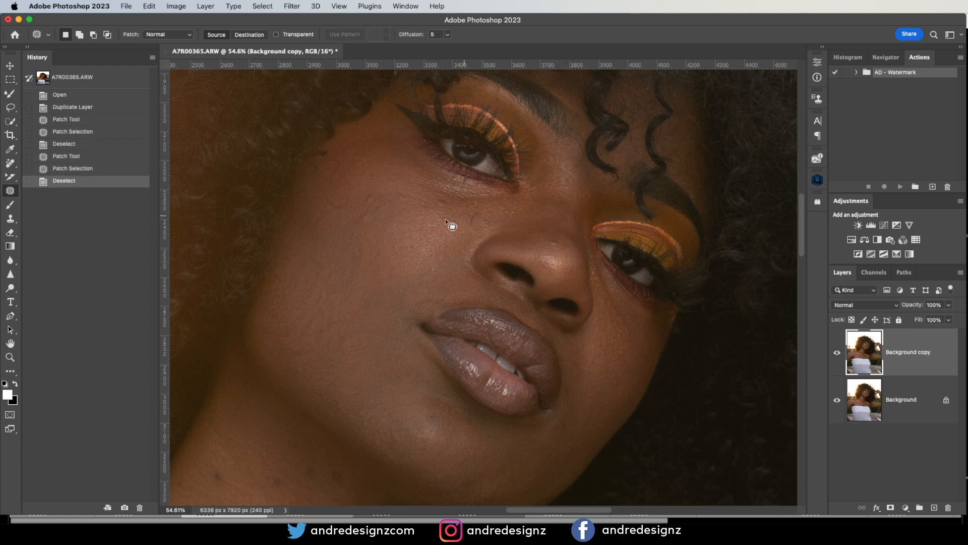
# Patch the blemishes on the upper cheek, beside the nose and on the nose using nearby clean skin.
pyautogui.moveTo(379, 200)
pyautogui.mouseDown()
pyautogui.moveTo(367, 205)
pyautogui.moveTo(372, 190)
pyautogui.moveTo(367, 202)
pyautogui.mouseUp()
pyautogui.press('super+d')
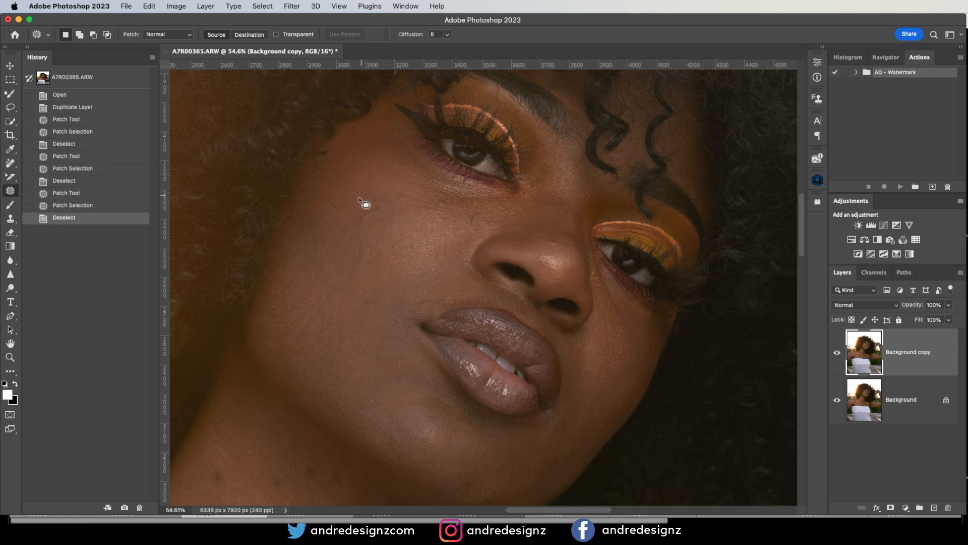
pyautogui.moveTo(471, 218); pyautogui.dragTo(463, 247)
pyautogui.press('super+d')
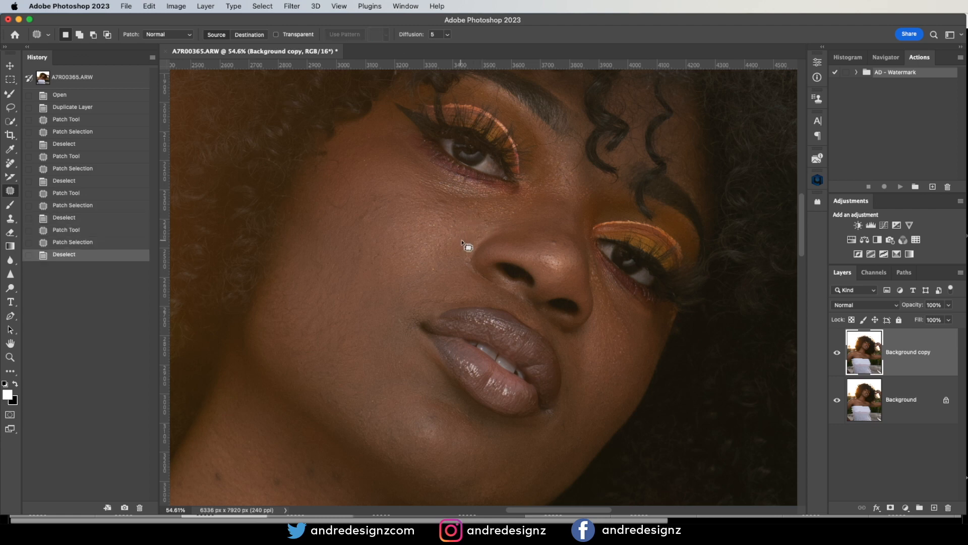
pyautogui.moveTo(568, 240)
pyautogui.mouseDown()
pyautogui.moveTo(552, 243)
pyautogui.moveTo(565, 251)
pyautogui.mouseUp()
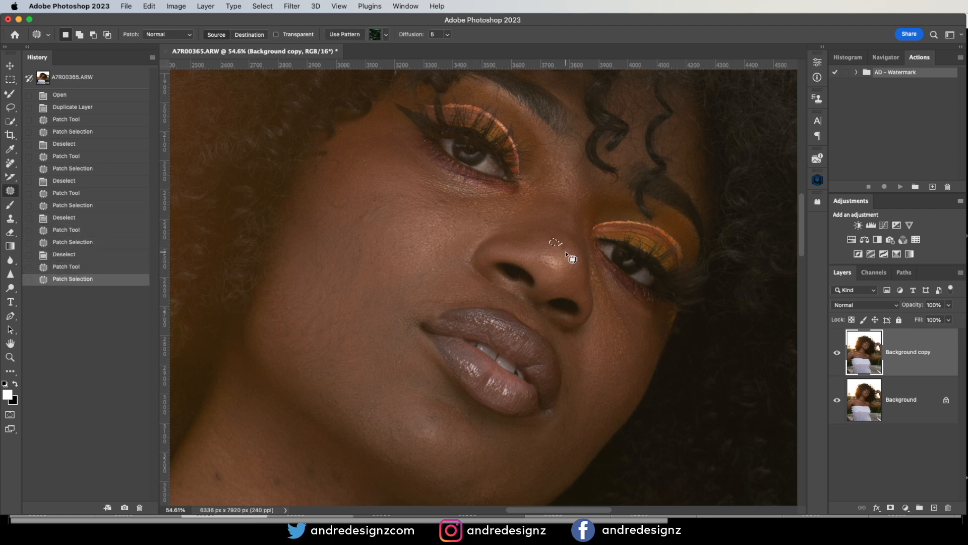
pyautogui.press('super+d')
# Patch the marks near the temple and along the outer cheek by the hairline.
pyautogui.moveTo(331, 171); pyautogui.dragTo(352, 153)
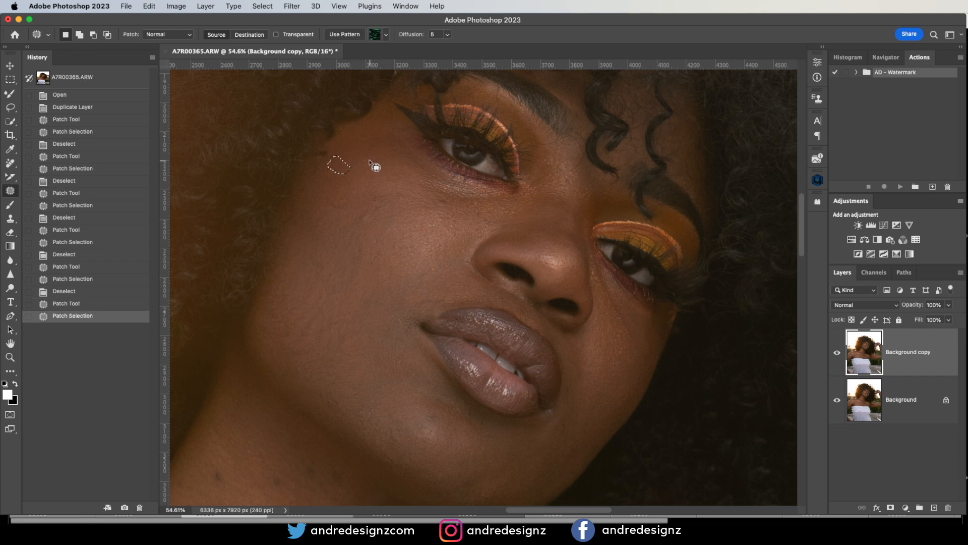
pyautogui.moveTo(378, 164)
pyautogui.mouseDown()
pyautogui.moveTo(372, 173)
pyautogui.moveTo(382, 173)
pyautogui.moveTo(346, 169)
pyautogui.moveTo(373, 173)
pyautogui.moveTo(342, 191)
pyautogui.moveTo(349, 198)
pyautogui.moveTo(342, 219)
pyautogui.mouseUp()
pyautogui.hotkey('ctrl', 'd')
pyautogui.hotkey('ctrl', 'd')
pyautogui.hotkey('ctrl', 'd')
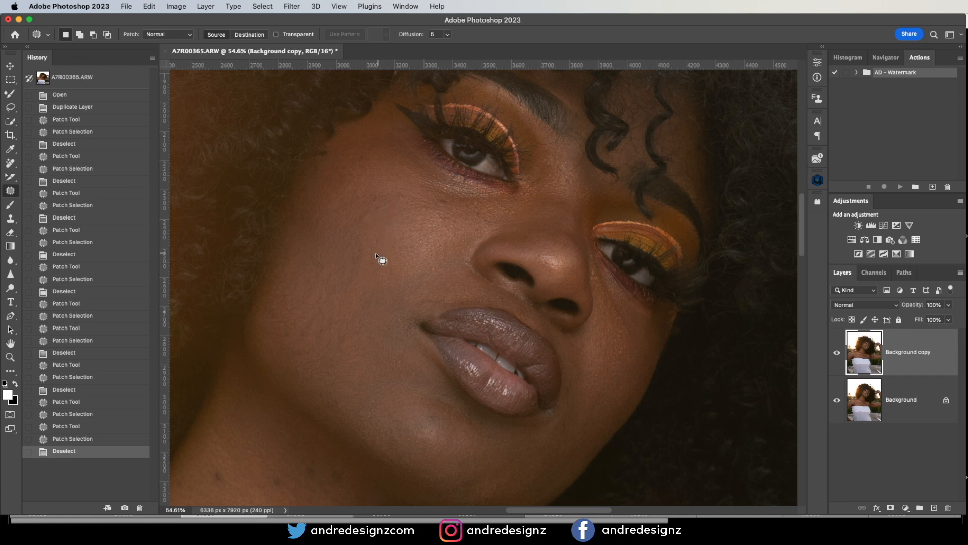
# Patch the remaining uneven spots on the middle of the cheek and beneath the eye.
pyautogui.moveTo(380, 263); pyautogui.dragTo(385, 254)
pyautogui.moveTo(379, 259)
pyautogui.mouseDown()
pyautogui.moveTo(381, 273)
pyautogui.moveTo(359, 244)
pyautogui.moveTo(414, 240)
pyautogui.mouseUp()
pyautogui.moveTo(485, 216)
pyautogui.mouseDown()
pyautogui.moveTo(480, 208)
pyautogui.moveTo(522, 208)
pyautogui.mouseUp()
pyautogui.press('super+d')
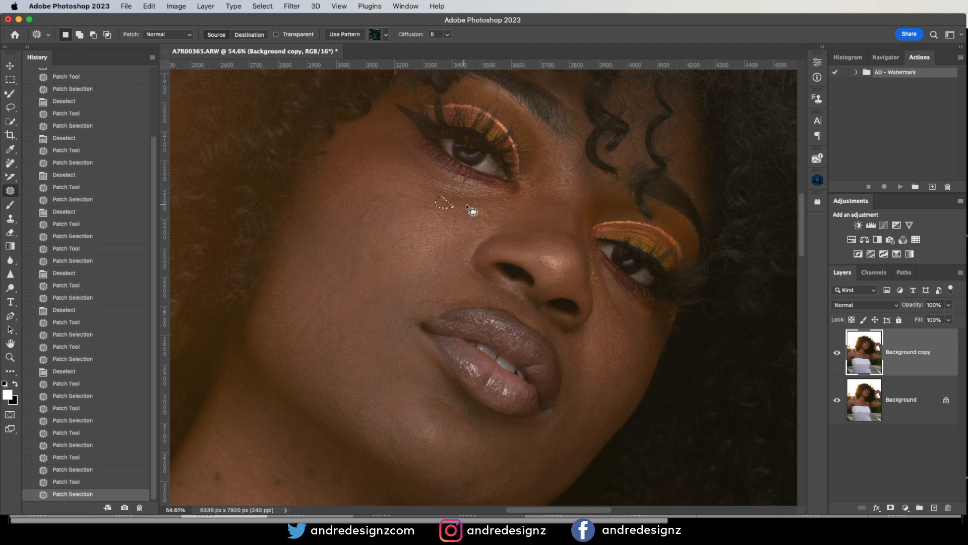
pyautogui.moveTo(369, 206); pyautogui.dragTo(381, 195)
pyautogui.moveTo(375, 197)
pyautogui.mouseDown()
pyautogui.moveTo(378, 183)
pyautogui.moveTo(380, 214)
pyautogui.mouseUp()
pyautogui.moveTo(370, 216)
pyautogui.mouseDown()
pyautogui.moveTo(387, 221)
pyautogui.moveTo(395, 192)
pyautogui.moveTo(391, 206)
pyautogui.mouseUp()
pyautogui.moveTo(384, 207); pyautogui.dragTo(397, 215)
pyautogui.press('super+d')
# Patch the blemishes on the chin and lower jaw with neighbouring clean skin.
pyautogui.moveTo(389, 283); pyautogui.dragTo(409, 155)
pyautogui.moveTo(457, 281)
pyautogui.mouseDown()
pyautogui.moveTo(471, 298)
pyautogui.moveTo(460, 281)
pyautogui.moveTo(456, 315)
pyautogui.moveTo(414, 297)
pyautogui.mouseUp()
pyautogui.press('super+d')
pyautogui.moveTo(419, 306)
pyautogui.mouseDown()
pyautogui.moveTo(412, 281)
pyautogui.moveTo(393, 274)
pyautogui.mouseUp()
pyautogui.moveTo(389, 288); pyautogui.dragTo(397, 278)
pyautogui.press('super+d')
# Patch the dark spots on the neck below the jawline.
pyautogui.moveTo(331, 334)
pyautogui.mouseDown()
pyautogui.moveTo(323, 344)
pyautogui.moveTo(331, 334)
pyautogui.moveTo(356, 337)
pyautogui.moveTo(373, 354)
pyautogui.mouseUp()
pyautogui.moveTo(361, 348); pyautogui.dragTo(383, 364)
pyautogui.moveTo(304, 346)
pyautogui.mouseDown()
pyautogui.moveTo(310, 359)
pyautogui.moveTo(302, 340)
pyautogui.mouseUp()
pyautogui.moveTo(301, 352); pyautogui.dragTo(325, 372)
pyautogui.moveTo(240, 357); pyautogui.dragTo(250, 358)
pyautogui.moveTo(244, 349); pyautogui.dragTo(265, 365)
pyautogui.press('super+d')
pyautogui.moveTo(359, 340); pyautogui.dragTo(359, 359)
pyautogui.moveTo(357, 353); pyautogui.dragTo(378, 372)
# Return to the face and patch the leftover marks on the outer cheek.
pyautogui.moveTo(397, 225); pyautogui.dragTo(385, 352)
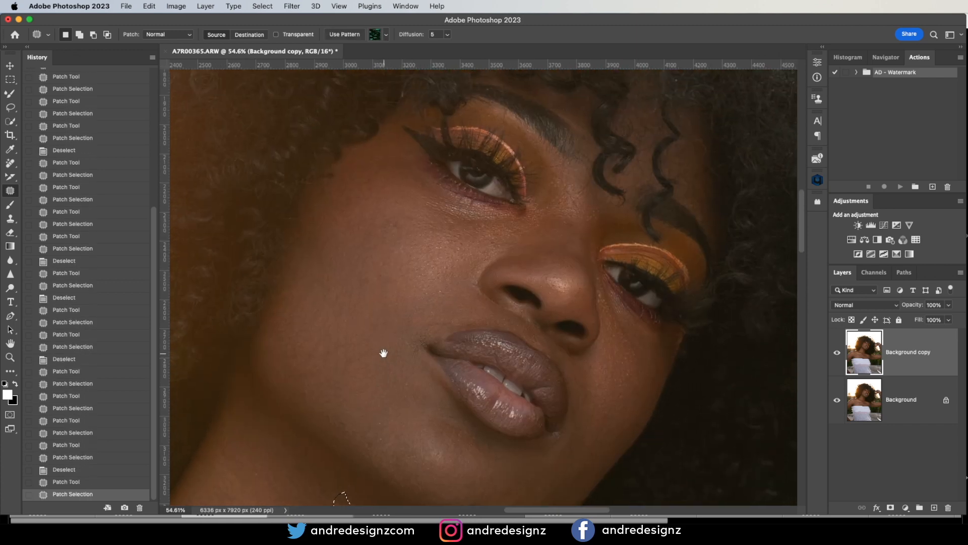
pyautogui.moveTo(398, 309); pyautogui.dragTo(414, 270)
pyautogui.moveTo(417, 189); pyautogui.dragTo(419, 190)
pyautogui.moveTo(412, 186)
pyautogui.mouseDown()
pyautogui.moveTo(421, 196)
pyautogui.moveTo(411, 189)
pyautogui.mouseUp()
pyautogui.moveTo(404, 192); pyautogui.dragTo(413, 208)
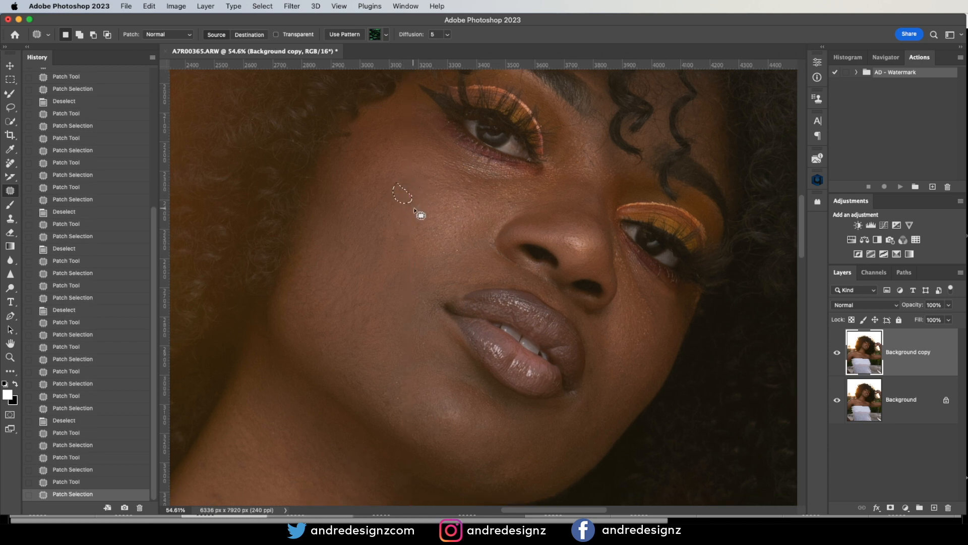
pyautogui.moveTo(426, 171)
pyautogui.mouseDown()
pyautogui.moveTo(439, 180)
pyautogui.moveTo(440, 198)
pyautogui.mouseUp()
pyautogui.moveTo(393, 284); pyautogui.dragTo(462, 195)
pyautogui.moveTo(382, 167); pyautogui.dragTo(381, 167)
pyautogui.moveTo(381, 163); pyautogui.dragTo(394, 188)
# Patch the blemishes at the base of the neck where it meets the shoulder.
pyautogui.moveTo(431, 241); pyautogui.dragTo(500, 120)
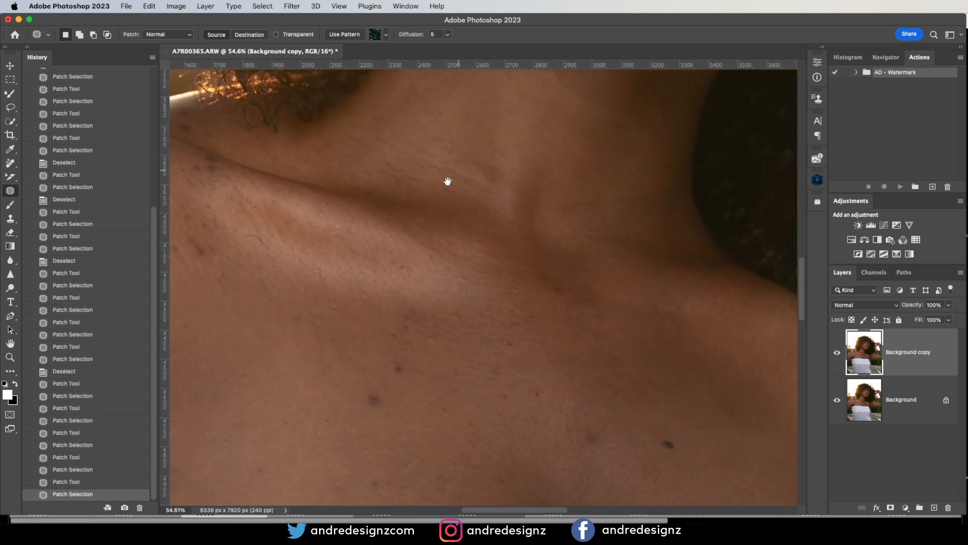
pyautogui.moveTo(438, 225); pyautogui.dragTo(566, 177)
pyautogui.moveTo(379, 108); pyautogui.dragTo(513, 243)
pyautogui.moveTo(447, 210); pyautogui.dragTo(475, 225)
pyautogui.press('super+d')
pyautogui.moveTo(449, 195)
pyautogui.mouseDown()
pyautogui.moveTo(458, 210)
pyautogui.moveTo(438, 209)
pyautogui.moveTo(491, 230)
pyautogui.mouseUp()
pyautogui.press('super+d')
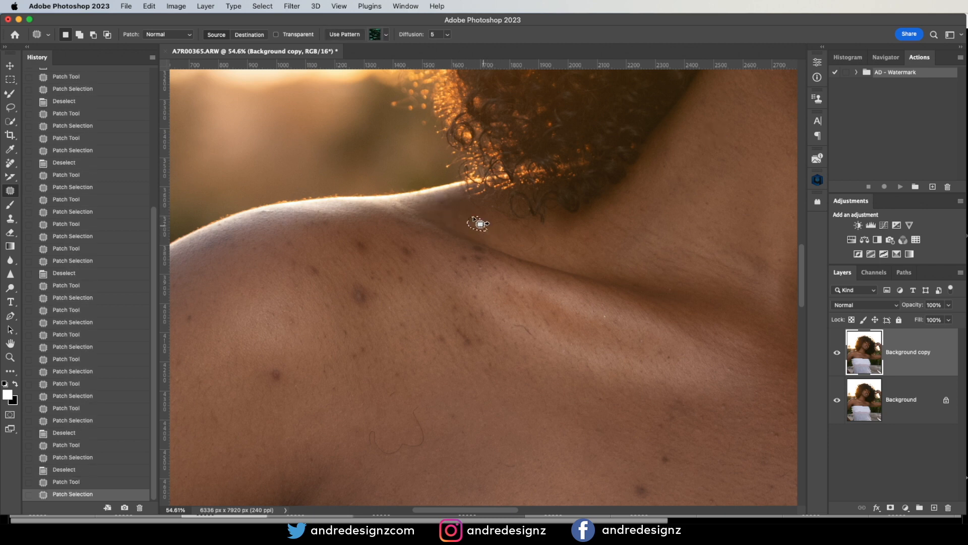
# Patch the dark marks along the inner end of the shoulder, just above the collarbone highlight.
pyautogui.moveTo(438, 207)
pyautogui.mouseDown()
pyautogui.moveTo(455, 225)
pyautogui.moveTo(446, 207)
pyautogui.moveTo(471, 221)
pyautogui.moveTo(460, 207)
pyautogui.moveTo(417, 212)
pyautogui.mouseUp()
pyautogui.press('super+d')
pyautogui.press('super+d')
pyautogui.press('super+d')
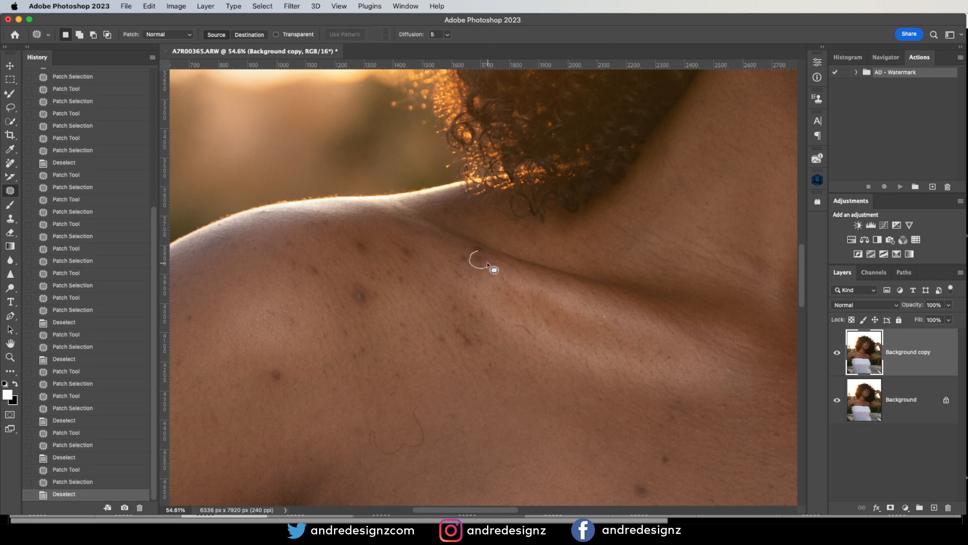
pyautogui.moveTo(473, 266)
pyautogui.mouseDown()
pyautogui.moveTo(469, 253)
pyautogui.moveTo(465, 260)
pyautogui.moveTo(483, 264)
pyautogui.moveTo(469, 247)
pyautogui.moveTo(507, 267)
pyautogui.mouseUp()
pyautogui.press('super+d')
# Patch the large dark spots on top of the shoulder using surrounding clean skin.
pyautogui.moveTo(362, 235)
pyautogui.mouseDown()
pyautogui.moveTo(356, 242)
pyautogui.moveTo(375, 253)
pyautogui.mouseUp()
pyautogui.moveTo(367, 247)
pyautogui.mouseDown()
pyautogui.moveTo(417, 259)
pyautogui.moveTo(412, 273)
pyautogui.moveTo(352, 299)
pyautogui.moveTo(382, 304)
pyautogui.mouseUp()
pyautogui.moveTo(374, 300)
pyautogui.mouseDown()
pyautogui.moveTo(392, 309)
pyautogui.moveTo(367, 309)
pyautogui.moveTo(374, 289)
pyautogui.mouseUp()
pyautogui.moveTo(365, 296)
pyautogui.mouseDown()
pyautogui.moveTo(404, 324)
pyautogui.moveTo(421, 323)
pyautogui.mouseUp()
pyautogui.press('super+d')
pyautogui.moveTo(374, 288)
pyautogui.mouseDown()
pyautogui.moveTo(376, 313)
pyautogui.moveTo(371, 299)
pyautogui.mouseUp()
pyautogui.moveTo(365, 309)
pyautogui.mouseDown()
pyautogui.moveTo(391, 324)
pyautogui.moveTo(373, 356)
pyautogui.moveTo(382, 354)
pyautogui.mouseUp()
pyautogui.press('super+d')
pyautogui.press('super+d')
# Patch the small shoulder spot, the mole below it and the curved stray hair on the upper chest.
pyautogui.moveTo(321, 256); pyautogui.dragTo(339, 277)
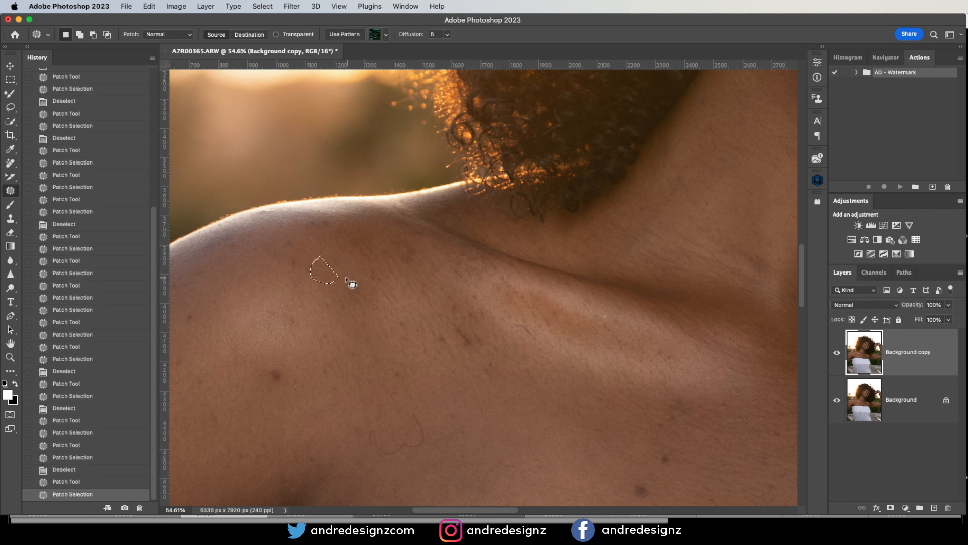
pyautogui.moveTo(292, 376); pyautogui.dragTo(293, 382)
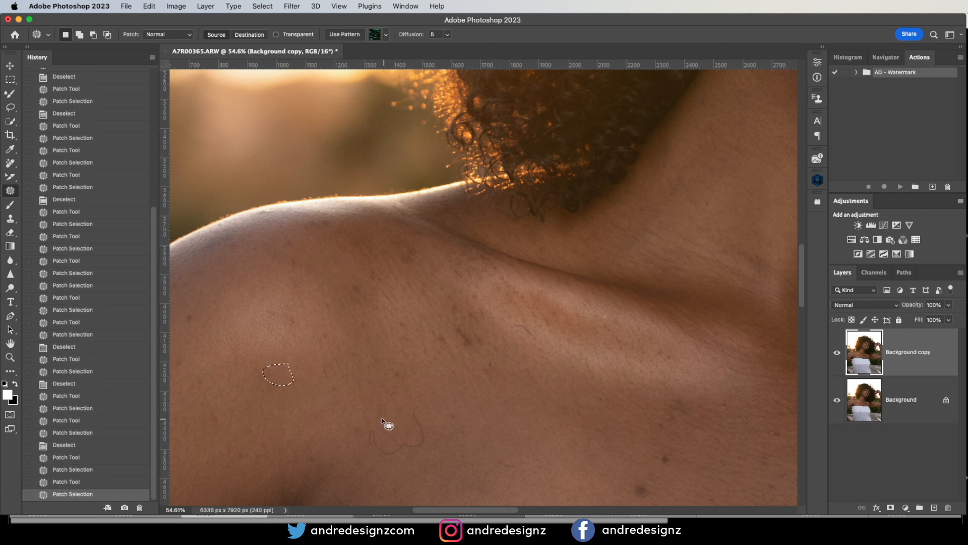
pyautogui.moveTo(408, 464)
pyautogui.mouseDown()
pyautogui.moveTo(417, 411)
pyautogui.moveTo(465, 471)
pyautogui.mouseUp()
pyautogui.press('super+d')
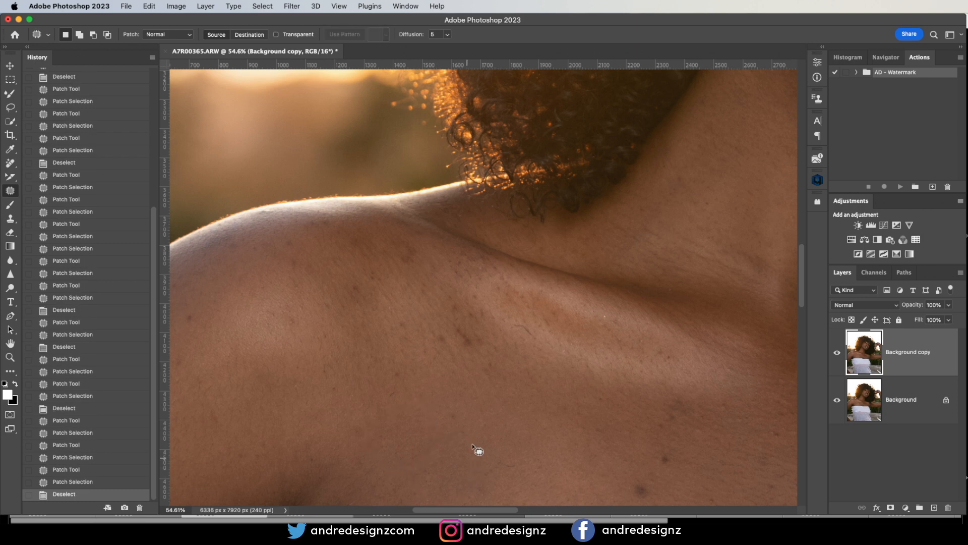
# Patch the brown marks below the collarbone and the spot near the top of the shoulder.
pyautogui.moveTo(460, 403)
pyautogui.mouseDown()
pyautogui.moveTo(460, 416)
pyautogui.moveTo(460, 333)
pyautogui.moveTo(499, 355)
pyautogui.moveTo(443, 336)
pyautogui.moveTo(456, 341)
pyautogui.mouseUp()
pyautogui.press('super+d')
pyautogui.moveTo(450, 341); pyautogui.dragTo(471, 372)
pyautogui.press('super+d')
pyautogui.moveTo(405, 244); pyautogui.dragTo(424, 259)
pyautogui.moveTo(420, 259); pyautogui.dragTo(435, 284)
pyautogui.press('super+d')
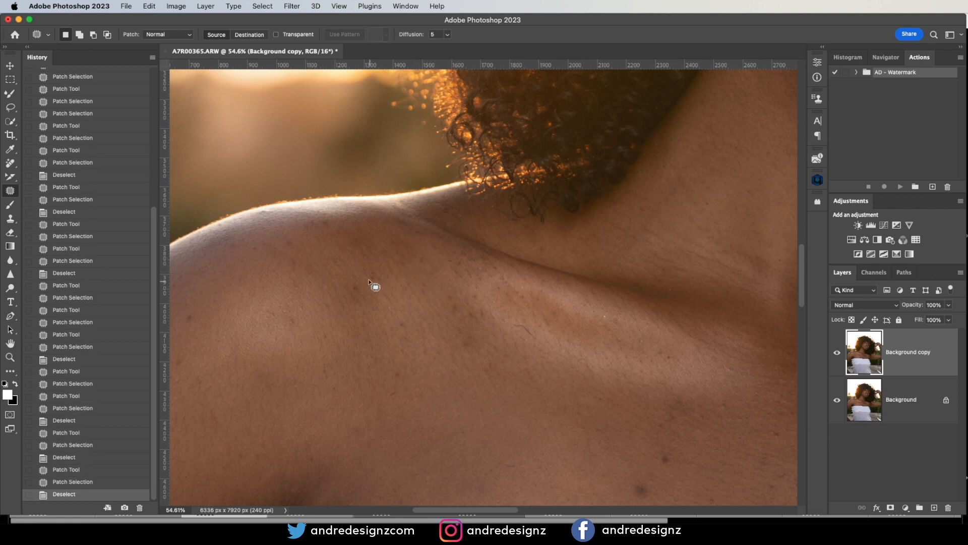
# Patch the residual shoulder discoloration and the fine stray hair beneath the collarbone.
pyautogui.moveTo(368, 294); pyautogui.dragTo(372, 301)
pyautogui.moveTo(359, 290); pyautogui.dragTo(398, 327)
pyautogui.press('super+d')
pyautogui.moveTo(455, 301); pyautogui.dragTo(530, 340)
pyautogui.press('super+d')
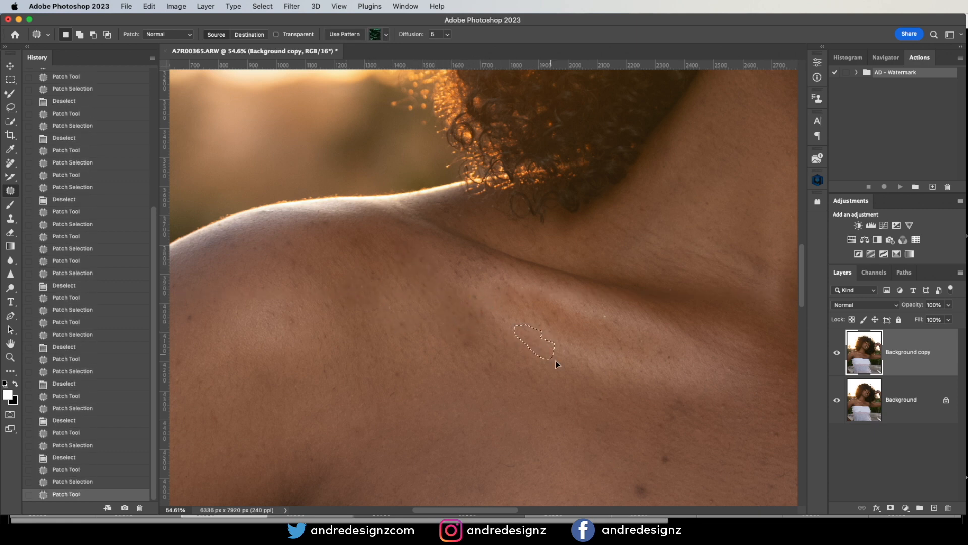
pyautogui.moveTo(473, 309)
pyautogui.mouseDown()
pyautogui.moveTo(534, 330)
pyautogui.moveTo(527, 325)
pyautogui.moveTo(554, 349)
pyautogui.mouseUp()
pyautogui.press('super+d')
pyautogui.press('super+d')
# Patch the small dark spots on the outer part of the shoulder.
pyautogui.moveTo(402, 309); pyautogui.dragTo(473, 227)
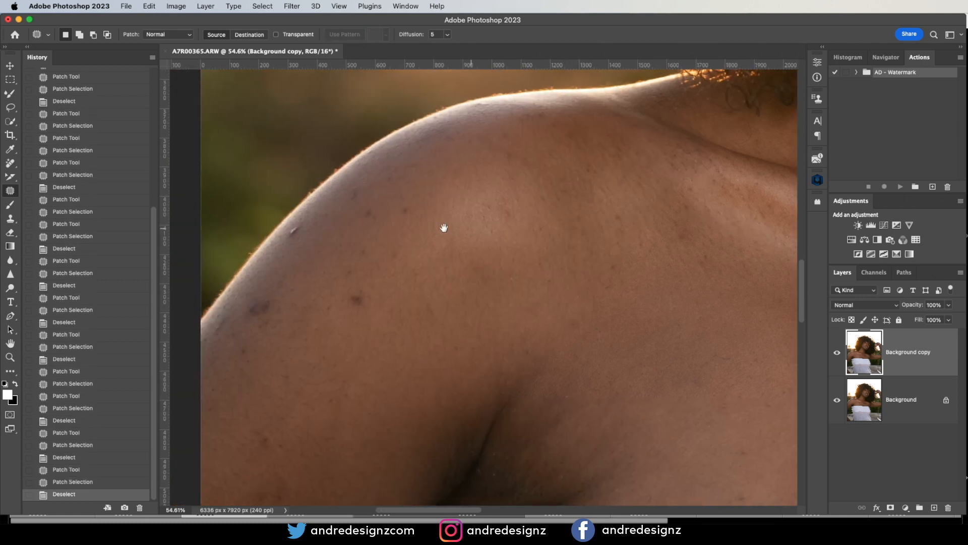
pyautogui.moveTo(413, 205); pyautogui.dragTo(417, 210)
pyautogui.moveTo(415, 213); pyautogui.dragTo(434, 225)
pyautogui.press('super+d')
pyautogui.moveTo(372, 202)
pyautogui.mouseDown()
pyautogui.moveTo(387, 212)
pyautogui.moveTo(378, 206)
pyautogui.mouseUp()
pyautogui.moveTo(375, 213)
pyautogui.mouseDown()
pyautogui.moveTo(409, 220)
pyautogui.moveTo(392, 266)
pyautogui.moveTo(412, 260)
pyautogui.mouseUp()
pyautogui.press('super+d')
pyautogui.press('super+d')
# Patch the large dark mark and the small scratch near the outer edge of the shoulder.
pyautogui.moveTo(310, 335)
pyautogui.mouseDown()
pyautogui.moveTo(417, 275)
pyautogui.moveTo(353, 246)
pyautogui.moveTo(372, 253)
pyautogui.mouseUp()
pyautogui.moveTo(363, 258)
pyautogui.mouseDown()
pyautogui.moveTo(385, 277)
pyautogui.moveTo(355, 301)
pyautogui.moveTo(380, 314)
pyautogui.mouseUp()
pyautogui.press('super+d')
pyautogui.press('super+d')
pyautogui.moveTo(393, 176); pyautogui.dragTo(402, 171)
pyautogui.moveTo(399, 184); pyautogui.dragTo(403, 218)
pyautogui.moveTo(470, 148); pyautogui.dragTo(471, 149)
# Patch the blemishes on the upper arm, from its lower part up to the outer edge.
pyautogui.moveTo(386, 432)
pyautogui.mouseDown()
pyautogui.moveTo(377, 449)
pyautogui.moveTo(397, 445)
pyautogui.mouseUp()
pyautogui.moveTo(389, 445); pyautogui.dragTo(411, 442)
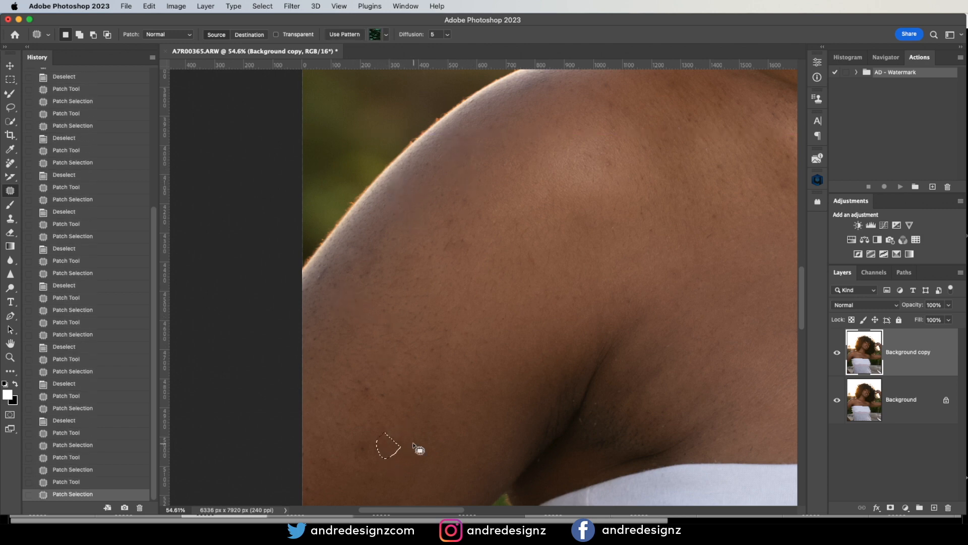
pyautogui.moveTo(372, 375)
pyautogui.mouseDown()
pyautogui.moveTo(397, 399)
pyautogui.moveTo(427, 391)
pyautogui.mouseUp()
pyautogui.press('super+d')
pyautogui.moveTo(381, 445); pyautogui.dragTo(376, 440)
pyautogui.moveTo(368, 450); pyautogui.dragTo(406, 458)
pyautogui.press('super+d')
pyautogui.moveTo(339, 287); pyautogui.dragTo(350, 304)
pyautogui.moveTo(334, 264)
pyautogui.mouseDown()
pyautogui.moveTo(335, 287)
pyautogui.moveTo(353, 297)
pyautogui.mouseUp()
pyautogui.moveTo(353, 306); pyautogui.dragTo(359, 311)
# Patch the spots across the middle of the chest above the white top, keeping the dark mole.
pyautogui.moveTo(440, 247); pyautogui.dragTo(346, 249)
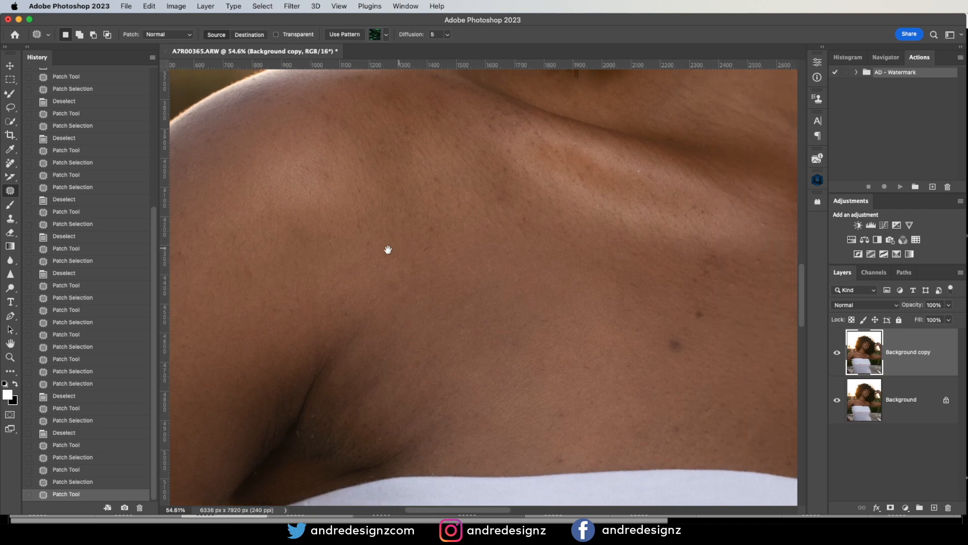
pyautogui.moveTo(467, 198); pyautogui.dragTo(472, 211)
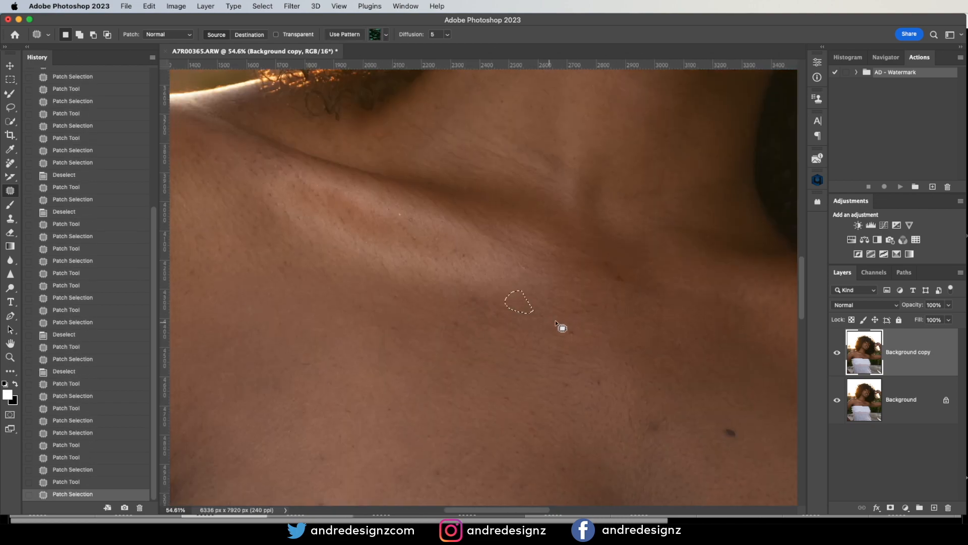
pyautogui.press('super+d')
pyautogui.moveTo(656, 429); pyautogui.dragTo(557, 309)
pyautogui.moveTo(560, 313); pyautogui.dragTo(566, 316)
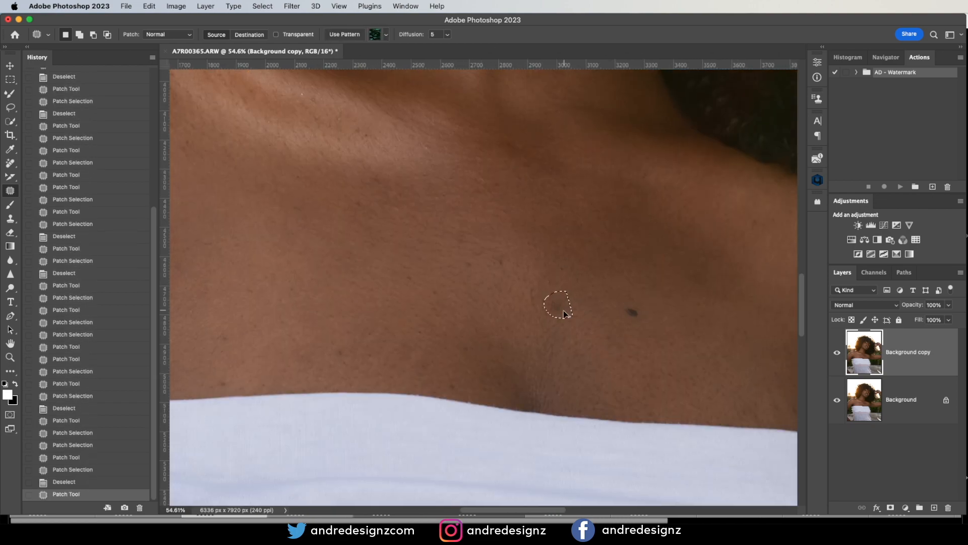
pyautogui.moveTo(661, 376); pyautogui.dragTo(672, 373)
pyautogui.press('super+d')
pyautogui.moveTo(787, 384); pyautogui.dragTo(756, 348)
pyautogui.moveTo(585, 377); pyautogui.dragTo(593, 384)
pyautogui.press('super+d')
# Patch the skin marks on the opposite side of the chest toward the raised arm's shoulder.
pyautogui.moveTo(701, 217); pyautogui.dragTo(497, 320)
pyautogui.moveTo(527, 277); pyautogui.dragTo(548, 292)
pyautogui.moveTo(456, 229); pyautogui.dragTo(501, 270)
pyautogui.moveTo(478, 245); pyautogui.dragTo(545, 283)
pyautogui.press('super+d')
# Patch the last blemish on the raised arm, clear the selection and review the retouched portrait as a whole.
pyautogui.moveTo(726, 360); pyautogui.dragTo(541, 242)
pyautogui.press('super+d')
pyautogui.moveTo(488, 269)
pyautogui.mouseDown()
pyautogui.moveTo(504, 287)
pyautogui.moveTo(484, 304)
pyautogui.moveTo(486, 257)
pyautogui.mouseUp()
pyautogui.press('super+d')
pyautogui.press('super+minus')
pyautogui.press('super+minus')
pyautogui.press('super+minus')
pyautogui.press('super+minus')
pyautogui.press('super+d')
pyautogui.moveTo(341, 192); pyautogui.dragTo(604, 306)
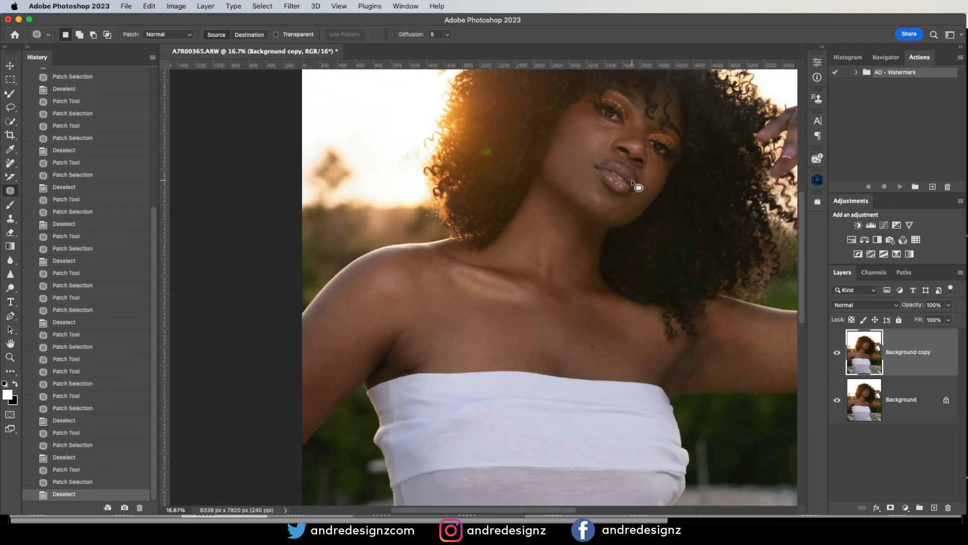
# Compare the portrait before and after the retouching by hiding and showing the Background copy layer.
pyautogui.scroll(4, 632, 174)
pyautogui.scroll(-5, 635, 172)
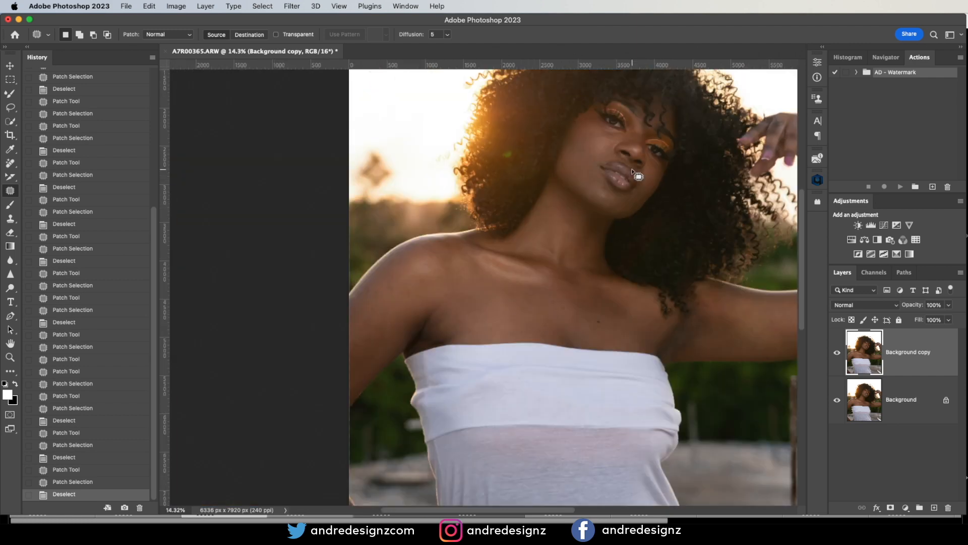
pyautogui.moveTo(666, 165); pyautogui.dragTo(628, 233)
pyautogui.click(838, 353)
pyautogui.click(837, 353)
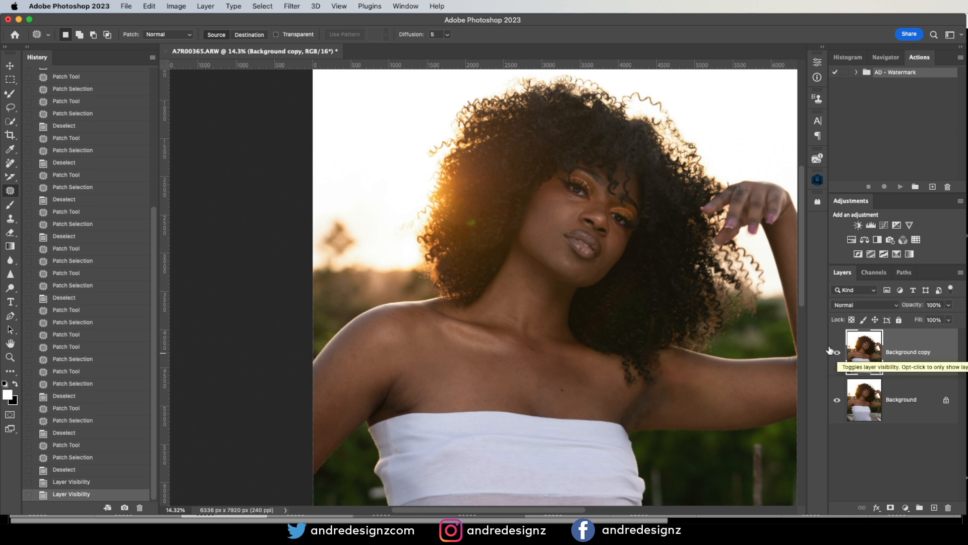
# Patch the remaining marks and uneven skin on the raised upper arm near the armpit, then clear the selection.
pyautogui.moveTo(649, 406)
pyautogui.mouseDown()
pyautogui.moveTo(660, 420)
pyautogui.moveTo(702, 409)
pyautogui.mouseUp()
pyautogui.click(685, 406)
pyautogui.click(685, 409)
pyautogui.moveTo(649, 414)
pyautogui.mouseDown()
pyautogui.moveTo(669, 404)
pyautogui.moveTo(693, 410)
pyautogui.moveTo(692, 390)
pyautogui.mouseUp()
pyautogui.click(694, 395)
pyautogui.moveTo(691, 399); pyautogui.dragTo(716, 405)
pyautogui.click(715, 404)
pyautogui.moveTo(657, 404); pyautogui.dragTo(694, 406)
pyautogui.moveTo(698, 390)
pyautogui.mouseDown()
pyautogui.moveTo(673, 405)
pyautogui.moveTo(699, 392)
pyautogui.mouseUp()
pyautogui.moveTo(690, 404); pyautogui.dragTo(729, 396)
pyautogui.click(706, 402)
pyautogui.moveTo(656, 406)
pyautogui.mouseDown()
pyautogui.moveTo(671, 409)
pyautogui.moveTo(658, 407)
pyautogui.mouseUp()
pyautogui.moveTo(669, 410)
pyautogui.mouseDown()
pyautogui.moveTo(704, 415)
pyautogui.moveTo(687, 406)
pyautogui.moveTo(704, 397)
pyautogui.mouseUp()
pyautogui.click(705, 406)
pyautogui.moveTo(695, 400); pyautogui.dragTo(723, 397)
pyautogui.click(721, 393)
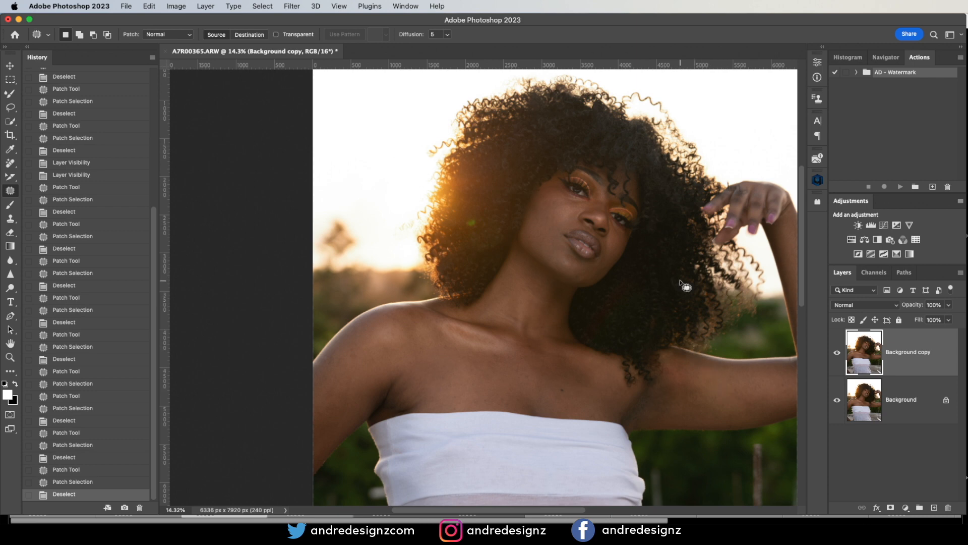
# Remove the dark post and the light plank's end beside it with a Content-Aware fill of a freehand selection.
pyautogui.scroll(-3, 680, 281)
pyautogui.moveTo(678, 399); pyautogui.dragTo(561, 264)
pyautogui.scroll(3, 632, 332)
pyautogui.moveTo(674, 305); pyautogui.dragTo(471, 221)
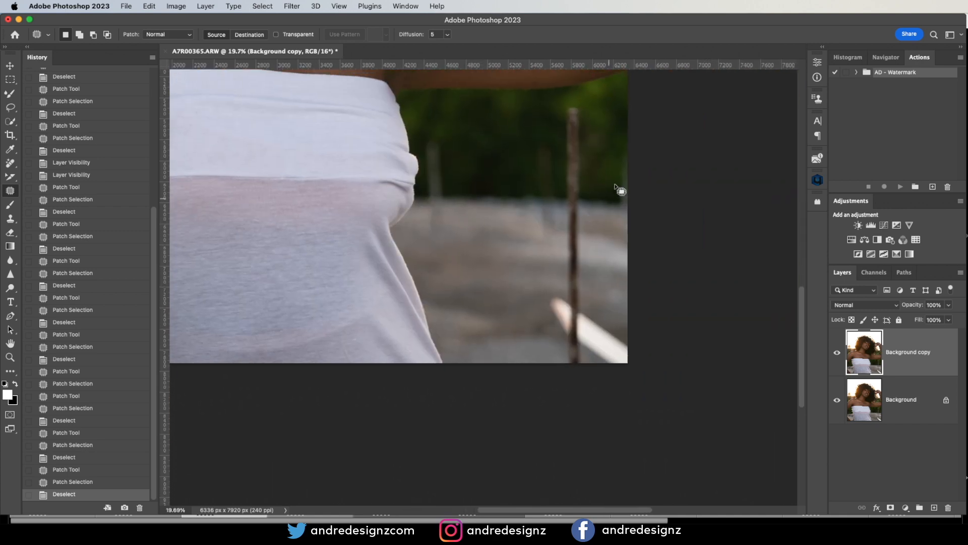
pyautogui.moveTo(583, 95)
pyautogui.mouseDown()
pyautogui.moveTo(597, 126)
pyautogui.moveTo(590, 312)
pyautogui.mouseUp()
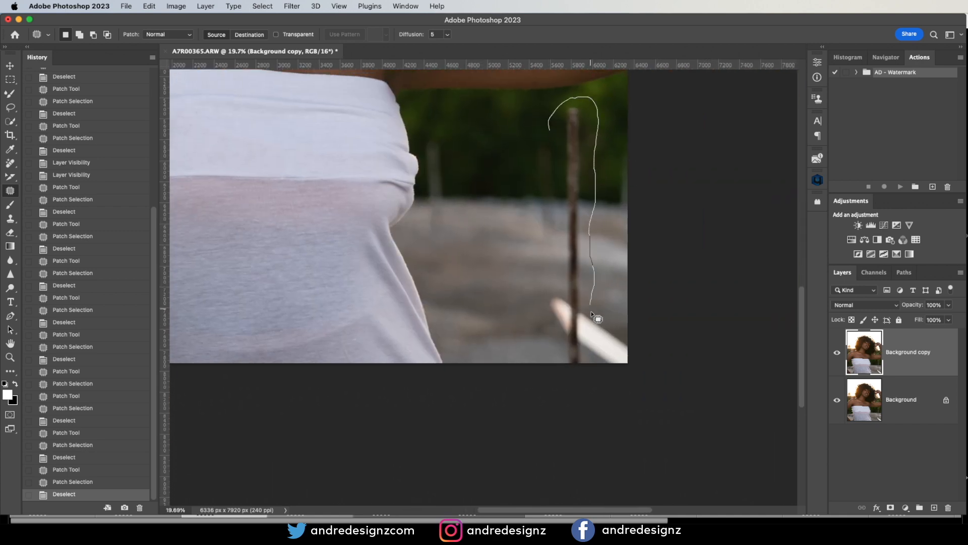
pyautogui.moveTo(639, 337)
pyautogui.mouseDown()
pyautogui.moveTo(601, 377)
pyautogui.moveTo(556, 372)
pyautogui.moveTo(529, 324)
pyautogui.moveTo(534, 212)
pyautogui.mouseUp()
pyautogui.hotkey('shift', 'BackSpace')
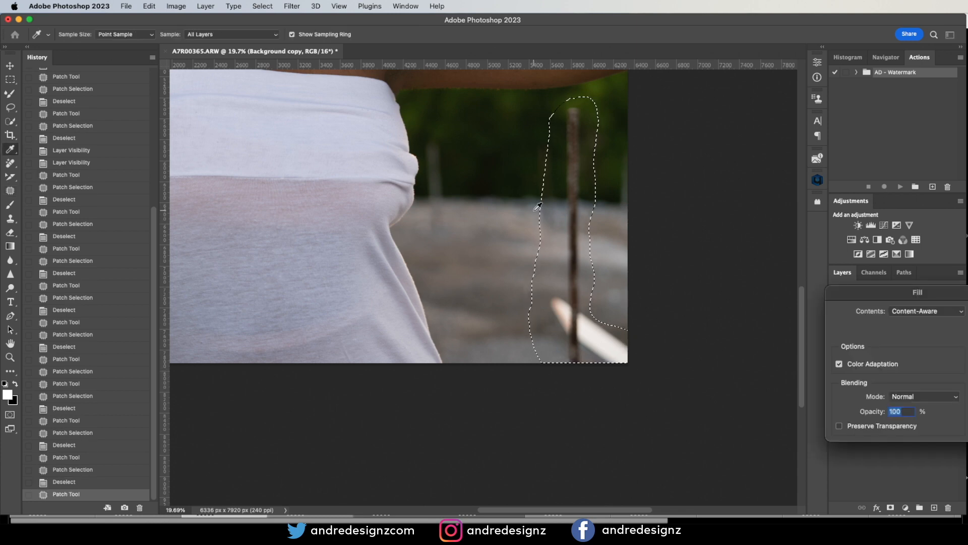
pyautogui.press('Return')
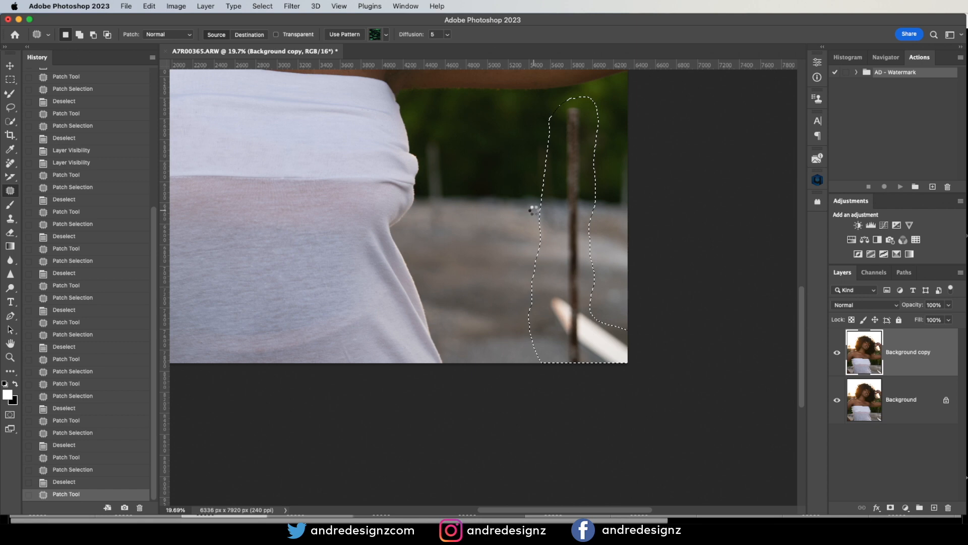
pyautogui.press('cmd+d')
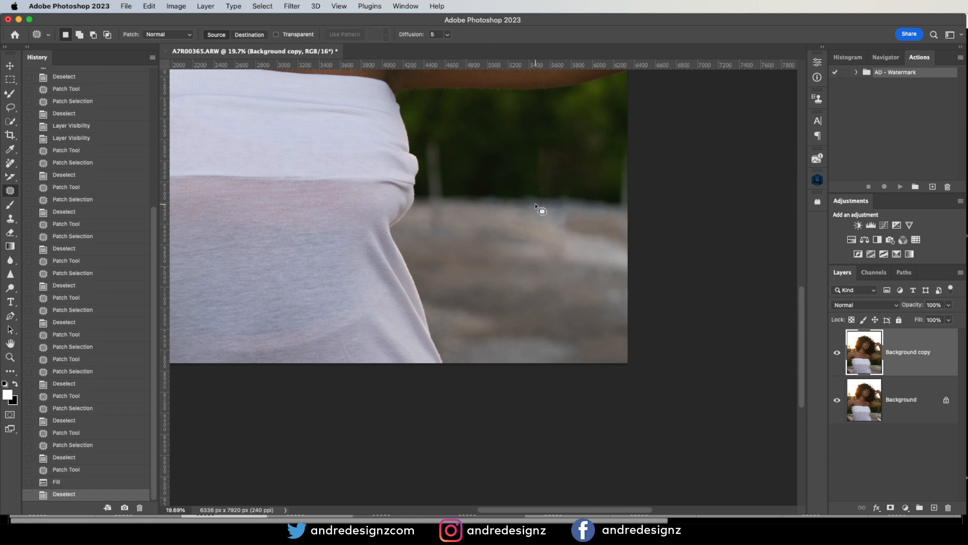
# Remove the faint post beside the white top and retouch the foliage near the image edge with Content-Aware fills.
pyautogui.moveTo(424, 138)
pyautogui.mouseDown()
pyautogui.moveTo(425, 229)
pyautogui.moveTo(449, 236)
pyautogui.moveTo(459, 170)
pyautogui.moveTo(433, 134)
pyautogui.mouseUp()
pyautogui.hotkey('shift', 'BackSpace')
pyautogui.press('Return')
pyautogui.moveTo(626, 141)
pyautogui.mouseDown()
pyautogui.moveTo(594, 279)
pyautogui.moveTo(659, 246)
pyautogui.moveTo(679, 146)
pyautogui.mouseUp()
pyautogui.hotkey('shift', 'BackSpace')
pyautogui.press('Return')
pyautogui.hotkey('ctrl', 'd')
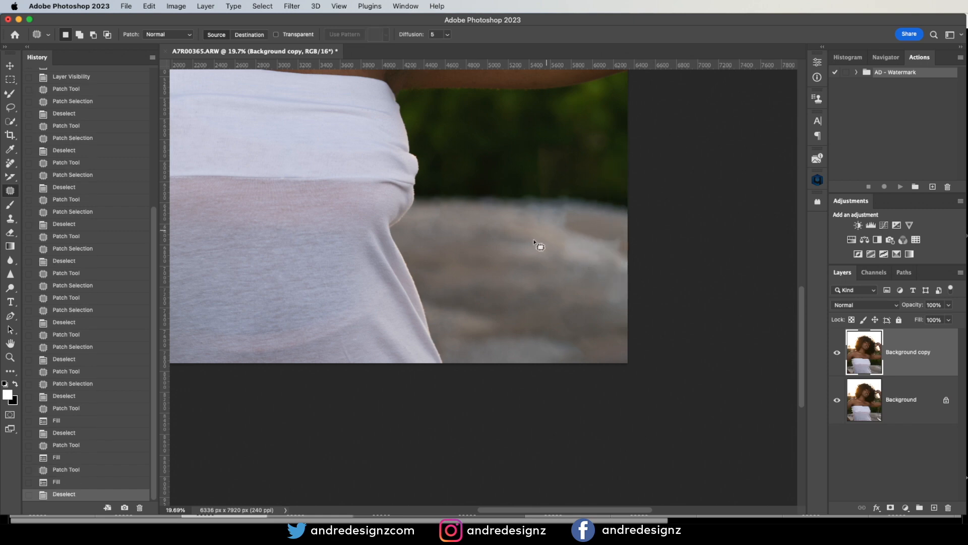
# Content-Aware fill the uneven patch in the dark foliage under the raised arm and review the whole portrait.
pyautogui.scroll(-3, 490, 261)
pyautogui.moveTo(401, 226); pyautogui.dragTo(646, 259)
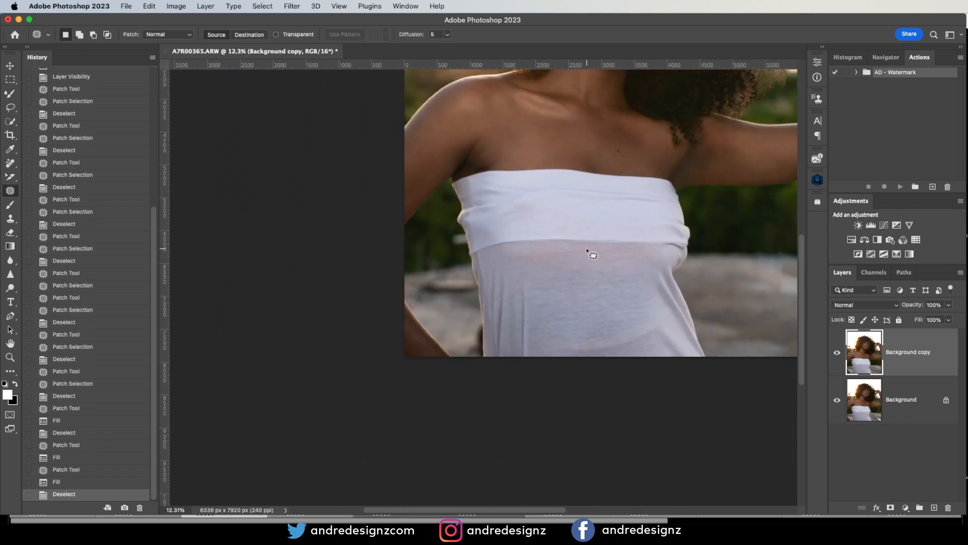
pyautogui.moveTo(588, 252); pyautogui.dragTo(469, 238)
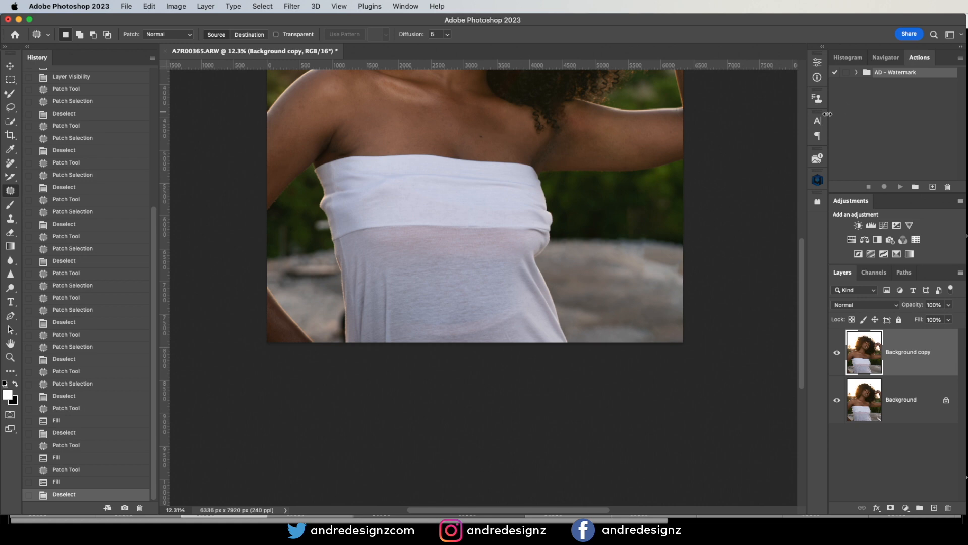
pyautogui.moveTo(644, 202)
pyautogui.mouseDown()
pyautogui.moveTo(664, 233)
pyautogui.moveTo(675, 213)
pyautogui.mouseUp()
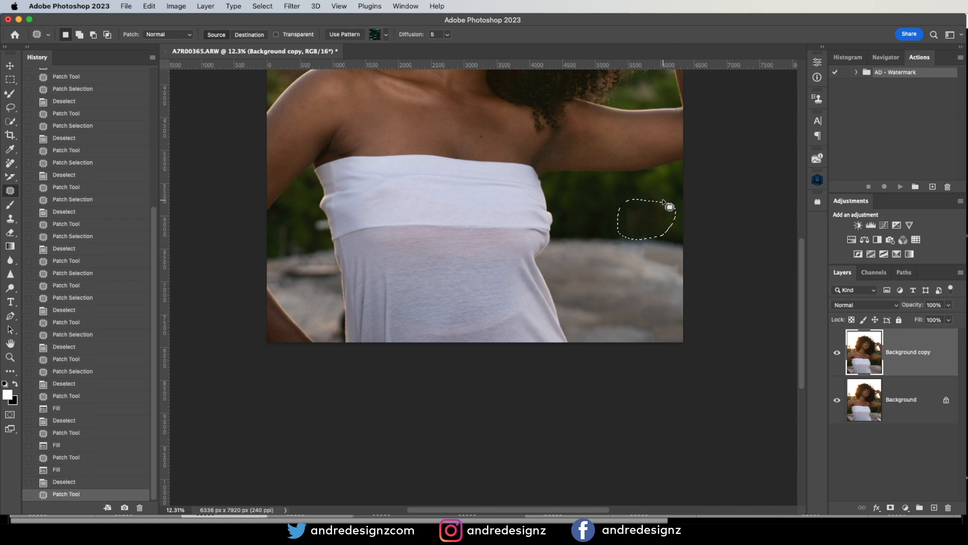
pyautogui.press('shift')
pyautogui.press('super+d')
pyautogui.scroll(-4, 604, 243)
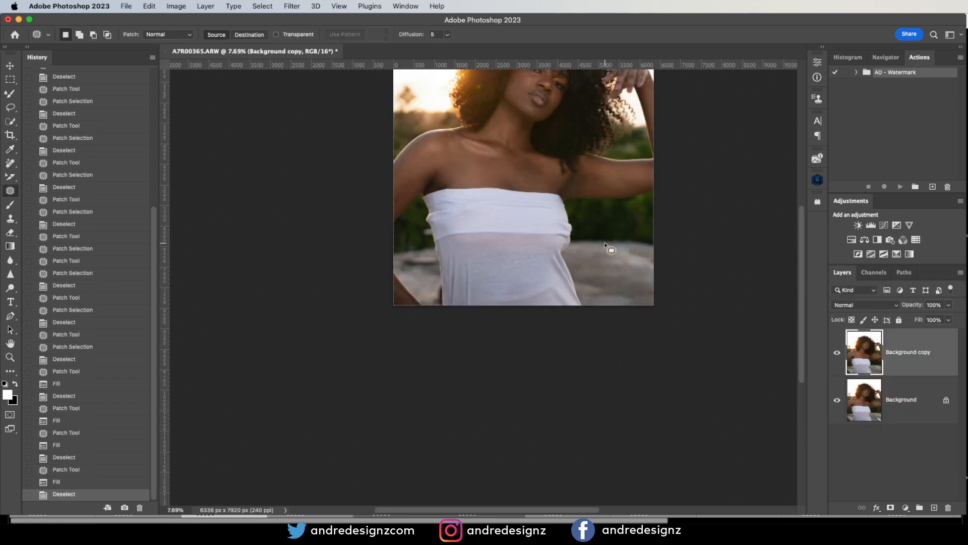
pyautogui.scroll(-3, 604, 243)
pyautogui.scroll(3, 604, 243)
pyautogui.moveTo(592, 184); pyautogui.dragTo(596, 300)
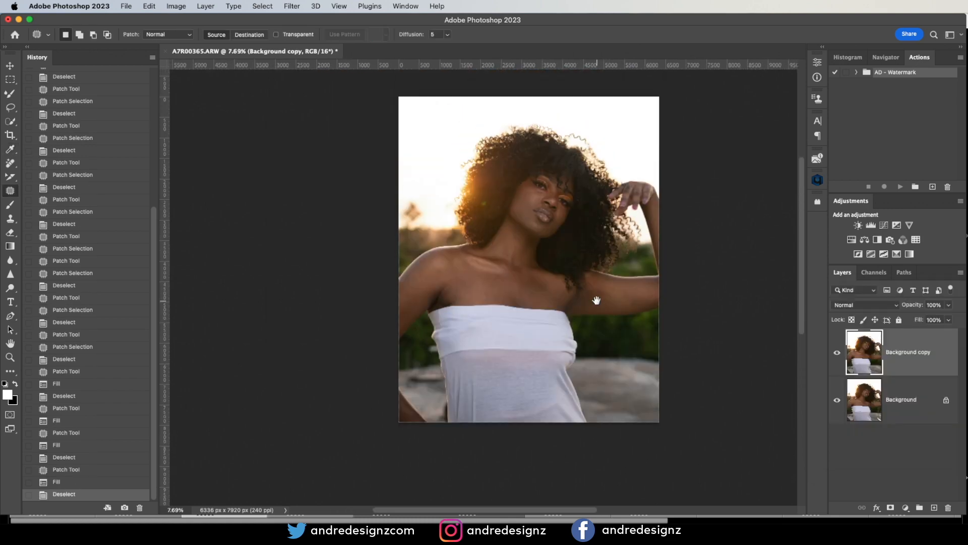
pyautogui.scroll(4, 631, 284)
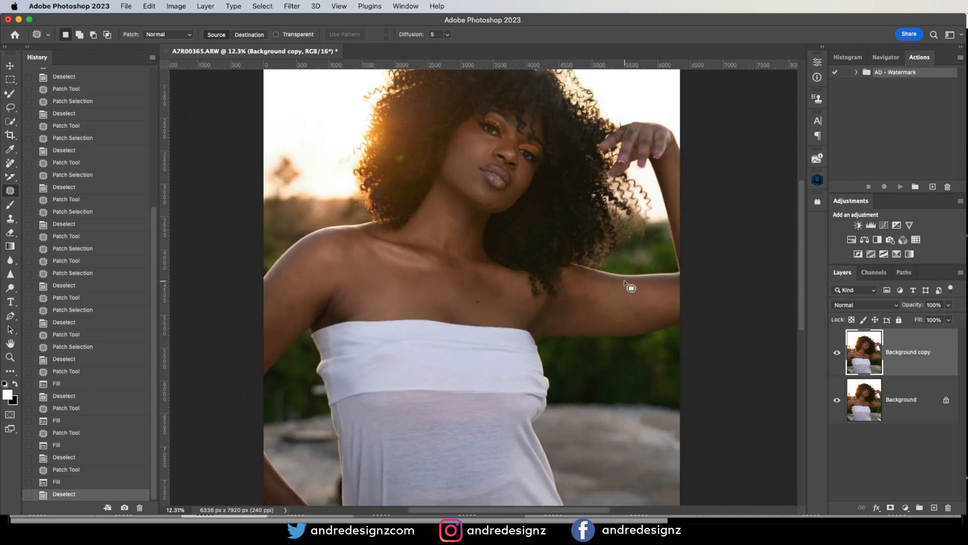
pyautogui.scroll(-4, 631, 285)
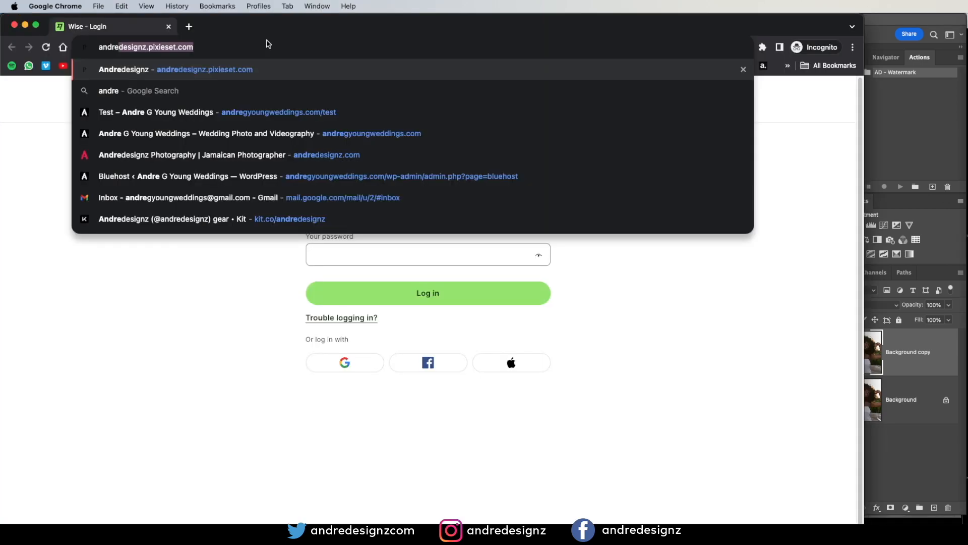
# Switch to Chrome, open andredesignz.com and go to the site's Downloads page.
pyautogui.click(267, 151)
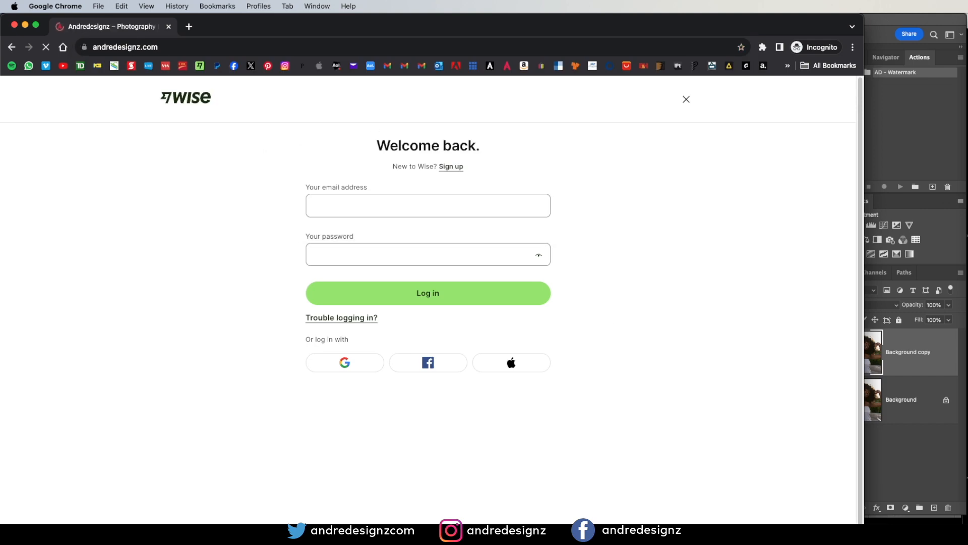
pyautogui.scroll(-20, 428, 299)
pyautogui.scroll(4, 429, 300)
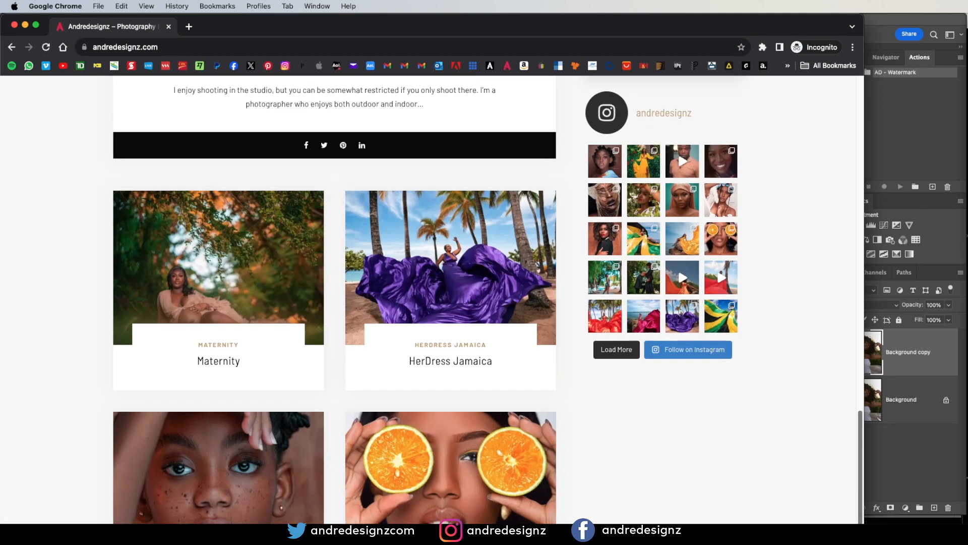
pyautogui.scroll(20, 522, 312)
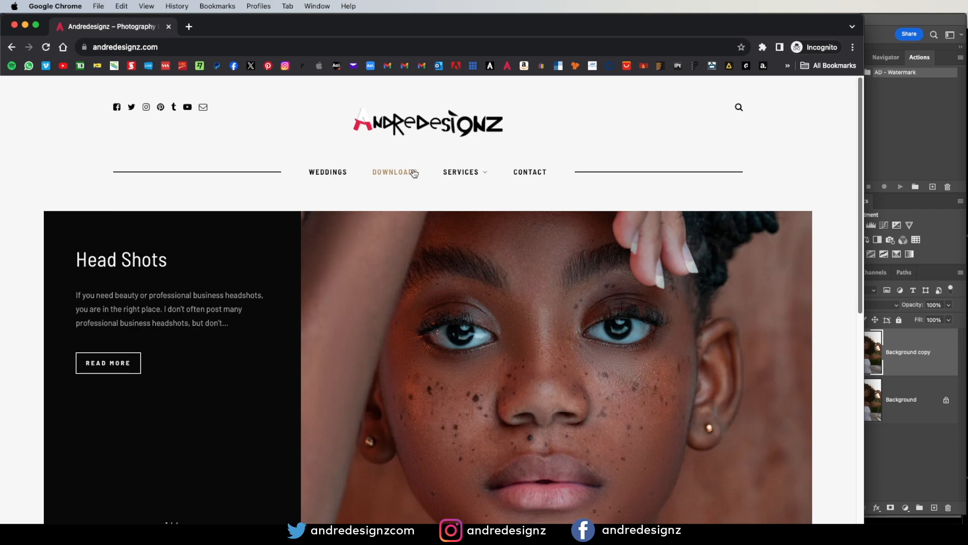
pyautogui.click(413, 173)
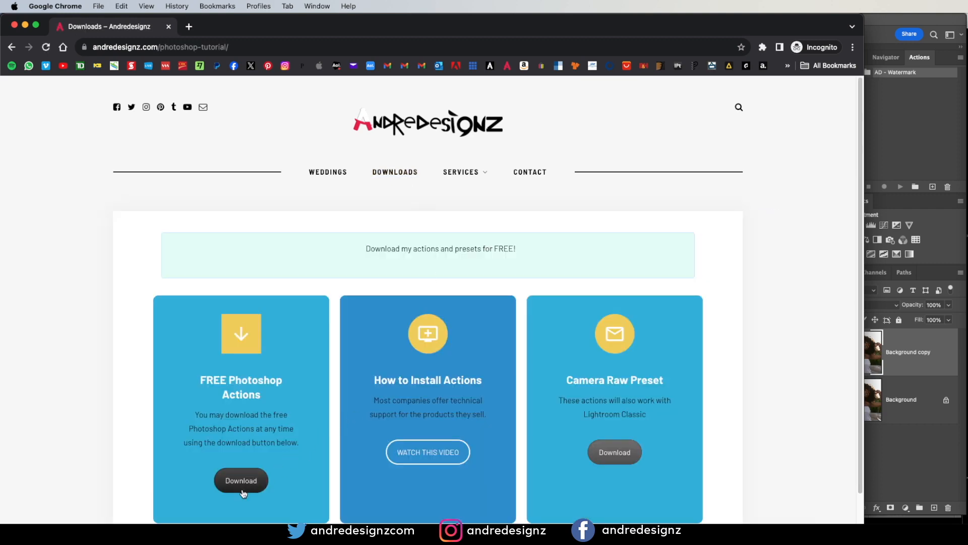
# Download the free Photoshop actions file Andredesignz Actions.atn from Dropbox and dismiss the sign-up dialogs.
pyautogui.click(244, 485)
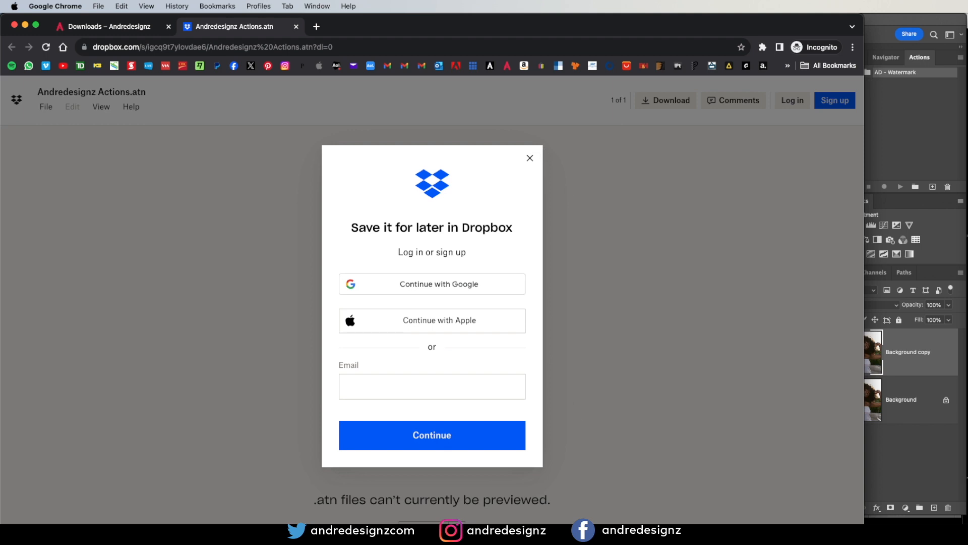
pyautogui.press('super+Tab')
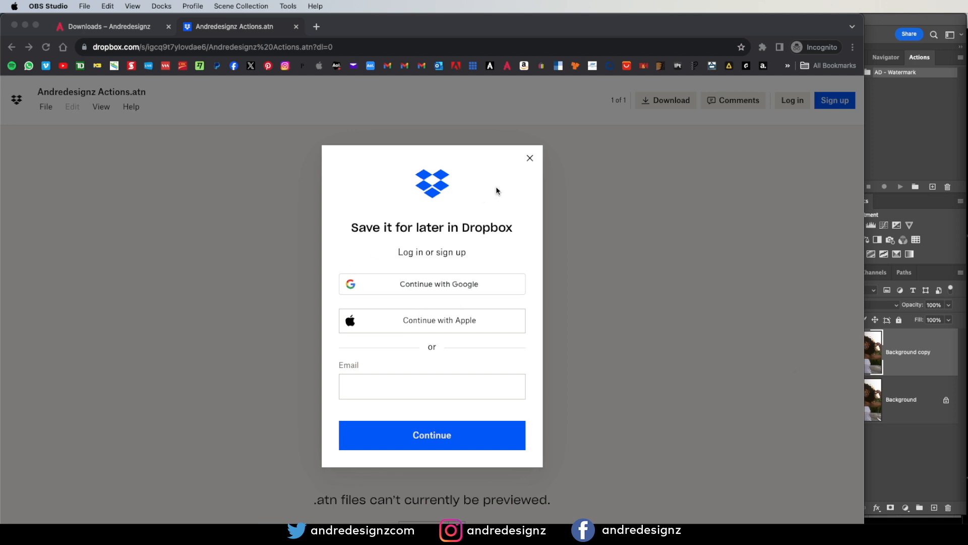
pyautogui.click(529, 158)
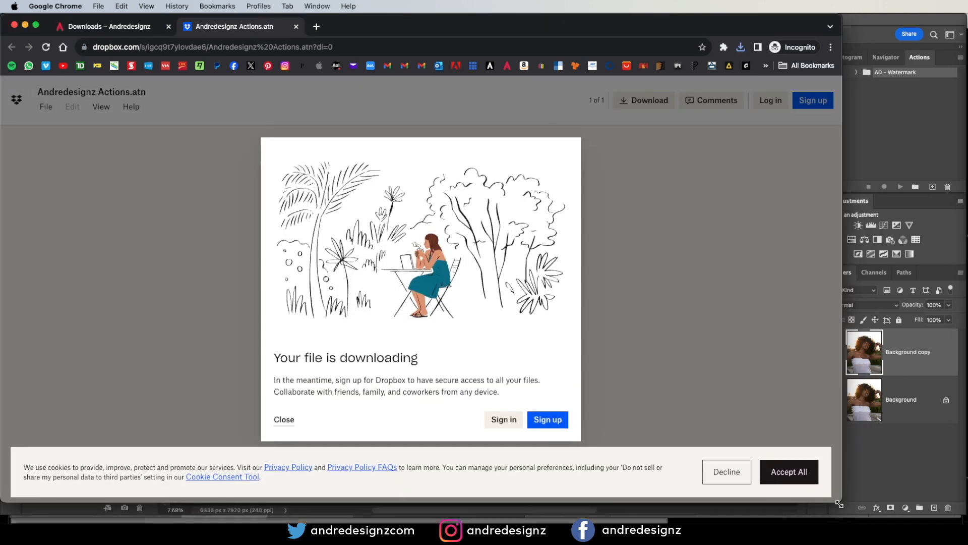
pyautogui.moveTo(838, 504); pyautogui.dragTo(845, 524)
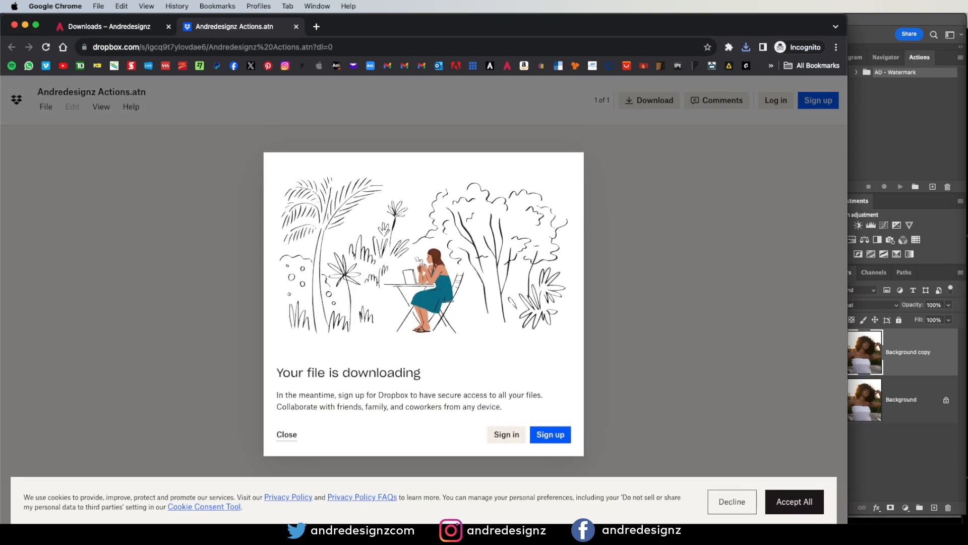
pyautogui.click(287, 434)
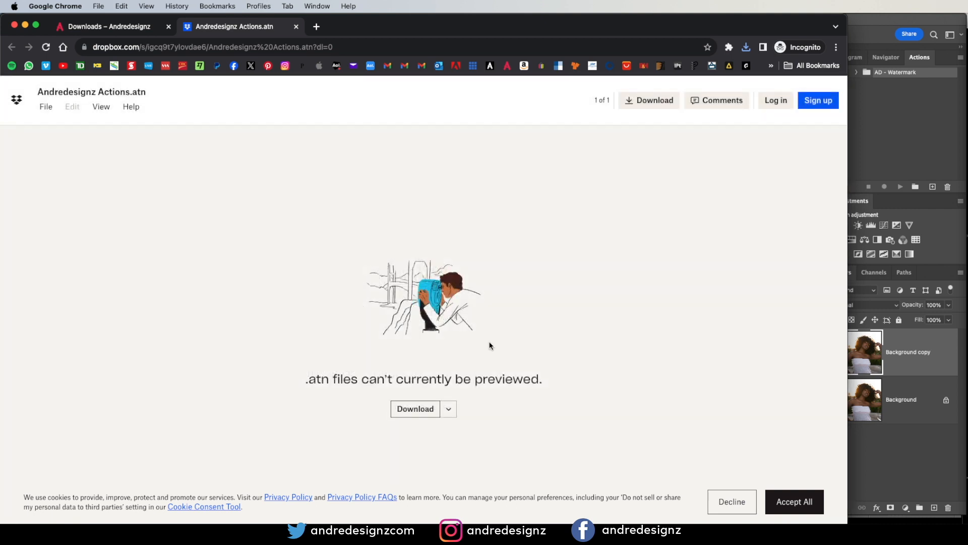
# Request the actions file download once more, cancel saving the duplicate and close the browser window.
pyautogui.click(439, 408)
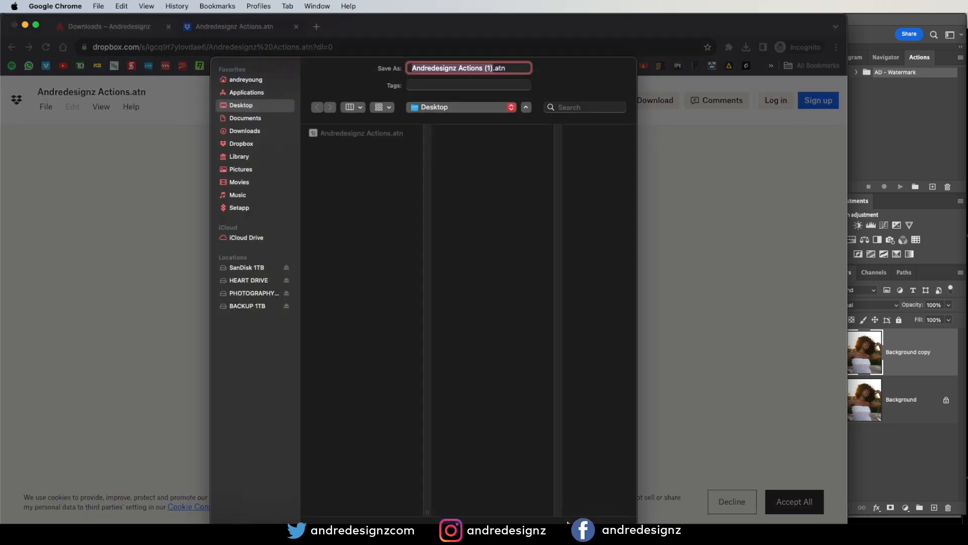
pyautogui.click(568, 524)
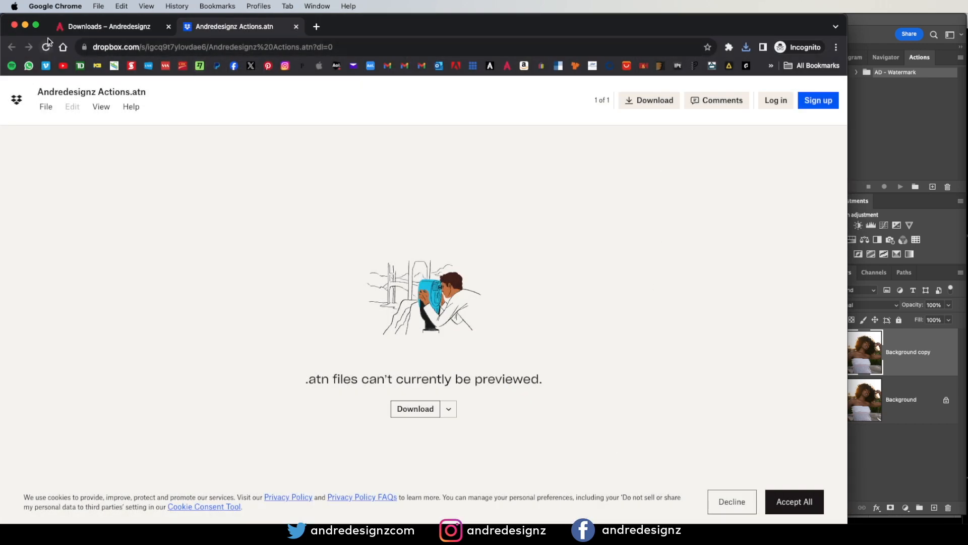
pyautogui.click(14, 24)
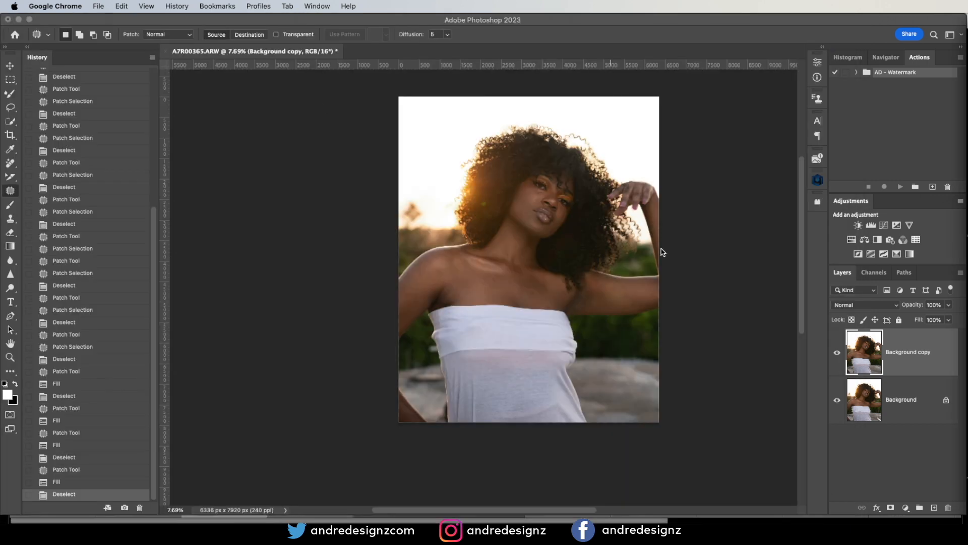
# Return to Photoshop and load the Andredesignz Actions.atn file from the Desktop as a new action set.
pyautogui.click(925, 57)
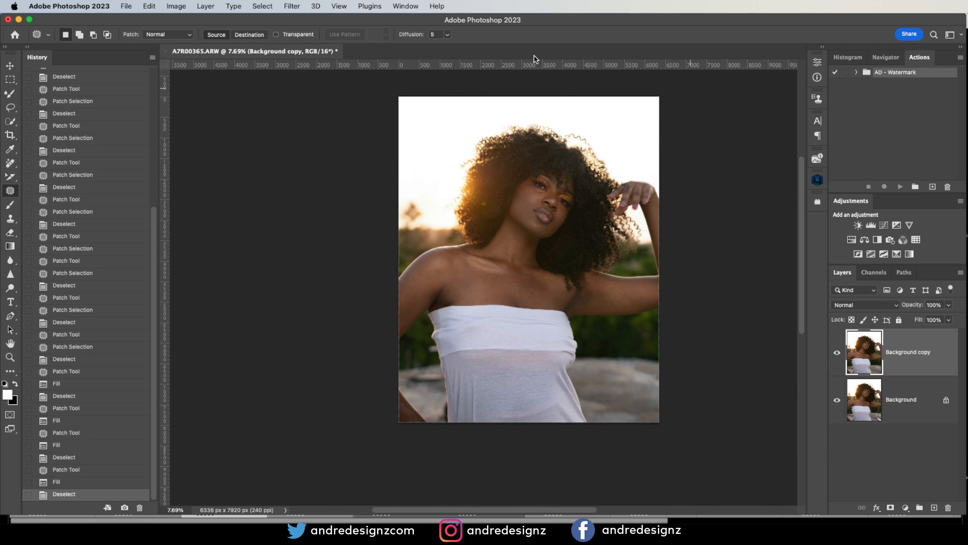
pyautogui.click(412, 8)
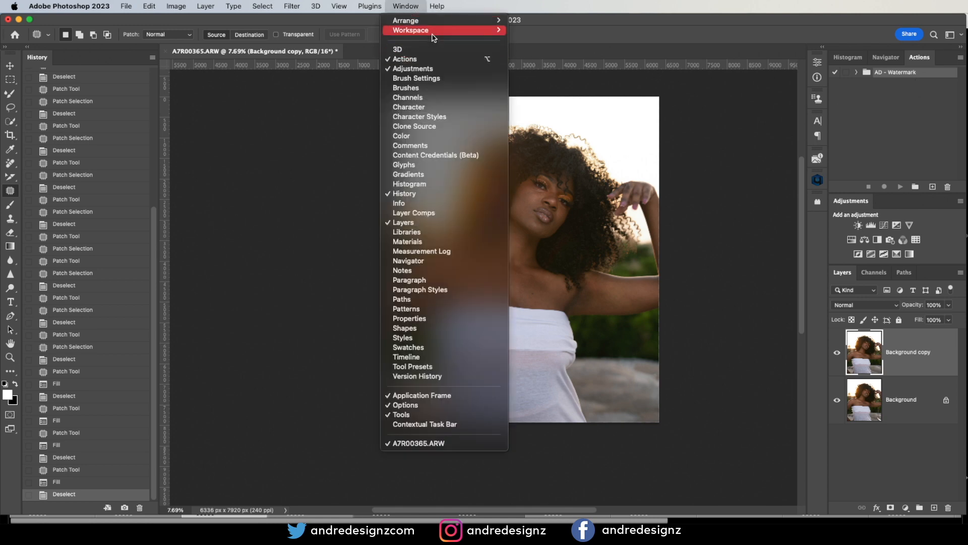
pyautogui.click(438, 62)
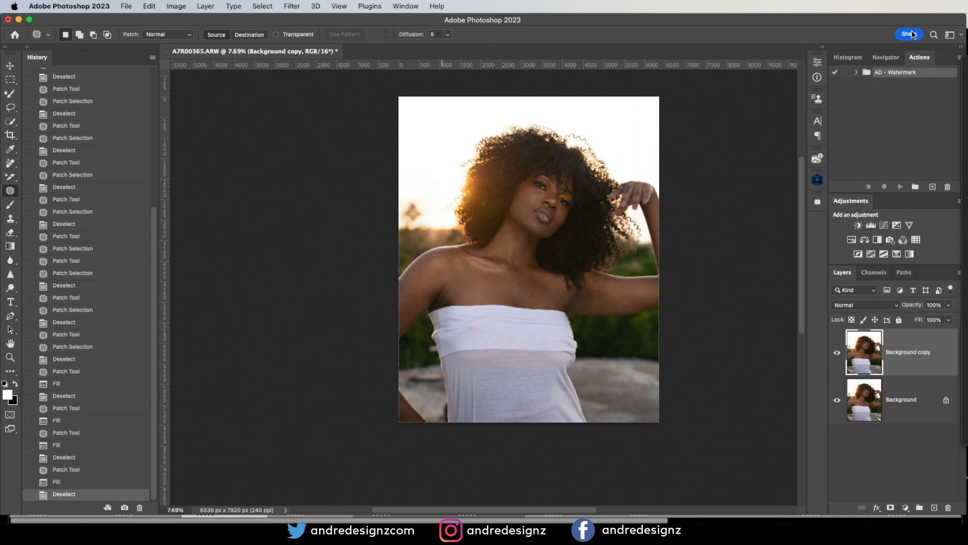
pyautogui.moveTo(794, 27); pyautogui.dragTo(505, 26)
pyautogui.click(671, 58)
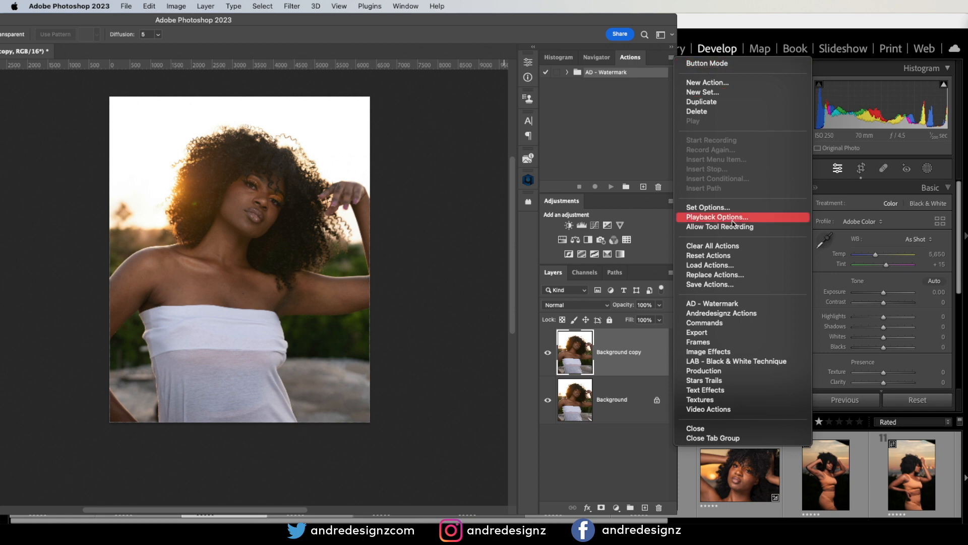
pyautogui.click(726, 268)
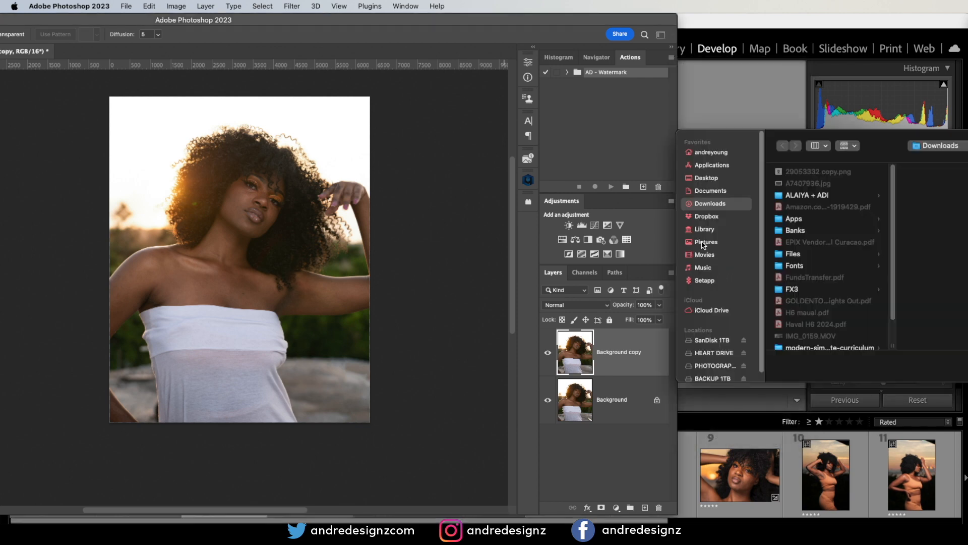
pyautogui.click(711, 181)
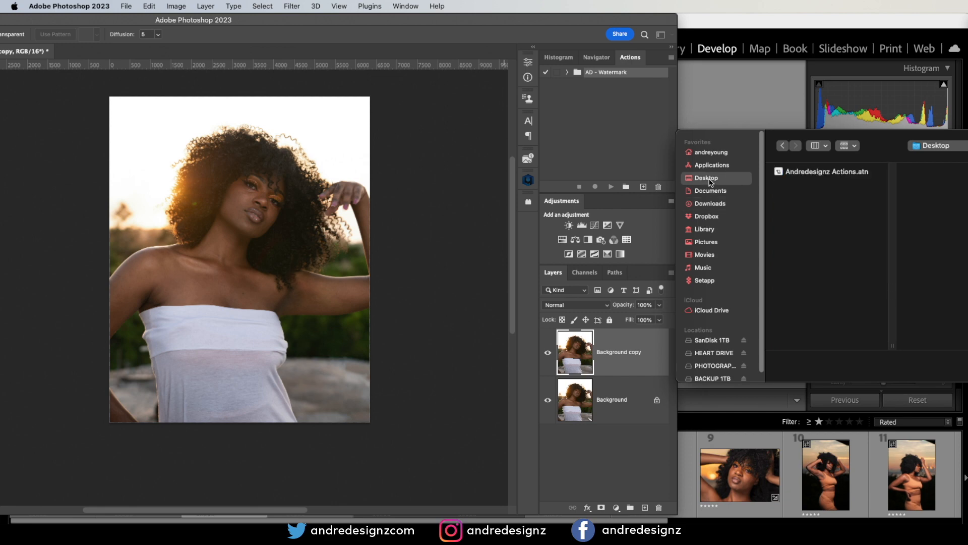
pyautogui.click(795, 172)
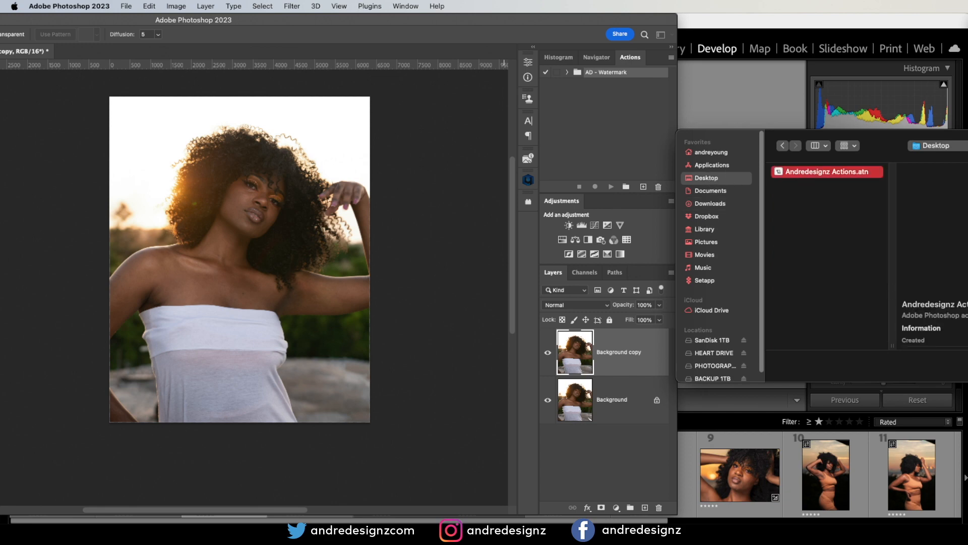
pyautogui.press('Return')
pyautogui.moveTo(497, 26); pyautogui.dragTo(648, 25)
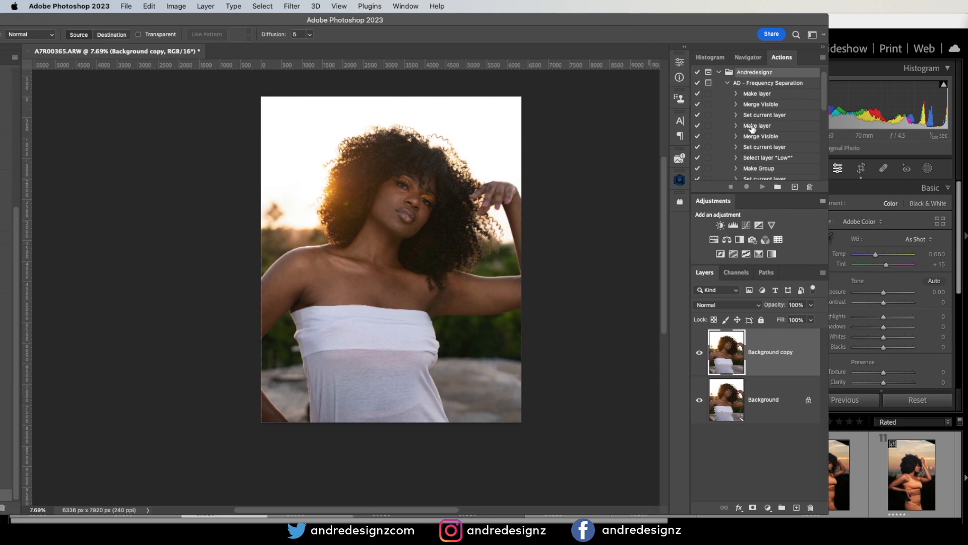
# Collapse the Andredesignz set, move the AD - Watermark set below it and show the actions in Button Mode.
pyautogui.click(727, 82)
pyautogui.click(720, 79)
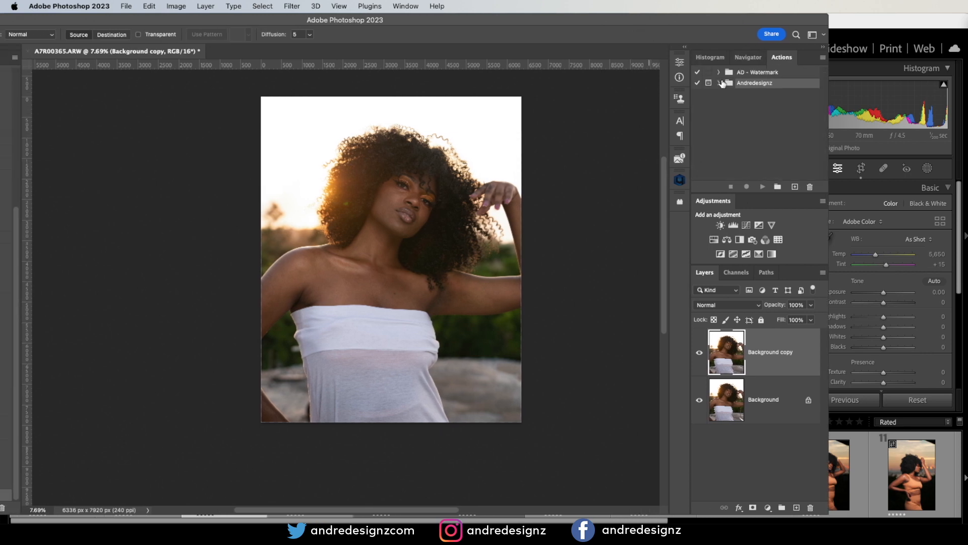
pyautogui.moveTo(759, 73); pyautogui.dragTo(756, 96)
pyautogui.click(823, 59)
pyautogui.click(849, 63)
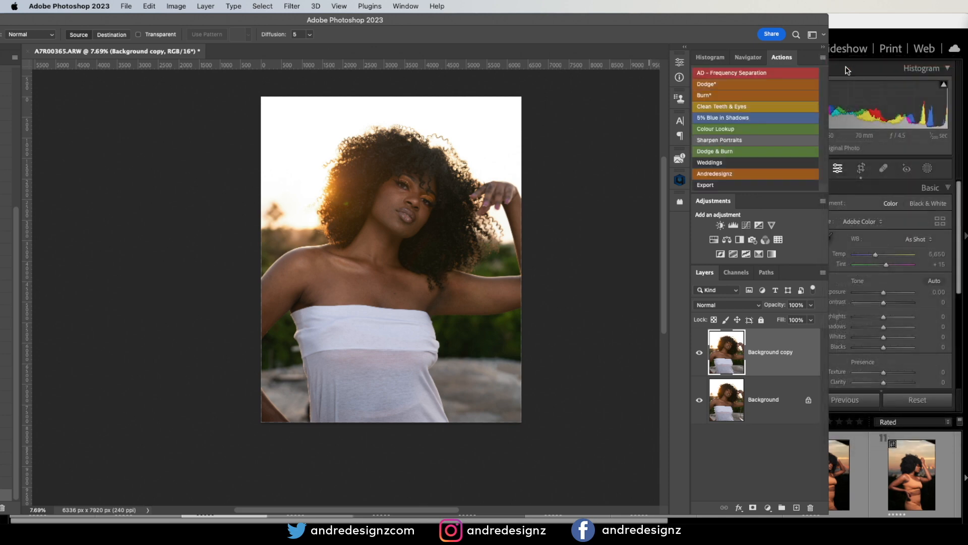
pyautogui.moveTo(666, 22); pyautogui.dragTo(810, 31)
pyautogui.press('x')
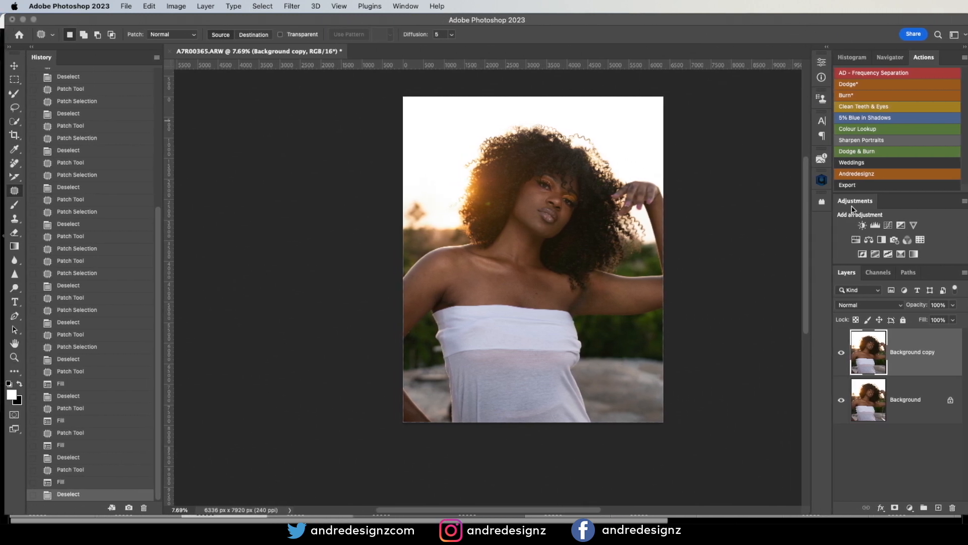
# Run the AD - Frequency Separation action with a Gaussian Blur radius of 10 pixels.
pyautogui.click(881, 73)
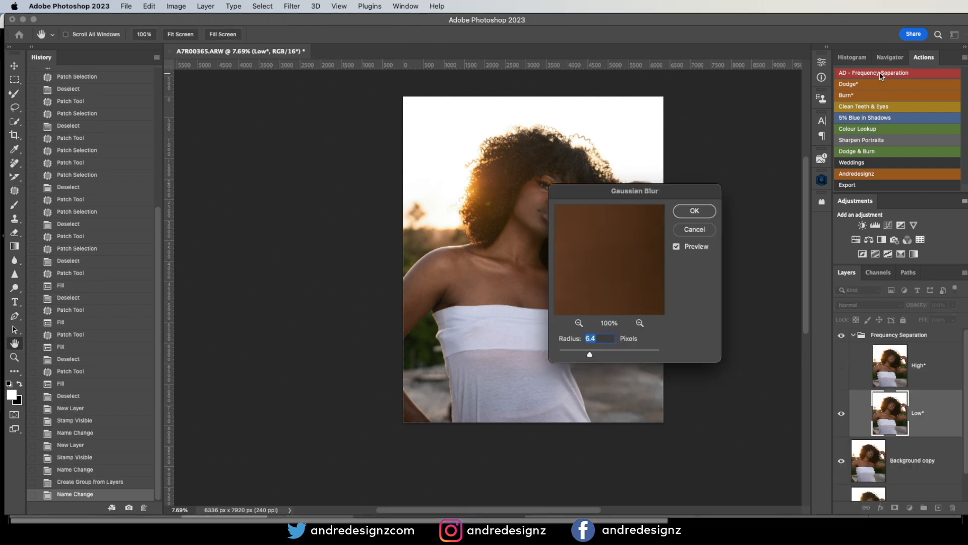
pyautogui.write('10')
pyautogui.click(695, 214)
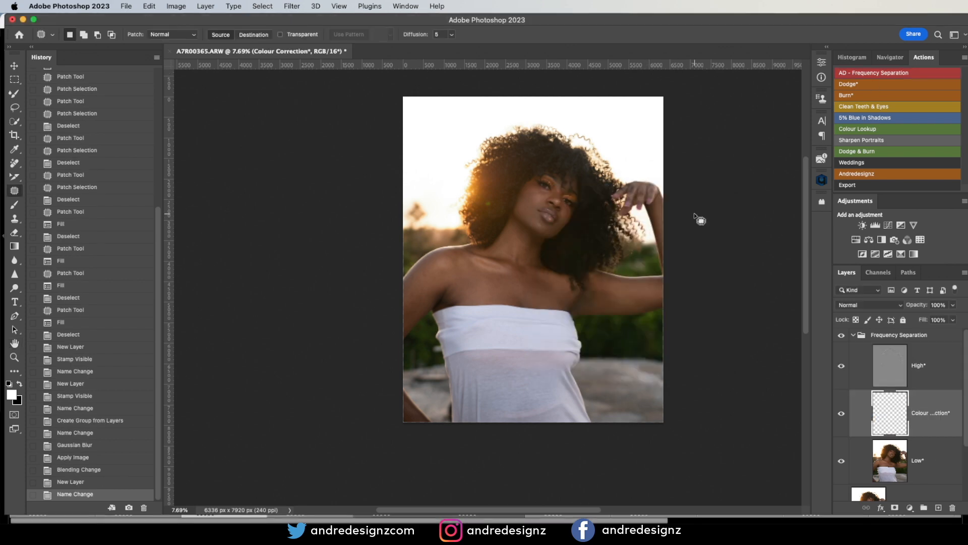
# Frame the face at about 50% zoom, select the Low* layer and activate the Mixer Brush tool.
pyautogui.scroll(3, 555, 201)
pyautogui.scroll(3, 555, 200)
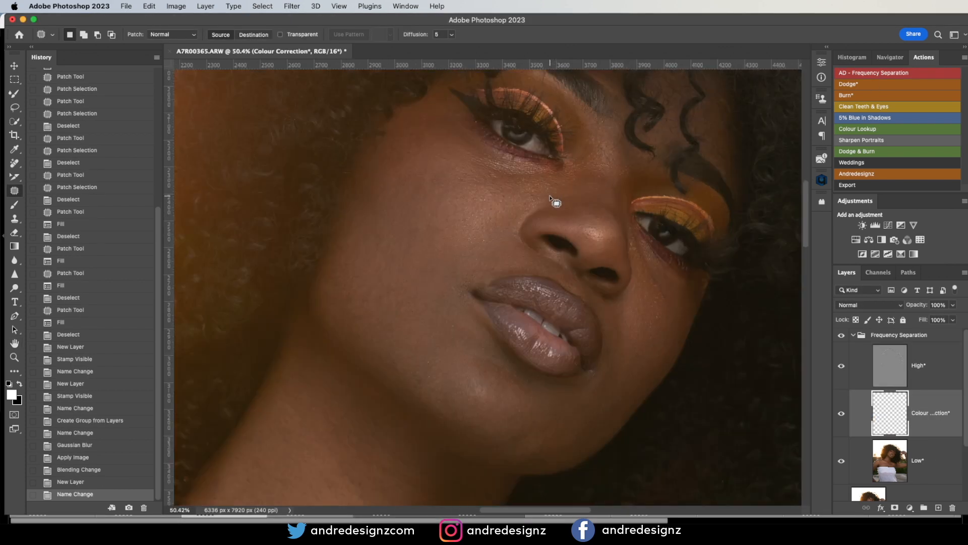
pyautogui.moveTo(555, 200); pyautogui.dragTo(555, 267)
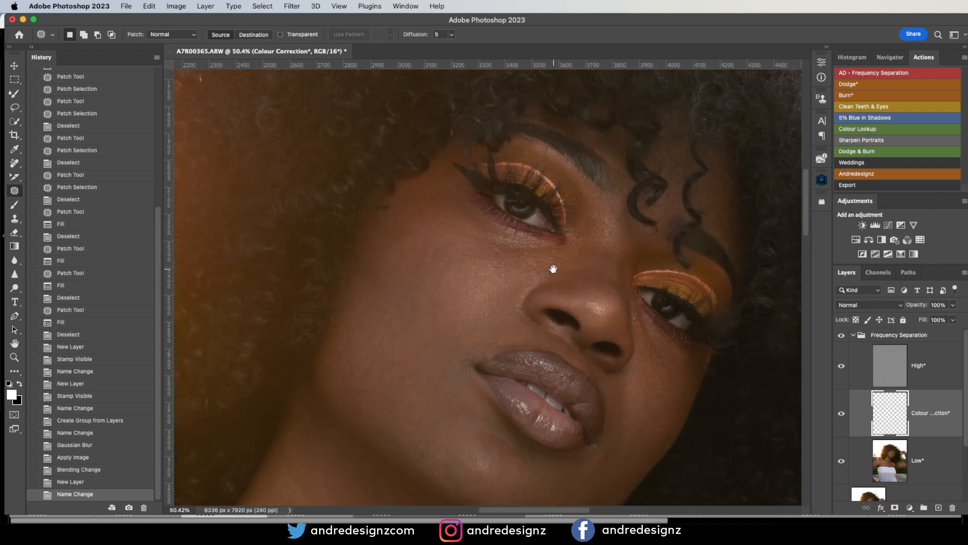
pyautogui.click(919, 460)
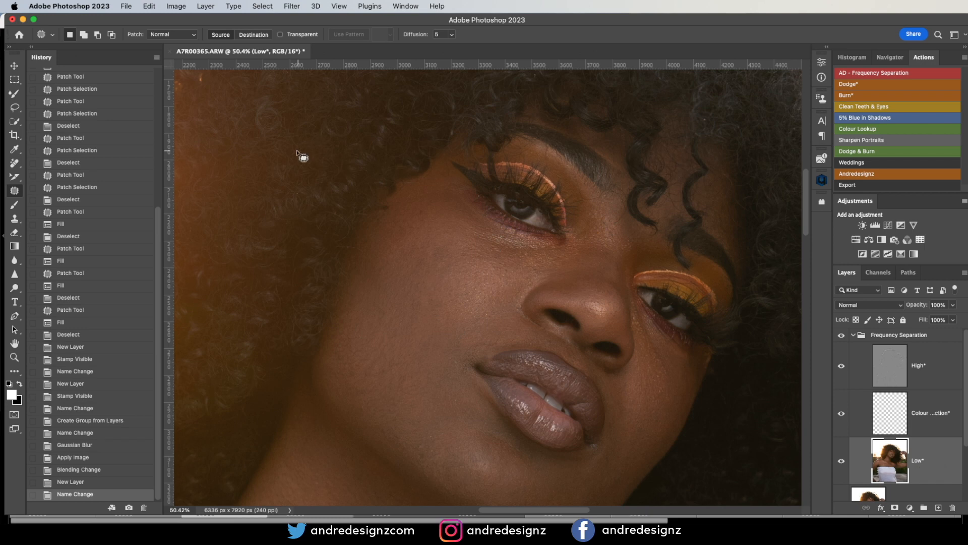
pyautogui.press('b')
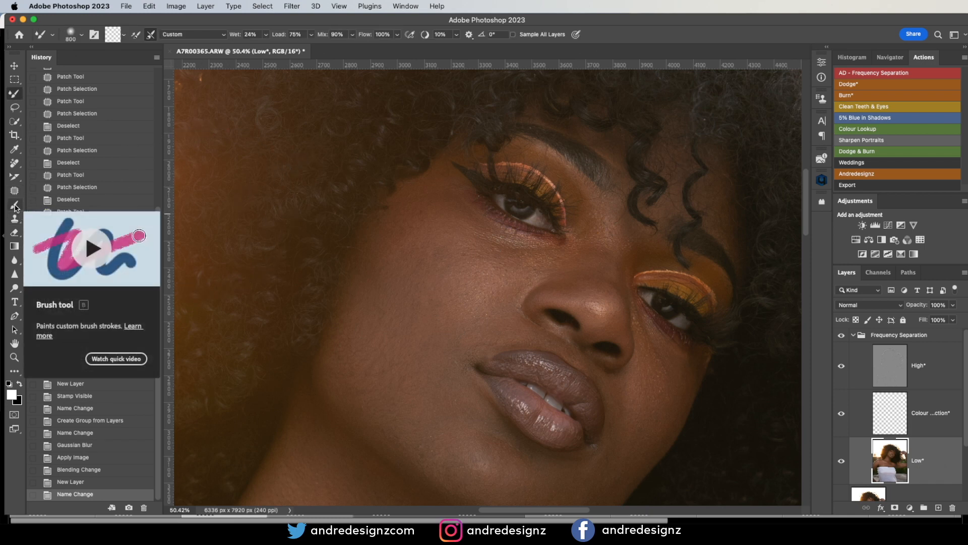
pyautogui.click(15, 207)
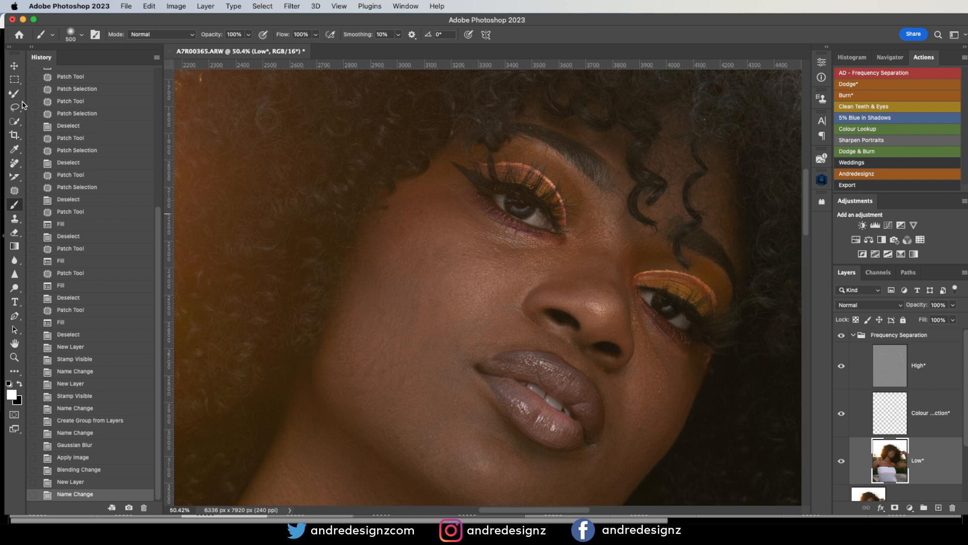
pyautogui.click(15, 95)
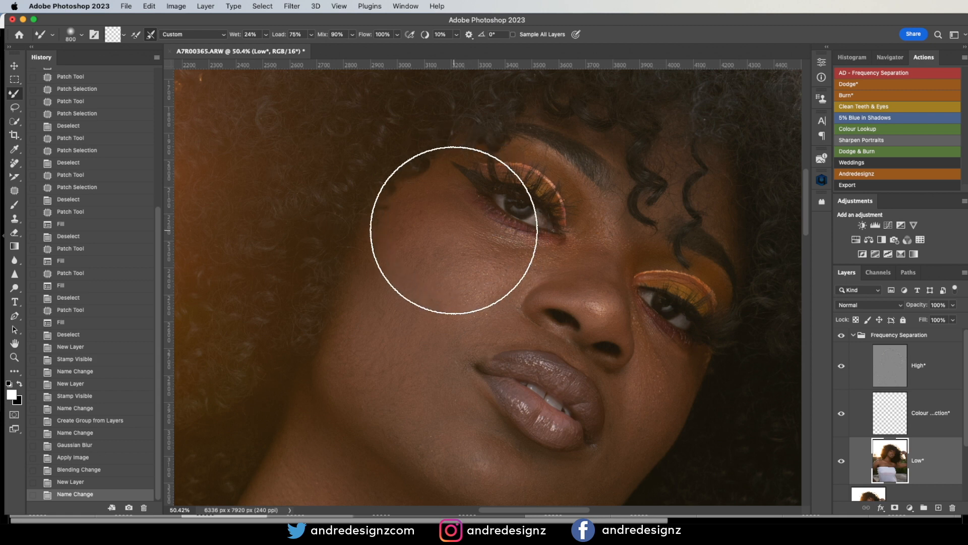
# Blend the skin tones between the eyes and down the nose with a 125-pixel Mixer Brush, comparing with the Frequency Separation group hidden.
pyautogui.press('[')
pyautogui.press('[')
pyautogui.press('[')
pyautogui.press('[')
pyautogui.press('[')
pyautogui.press('[')
pyautogui.press('[')
pyautogui.press('[')
pyautogui.press('[')
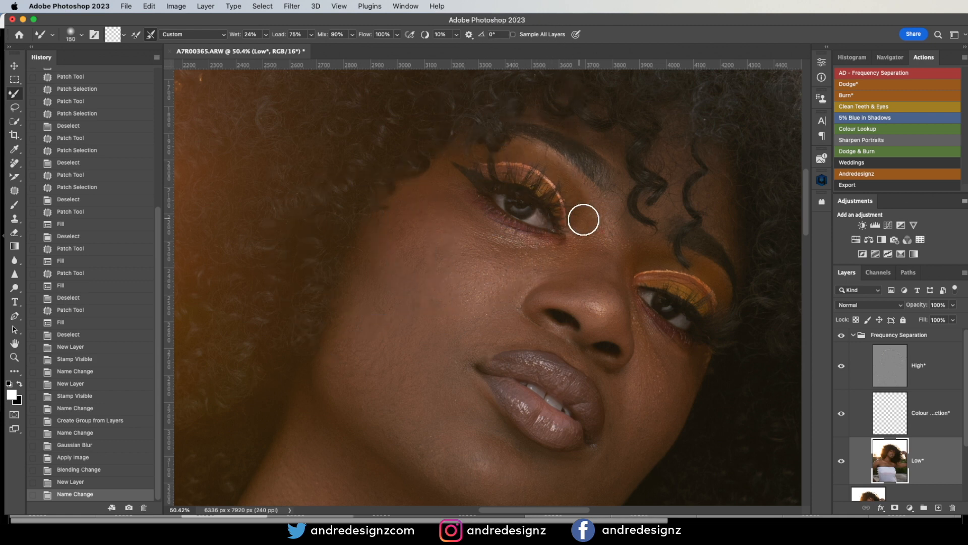
pyautogui.press(']')
pyautogui.press(']')
pyautogui.moveTo(584, 223)
pyautogui.mouseDown()
pyautogui.moveTo(586, 275)
pyautogui.moveTo(572, 228)
pyautogui.moveTo(598, 222)
pyautogui.mouseUp()
pyautogui.press(']')
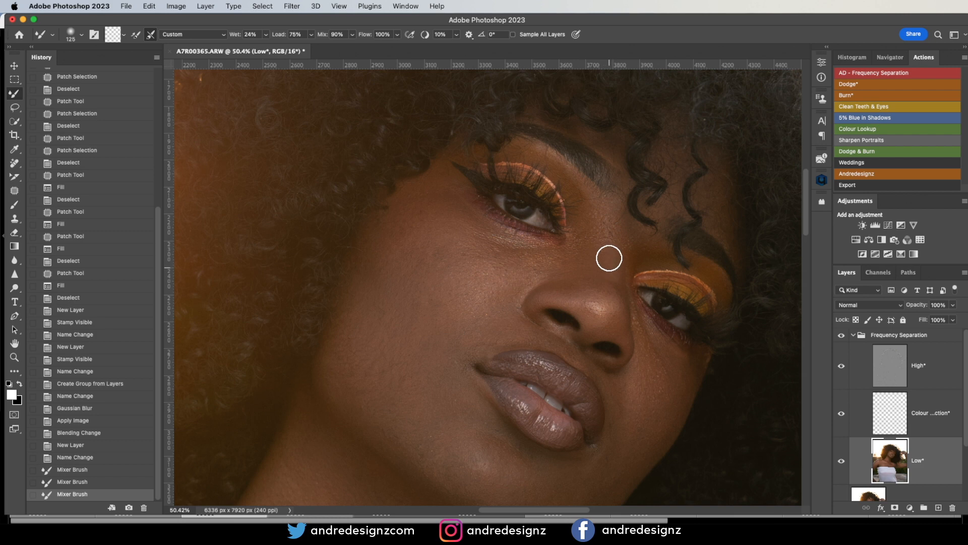
pyautogui.moveTo(612, 258); pyautogui.dragTo(625, 301)
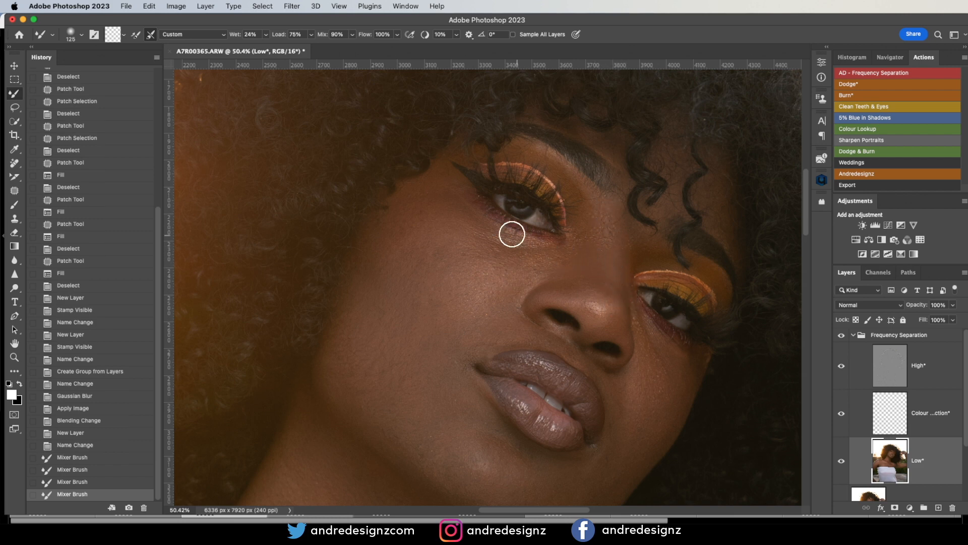
pyautogui.click(841, 336)
pyautogui.click(842, 335)
# Blend the tones around the nostrils and just above the upper lip with an 80-pixel Mixer Brush.
pyautogui.press('[')
pyautogui.press('[')
pyautogui.press('[')
pyautogui.moveTo(538, 309)
pyautogui.mouseDown()
pyautogui.moveTo(569, 295)
pyautogui.moveTo(610, 302)
pyautogui.moveTo(612, 270)
pyautogui.moveTo(619, 328)
pyautogui.mouseUp()
pyautogui.click(618, 328)
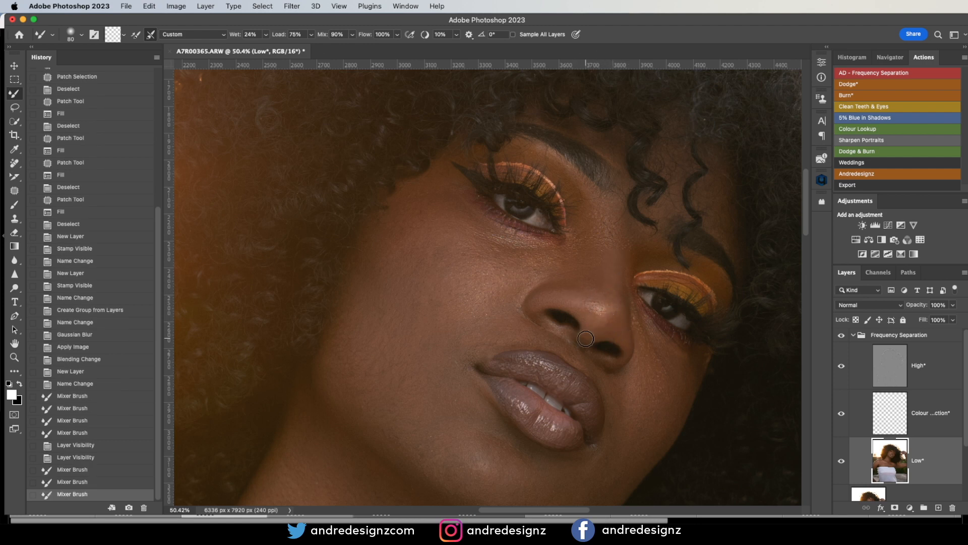
pyautogui.moveTo(596, 320)
pyautogui.mouseDown()
pyautogui.moveTo(618, 315)
pyautogui.moveTo(578, 346)
pyautogui.mouseUp()
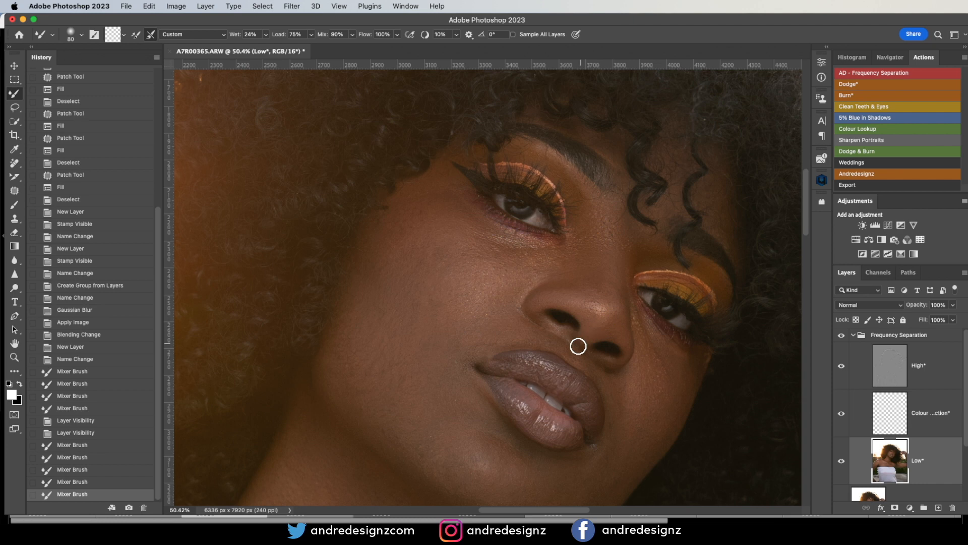
# Smooth the skin beneath the sunlit-side eye at 175 pixels and beside the nose at 90 pixels with the Mixer Brush.
pyautogui.press(']')
pyautogui.press(']')
pyautogui.press(']')
pyautogui.press(']')
pyautogui.press(']')
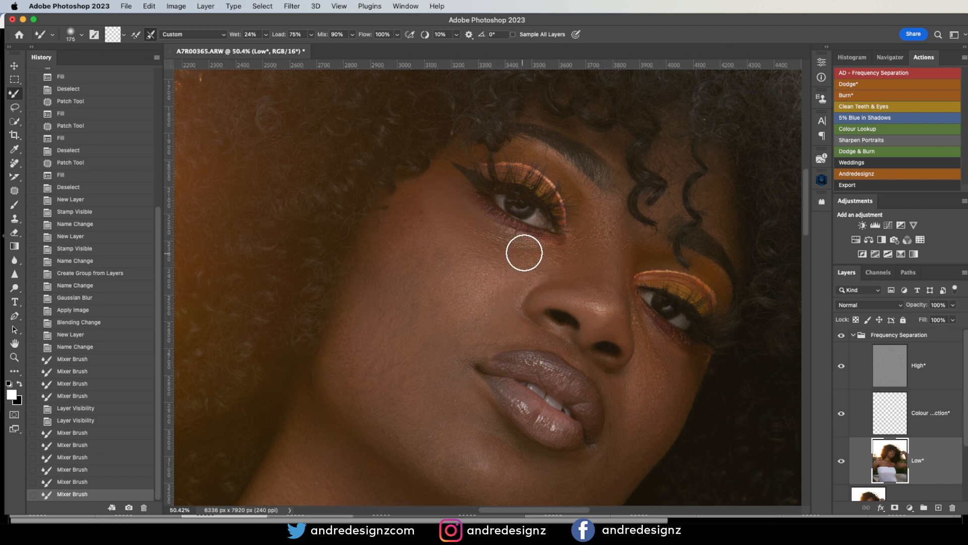
pyautogui.moveTo(533, 260); pyautogui.dragTo(526, 262)
pyautogui.press('[')
pyautogui.press('[')
pyautogui.press('[')
pyautogui.press('[')
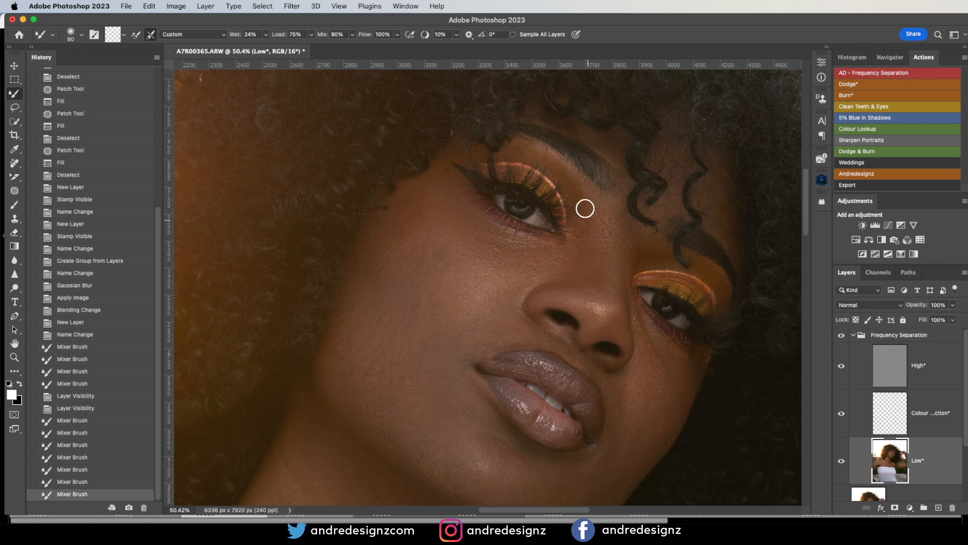
pyautogui.moveTo(564, 255); pyautogui.dragTo(544, 253)
# Blend the sunlit-side cheek and jaw with a 175 to 200-pixel Mixer Brush, comparing with the Frequency Separation group hidden.
pyautogui.press(']')
pyautogui.press(']')
pyautogui.press(']')
pyautogui.press(']')
pyautogui.press(']')
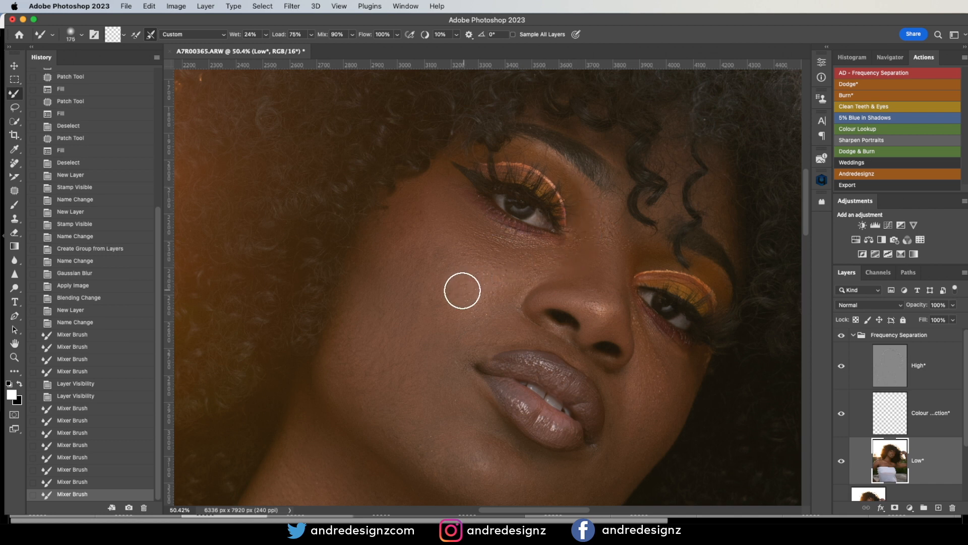
pyautogui.moveTo(440, 287); pyautogui.dragTo(425, 245)
pyautogui.moveTo(424, 252); pyautogui.dragTo(417, 236)
pyautogui.moveTo(509, 278)
pyautogui.mouseDown()
pyautogui.moveTo(470, 284)
pyautogui.moveTo(436, 316)
pyautogui.mouseUp()
pyautogui.moveTo(436, 316); pyautogui.dragTo(389, 310)
pyautogui.moveTo(460, 356)
pyautogui.mouseDown()
pyautogui.moveTo(371, 345)
pyautogui.moveTo(367, 367)
pyautogui.moveTo(355, 369)
pyautogui.moveTo(445, 447)
pyautogui.moveTo(404, 442)
pyautogui.moveTo(340, 391)
pyautogui.moveTo(341, 363)
pyautogui.mouseUp()
pyautogui.moveTo(344, 356); pyautogui.dragTo(376, 247)
pyautogui.moveTo(375, 250); pyautogui.dragTo(362, 288)
pyautogui.moveTo(449, 395)
pyautogui.mouseDown()
pyautogui.moveTo(409, 394)
pyautogui.moveTo(449, 464)
pyautogui.moveTo(469, 417)
pyautogui.moveTo(393, 347)
pyautogui.moveTo(430, 409)
pyautogui.mouseUp()
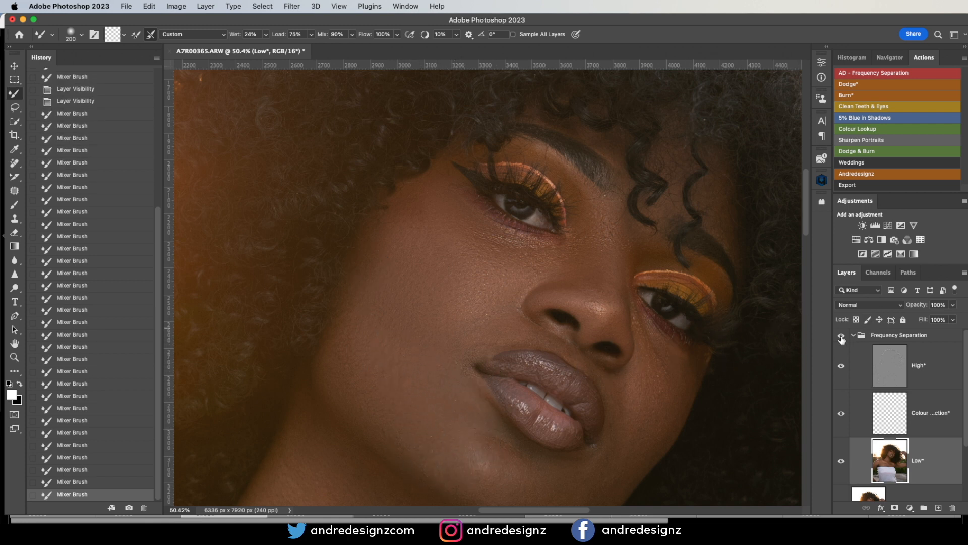
pyautogui.click(841, 337)
pyautogui.click(841, 335)
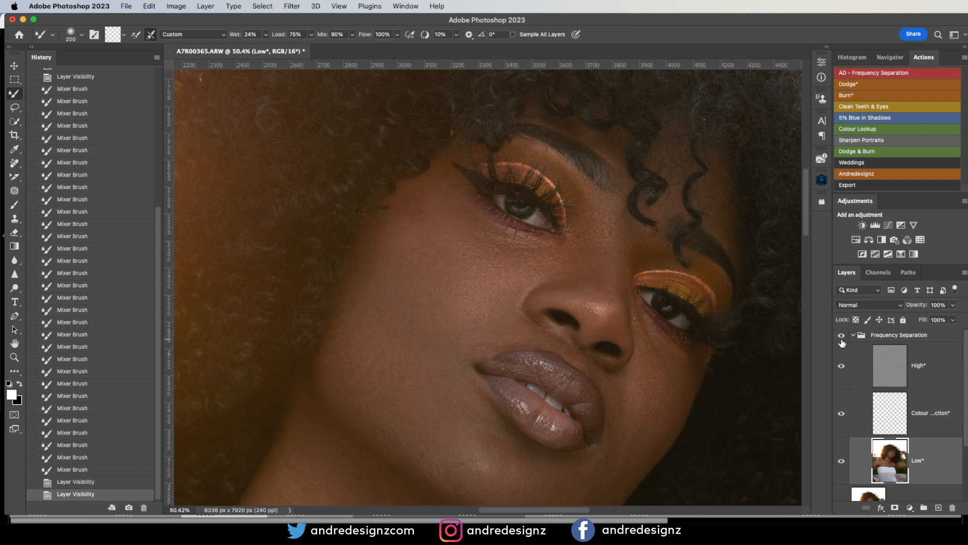
# Smooth the shaded cheek below the far eye with the Mixer Brush at 125 and 150 pixels.
pyautogui.scroll(-5, 624, 347)
pyautogui.hscroll(2, 624, 348)
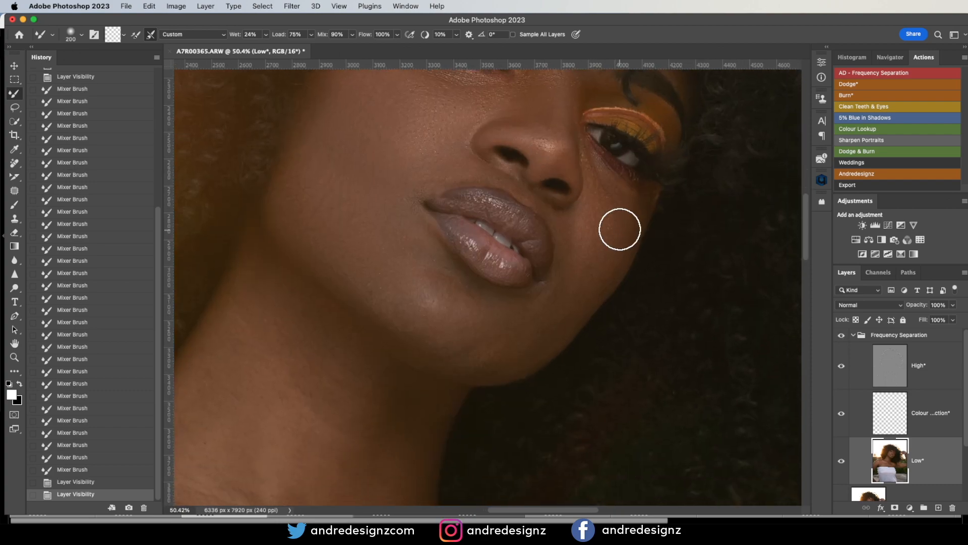
pyautogui.press('[')
pyautogui.press('[')
pyautogui.press('[')
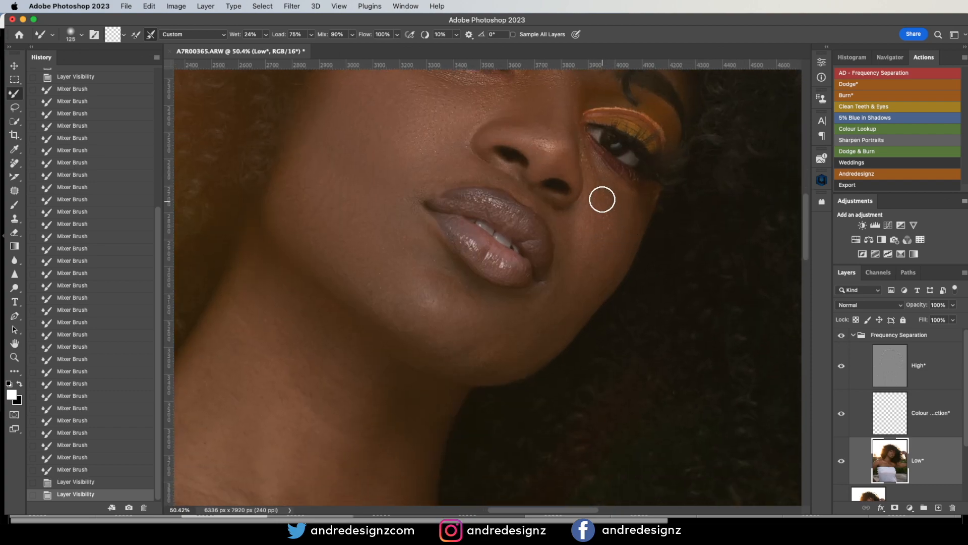
pyautogui.moveTo(609, 202); pyautogui.dragTo(610, 223)
pyautogui.moveTo(614, 203)
pyautogui.mouseDown()
pyautogui.moveTo(610, 225)
pyautogui.moveTo(624, 209)
pyautogui.mouseUp()
pyautogui.press(']')
pyautogui.moveTo(629, 200); pyautogui.dragTo(630, 212)
pyautogui.moveTo(632, 203); pyautogui.dragTo(628, 216)
pyautogui.moveTo(628, 211); pyautogui.dragTo(621, 224)
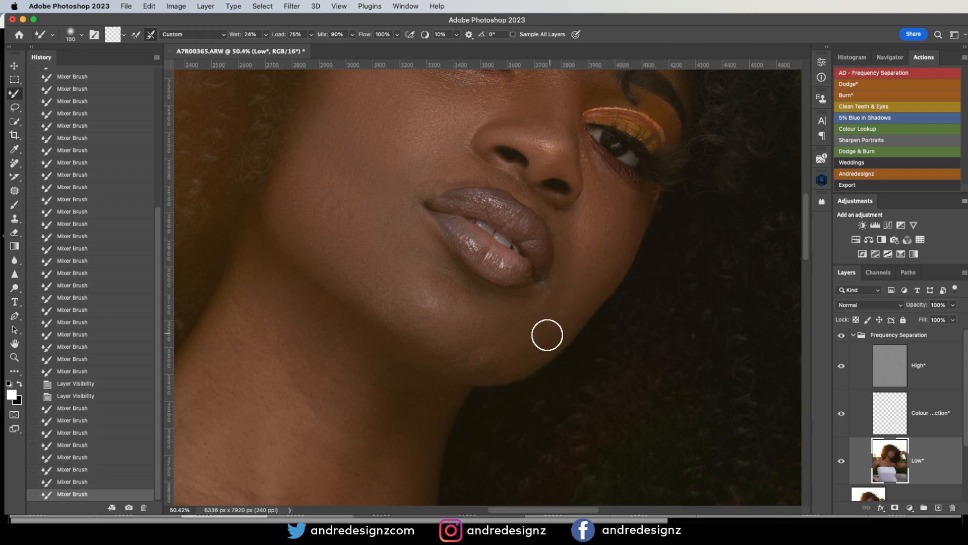
# Blend the tones across the chin and around the lower lip with a 150-pixel Mixer Brush.
pyautogui.moveTo(510, 350); pyautogui.dragTo(509, 332)
pyautogui.moveTo(477, 305); pyautogui.dragTo(471, 299)
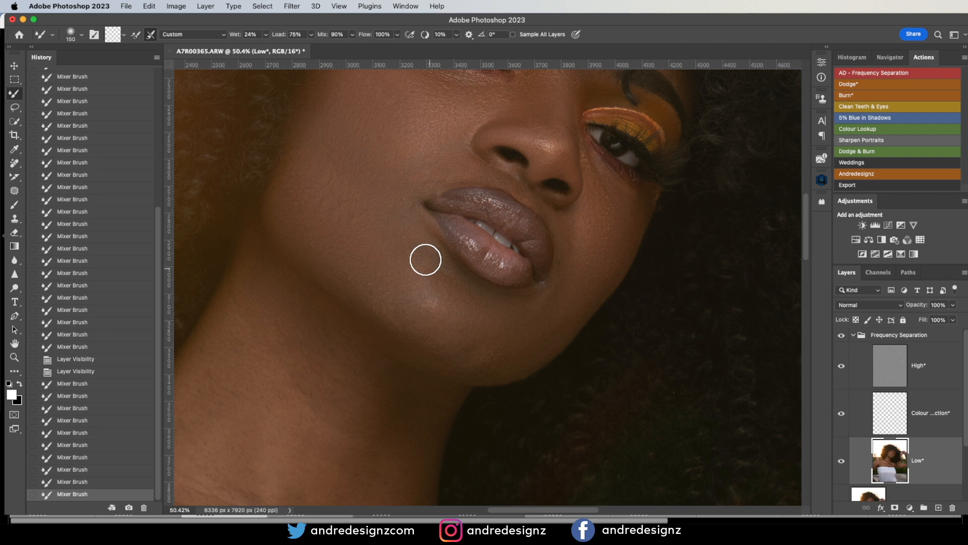
pyautogui.moveTo(415, 249); pyautogui.dragTo(398, 242)
pyautogui.moveTo(425, 278)
pyautogui.mouseDown()
pyautogui.moveTo(400, 277)
pyautogui.moveTo(441, 308)
pyautogui.moveTo(442, 330)
pyautogui.moveTo(412, 313)
pyautogui.moveTo(438, 340)
pyautogui.moveTo(467, 313)
pyautogui.moveTo(465, 356)
pyautogui.moveTo(450, 354)
pyautogui.moveTo(473, 361)
pyautogui.moveTo(531, 338)
pyautogui.moveTo(569, 285)
pyautogui.moveTo(549, 304)
pyautogui.mouseUp()
pyautogui.moveTo(548, 304); pyautogui.dragTo(563, 275)
# Smooth the skin along the edge of the upper lip and out from the mouth corner with an 80-pixel Mixer Brush.
pyautogui.press('[')
pyautogui.press('[')
pyautogui.press('[')
pyautogui.press('[')
pyautogui.moveTo(550, 218); pyautogui.dragTo(555, 222)
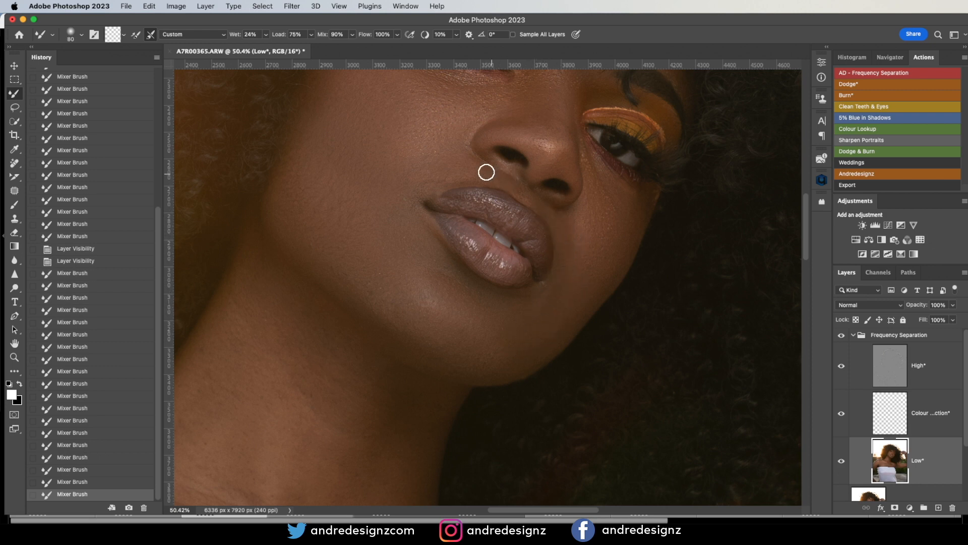
pyautogui.moveTo(430, 188)
pyautogui.mouseDown()
pyautogui.moveTo(453, 174)
pyautogui.moveTo(386, 166)
pyautogui.mouseUp()
# Blend the cheek area beyond the mouth corner with a 175-pixel Mixer Brush.
pyautogui.press(']')
pyautogui.press(']')
pyautogui.press(']')
pyautogui.press(']')
pyautogui.press(']')
pyautogui.moveTo(386, 167); pyautogui.dragTo(388, 176)
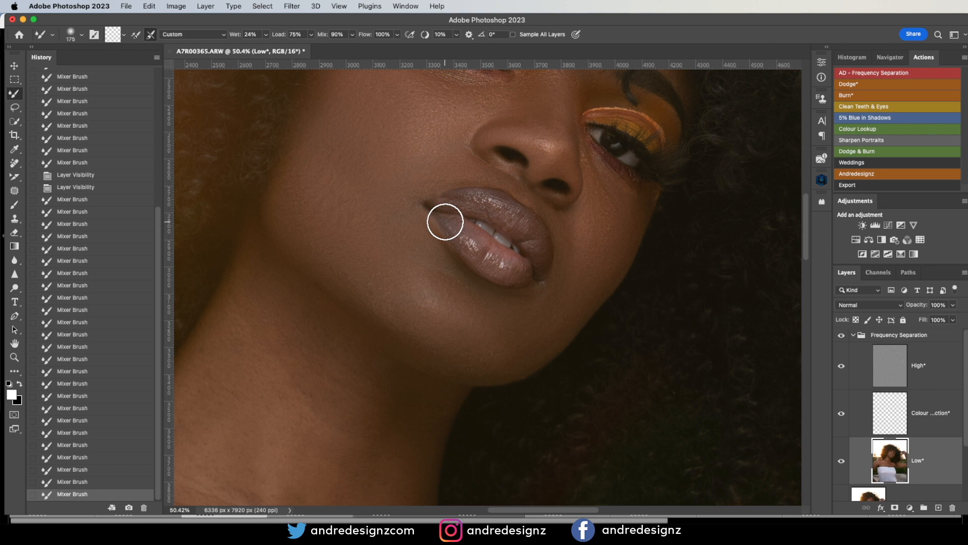
# Compare the face before and after smoothing by switching the Frequency Separation group's visibility off and on.
pyautogui.moveTo(447, 220)
pyautogui.mouseDown()
pyautogui.moveTo(566, 328)
pyautogui.moveTo(544, 440)
pyautogui.moveTo(534, 424)
pyautogui.mouseUp()
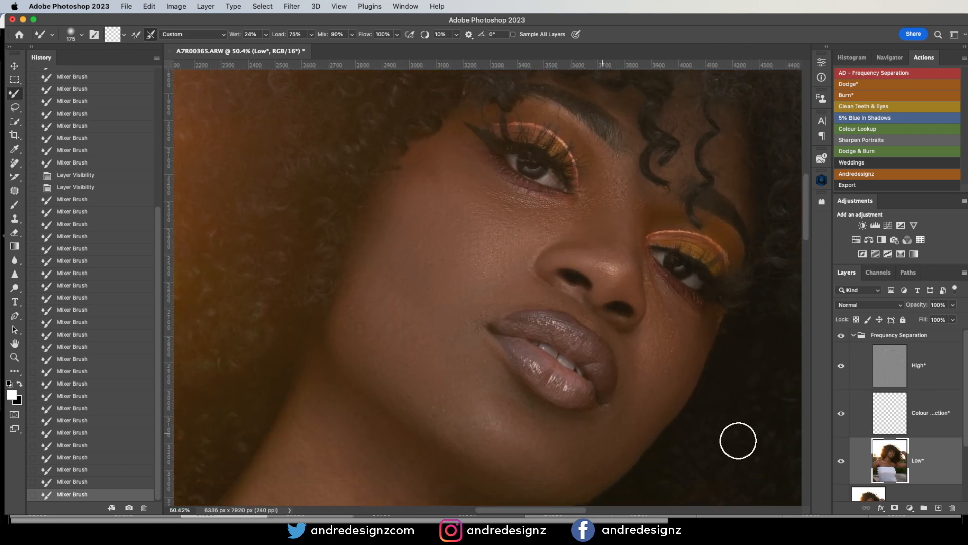
pyautogui.click(840, 336)
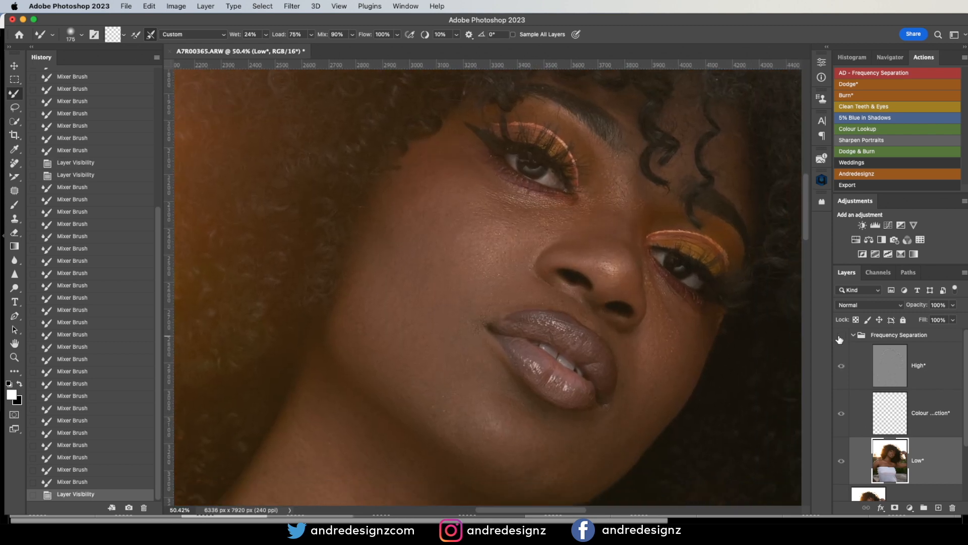
pyautogui.click(840, 336)
pyautogui.moveTo(577, 363); pyautogui.dragTo(578, 279)
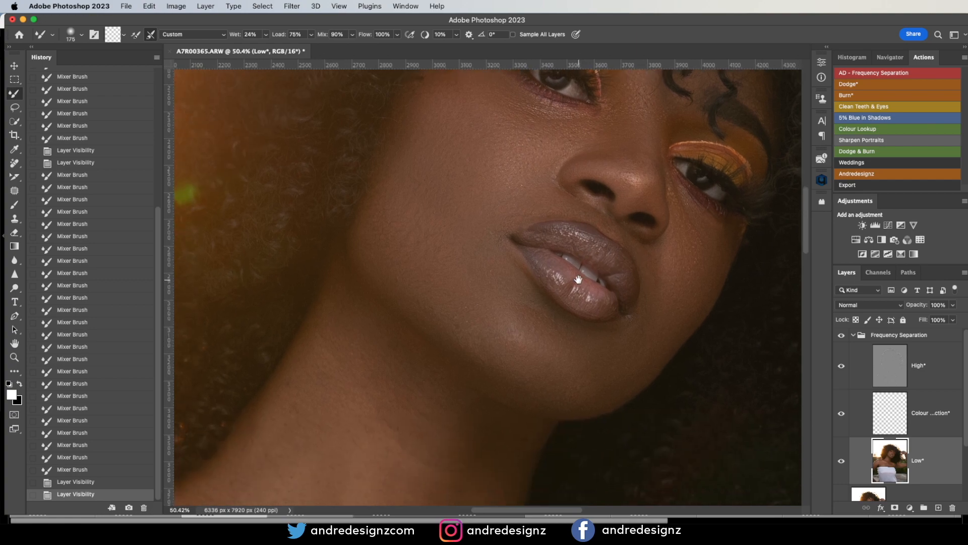
pyautogui.scroll(-6, 578, 279)
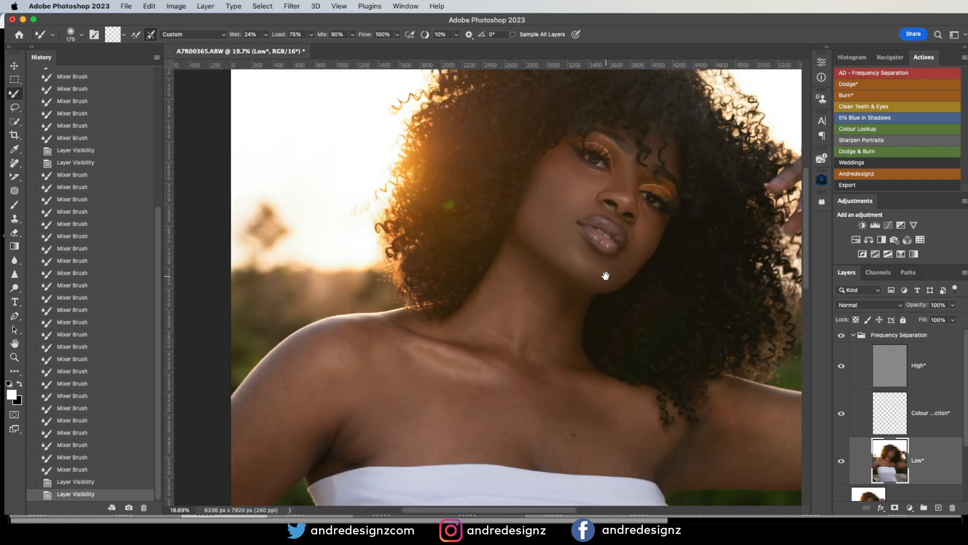
pyautogui.scroll(3, 627, 350)
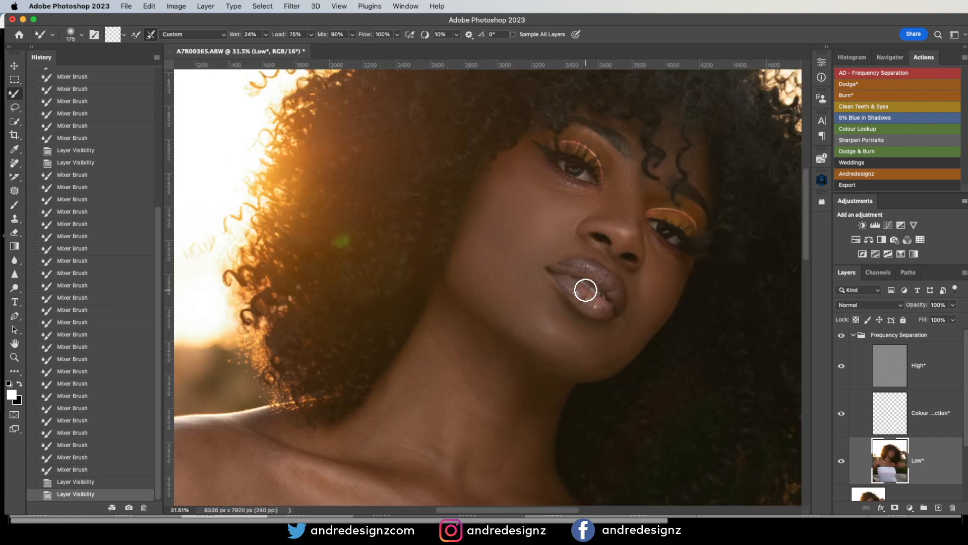
# Blend the temple beside the near eye and the cheek below it with a 250-pixel Mixer Brush.
pyautogui.press(']')
pyautogui.press(']')
pyautogui.moveTo(514, 162); pyautogui.dragTo(505, 174)
pyautogui.moveTo(515, 163); pyautogui.dragTo(505, 174)
pyautogui.moveTo(516, 161); pyautogui.dragTo(502, 178)
pyautogui.moveTo(515, 162); pyautogui.dragTo(501, 179)
pyautogui.moveTo(515, 162); pyautogui.dragTo(500, 180)
pyautogui.moveTo(516, 163); pyautogui.dragTo(505, 176)
pyautogui.moveTo(523, 244)
pyautogui.mouseDown()
pyautogui.moveTo(521, 183)
pyautogui.moveTo(503, 184)
pyautogui.moveTo(512, 257)
pyautogui.moveTo(488, 239)
pyautogui.moveTo(492, 265)
pyautogui.moveTo(549, 340)
pyautogui.moveTo(536, 324)
pyautogui.mouseUp()
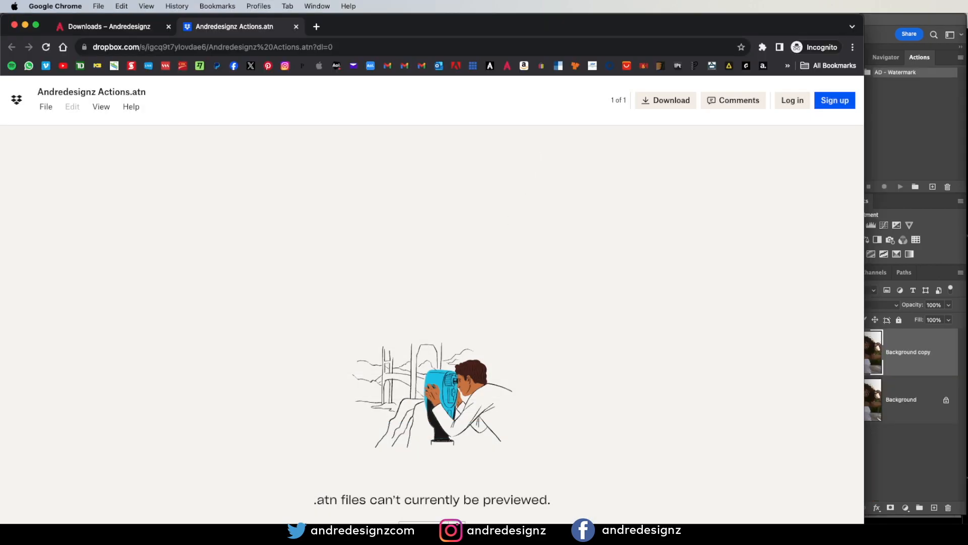
# Switch to Chrome and download Andredesignz Actions.atn from Dropbox, saving it to the Desktop.
pyautogui.click(432, 531)
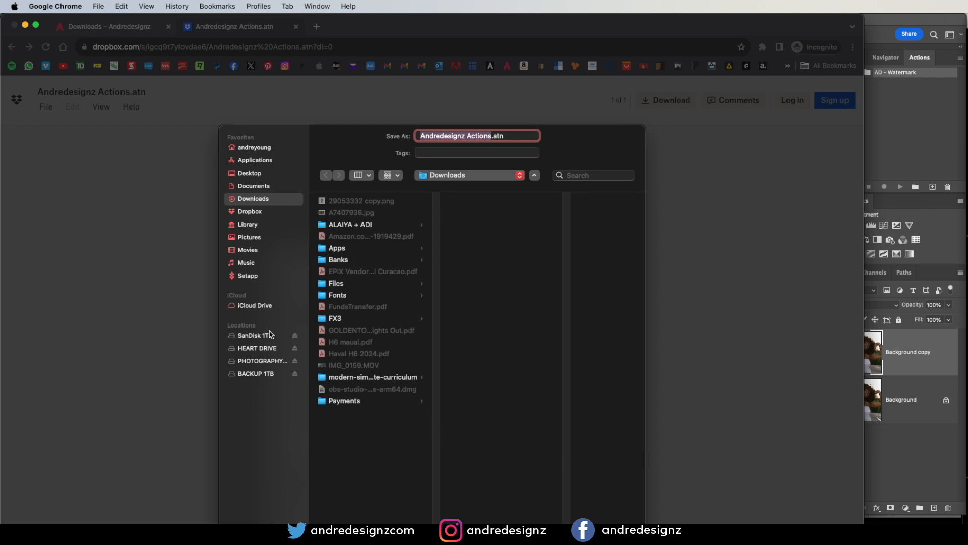
pyautogui.click(256, 176)
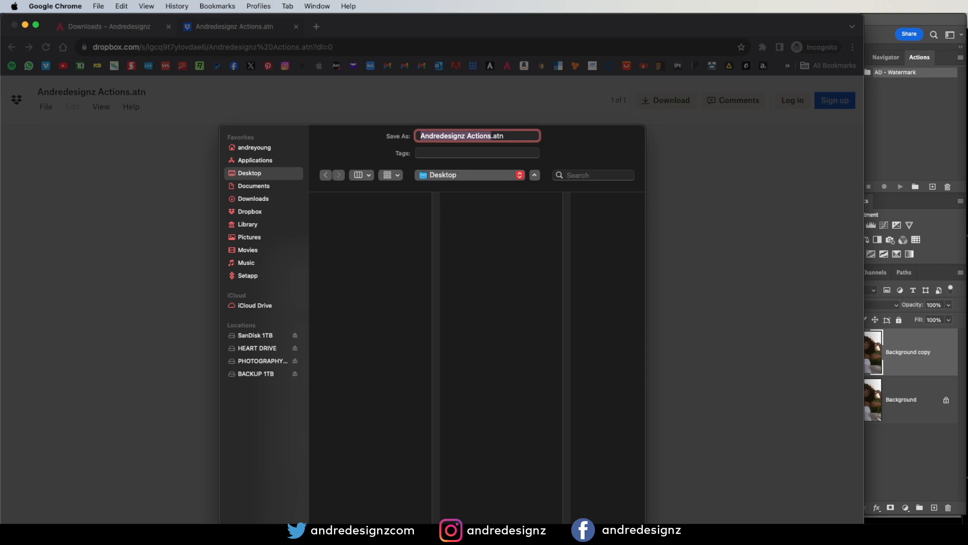
pyautogui.press('Return')
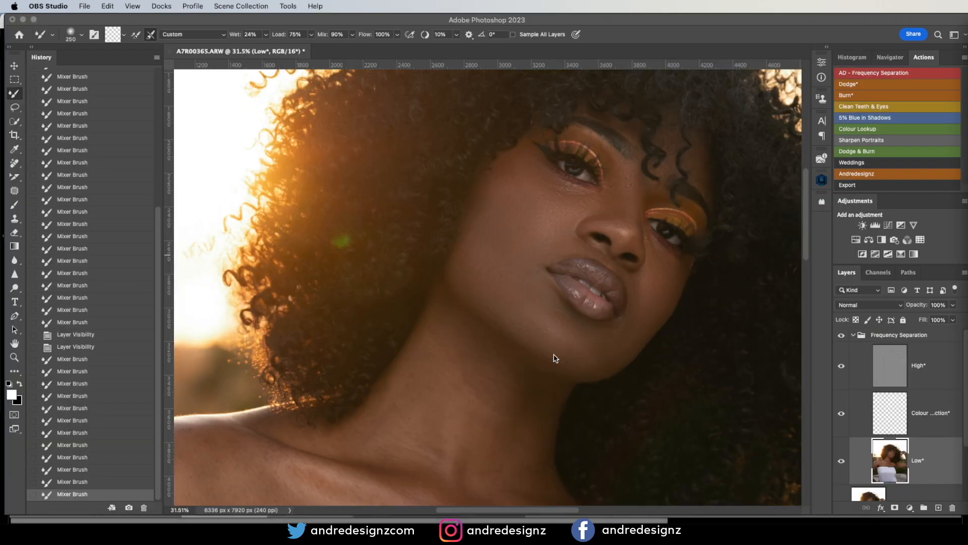
# Switch back to Photoshop and blend small patches of facial skin on the Low* layer with a 125-pixel Mixer Brush.
pyautogui.click(510, 434)
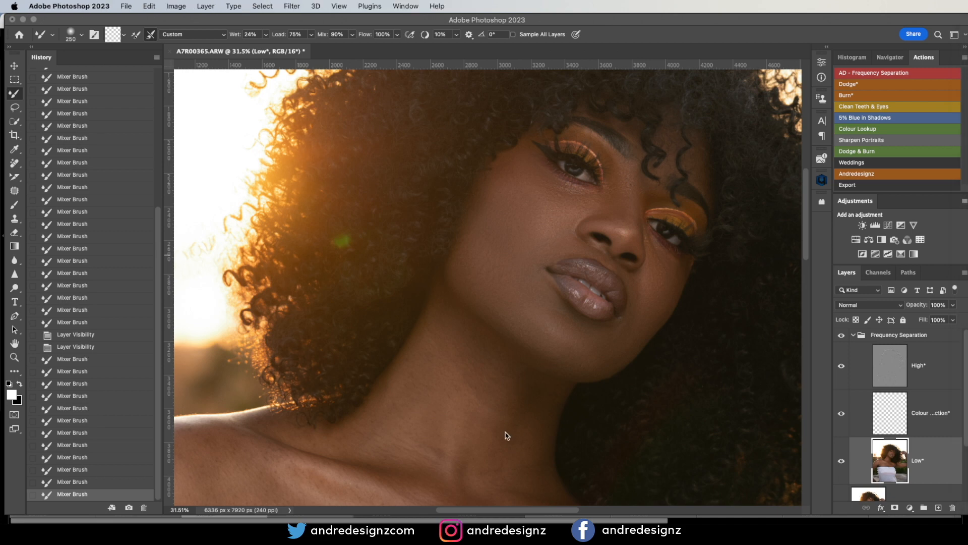
pyautogui.scroll(-2, 532, 326)
pyautogui.scroll(-3, 532, 326)
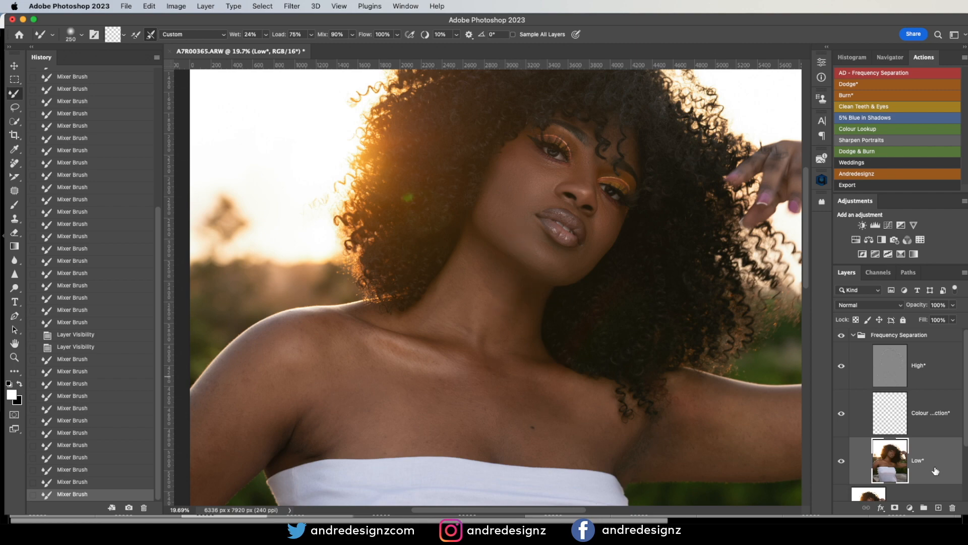
pyautogui.scroll(5, 599, 264)
pyautogui.press('[')
pyautogui.press('[')
pyautogui.press('[')
pyautogui.press('[')
pyautogui.press('[')
pyautogui.press(']')
pyautogui.moveTo(551, 264); pyautogui.dragTo(548, 273)
pyautogui.moveTo(549, 273); pyautogui.dragTo(554, 265)
pyautogui.moveTo(551, 271); pyautogui.dragTo(557, 261)
pyautogui.moveTo(555, 265)
pyautogui.mouseDown()
pyautogui.moveTo(564, 254)
pyautogui.moveTo(552, 265)
pyautogui.mouseUp()
pyautogui.moveTo(552, 265); pyautogui.dragTo(560, 229)
pyautogui.moveTo(560, 229)
pyautogui.mouseDown()
pyautogui.moveTo(577, 227)
pyautogui.moveTo(588, 207)
pyautogui.mouseUp()
pyautogui.moveTo(589, 207); pyautogui.dragTo(589, 226)
pyautogui.moveTo(588, 227)
pyautogui.mouseDown()
pyautogui.moveTo(605, 199)
pyautogui.moveTo(611, 206)
pyautogui.mouseUp()
pyautogui.moveTo(611, 206); pyautogui.dragTo(606, 204)
pyautogui.moveTo(606, 204); pyautogui.dragTo(588, 224)
# Collapse the Frequency Separation group in the layer stack.
pyautogui.moveTo(474, 285); pyautogui.dragTo(573, 255)
pyautogui.press('super+minus')
pyautogui.scroll(-3, 887, 361)
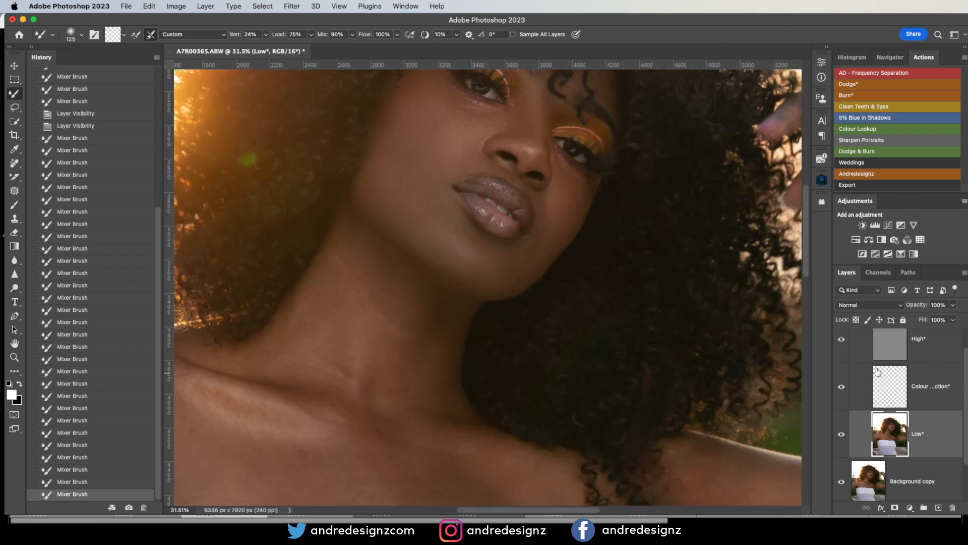
pyautogui.scroll(2, 877, 370)
pyautogui.click(853, 335)
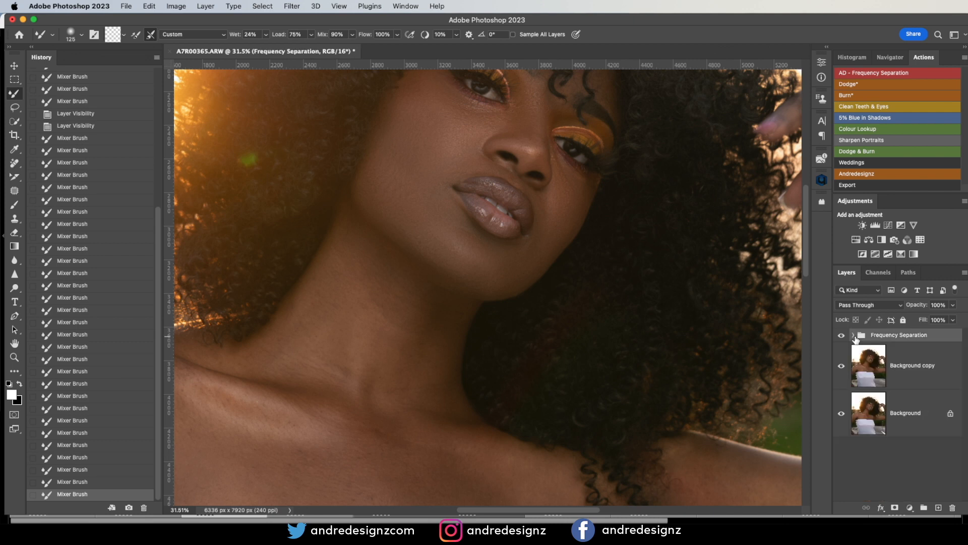
pyautogui.rightClick(941, 338)
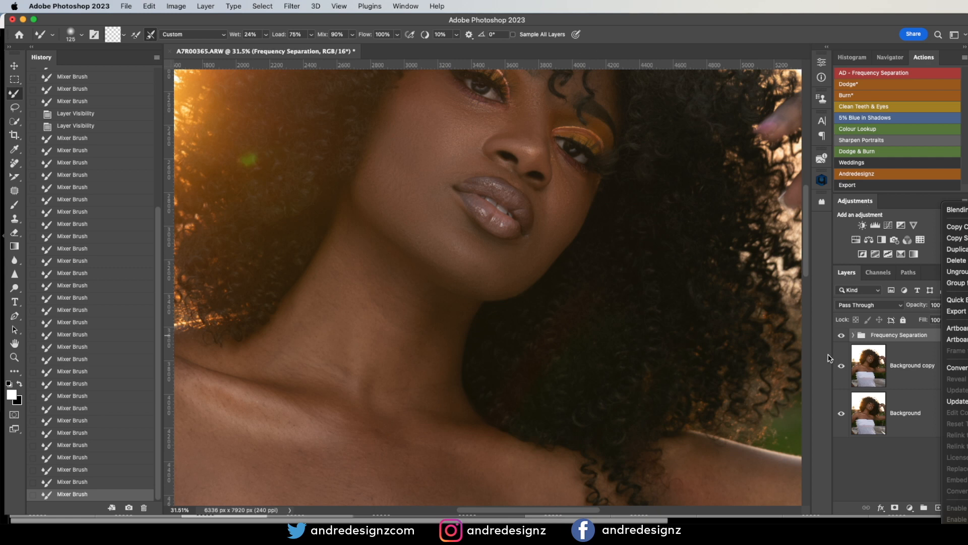
pyautogui.click(916, 339)
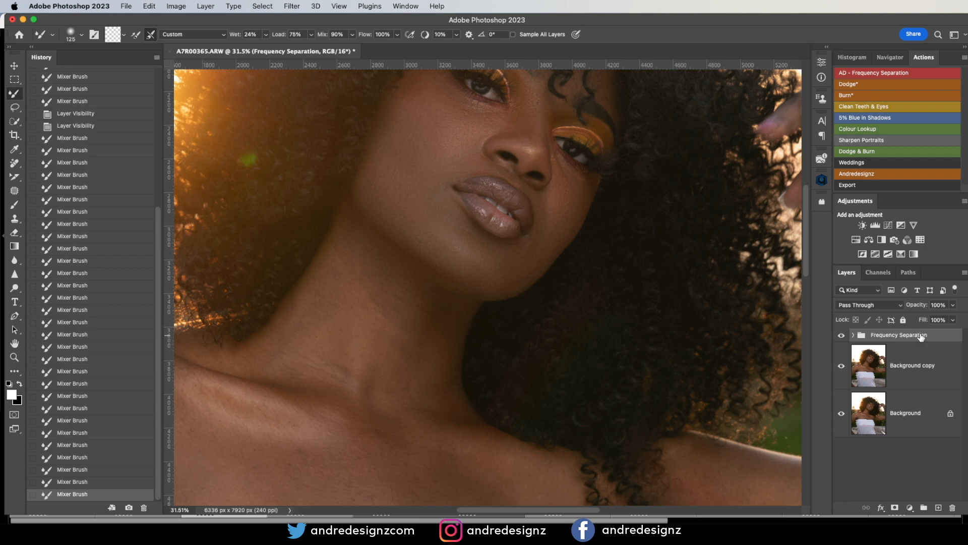
pyautogui.press('super+shift+e')
pyautogui.press('super+z')
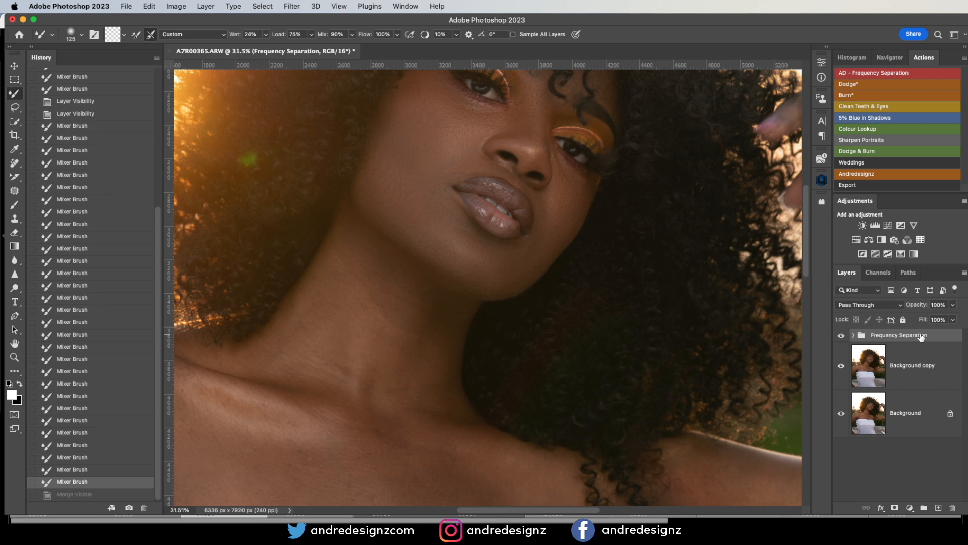
pyautogui.hotkey('alt', 'shift', 'e')
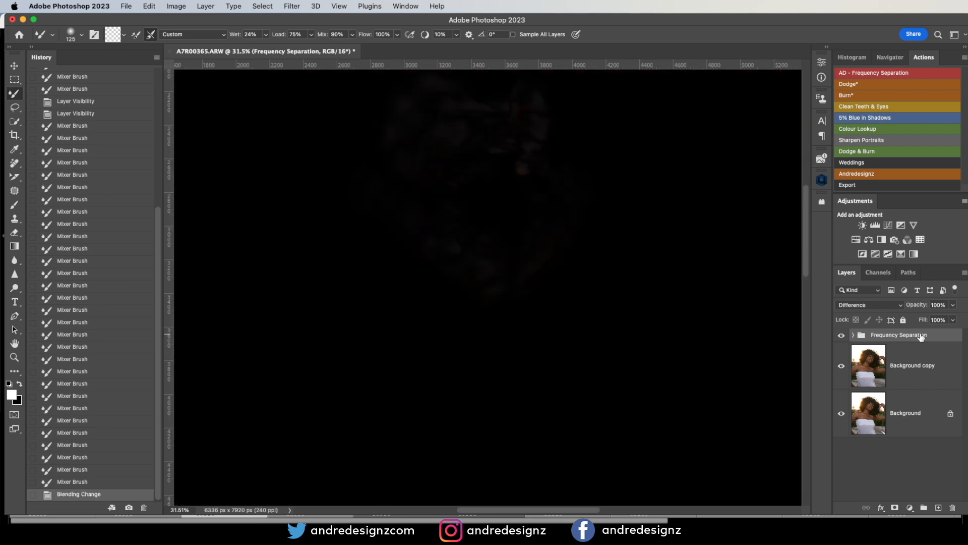
pyautogui.press('super+z')
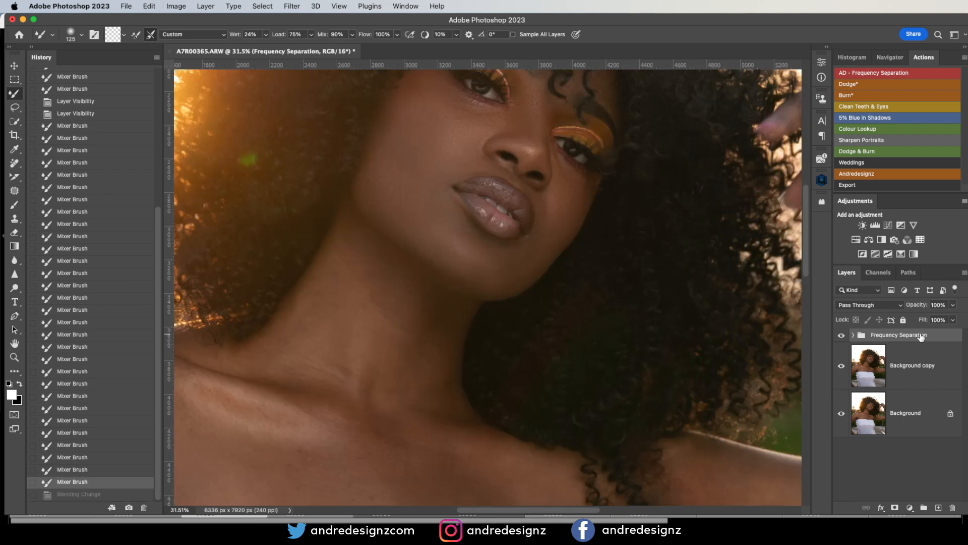
# Stamp all visible layers onto a new layer and delete the Frequency Separation group.
pyautogui.press('super+alt+shift+e')
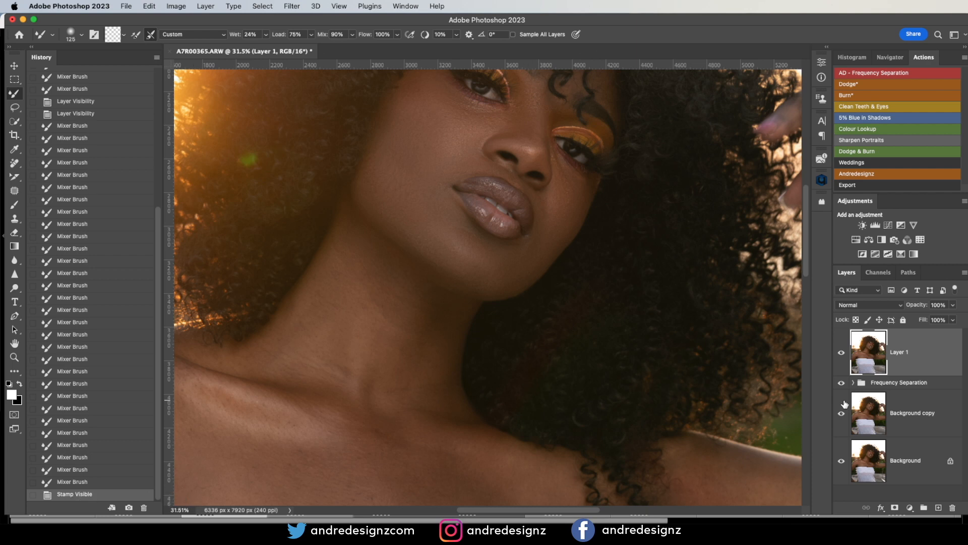
pyautogui.click(900, 385)
pyautogui.press('Delete')
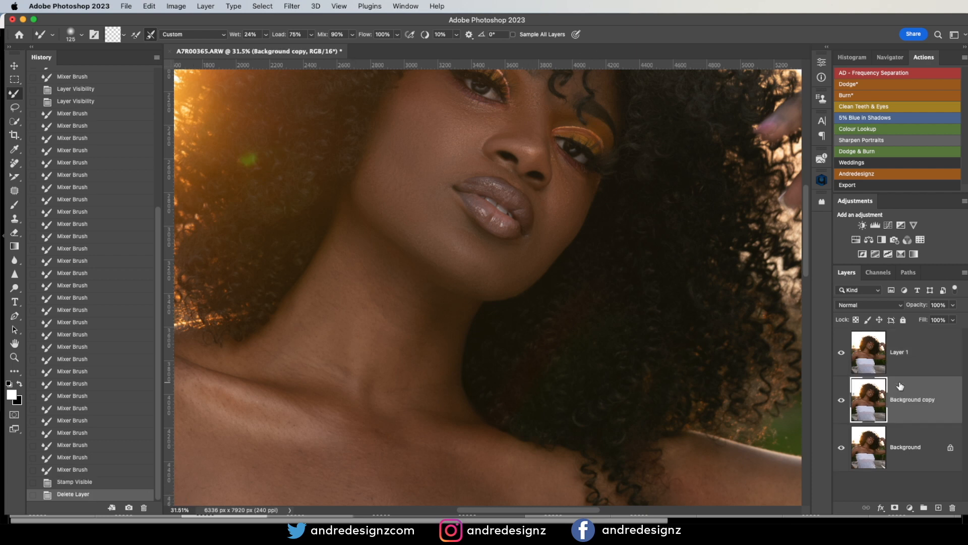
# Run the AD - Frequency Separation action on the stamped layer with a Gaussian Blur radius of 10 pixels.
pyautogui.click(898, 357)
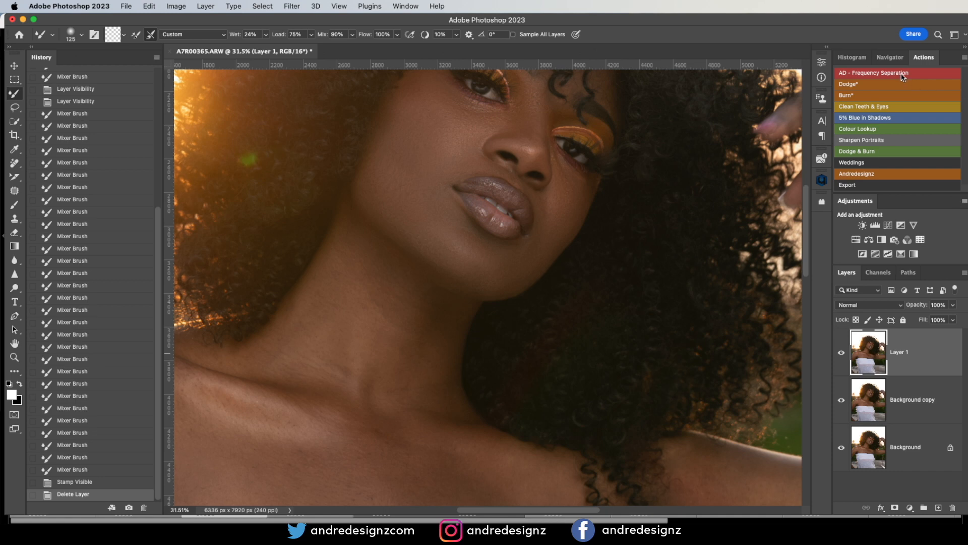
pyautogui.click(903, 74)
pyautogui.write('10')
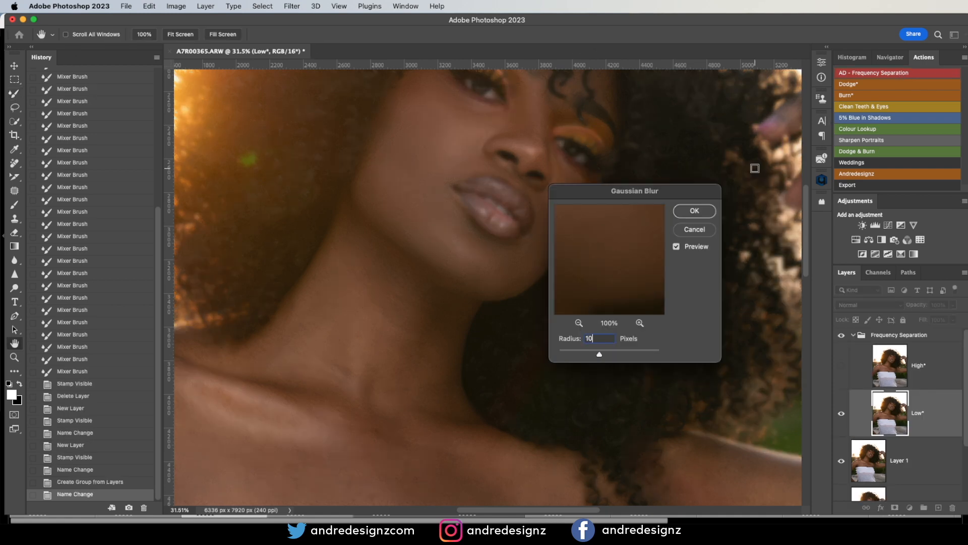
pyautogui.click(699, 214)
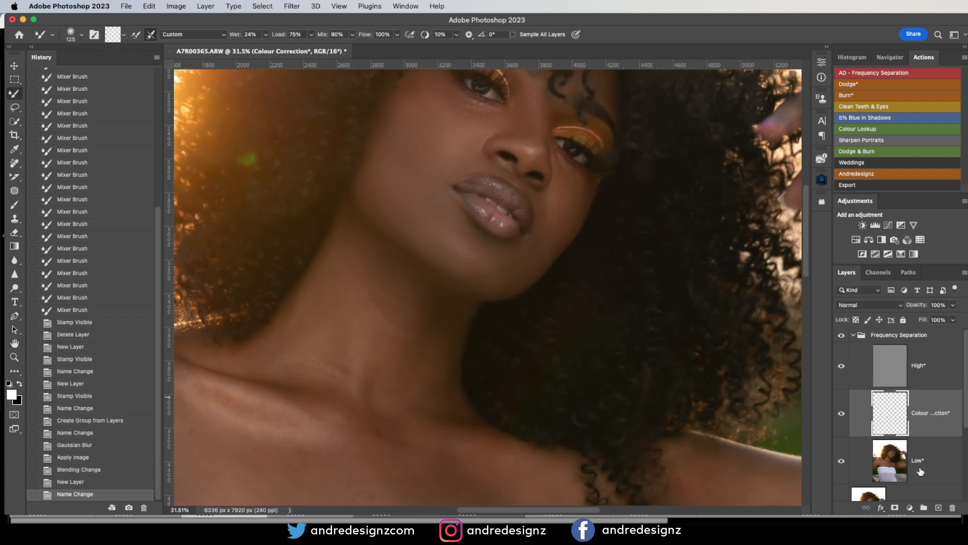
# Smooth the tones along the neck on the Low* layer with a 300-pixel Mixer Brush.
pyautogui.moveTo(443, 371); pyautogui.dragTo(581, 291)
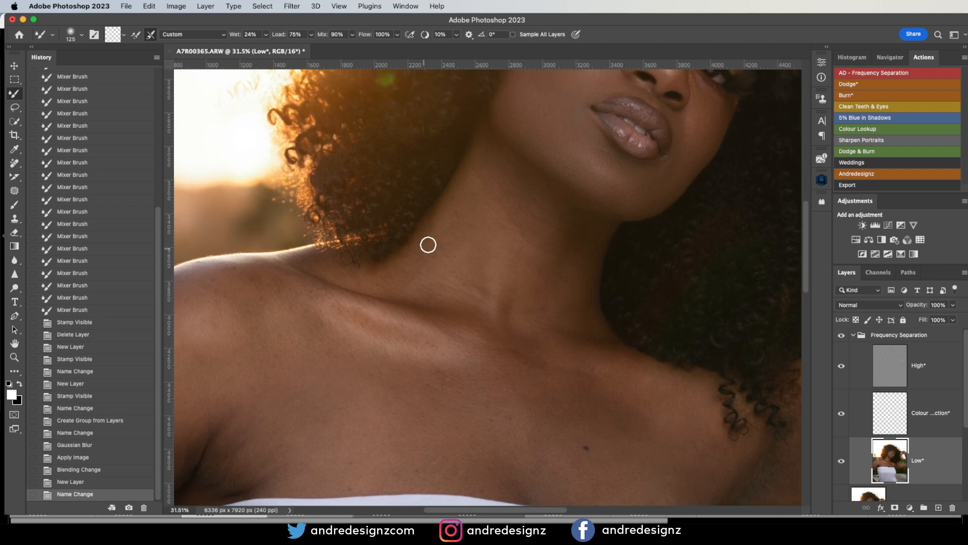
pyautogui.press(']')
pyautogui.press(']')
pyautogui.press(']')
pyautogui.press(']')
pyautogui.press(']')
pyautogui.moveTo(485, 173); pyautogui.dragTo(411, 281)
pyautogui.moveTo(495, 183); pyautogui.dragTo(475, 292)
pyautogui.moveTo(527, 175); pyautogui.dragTo(538, 305)
pyautogui.moveTo(568, 230); pyautogui.dragTo(553, 291)
pyautogui.moveTo(582, 236); pyautogui.dragTo(572, 341)
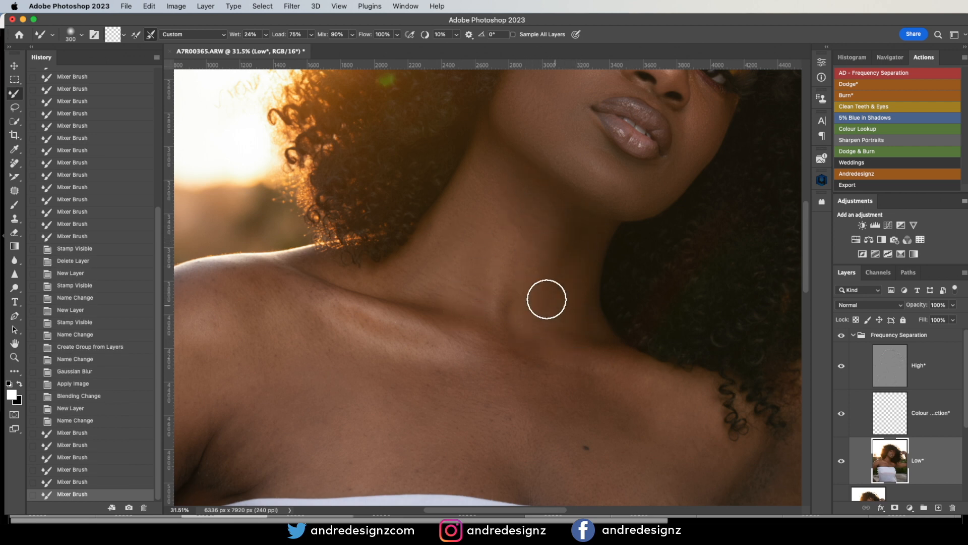
# Blend the skin at the base of the neck, the shoulder and the upper chest with the 300-pixel Mixer Brush.
pyautogui.moveTo(388, 286); pyautogui.dragTo(438, 300)
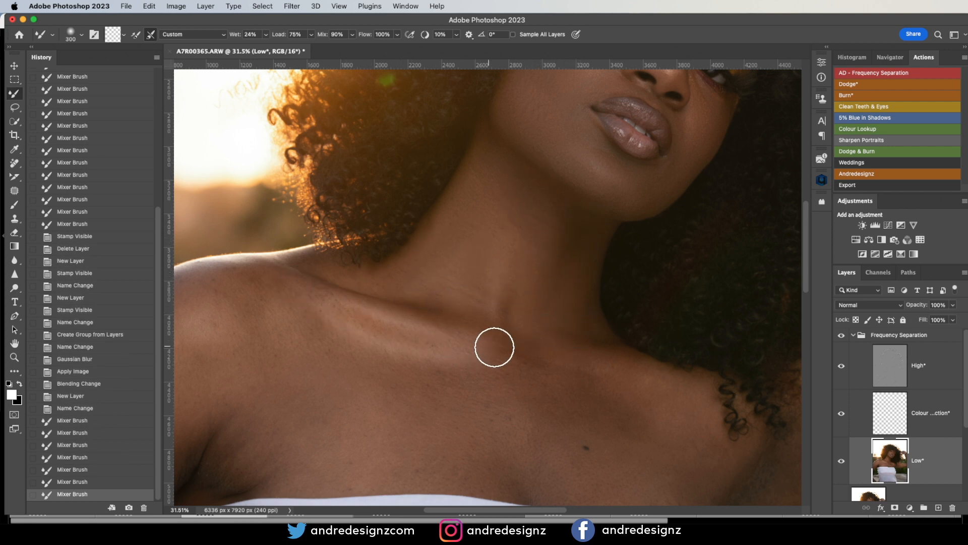
pyautogui.moveTo(242, 272); pyautogui.dragTo(248, 276)
pyautogui.moveTo(524, 342); pyautogui.dragTo(522, 363)
pyautogui.moveTo(675, 432); pyautogui.dragTo(605, 391)
pyautogui.moveTo(536, 375); pyautogui.dragTo(533, 358)
pyautogui.moveTo(521, 316)
pyautogui.mouseDown()
pyautogui.moveTo(573, 242)
pyautogui.moveTo(499, 227)
pyautogui.moveTo(454, 232)
pyautogui.mouseUp()
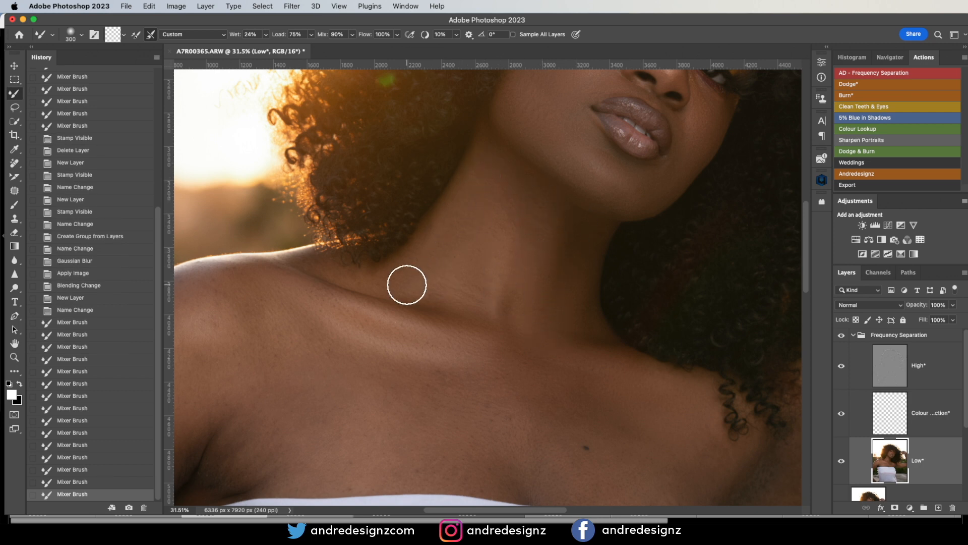
# Compare the neck and chest before and after smoothing by switching the Frequency Separation group off and on.
pyautogui.scroll(-3, 484, 247)
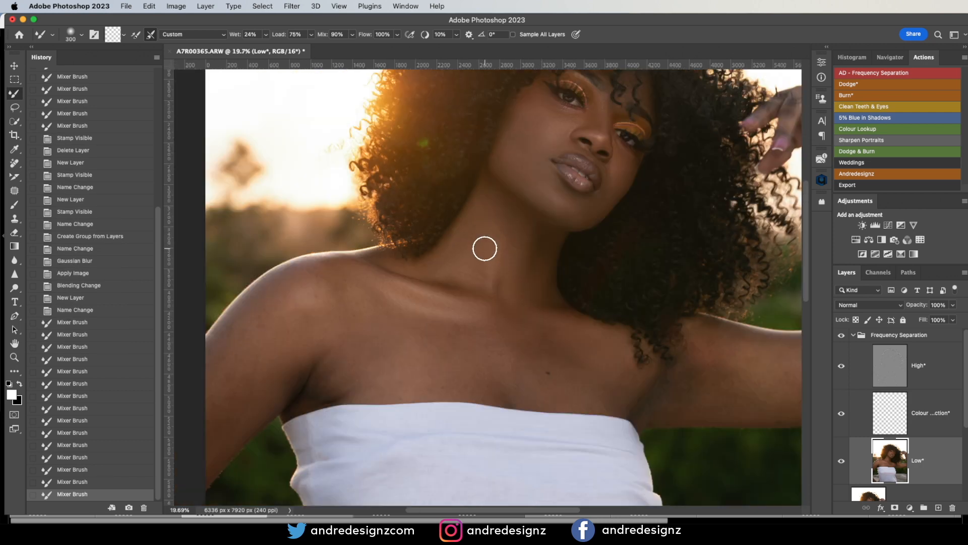
pyautogui.click(843, 335)
pyautogui.click(843, 335)
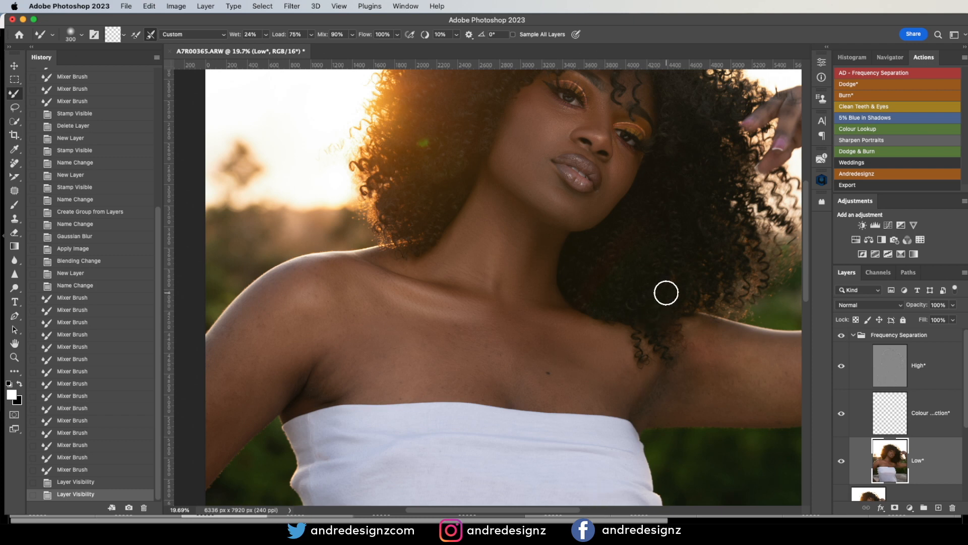
pyautogui.moveTo(616, 235); pyautogui.dragTo(608, 306)
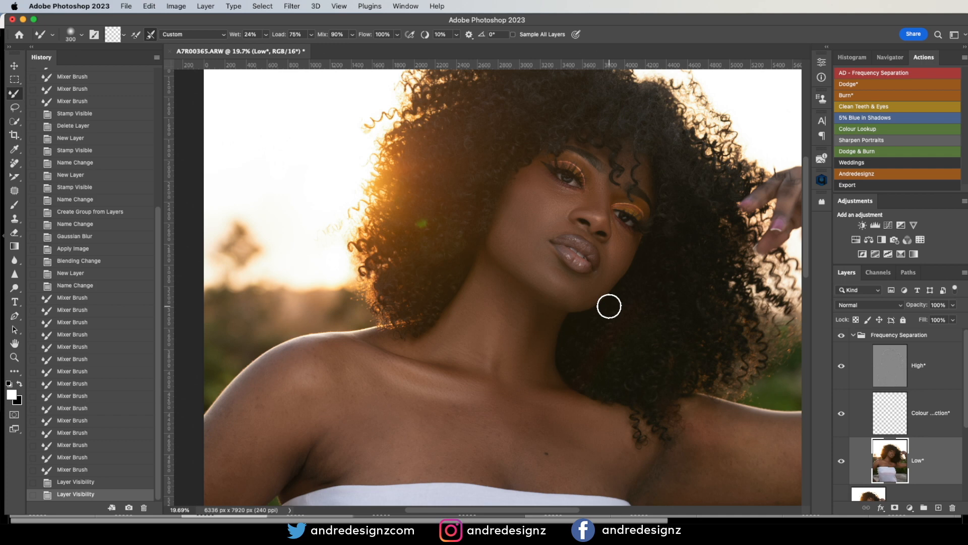
# Stamp the neck and chest retouch onto a new top layer and delete the second Frequency Separation group.
pyautogui.click(853, 335)
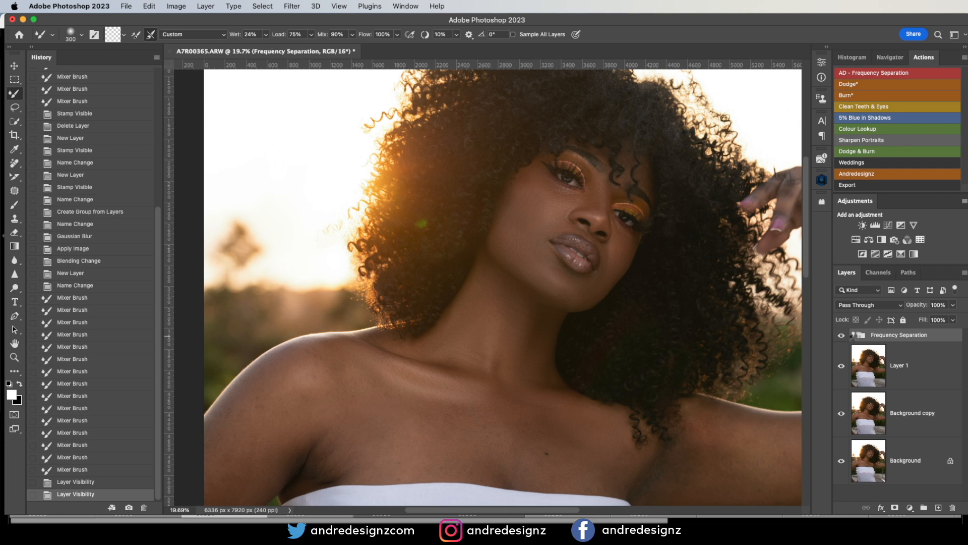
pyautogui.press('super+alt+shift+e')
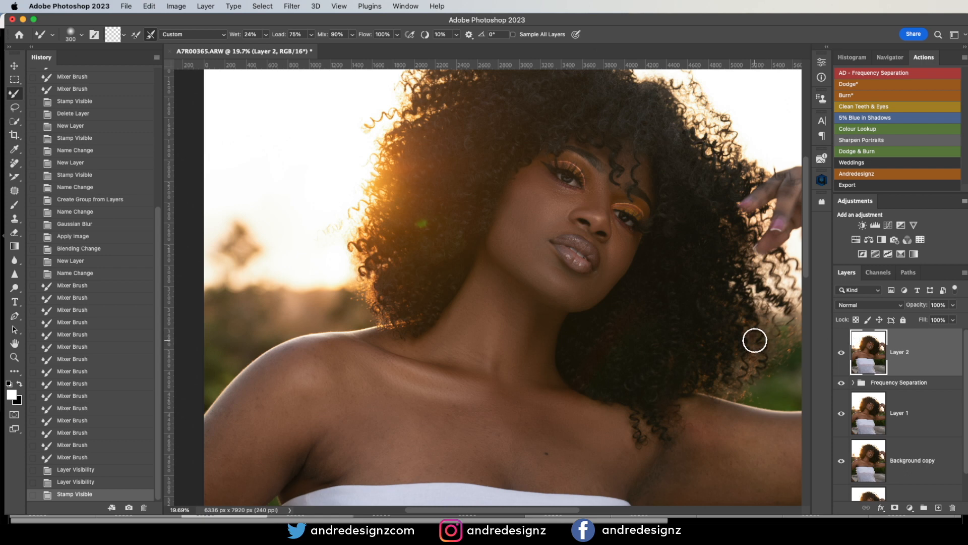
pyautogui.click(917, 387)
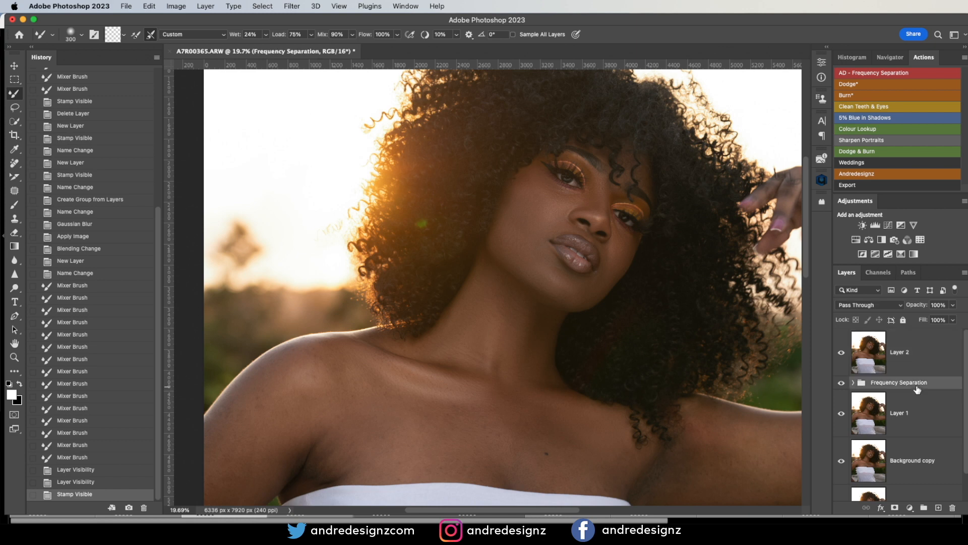
pyautogui.press('Delete')
# Run the AD - Frequency Separation action on Layer 2 with a Gaussian Blur radius of 10 pixels.
pyautogui.click(918, 351)
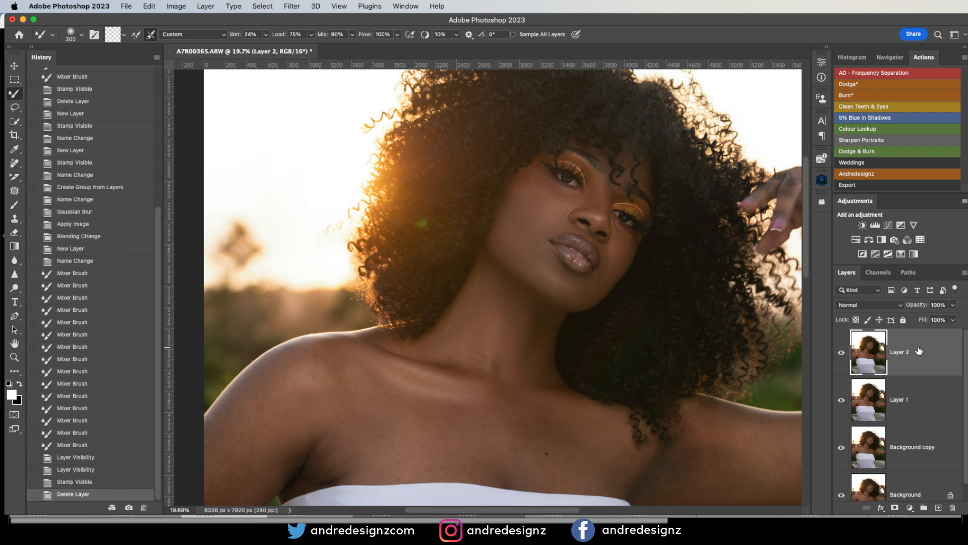
pyautogui.click(900, 73)
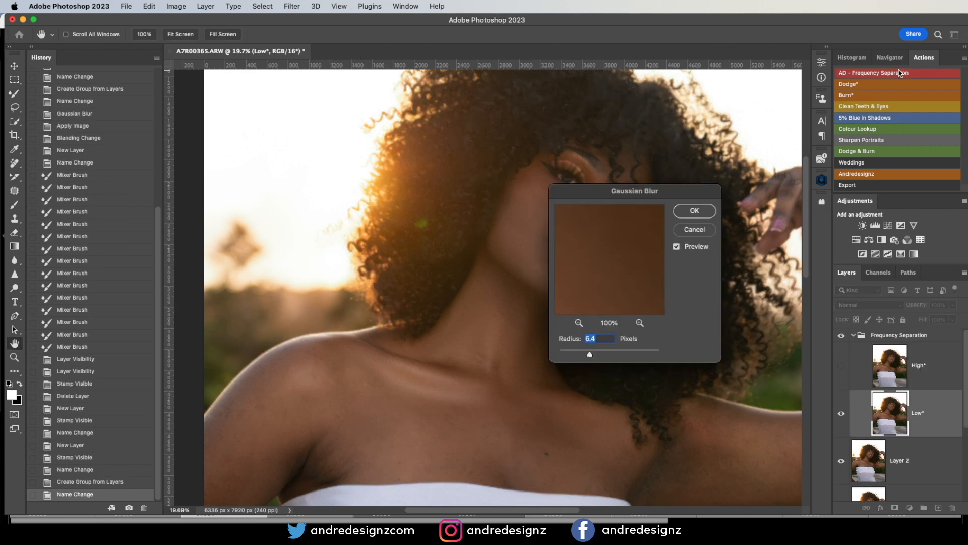
pyautogui.write('10')
pyautogui.click(694, 211)
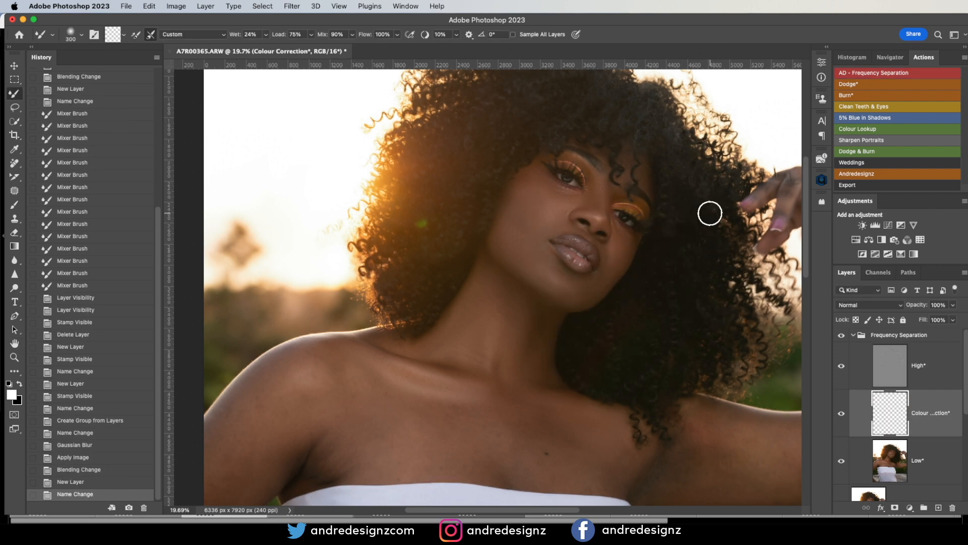
# Smooth the shoulder and upper part of the lowered arm on the Low* layer with a 400-pixel Mixer Brush.
pyautogui.click(911, 461)
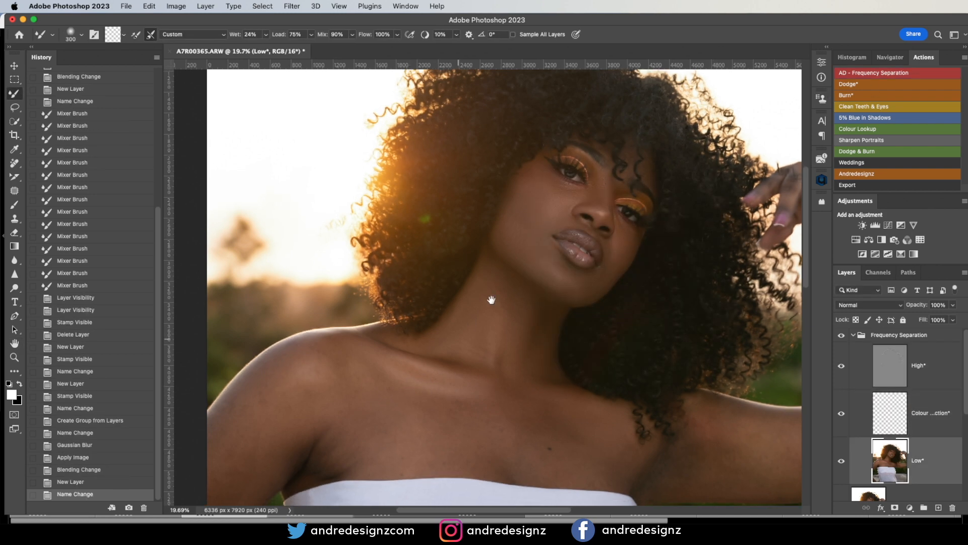
pyautogui.scroll(-5, 493, 296)
pyautogui.hscroll(-4, 493, 296)
pyautogui.scroll(1, 519, 261)
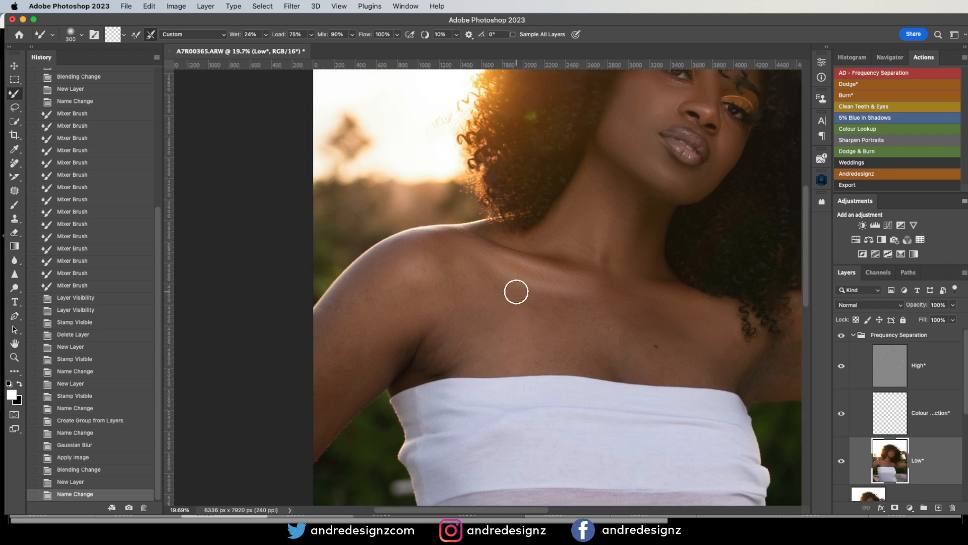
pyautogui.press(']')
pyautogui.press(']')
pyautogui.press('[')
pyautogui.press('[')
pyautogui.press('[')
pyautogui.moveTo(391, 261); pyautogui.dragTo(383, 262)
pyautogui.moveTo(347, 290)
pyautogui.mouseDown()
pyautogui.moveTo(365, 268)
pyautogui.moveTo(400, 270)
pyautogui.mouseUp()
pyautogui.moveTo(364, 328); pyautogui.dragTo(347, 350)
pyautogui.moveTo(409, 298); pyautogui.dragTo(378, 337)
pyautogui.moveTo(396, 323)
pyautogui.mouseDown()
pyautogui.moveTo(370, 369)
pyautogui.moveTo(334, 397)
pyautogui.mouseUp()
pyautogui.moveTo(366, 322); pyautogui.dragTo(310, 401)
pyautogui.moveTo(432, 306)
pyautogui.mouseDown()
pyautogui.moveTo(393, 351)
pyautogui.moveTo(409, 339)
pyautogui.mouseUp()
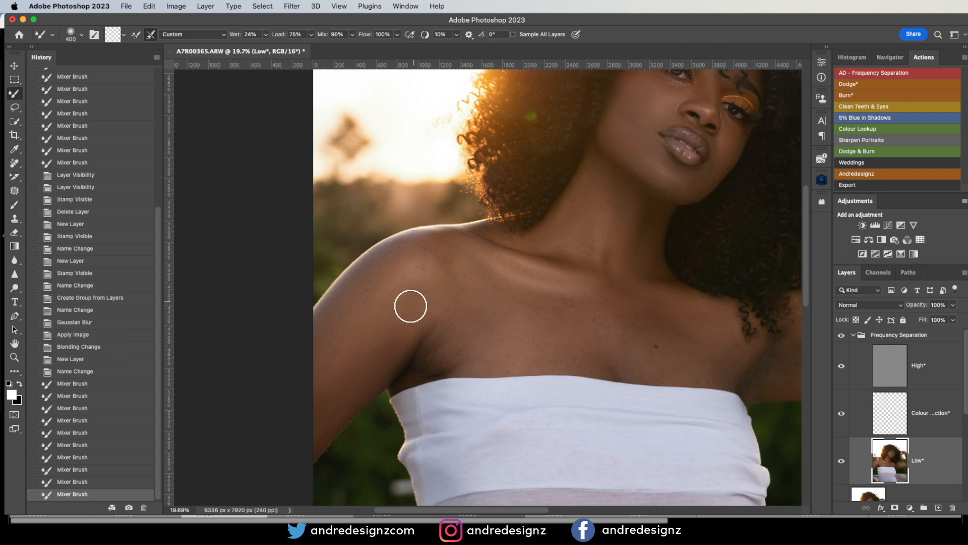
pyautogui.moveTo(364, 360)
pyautogui.mouseDown()
pyautogui.moveTo(330, 403)
pyautogui.moveTo(300, 394)
pyautogui.mouseUp()
# Blend the skin from the shoulder across the chest above the white top with the Mixer Brush, undoing the stroke that smears the fabric.
pyautogui.press(']')
pyautogui.press(']')
pyautogui.moveTo(435, 256)
pyautogui.mouseDown()
pyautogui.moveTo(329, 347)
pyautogui.moveTo(355, 313)
pyautogui.mouseUp()
pyautogui.press('[')
pyautogui.moveTo(440, 274); pyautogui.dragTo(356, 361)
pyautogui.moveTo(462, 295); pyautogui.dragTo(428, 345)
pyautogui.moveTo(478, 278)
pyautogui.mouseDown()
pyautogui.moveTo(426, 248)
pyautogui.moveTo(441, 269)
pyautogui.mouseUp()
pyautogui.moveTo(445, 271)
pyautogui.mouseDown()
pyautogui.moveTo(596, 312)
pyautogui.moveTo(473, 289)
pyautogui.moveTo(465, 296)
pyautogui.moveTo(474, 308)
pyautogui.moveTo(520, 340)
pyautogui.moveTo(459, 354)
pyautogui.moveTo(449, 351)
pyautogui.moveTo(462, 324)
pyautogui.moveTo(453, 306)
pyautogui.moveTo(440, 318)
pyautogui.moveTo(454, 296)
pyautogui.moveTo(435, 309)
pyautogui.moveTo(434, 288)
pyautogui.moveTo(356, 376)
pyautogui.moveTo(439, 282)
pyautogui.moveTo(332, 408)
pyautogui.moveTo(499, 316)
pyautogui.moveTo(577, 339)
pyautogui.moveTo(481, 341)
pyautogui.moveTo(552, 346)
pyautogui.moveTo(507, 354)
pyautogui.moveTo(441, 352)
pyautogui.moveTo(472, 337)
pyautogui.moveTo(484, 306)
pyautogui.moveTo(576, 312)
pyautogui.moveTo(484, 297)
pyautogui.moveTo(482, 289)
pyautogui.moveTo(497, 295)
pyautogui.moveTo(453, 321)
pyautogui.moveTo(471, 316)
pyautogui.moveTo(636, 360)
pyautogui.moveTo(599, 321)
pyautogui.moveTo(643, 353)
pyautogui.moveTo(567, 357)
pyautogui.moveTo(595, 354)
pyautogui.moveTo(547, 346)
pyautogui.moveTo(630, 317)
pyautogui.moveTo(617, 311)
pyautogui.moveTo(713, 344)
pyautogui.moveTo(667, 362)
pyautogui.moveTo(676, 367)
pyautogui.moveTo(728, 346)
pyautogui.moveTo(719, 367)
pyautogui.moveTo(682, 366)
pyautogui.moveTo(713, 359)
pyautogui.moveTo(713, 369)
pyautogui.moveTo(679, 374)
pyautogui.moveTo(694, 346)
pyautogui.moveTo(631, 322)
pyautogui.moveTo(558, 348)
pyautogui.moveTo(571, 356)
pyautogui.moveTo(586, 342)
pyautogui.moveTo(539, 353)
pyautogui.moveTo(589, 437)
pyautogui.mouseUp()
pyautogui.moveTo(553, 395); pyautogui.dragTo(557, 398)
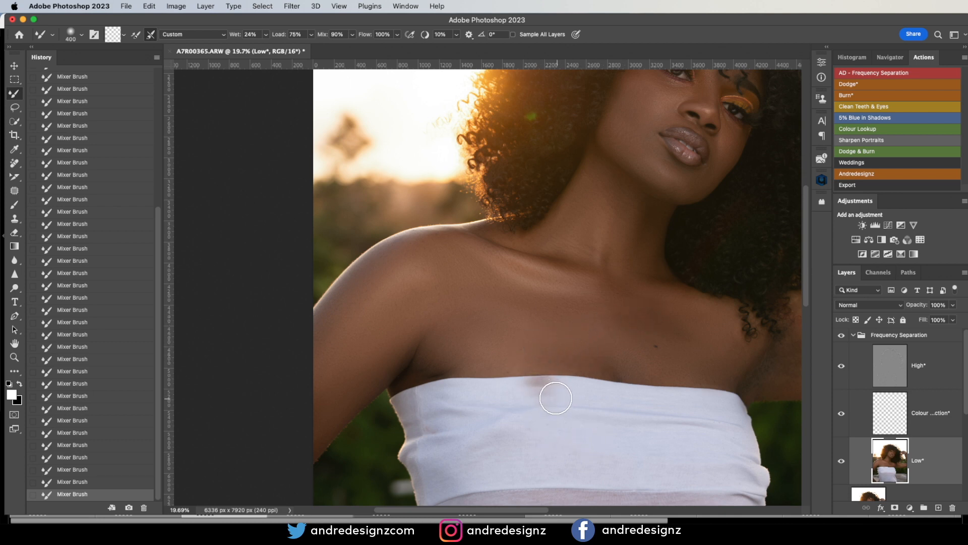
pyautogui.press('super+z')
pyautogui.moveTo(568, 356)
pyautogui.mouseDown()
pyautogui.moveTo(526, 351)
pyautogui.moveTo(570, 347)
pyautogui.mouseUp()
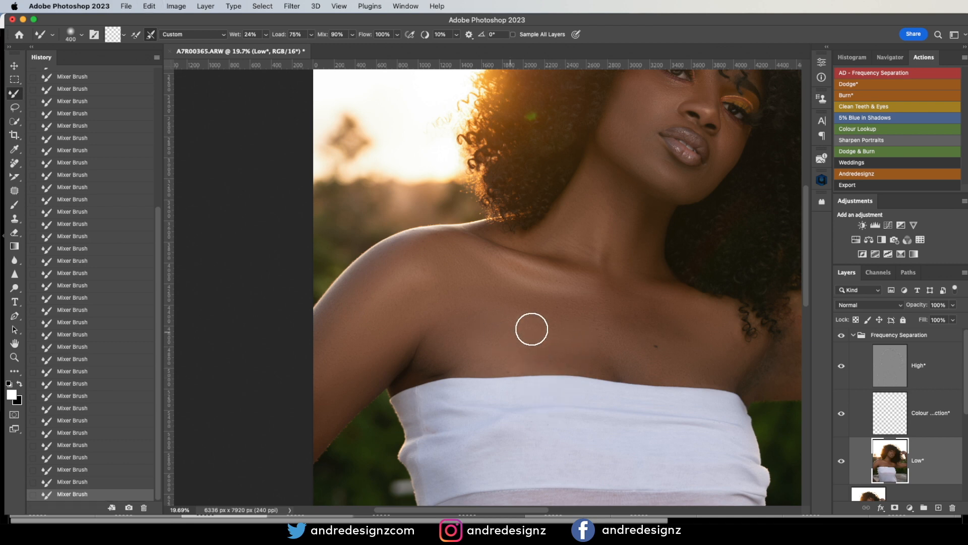
pyautogui.moveTo(451, 300)
pyautogui.mouseDown()
pyautogui.moveTo(440, 281)
pyautogui.moveTo(484, 311)
pyautogui.mouseUp()
pyautogui.moveTo(691, 318)
pyautogui.mouseDown()
pyautogui.moveTo(536, 346)
pyautogui.moveTo(623, 353)
pyautogui.mouseUp()
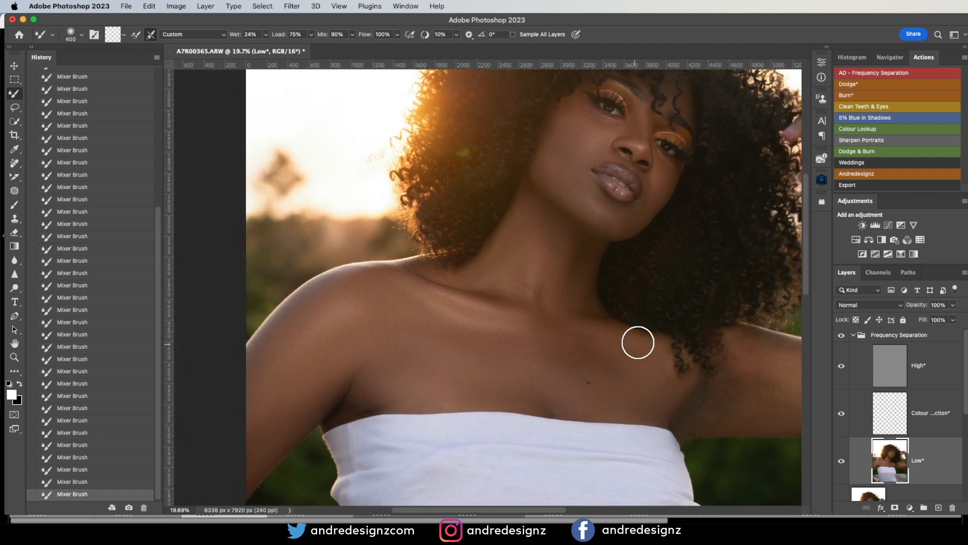
# Compare the shoulder and chest with the Frequency Separation group off and on, and inspect the raised arm.
pyautogui.click(841, 337)
pyautogui.click(841, 336)
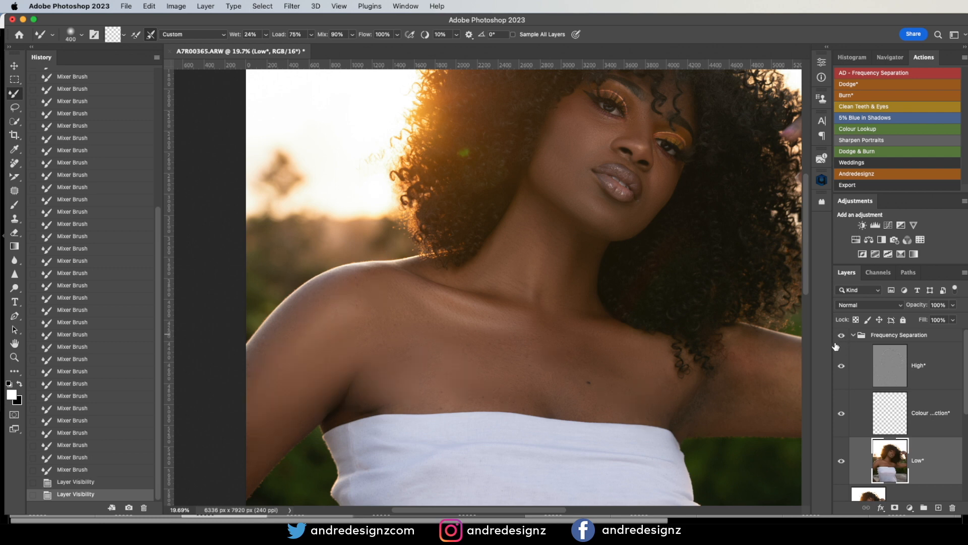
pyautogui.moveTo(628, 383); pyautogui.dragTo(510, 374)
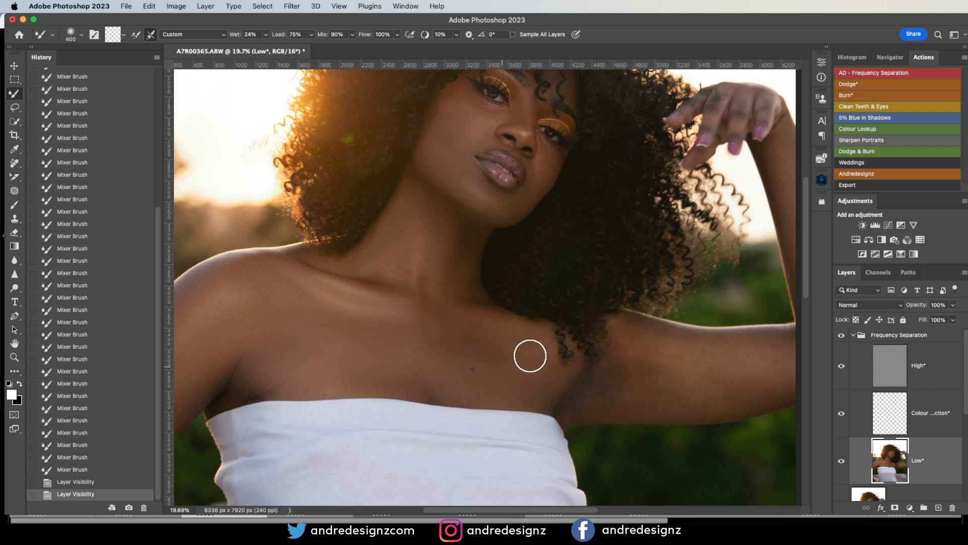
pyautogui.hscroll(5, 454, 343)
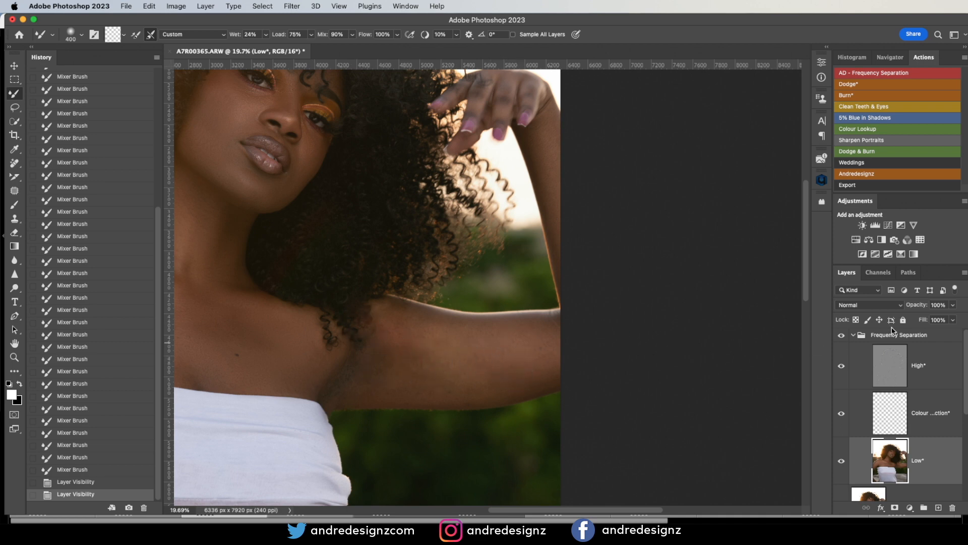
# Stamp the shoulder and chest retouch onto a new top layer and delete the Frequency Separation group.
pyautogui.click(852, 336)
pyautogui.click(852, 336)
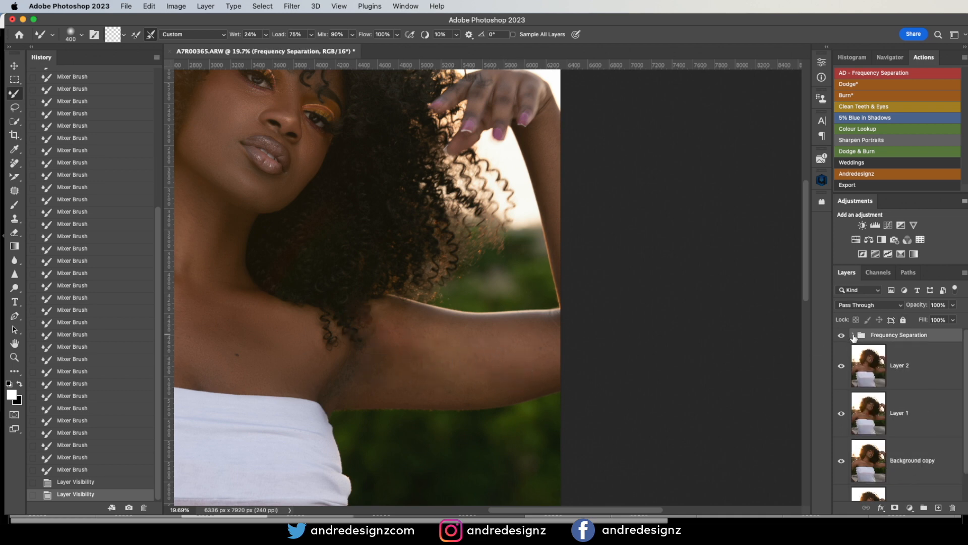
pyautogui.press('super+alt+shift+e')
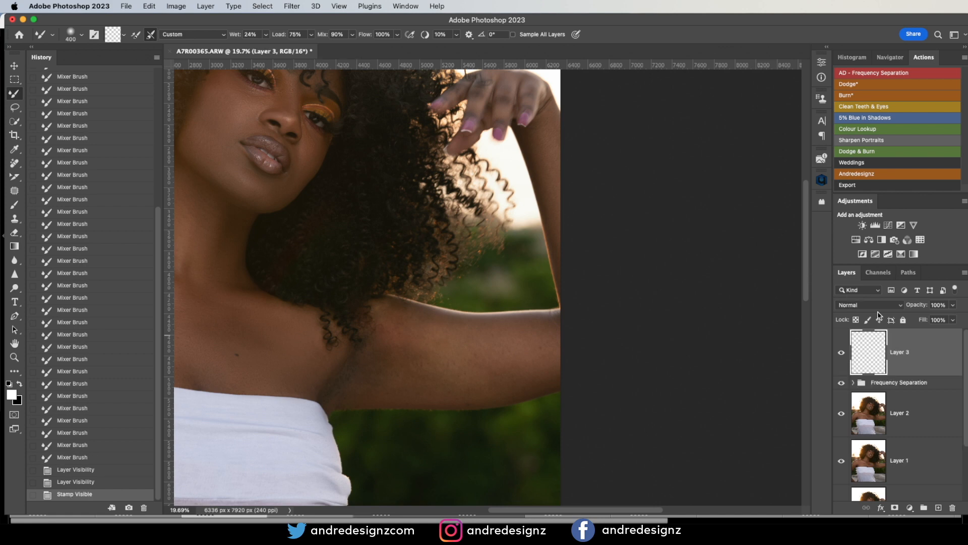
pyautogui.press('Delete')
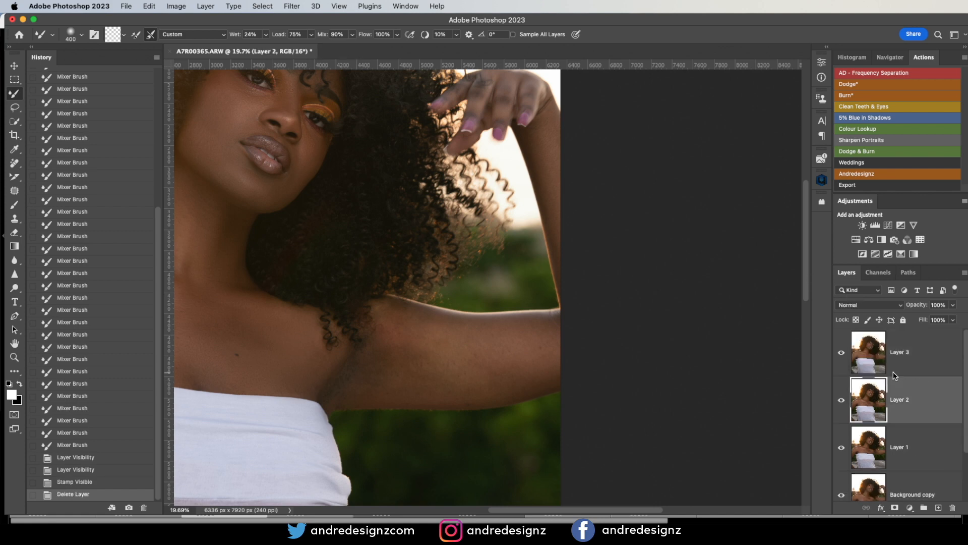
# Run the AD - Frequency Separation action on Layer 3 with a Gaussian Blur radius of 10 pixels.
pyautogui.click(909, 336)
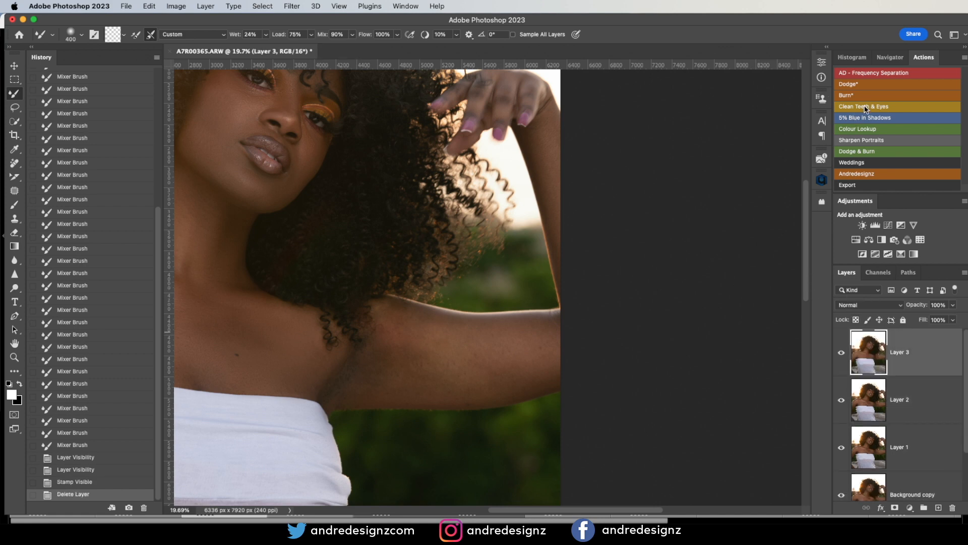
pyautogui.click(886, 73)
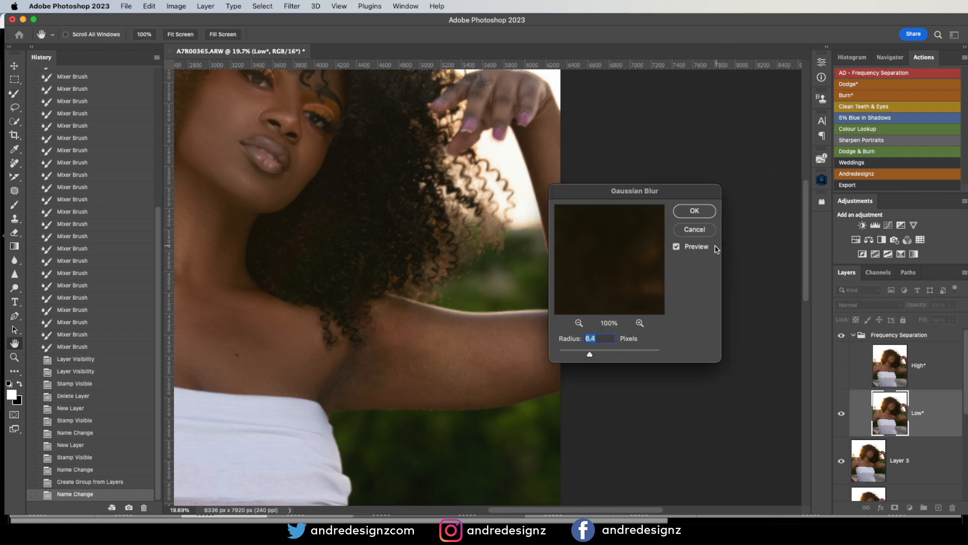
pyautogui.write('10')
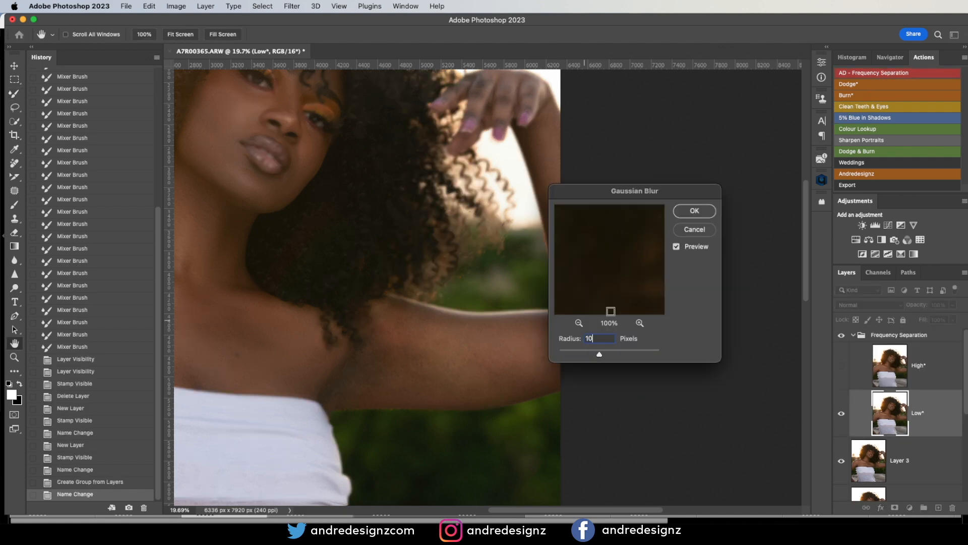
pyautogui.click(707, 211)
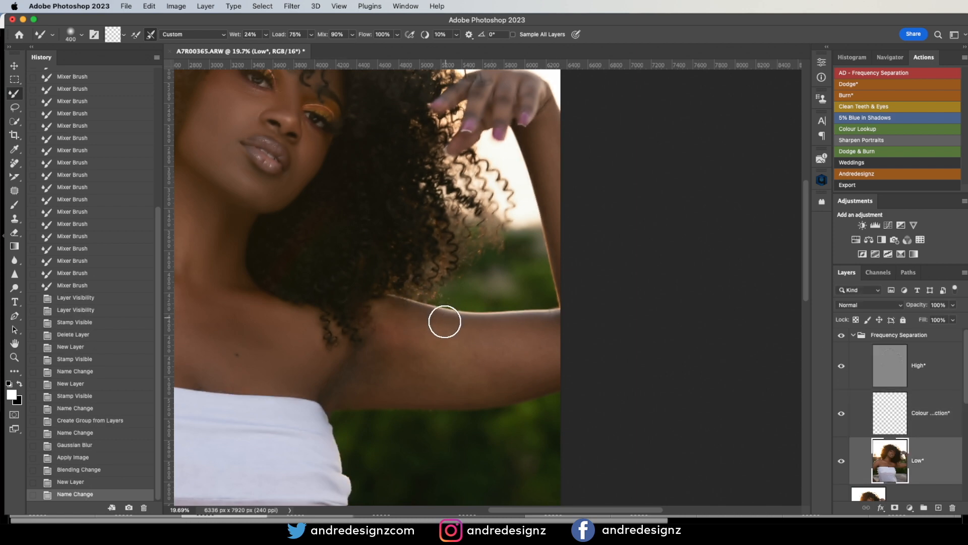
# Smooth the raised arm, armpit and adjoining chest on the Low* layer with the Mixer Brush at sizes between 250 and 500 pixels.
pyautogui.press(']')
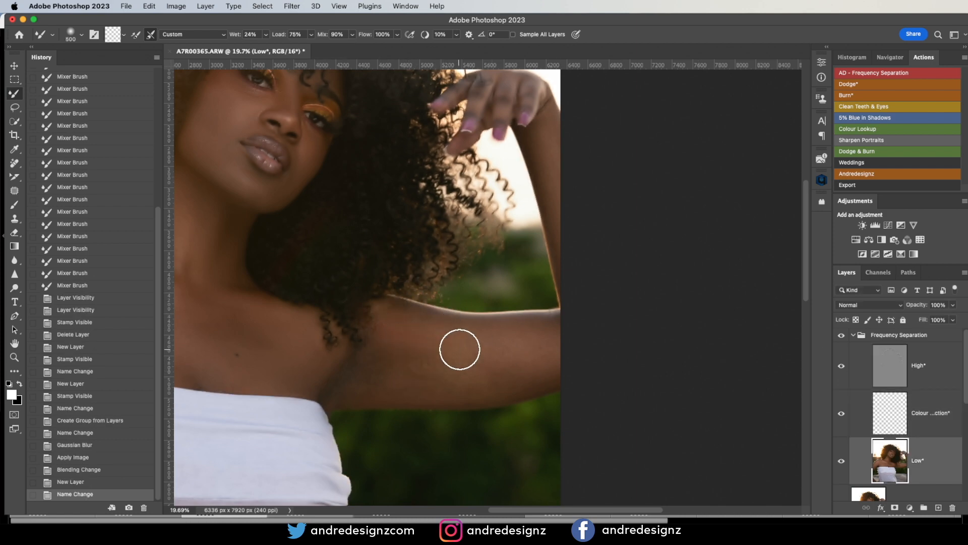
pyautogui.moveTo(442, 367)
pyautogui.mouseDown()
pyautogui.moveTo(384, 374)
pyautogui.moveTo(453, 359)
pyautogui.moveTo(375, 354)
pyautogui.moveTo(542, 360)
pyautogui.moveTo(543, 369)
pyautogui.moveTo(376, 387)
pyautogui.moveTo(382, 373)
pyautogui.moveTo(447, 359)
pyautogui.moveTo(404, 358)
pyautogui.moveTo(390, 369)
pyautogui.moveTo(432, 348)
pyautogui.moveTo(407, 342)
pyautogui.moveTo(412, 318)
pyautogui.moveTo(400, 312)
pyautogui.moveTo(420, 321)
pyautogui.moveTo(394, 322)
pyautogui.moveTo(557, 332)
pyautogui.moveTo(502, 344)
pyautogui.moveTo(517, 375)
pyautogui.moveTo(385, 388)
pyautogui.moveTo(392, 367)
pyautogui.moveTo(377, 364)
pyautogui.moveTo(348, 384)
pyautogui.moveTo(379, 368)
pyautogui.moveTo(452, 367)
pyautogui.moveTo(459, 350)
pyautogui.moveTo(440, 366)
pyautogui.moveTo(480, 394)
pyautogui.moveTo(339, 398)
pyautogui.moveTo(355, 371)
pyautogui.moveTo(338, 381)
pyautogui.moveTo(314, 376)
pyautogui.moveTo(313, 348)
pyautogui.mouseUp()
pyautogui.press('[')
pyautogui.press('[')
pyautogui.press('[')
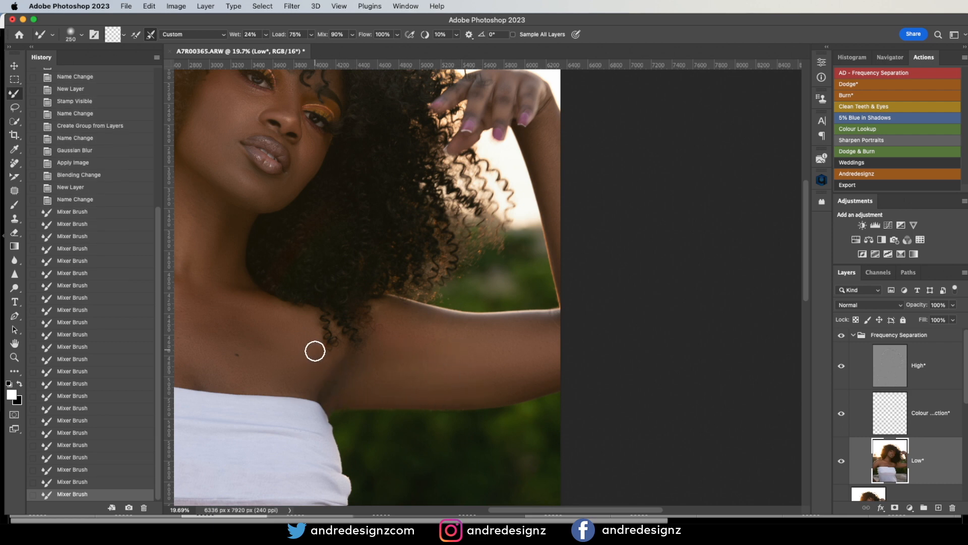
pyautogui.moveTo(555, 134)
pyautogui.mouseDown()
pyautogui.moveTo(560, 195)
pyautogui.moveTo(542, 152)
pyautogui.moveTo(558, 207)
pyautogui.mouseUp()
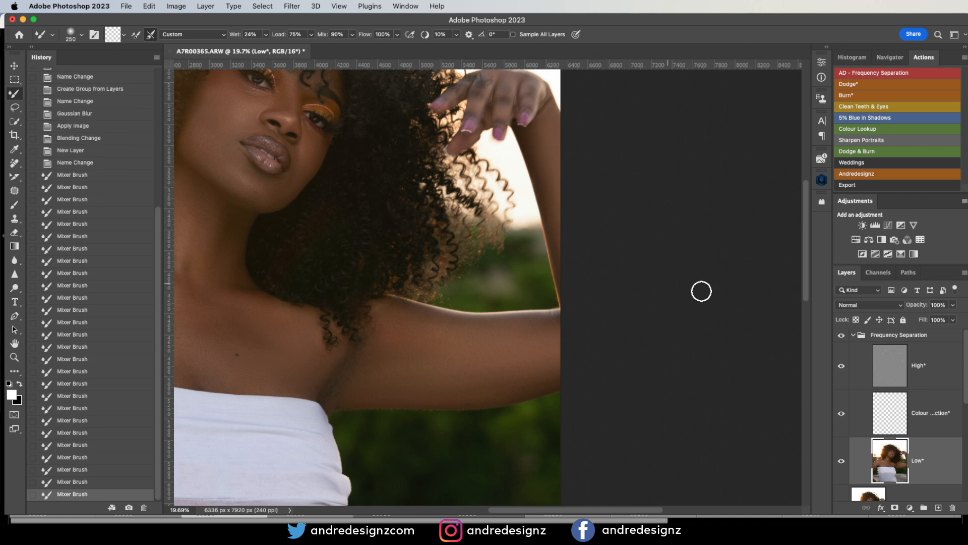
pyautogui.click(842, 336)
pyautogui.moveTo(418, 353)
pyautogui.mouseDown()
pyautogui.moveTo(386, 355)
pyautogui.moveTo(382, 384)
pyautogui.moveTo(451, 343)
pyautogui.moveTo(402, 377)
pyautogui.moveTo(444, 351)
pyautogui.moveTo(409, 342)
pyautogui.moveTo(423, 324)
pyautogui.moveTo(426, 333)
pyautogui.moveTo(392, 323)
pyautogui.moveTo(440, 344)
pyautogui.moveTo(384, 316)
pyautogui.moveTo(449, 351)
pyautogui.moveTo(540, 341)
pyautogui.moveTo(501, 377)
pyautogui.moveTo(512, 377)
pyautogui.moveTo(441, 374)
pyautogui.moveTo(465, 362)
pyautogui.moveTo(405, 374)
pyautogui.moveTo(419, 374)
pyautogui.moveTo(355, 370)
pyautogui.mouseUp()
# Examine the smoothed skin across the whole portrait and close up on the face and neck.
pyautogui.scroll(-6, 355, 371)
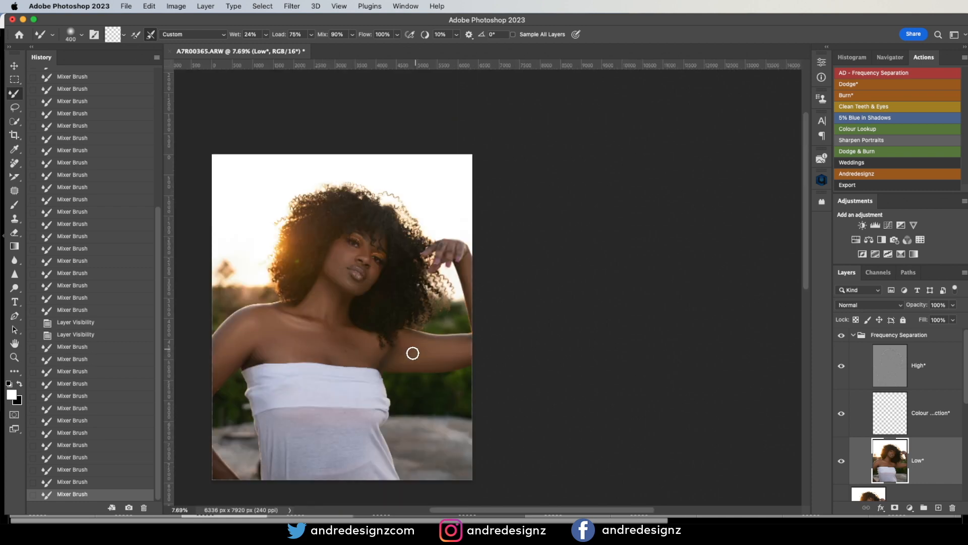
pyautogui.hscroll(-2, 460, 346)
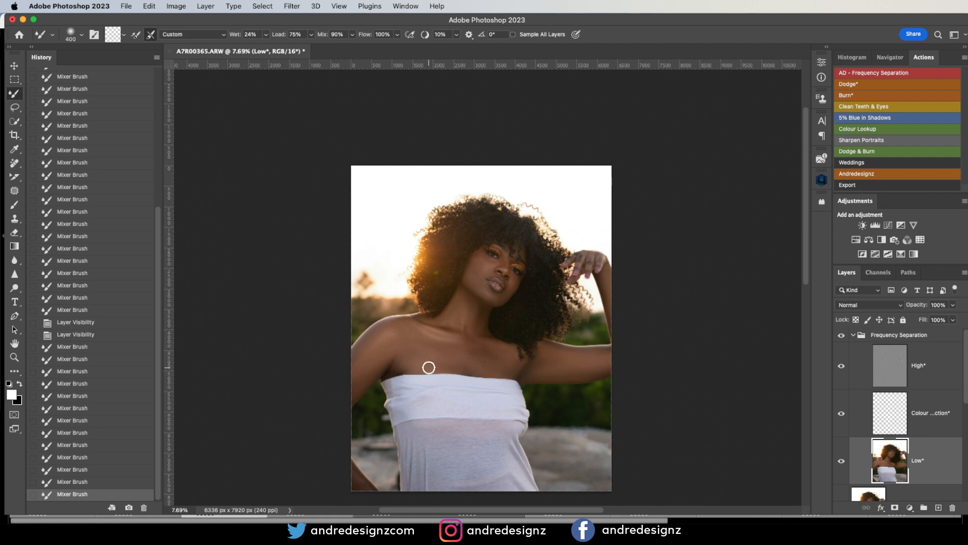
pyautogui.scroll(5, 429, 367)
pyautogui.scroll(4, 536, 368)
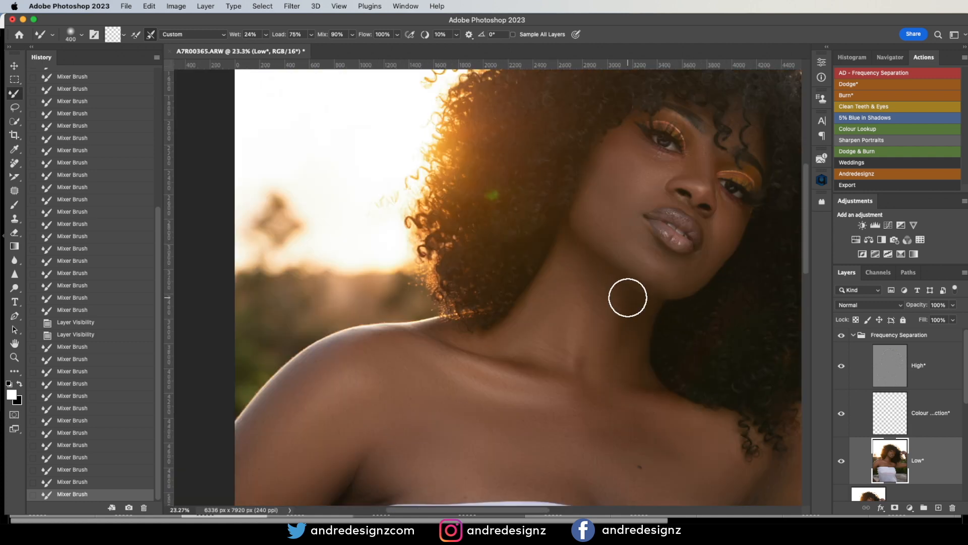
pyautogui.scroll(2, 628, 297)
pyautogui.scroll(3, 596, 319)
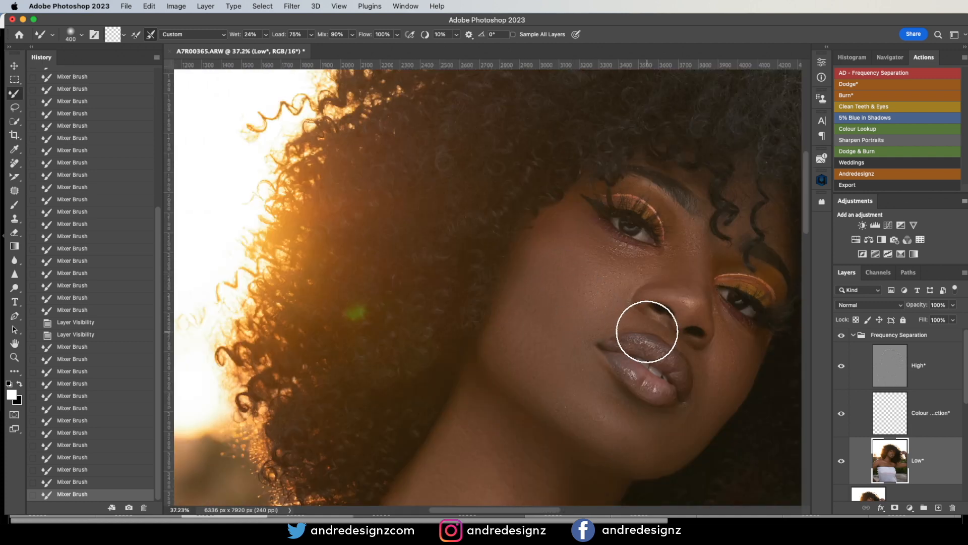
pyautogui.scroll(-6, 647, 332)
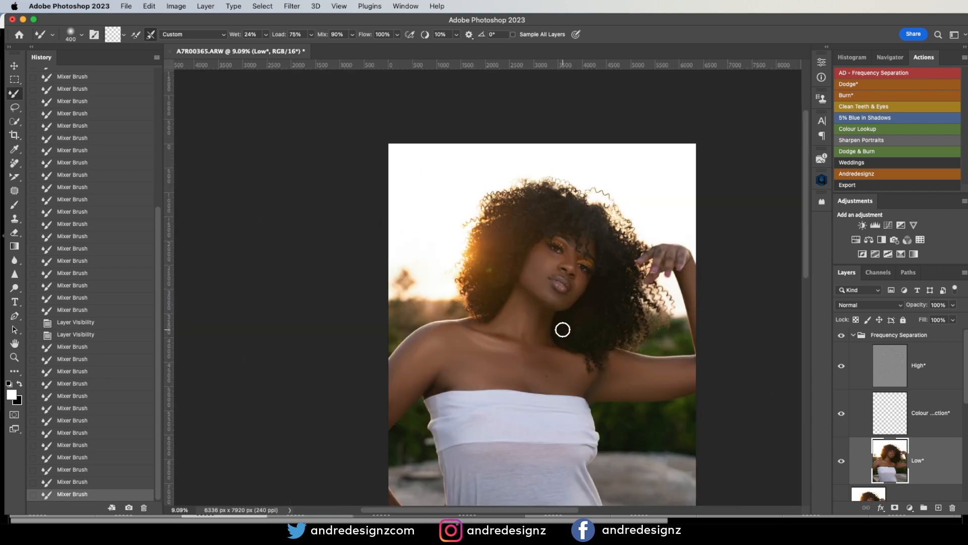
# Stamp the raised-arm retouch onto a new top layer and delete the Frequency Separation group beneath it.
pyautogui.click(852, 337)
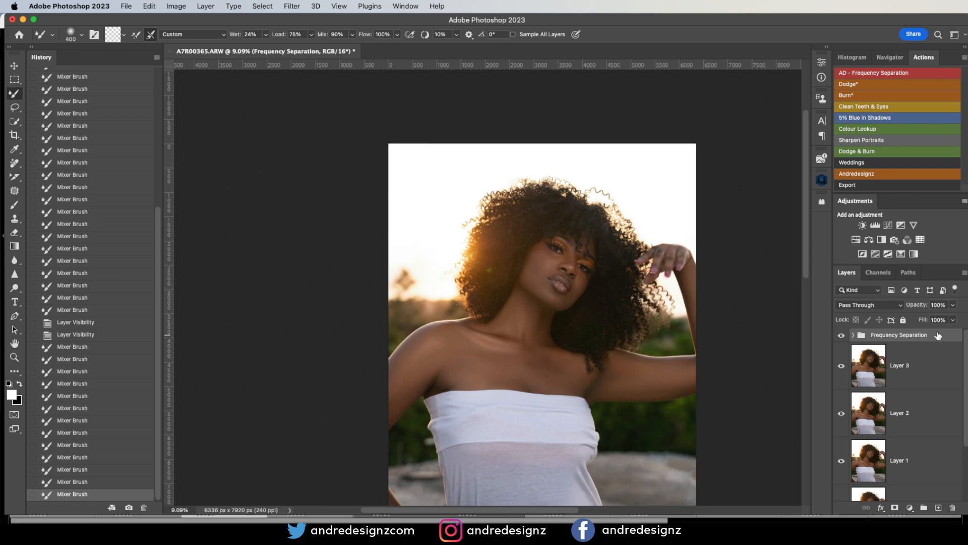
pyautogui.press('super+alt+shift+e')
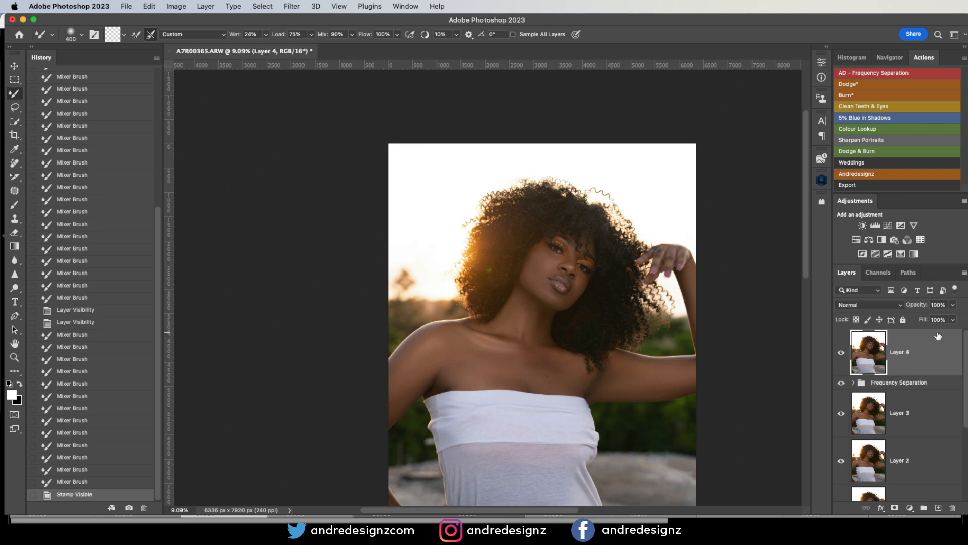
pyautogui.click(918, 383)
pyautogui.press('Delete')
# Group Layers 1 to 4 under the name FS and stamp the visible image onto a new layer above the group.
pyautogui.scroll(-3, 927, 375)
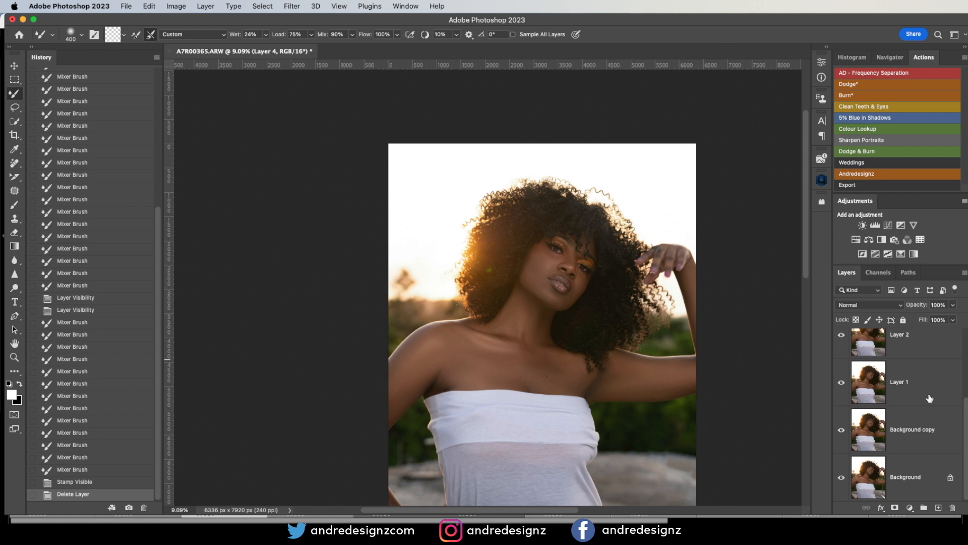
pyautogui.keyDown('shift'); pyautogui.click(930, 400); pyautogui.keyUp('shift')
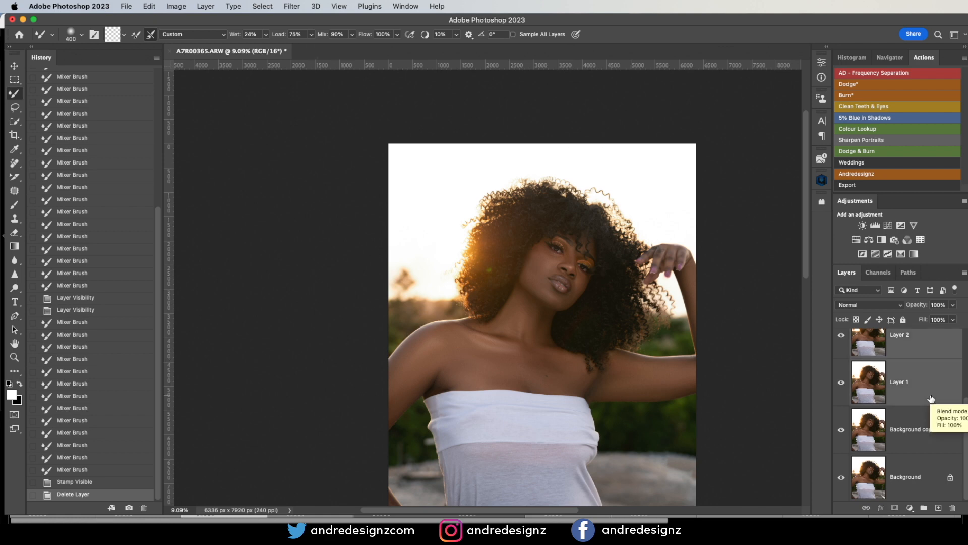
pyautogui.press('super+g')
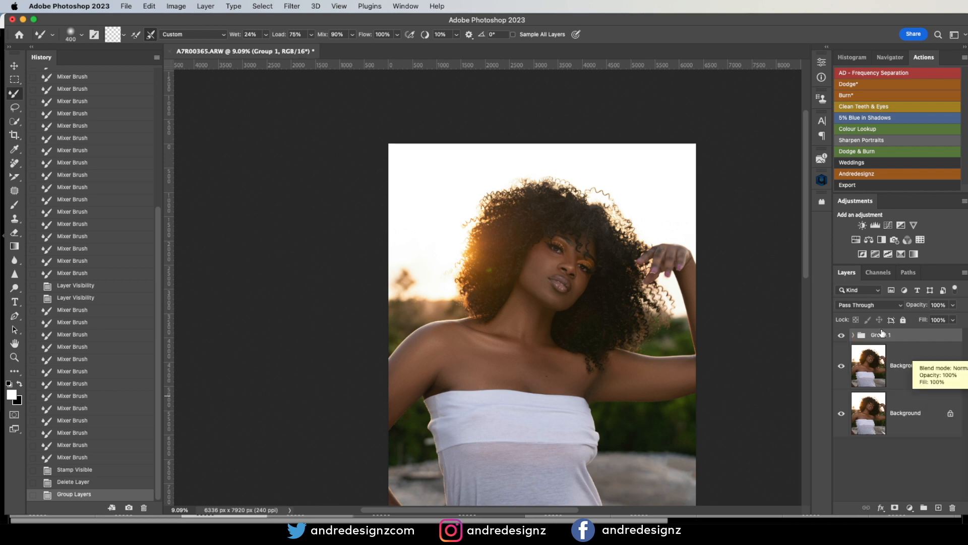
pyautogui.press('BackSpace')
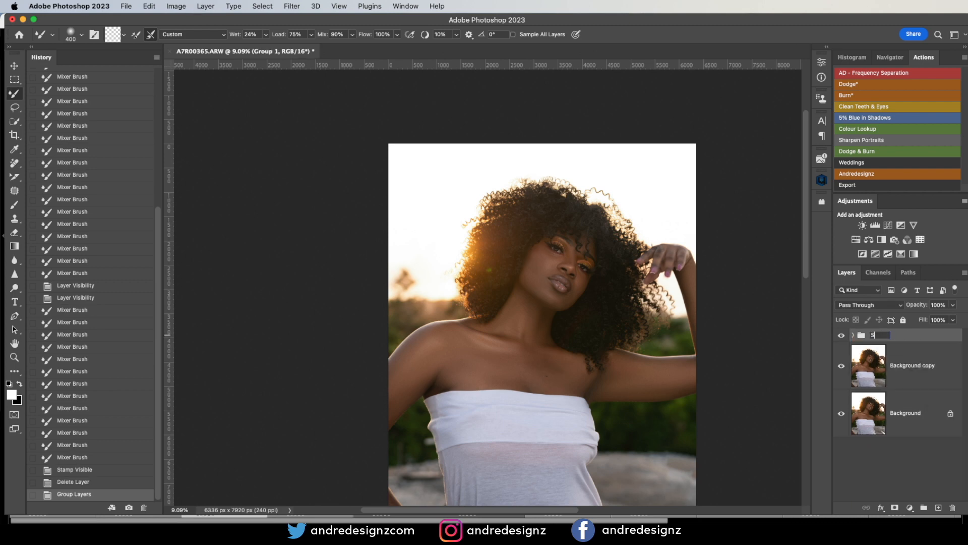
pyautogui.press('Return')
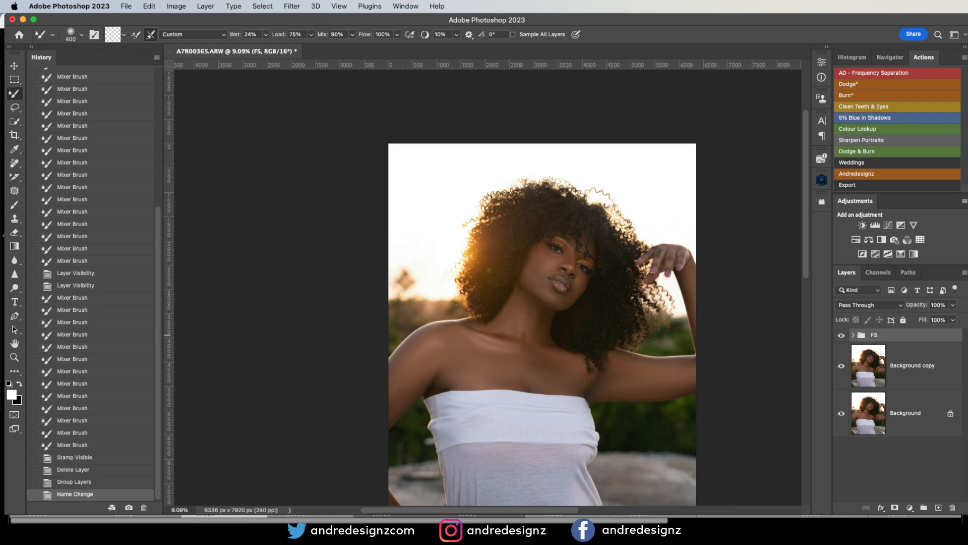
pyautogui.press('super+alt+shift+e')
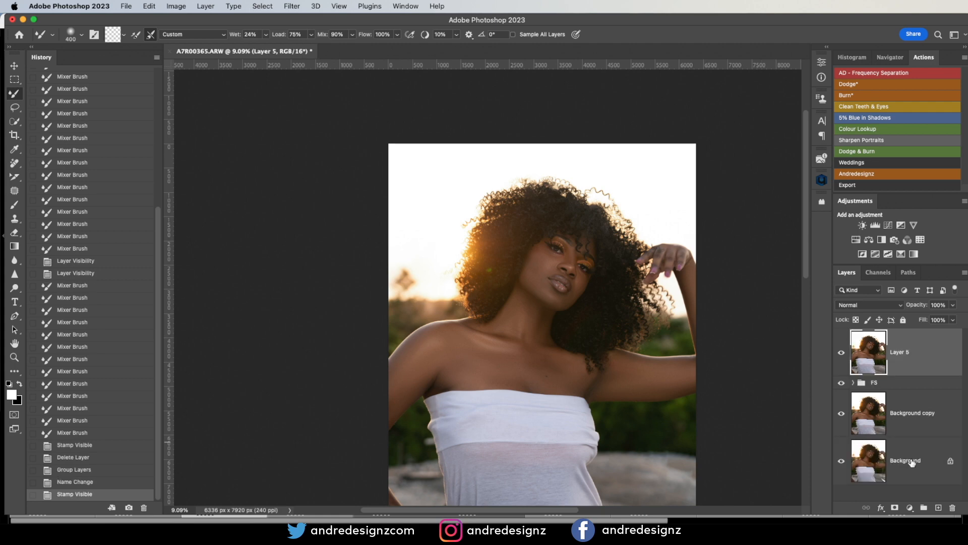
# Rename the Background copy layer to Healing.
pyautogui.doubleClick(910, 412)
pyautogui.write('Healing')
pyautogui.press('Return')
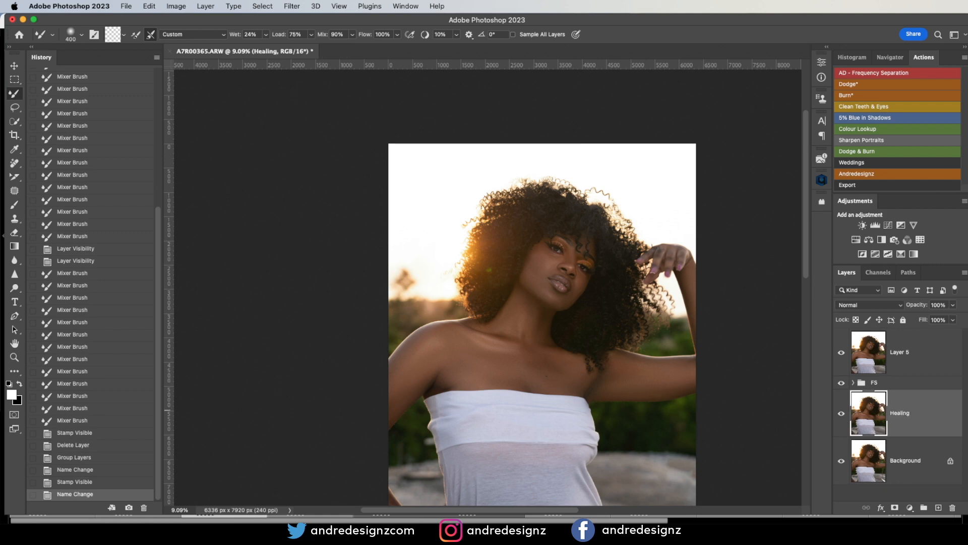
# Add the Dodge* and Burn* Levels layers above Layer 5 by running their saved actions.
pyautogui.click(925, 363)
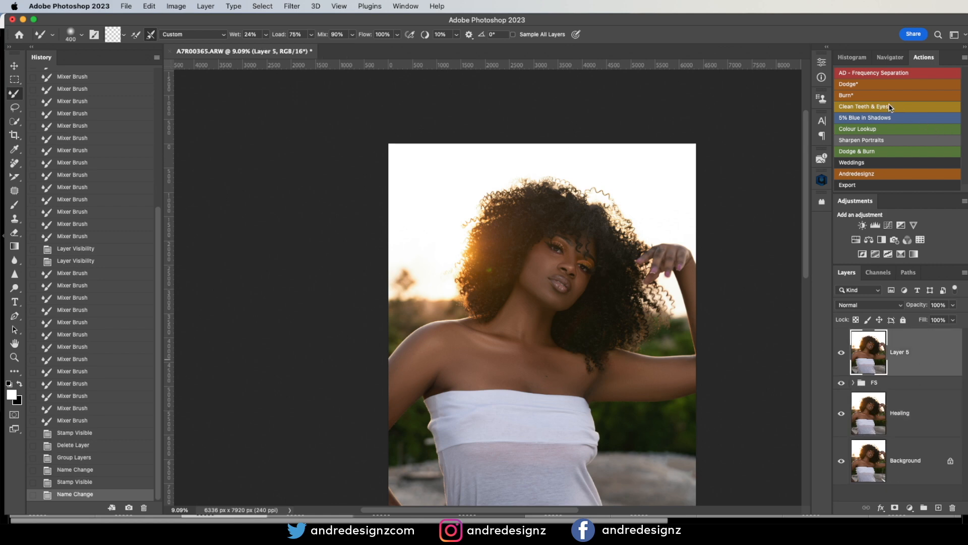
pyautogui.click(859, 84)
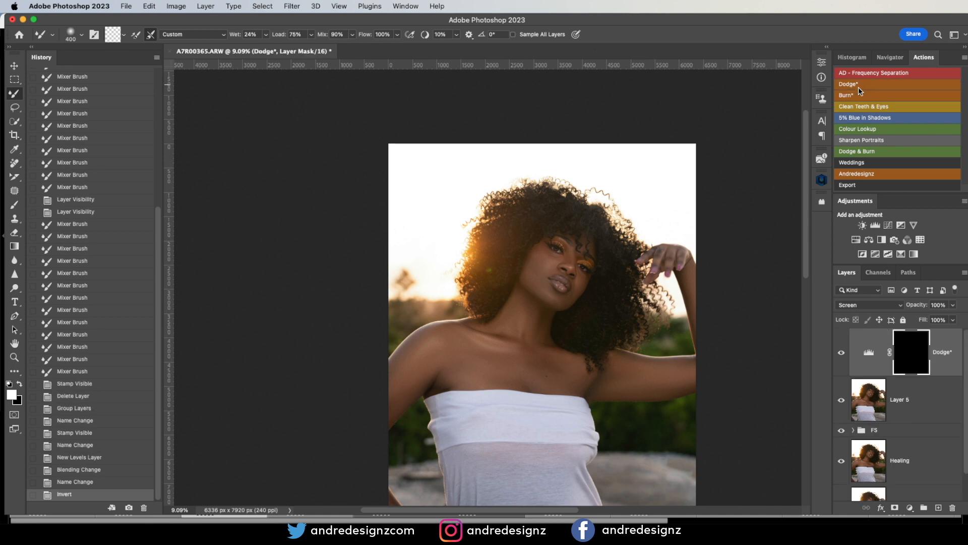
pyautogui.click(859, 95)
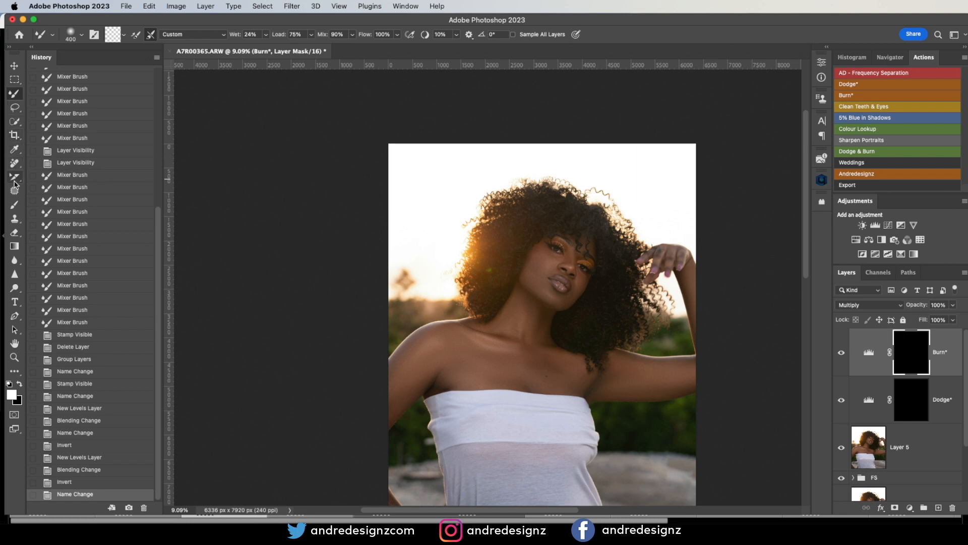
# Set the Brush tool's flow to 1% and target the Dodge* layer's mask for work on the face.
pyautogui.click(15, 205)
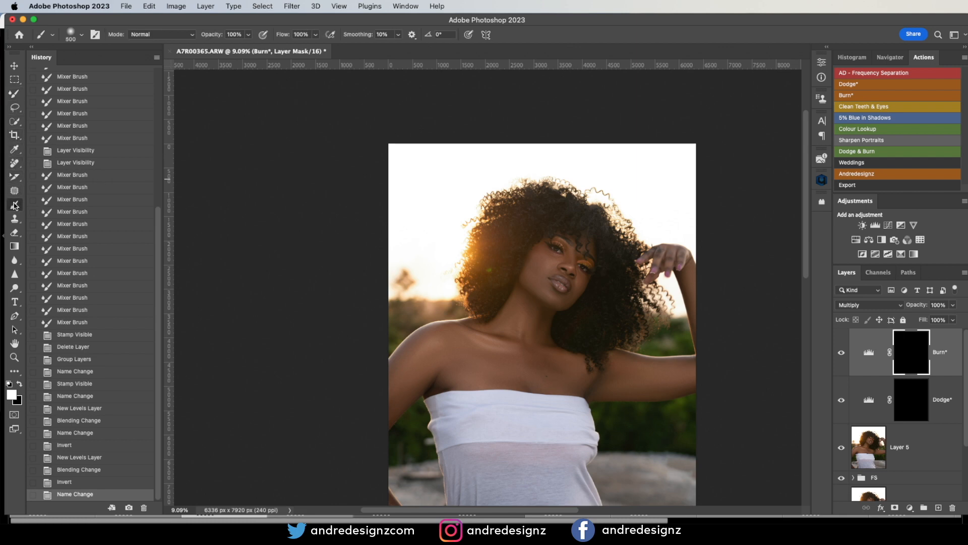
pyautogui.click(315, 34)
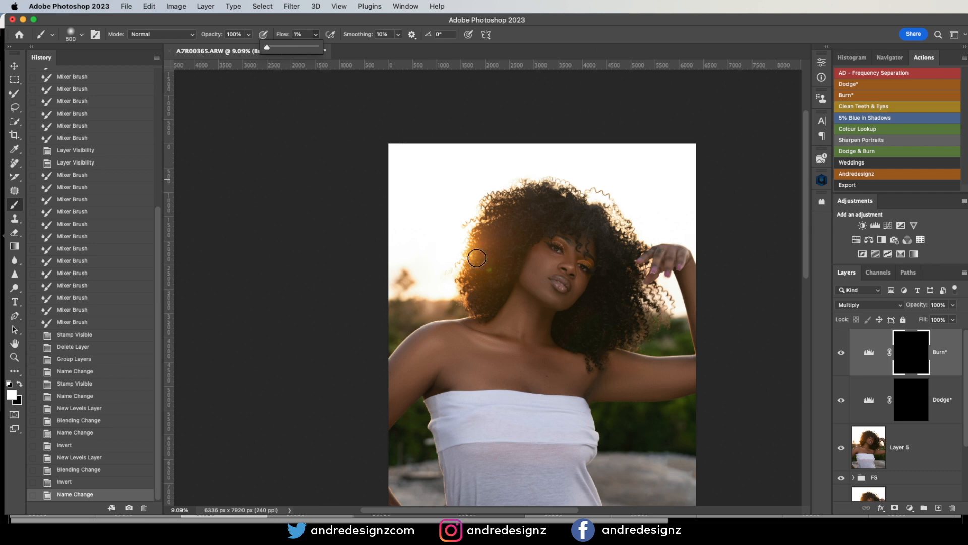
pyautogui.scroll(3, 568, 278)
pyautogui.moveTo(558, 288); pyautogui.dragTo(557, 334)
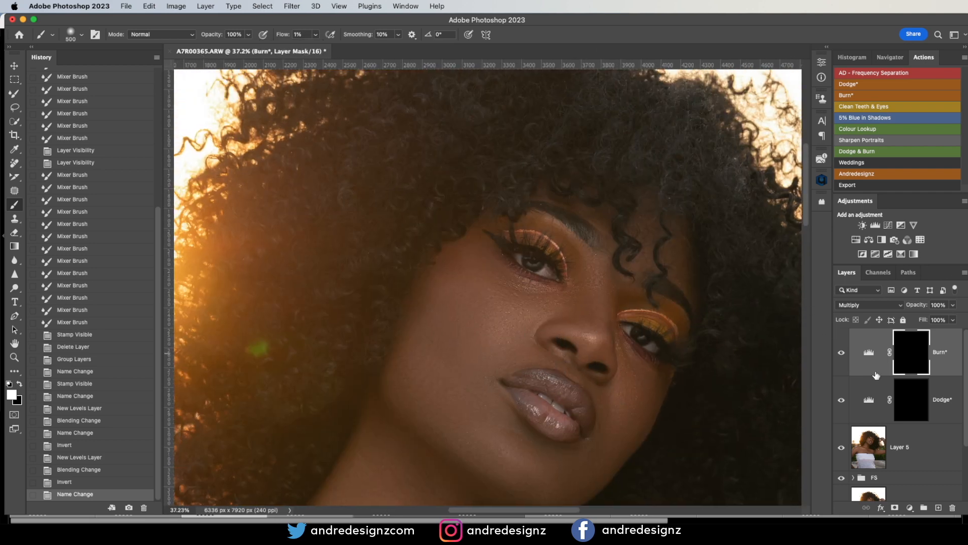
pyautogui.click(919, 406)
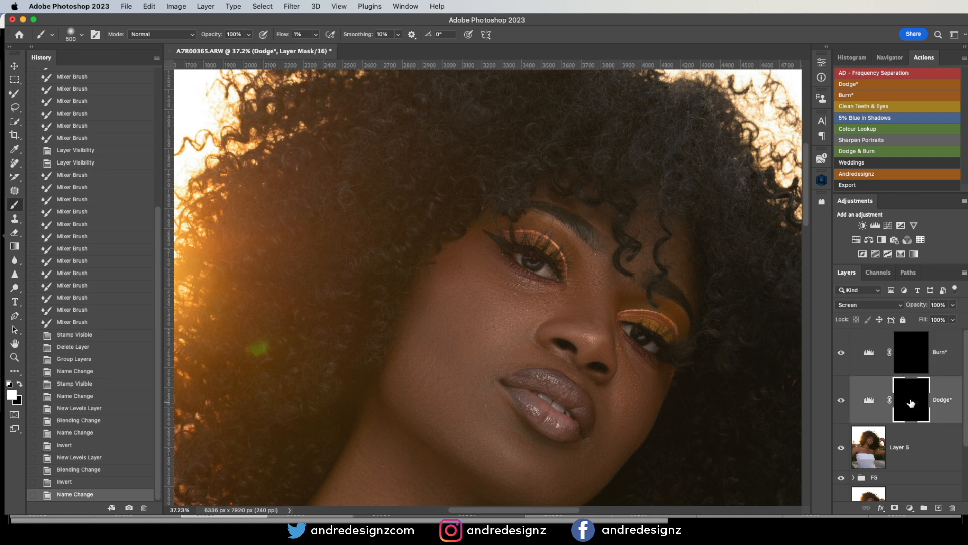
pyautogui.hotkey('shift', 'b')
pyautogui.press('[')
pyautogui.moveTo(600, 290); pyautogui.dragTo(599, 283)
pyautogui.moveTo(599, 282); pyautogui.dragTo(598, 269)
pyautogui.moveTo(598, 270); pyautogui.dragTo(597, 265)
pyautogui.moveTo(598, 267); pyautogui.dragTo(601, 268)
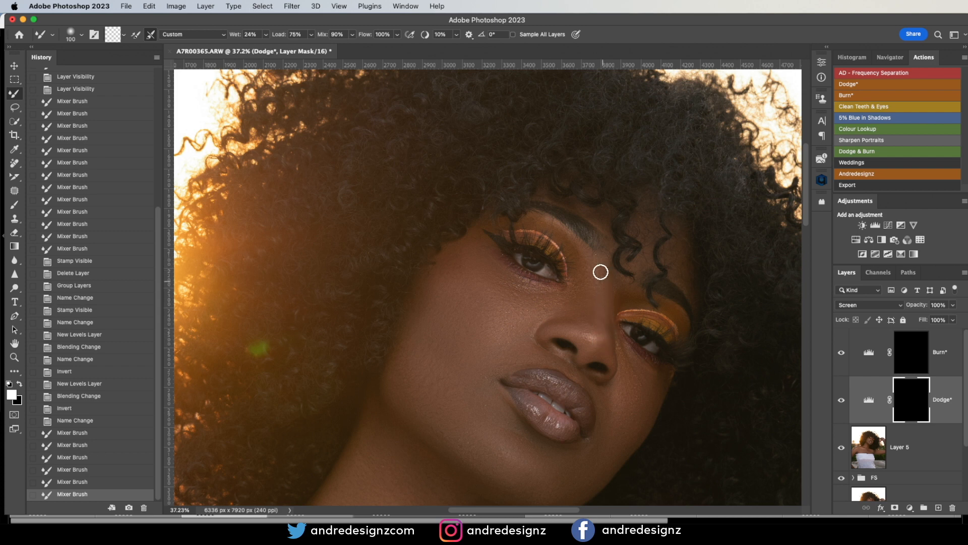
pyautogui.moveTo(604, 304); pyautogui.dragTo(611, 356)
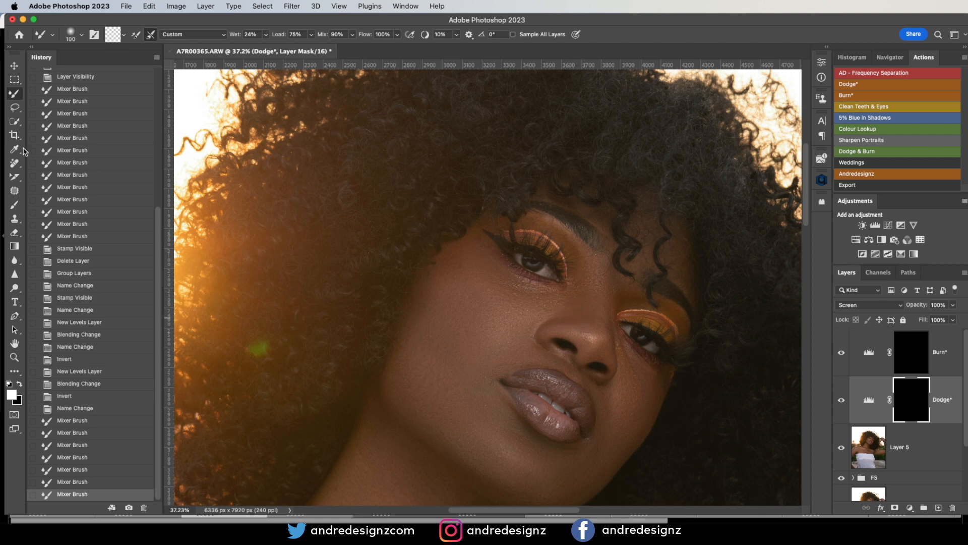
# Brighten the nose bridge and nose tip on the Dodge* mask with the Brush at 100 pixels, comparing the layer off and on.
pyautogui.click(17, 205)
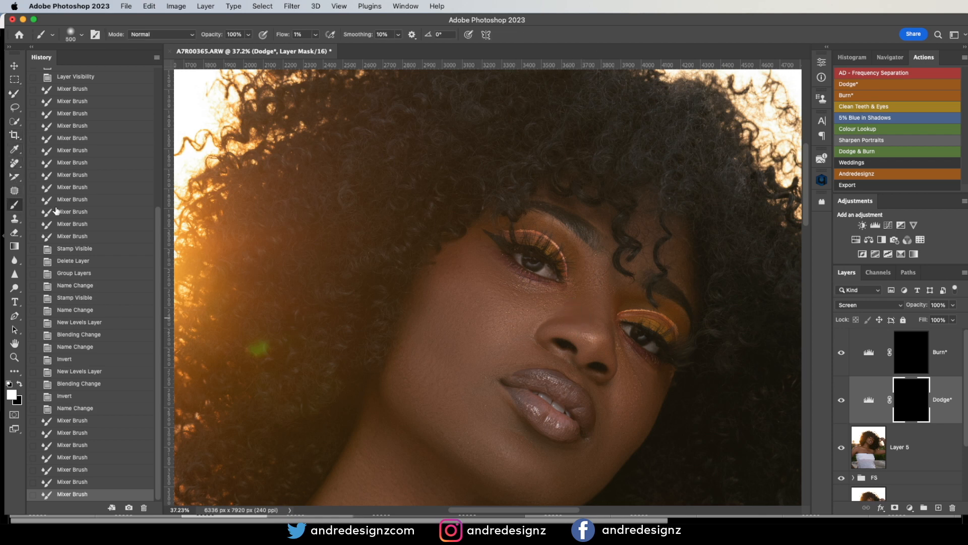
pyautogui.press('[')
pyautogui.press('[')
pyautogui.press('[')
pyautogui.press('[')
pyautogui.press('[')
pyautogui.press('[')
pyautogui.press('[')
pyautogui.moveTo(604, 292)
pyautogui.mouseDown()
pyautogui.moveTo(605, 321)
pyautogui.moveTo(483, 396)
pyautogui.mouseUp()
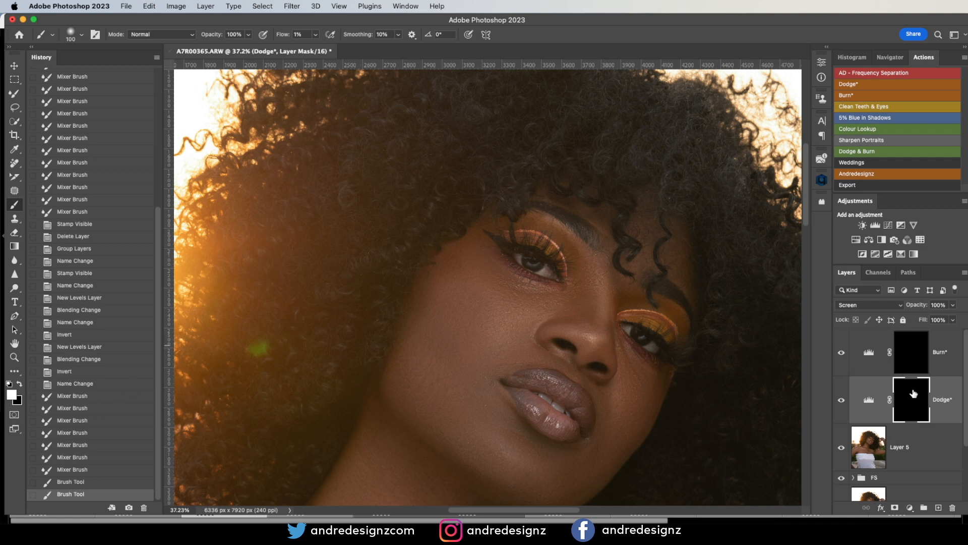
pyautogui.moveTo(601, 334); pyautogui.dragTo(602, 337)
pyautogui.moveTo(602, 334); pyautogui.dragTo(607, 302)
pyautogui.moveTo(609, 300); pyautogui.dragTo(607, 281)
pyautogui.moveTo(607, 281); pyautogui.dragTo(606, 260)
pyautogui.moveTo(606, 260); pyautogui.dragTo(604, 297)
pyautogui.moveTo(604, 298); pyautogui.dragTo(594, 337)
pyautogui.moveTo(592, 338)
pyautogui.mouseDown()
pyautogui.moveTo(584, 347)
pyautogui.moveTo(604, 346)
pyautogui.moveTo(600, 333)
pyautogui.moveTo(626, 364)
pyautogui.mouseUp()
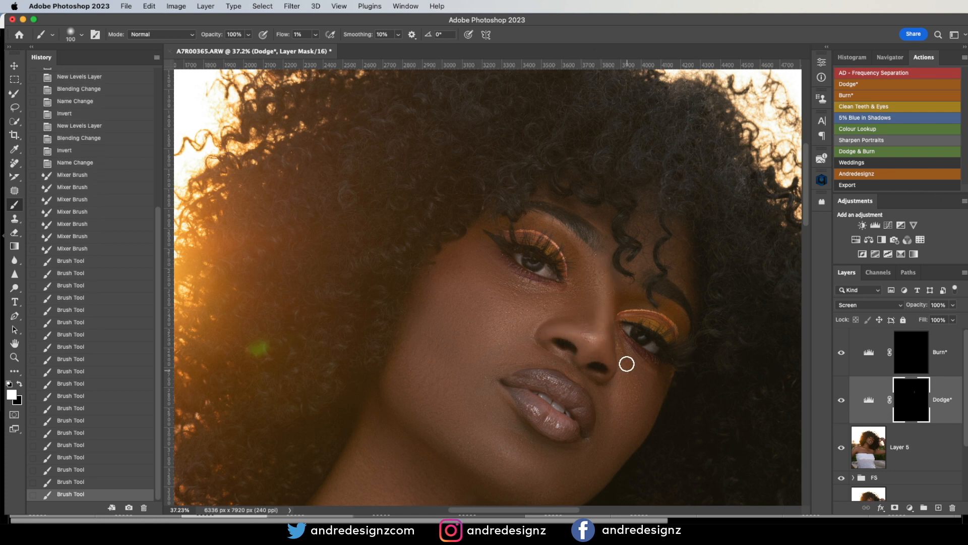
pyautogui.click(603, 317)
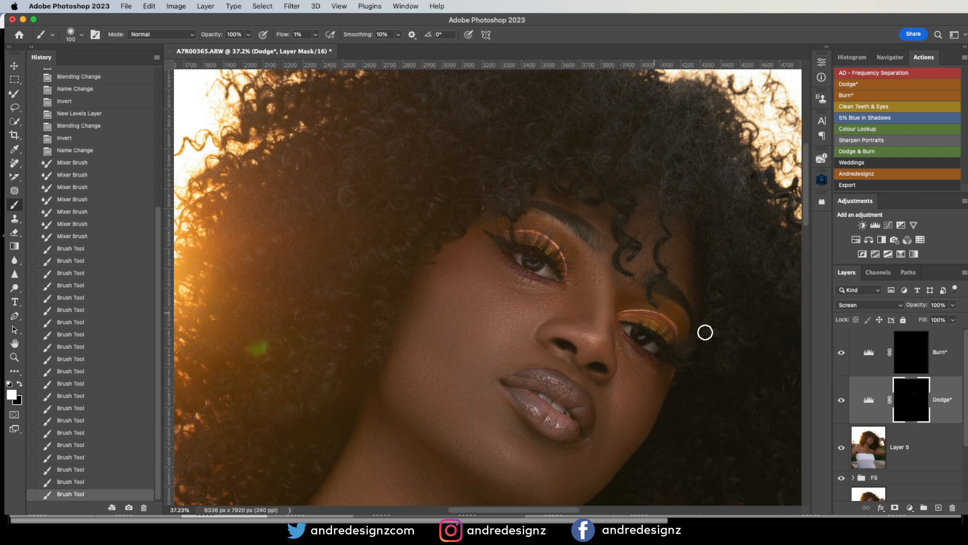
pyautogui.click(841, 401)
pyautogui.click(841, 401)
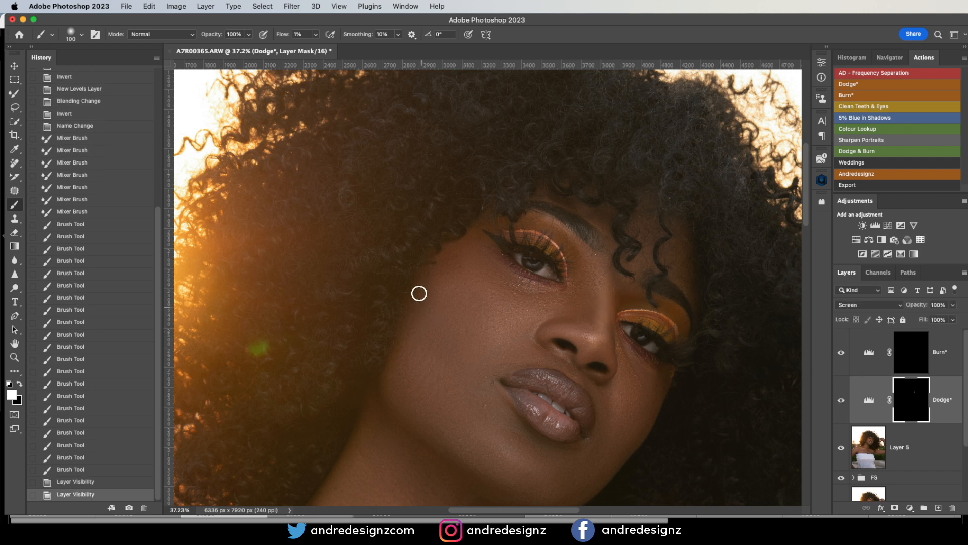
# Brighten both cheeks and the under-eye area on the Dodge* mask with the Brush at 175 pixels.
pyautogui.press(']')
pyautogui.press(']')
pyautogui.press(']')
pyautogui.press(']')
pyautogui.press(']')
pyautogui.press('[')
pyautogui.moveTo(523, 306); pyautogui.dragTo(538, 298)
pyautogui.press('[')
pyautogui.moveTo(514, 290); pyautogui.dragTo(472, 282)
pyautogui.moveTo(495, 320); pyautogui.dragTo(491, 348)
pyautogui.moveTo(471, 301); pyautogui.dragTo(455, 298)
pyautogui.moveTo(455, 297); pyautogui.dragTo(469, 313)
pyautogui.moveTo(474, 317); pyautogui.dragTo(491, 348)
pyautogui.moveTo(492, 348); pyautogui.dragTo(496, 358)
pyautogui.moveTo(630, 388)
pyautogui.mouseDown()
pyautogui.moveTo(640, 406)
pyautogui.moveTo(630, 371)
pyautogui.moveTo(646, 417)
pyautogui.mouseUp()
pyautogui.moveTo(620, 339); pyautogui.dragTo(628, 252)
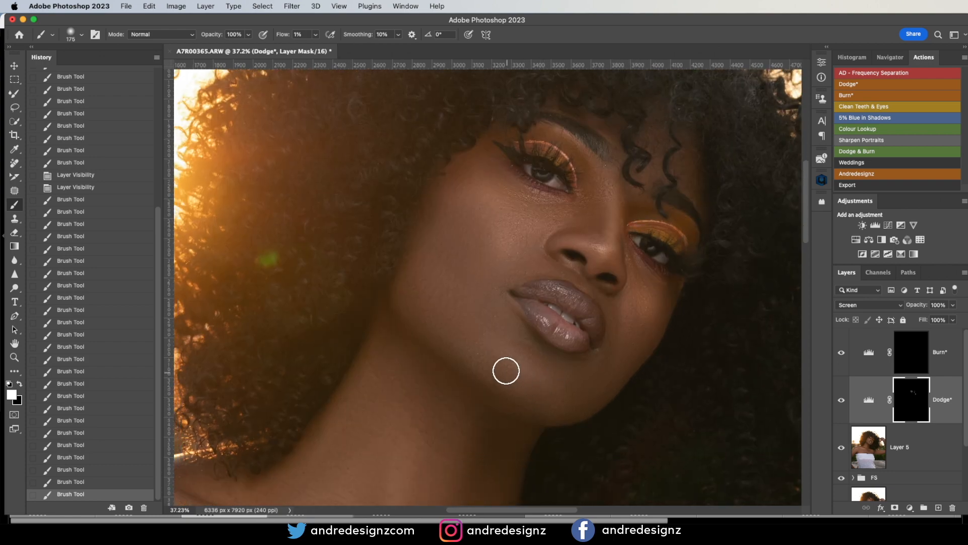
# Brighten the chin, jaw and surrounding face highlights on the Dodge* mask with the 175-pixel Brush.
pyautogui.moveTo(546, 390); pyautogui.dragTo(519, 358)
pyautogui.moveTo(519, 357)
pyautogui.mouseDown()
pyautogui.moveTo(499, 338)
pyautogui.moveTo(547, 382)
pyautogui.moveTo(595, 406)
pyautogui.moveTo(659, 281)
pyautogui.mouseUp()
pyautogui.moveTo(627, 309)
pyautogui.mouseDown()
pyautogui.moveTo(620, 237)
pyautogui.moveTo(580, 399)
pyautogui.mouseUp()
pyautogui.moveTo(507, 198); pyautogui.dragTo(508, 204)
pyautogui.moveTo(594, 298); pyautogui.dragTo(598, 210)
pyautogui.moveTo(489, 270)
pyautogui.mouseDown()
pyautogui.moveTo(485, 253)
pyautogui.moveTo(495, 257)
pyautogui.mouseUp()
pyautogui.moveTo(540, 286)
pyautogui.mouseDown()
pyautogui.moveTo(492, 254)
pyautogui.moveTo(478, 209)
pyautogui.moveTo(515, 251)
pyautogui.moveTo(467, 210)
pyautogui.moveTo(498, 248)
pyautogui.moveTo(536, 267)
pyautogui.moveTo(503, 220)
pyautogui.moveTo(478, 212)
pyautogui.mouseUp()
pyautogui.moveTo(473, 149); pyautogui.dragTo(465, 153)
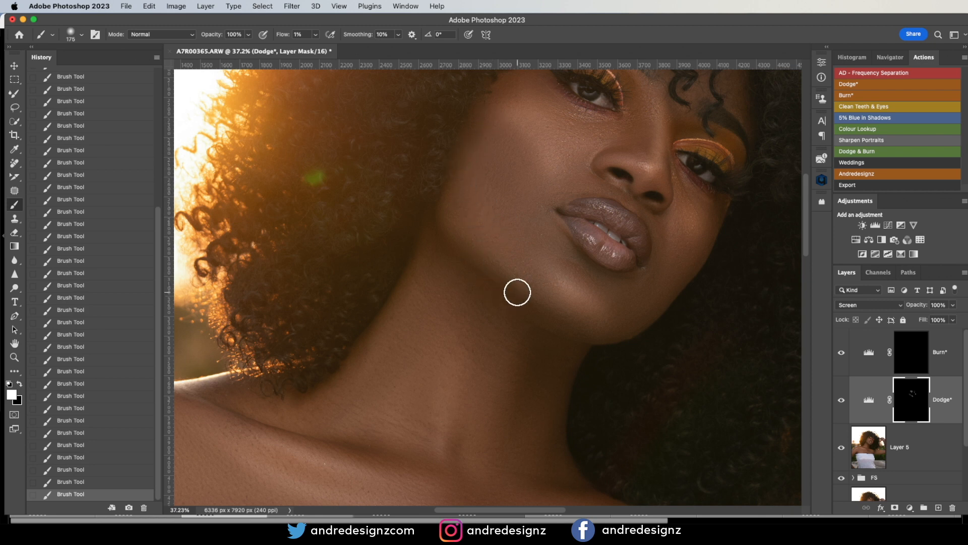
# Compare the portrait with the Dodge* layer off and on, and examine the face and neck close up.
pyautogui.scroll(-5, 518, 292)
pyautogui.moveTo(598, 272); pyautogui.dragTo(607, 330)
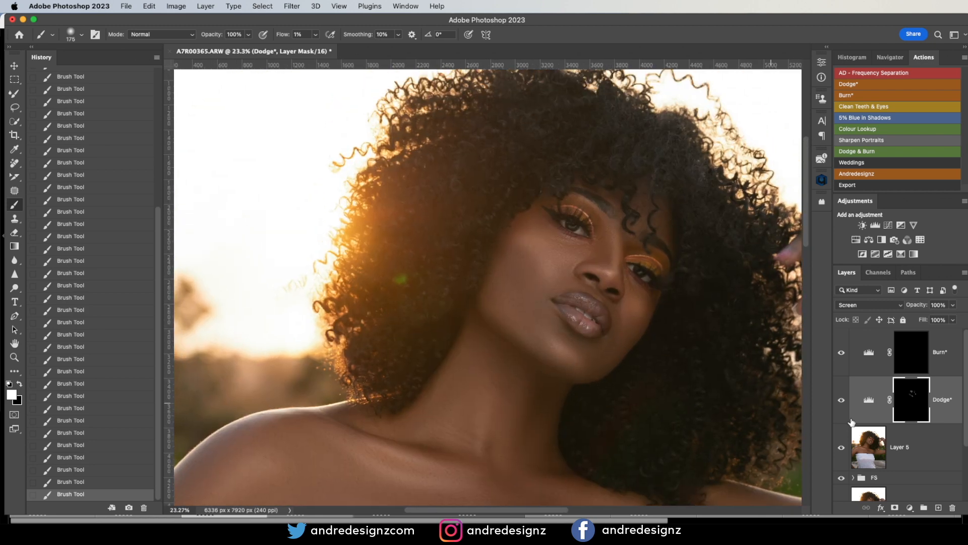
pyautogui.click(841, 400)
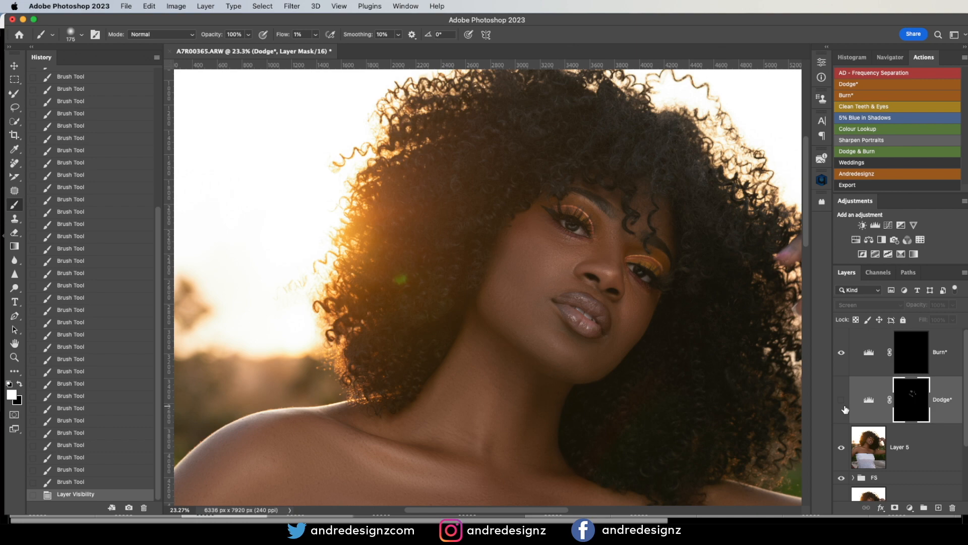
pyautogui.click(842, 400)
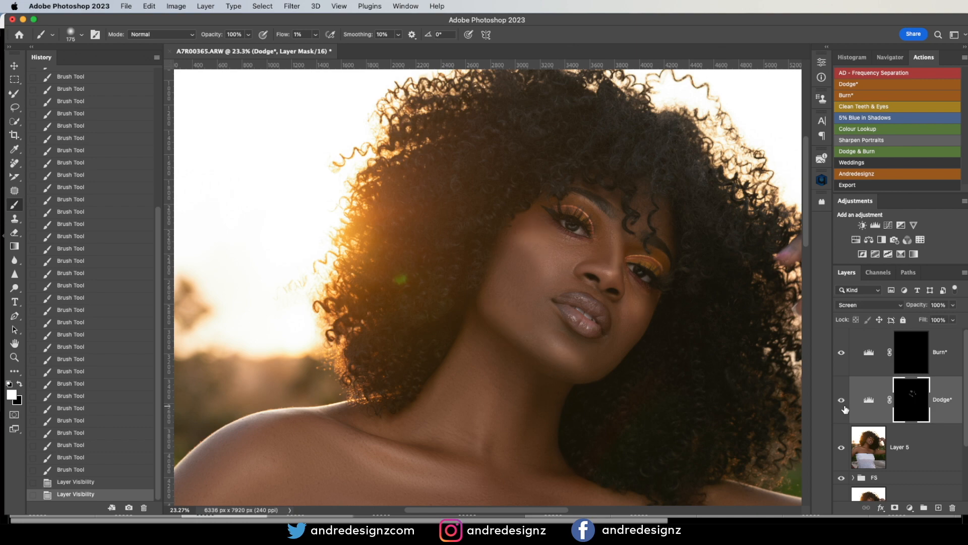
pyautogui.scroll(5, 628, 289)
pyautogui.scroll(2, 629, 285)
pyautogui.scroll(-2, 630, 285)
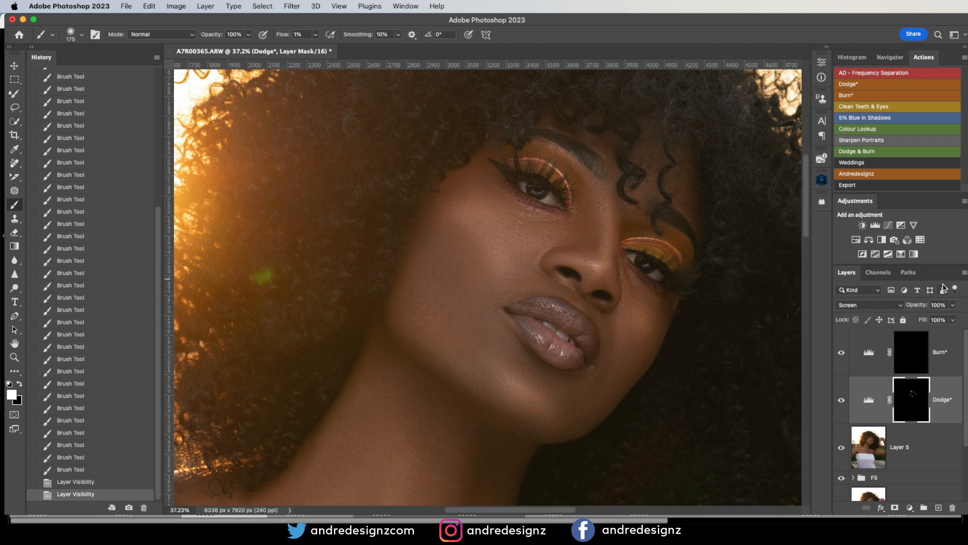
pyautogui.scroll(-3, 622, 302)
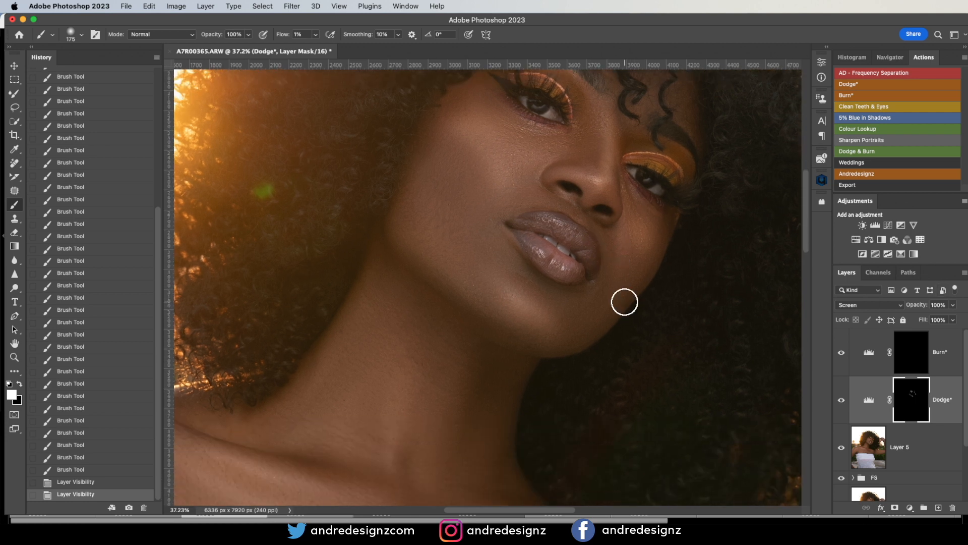
pyautogui.scroll(-2, 624, 302)
pyautogui.moveTo(631, 335); pyautogui.dragTo(633, 315)
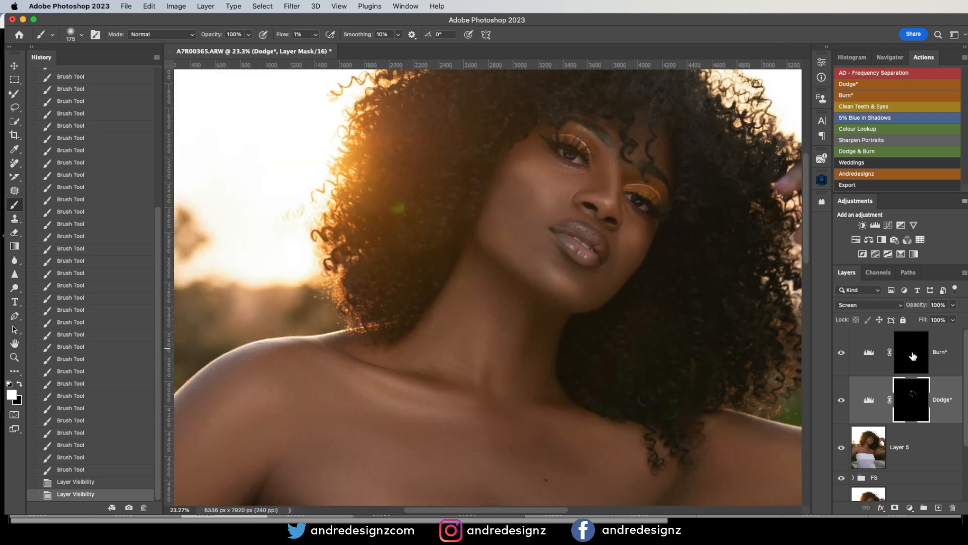
# Darken the shadows beside the nose bridge on the Burn* mask with the soft round Brush at 100 pixels.
pyautogui.click(915, 357)
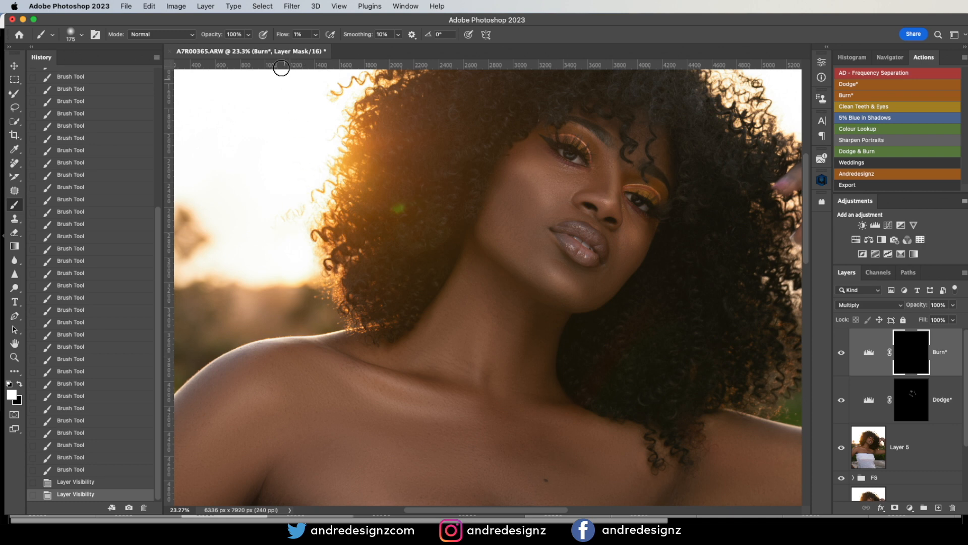
pyautogui.click(80, 34)
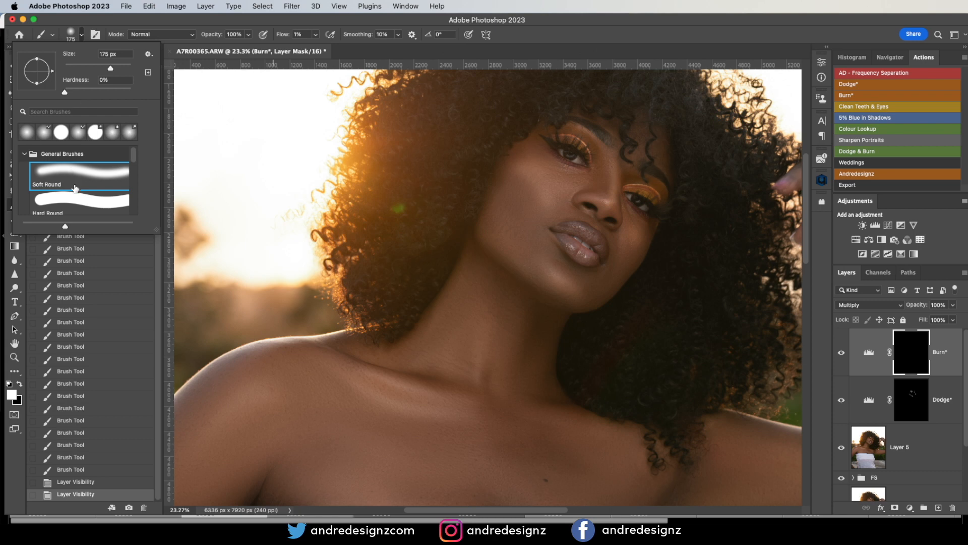
pyautogui.click(311, 26)
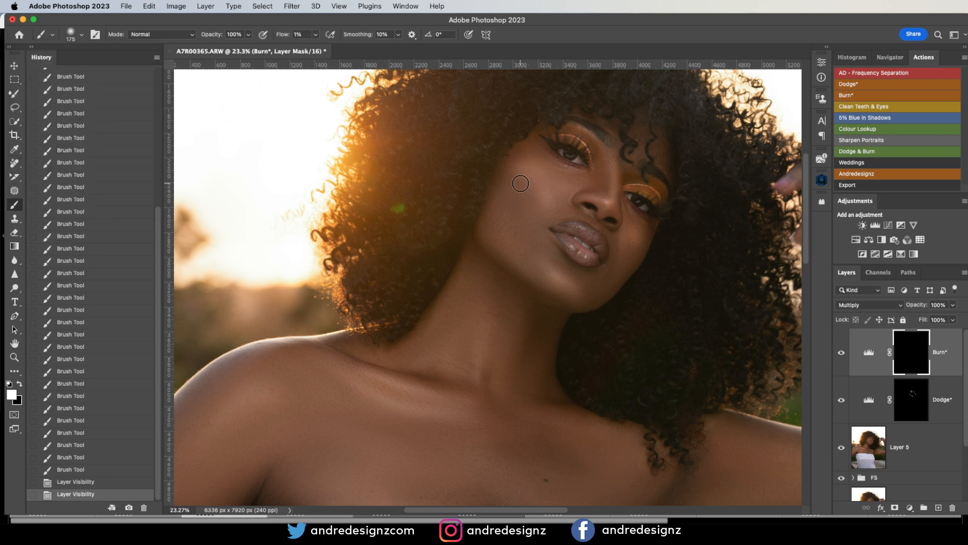
pyautogui.moveTo(603, 169); pyautogui.dragTo(601, 164)
pyautogui.moveTo(601, 165); pyautogui.dragTo(603, 169)
pyautogui.moveTo(603, 169); pyautogui.dragTo(602, 168)
pyautogui.moveTo(601, 164); pyautogui.dragTo(603, 171)
pyautogui.moveTo(602, 167); pyautogui.dragTo(604, 176)
pyautogui.moveTo(604, 177); pyautogui.dragTo(606, 191)
pyautogui.moveTo(606, 190); pyautogui.dragTo(607, 202)
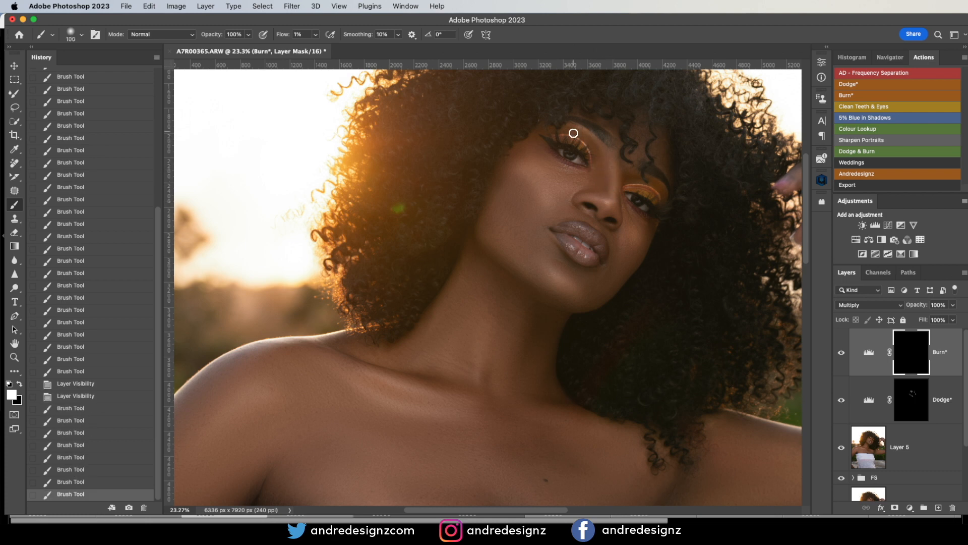
# Darken the cheek hollow and jawline on the Burn* mask with the Brush at 250 pixels.
pyautogui.press(']')
pyautogui.moveTo(528, 220); pyautogui.dragTo(522, 221)
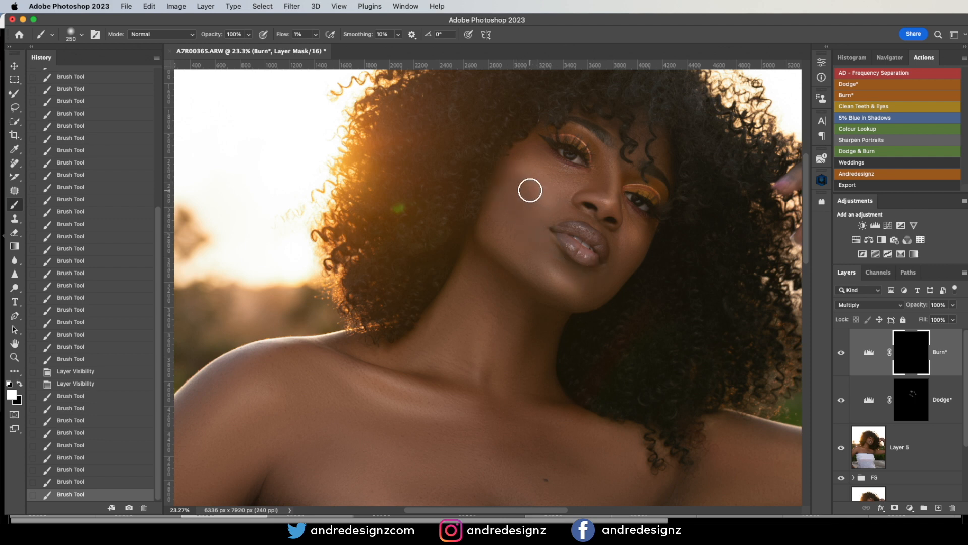
pyautogui.moveTo(551, 268); pyautogui.dragTo(585, 296)
pyautogui.moveTo(512, 254); pyautogui.dragTo(505, 225)
pyautogui.moveTo(505, 225); pyautogui.dragTo(514, 234)
pyautogui.moveTo(513, 234); pyautogui.dragTo(535, 259)
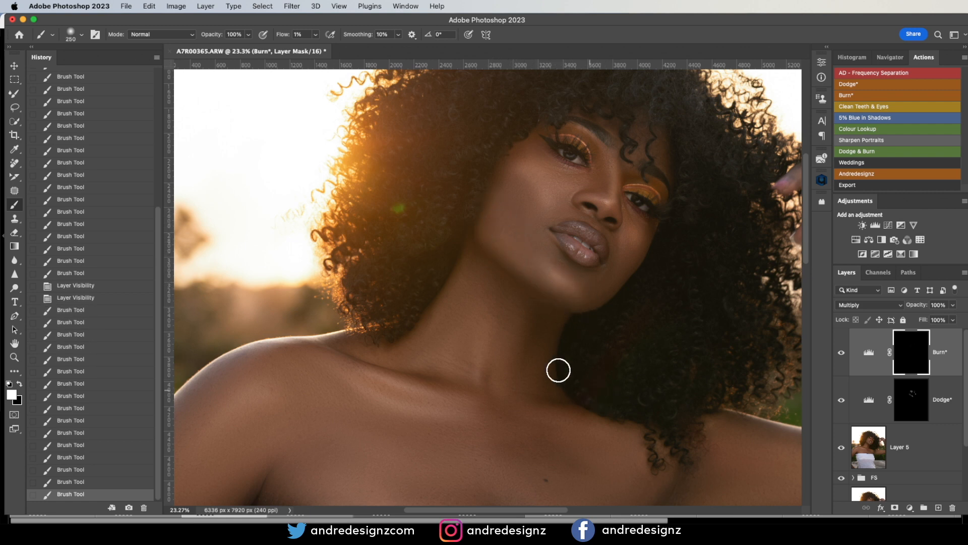
# Darken the neck sides and the hollow above the collarbone on the Burn* mask with the 250-pixel Brush.
pyautogui.moveTo(533, 315)
pyautogui.mouseDown()
pyautogui.moveTo(513, 403)
pyautogui.moveTo(534, 329)
pyautogui.mouseUp()
pyautogui.moveTo(442, 315); pyautogui.dragTo(436, 326)
pyautogui.moveTo(436, 327)
pyautogui.mouseDown()
pyautogui.moveTo(448, 309)
pyautogui.moveTo(451, 338)
pyautogui.mouseUp()
pyautogui.moveTo(454, 291); pyautogui.dragTo(432, 333)
pyautogui.moveTo(384, 383); pyautogui.dragTo(419, 398)
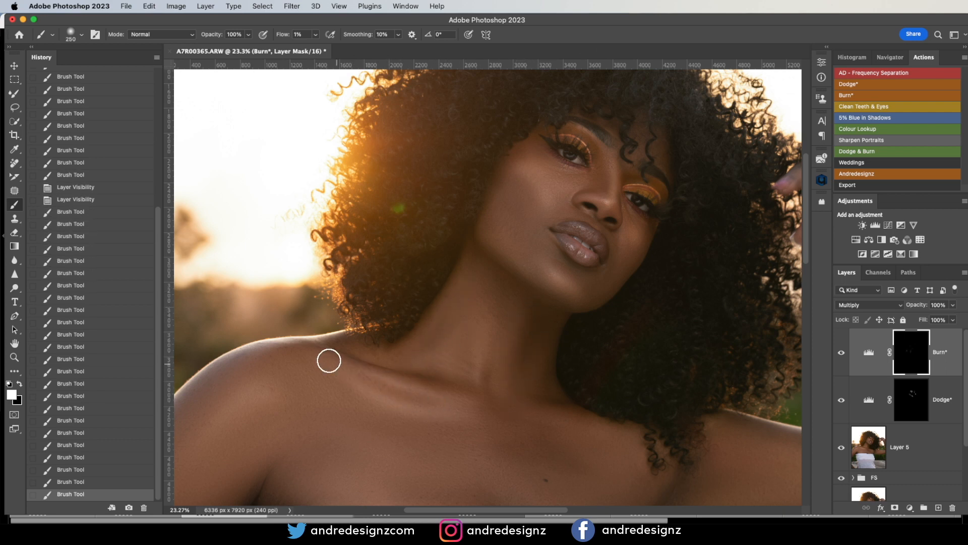
# Deepen the shadows on the shoulder, neck and both arms on the Burn* mask with the Brush at 400 pixels.
pyautogui.press(']')
pyautogui.press(']')
pyautogui.moveTo(212, 380); pyautogui.dragTo(197, 414)
pyautogui.press('super+0')
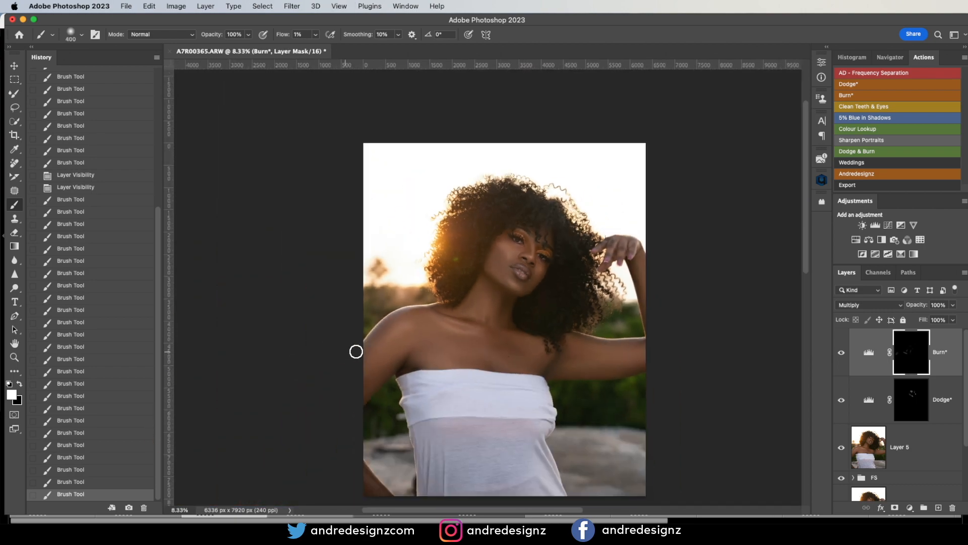
pyautogui.press('super+equal')
pyautogui.press('super+minus')
pyautogui.press('super+equal')
pyautogui.moveTo(319, 354)
pyautogui.mouseDown()
pyautogui.moveTo(353, 386)
pyautogui.moveTo(315, 446)
pyautogui.mouseUp()
pyautogui.moveTo(485, 296)
pyautogui.mouseDown()
pyautogui.moveTo(464, 303)
pyautogui.moveTo(469, 297)
pyautogui.mouseUp()
pyautogui.moveTo(660, 418)
pyautogui.mouseDown()
pyautogui.moveTo(601, 415)
pyautogui.moveTo(572, 395)
pyautogui.mouseUp()
pyautogui.moveTo(712, 408)
pyautogui.mouseDown()
pyautogui.moveTo(724, 395)
pyautogui.moveTo(722, 373)
pyautogui.mouseUp()
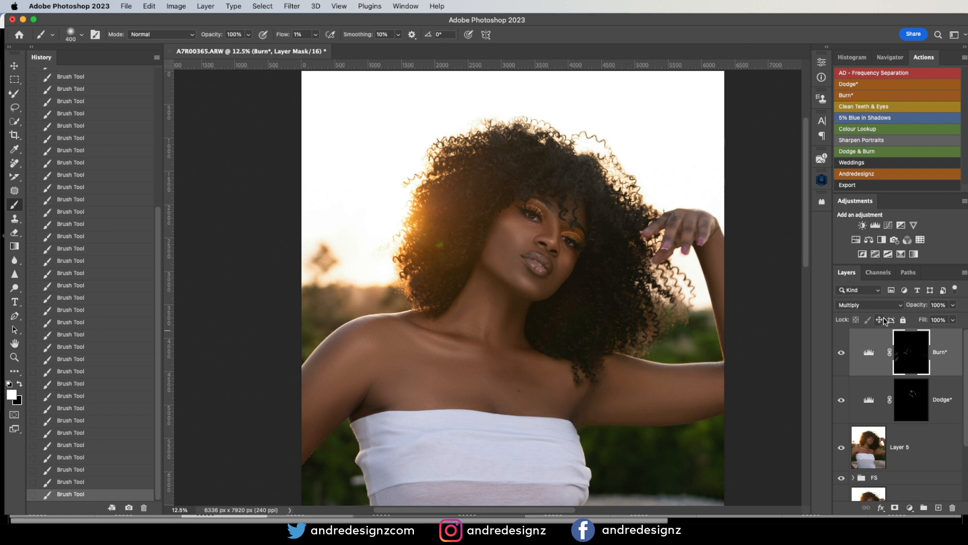
# Brighten the shoulder, collarbone, chest and arm highlights on the Dodge* mask with the Brush at sizes between 300 and 600 pixels.
pyautogui.click(914, 401)
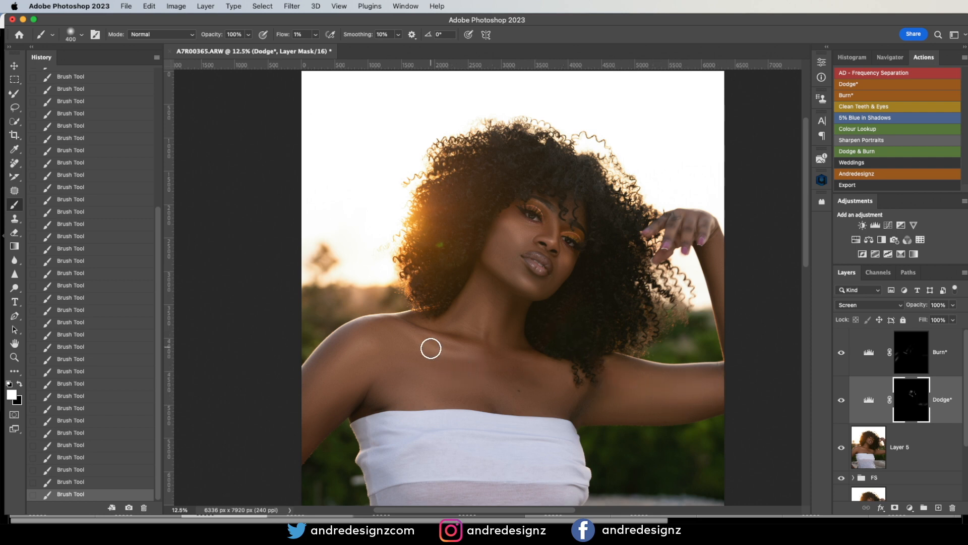
pyautogui.press('[')
pyautogui.press('[')
pyautogui.press('[')
pyautogui.press('[')
pyautogui.press(']')
pyautogui.press(']')
pyautogui.press(']')
pyautogui.press(']')
pyautogui.press(']')
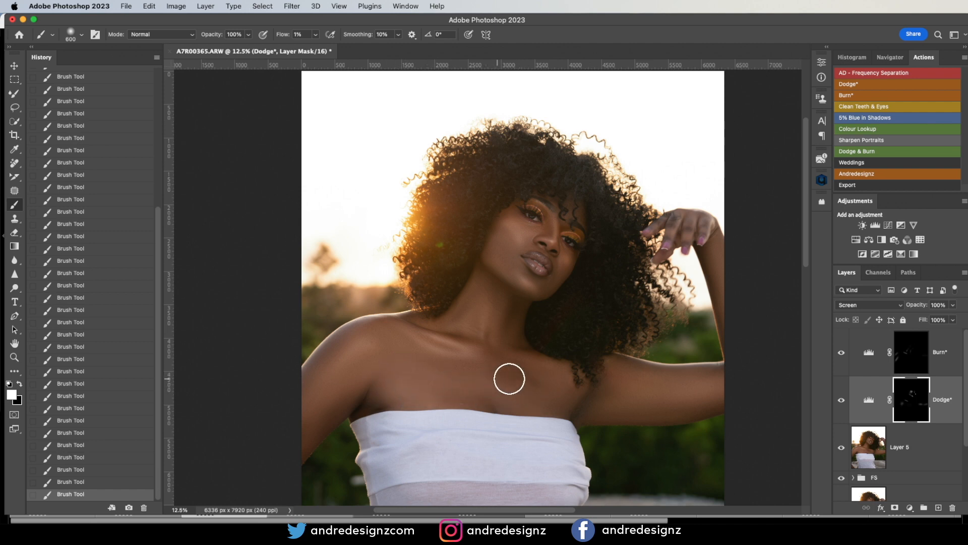
pyautogui.press('[')
pyautogui.press('[')
pyautogui.press('[')
pyautogui.scroll(2, 443, 333)
pyautogui.moveTo(648, 231); pyautogui.dragTo(642, 253)
pyautogui.scroll(-2, 642, 253)
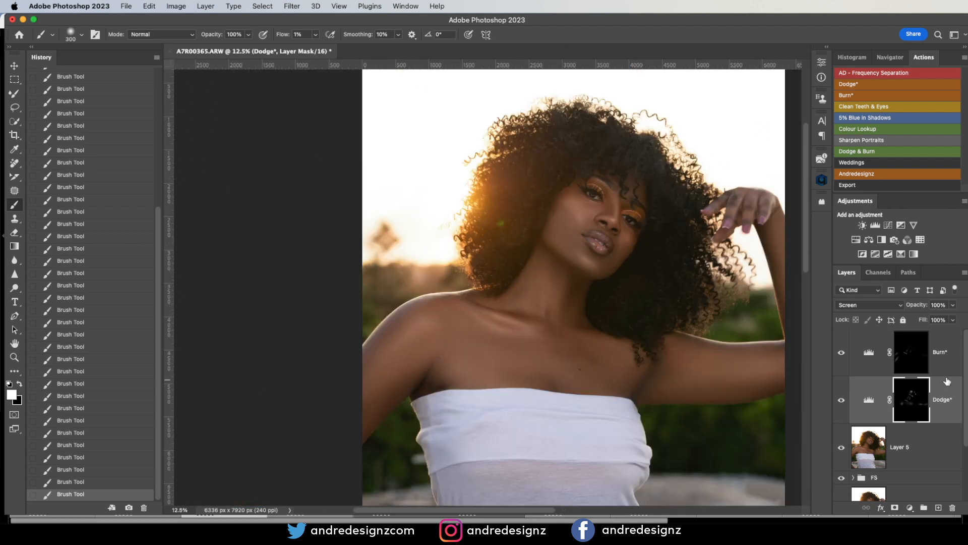
# Group the Burn* and Dodge* layers together and name the group DB.
pyautogui.click(939, 342)
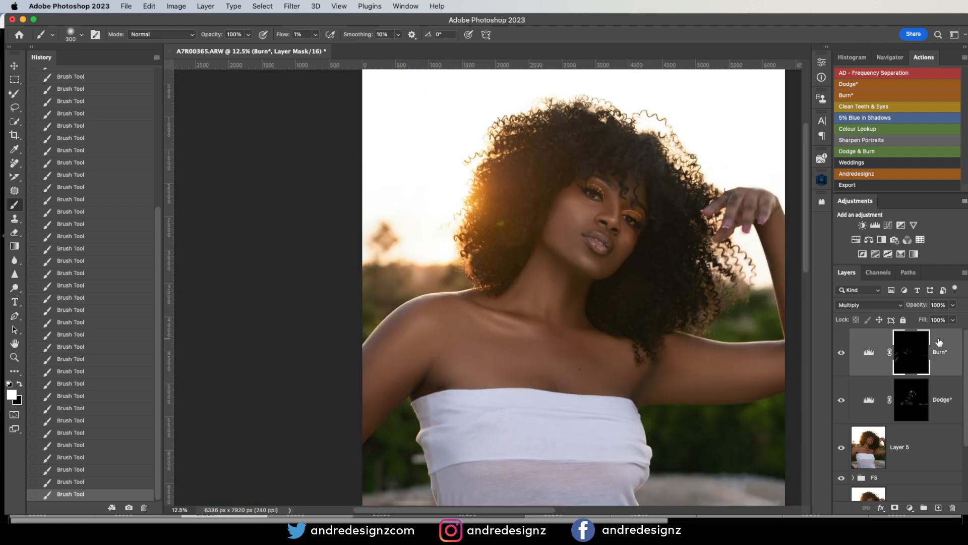
pyautogui.keyDown('shift'); pyautogui.click(941, 402); pyautogui.keyUp('shift')
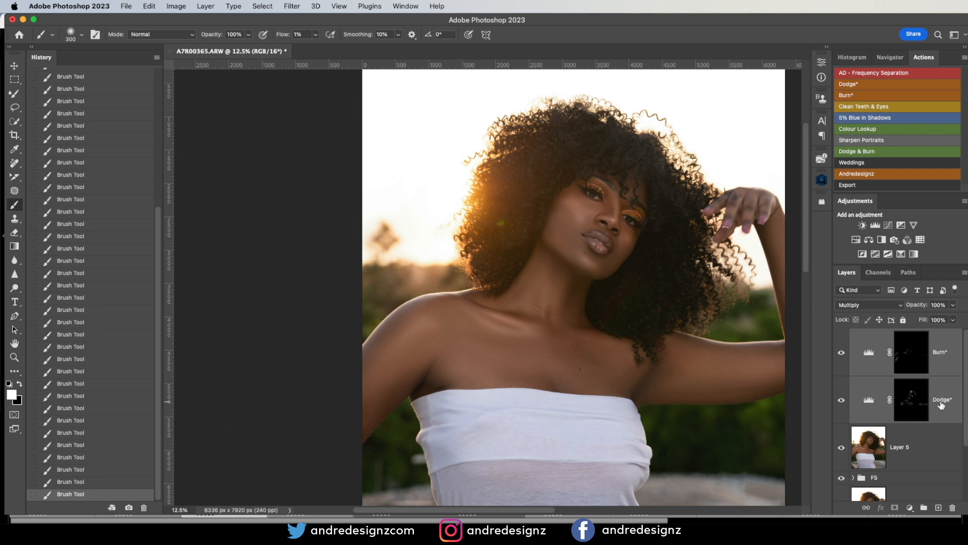
pyautogui.press('super+g')
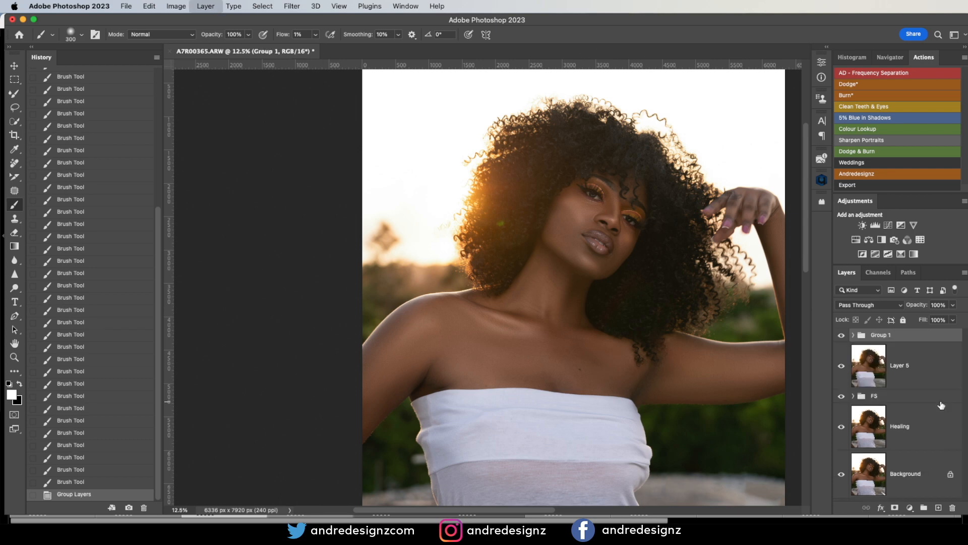
pyautogui.doubleClick(888, 335)
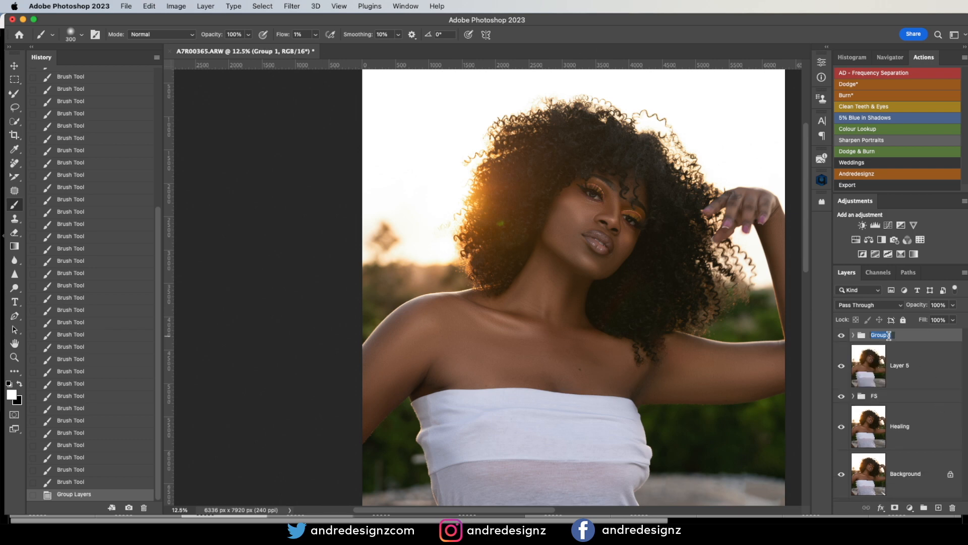
pyautogui.write('DB')
pyautogui.press('Return')
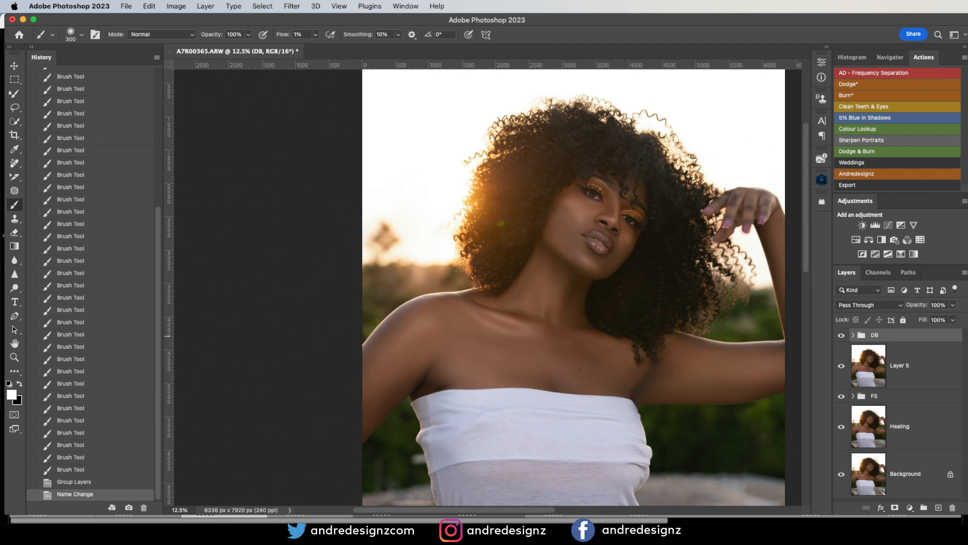
# Stamp all visible layers into a new layer and run the AD - Frequency Separation action with a 10-pixel Gaussian Blur radius.
pyautogui.press('super+alt+shift+e')
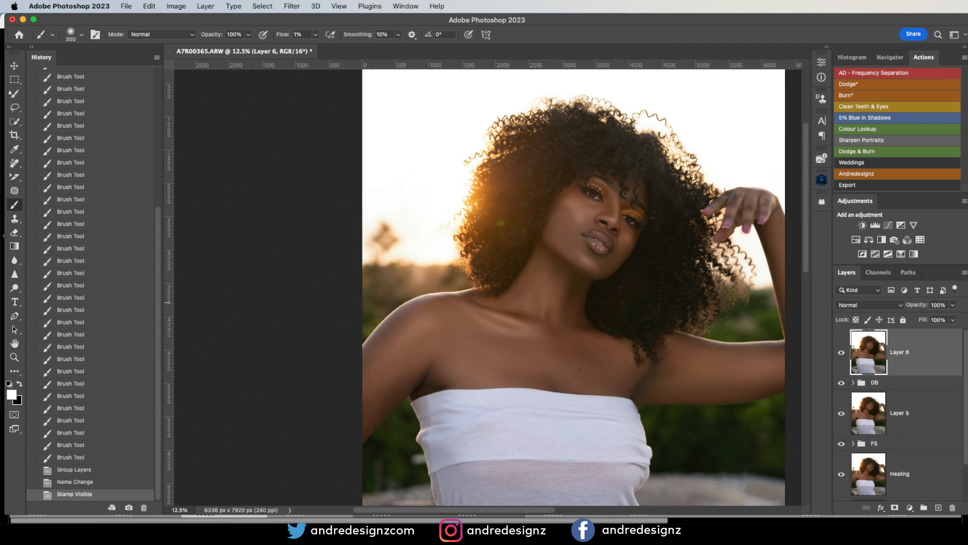
pyautogui.click(904, 73)
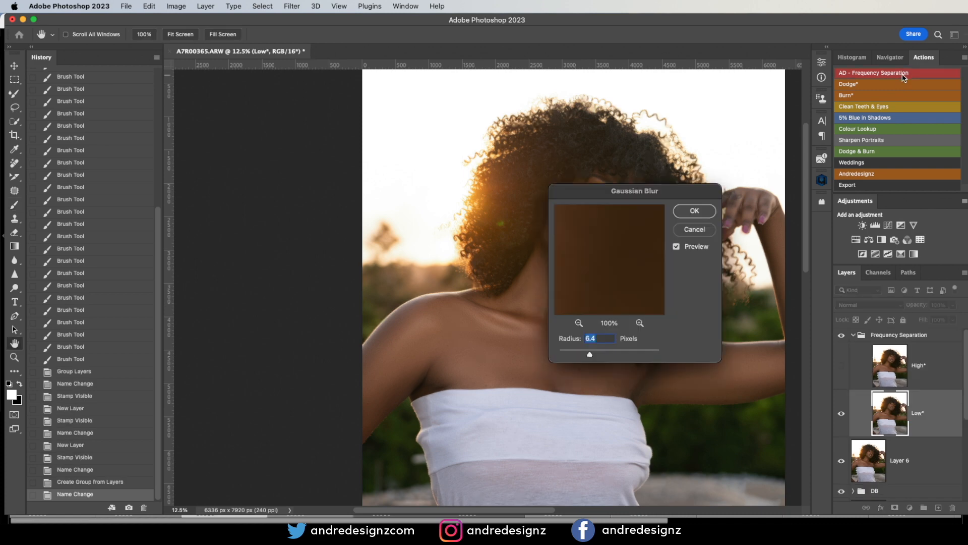
pyautogui.write('10')
pyautogui.press('Return')
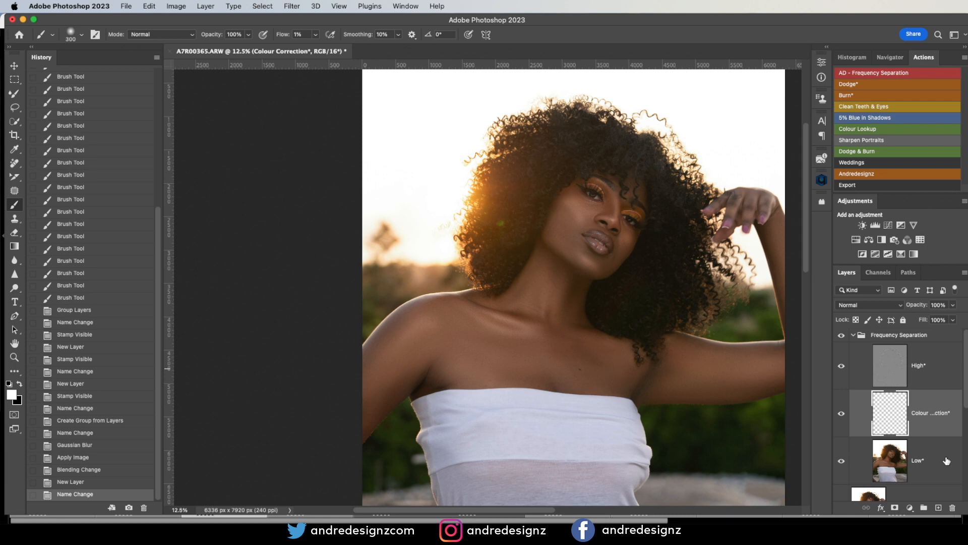
# Smooth the cheek, jaw and chin tones on the Low* layer with the Mixer Brush at 500 pixels.
pyautogui.click(947, 461)
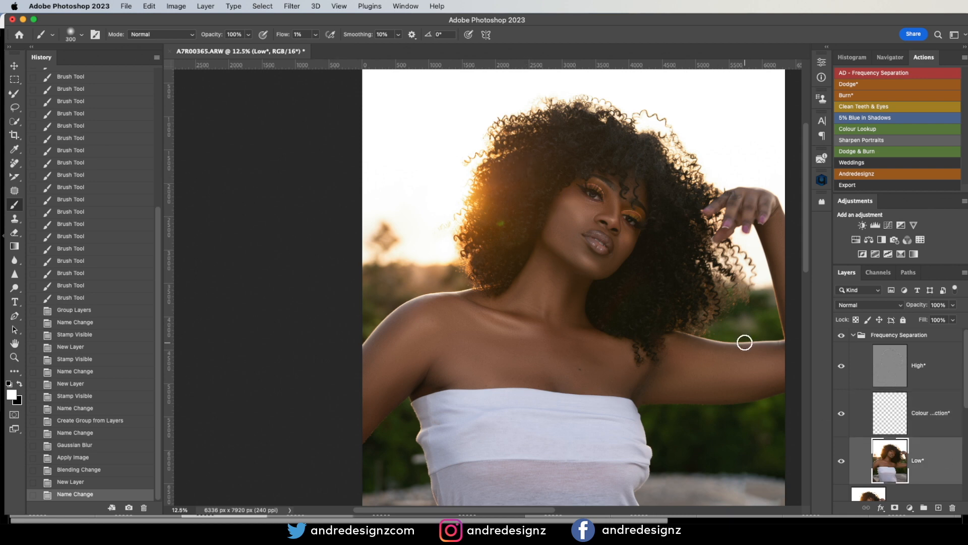
pyautogui.hotkey('shift', 'b')
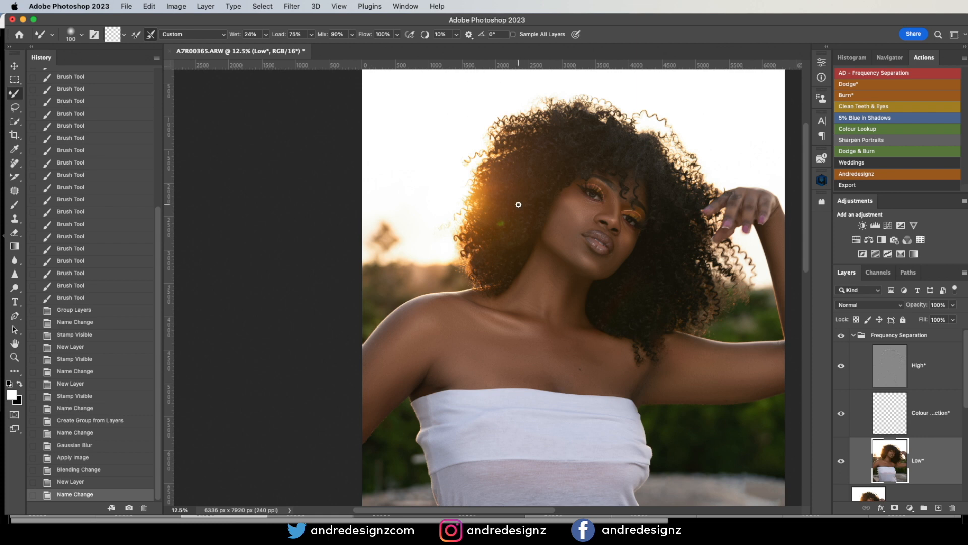
pyautogui.press(']')
pyautogui.press(']')
pyautogui.press(']')
pyautogui.press(']')
pyautogui.press(']')
pyautogui.press(']')
pyautogui.press(']')
pyautogui.moveTo(578, 213); pyautogui.dragTo(581, 209)
pyautogui.moveTo(577, 215); pyautogui.dragTo(580, 210)
pyautogui.moveTo(579, 210)
pyautogui.mouseDown()
pyautogui.moveTo(564, 207)
pyautogui.moveTo(579, 210)
pyautogui.moveTo(566, 226)
pyautogui.moveTo(588, 234)
pyautogui.moveTo(585, 275)
pyautogui.mouseUp()
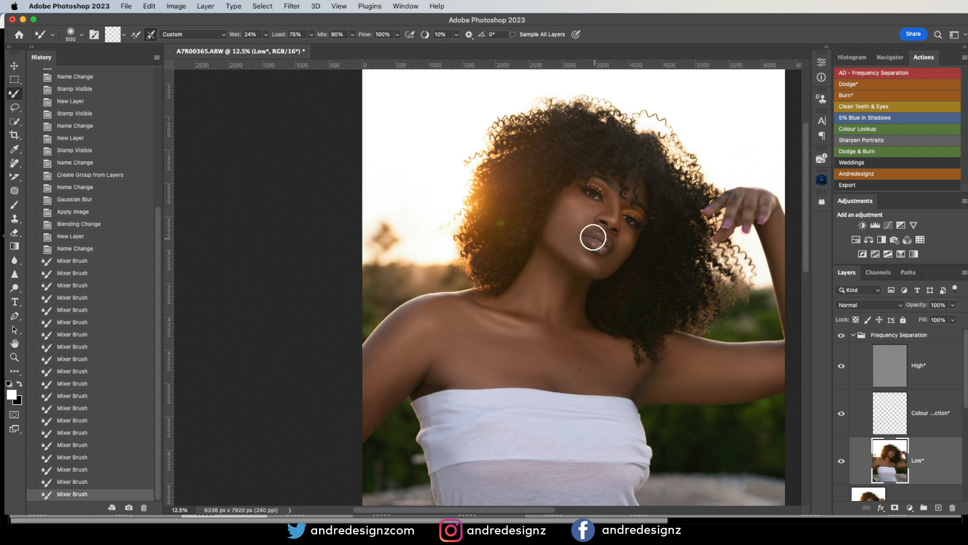
pyautogui.moveTo(576, 210); pyautogui.dragTo(595, 281)
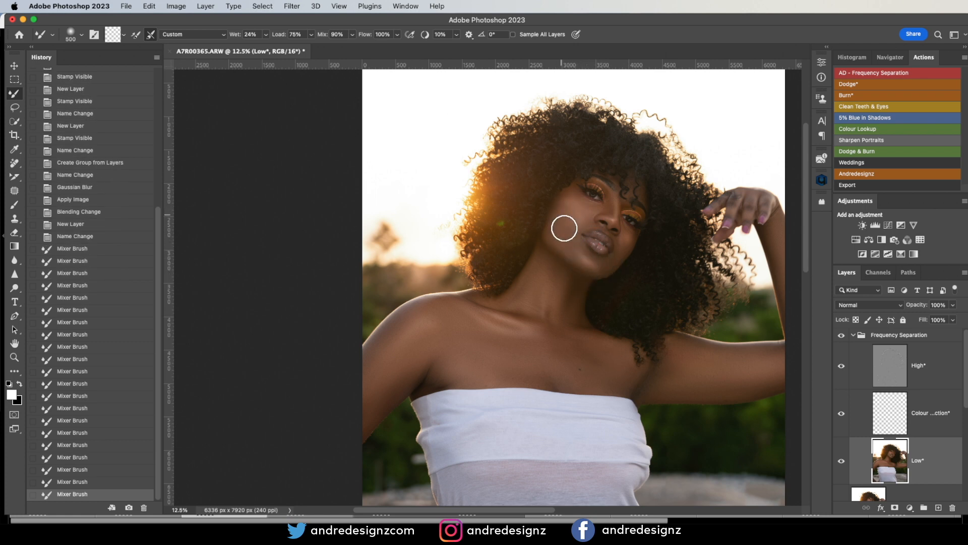
pyautogui.moveTo(577, 260)
pyautogui.mouseDown()
pyautogui.moveTo(580, 203)
pyautogui.moveTo(607, 267)
pyautogui.mouseUp()
# Collapse the Frequency Separation group and set its opacity to 46%.
pyautogui.scroll(5, 614, 254)
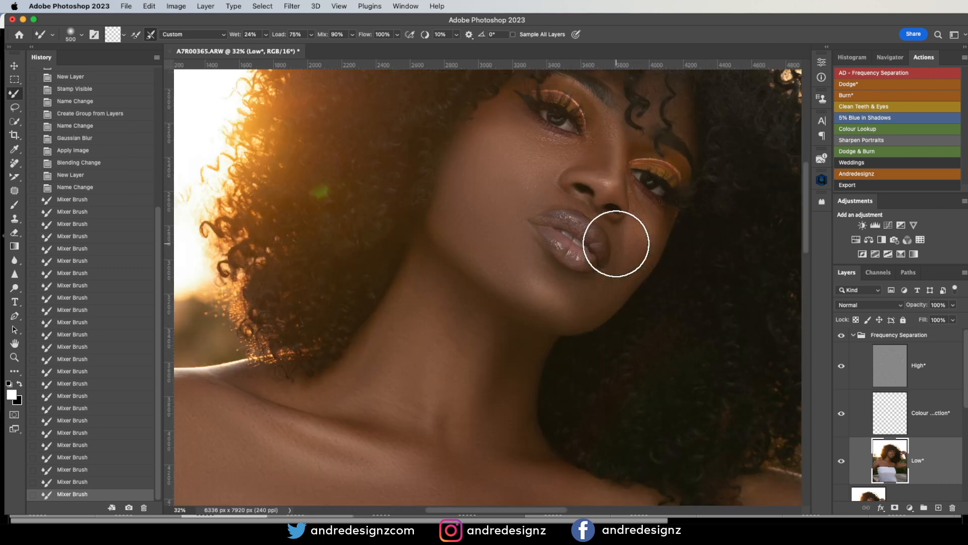
pyautogui.click(852, 336)
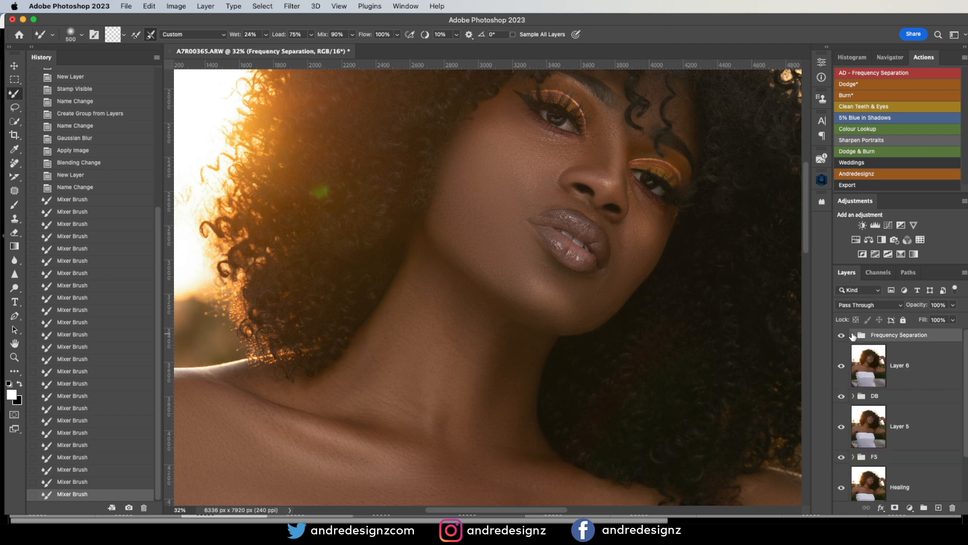
pyautogui.click(954, 305)
pyautogui.moveTo(920, 319); pyautogui.dragTo(926, 318)
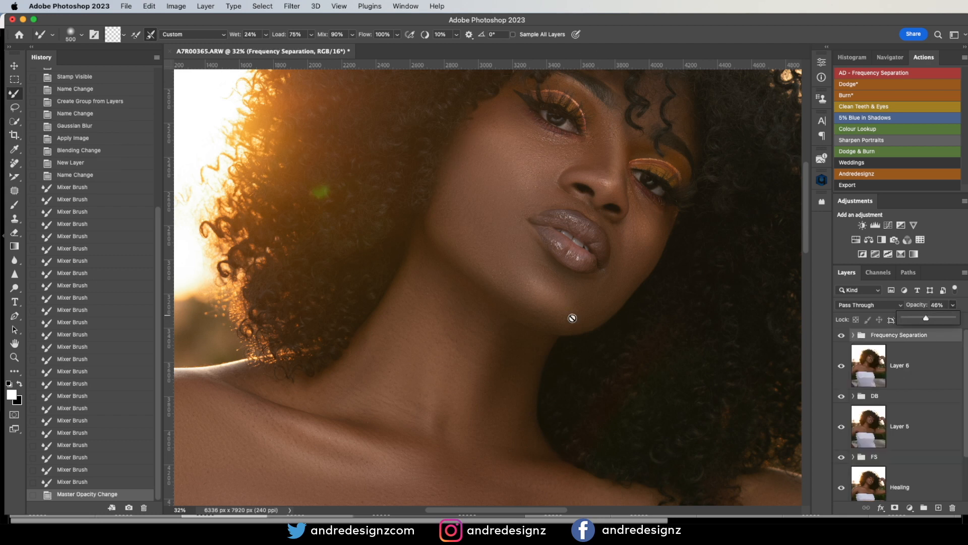
pyautogui.scroll(-3, 435, 319)
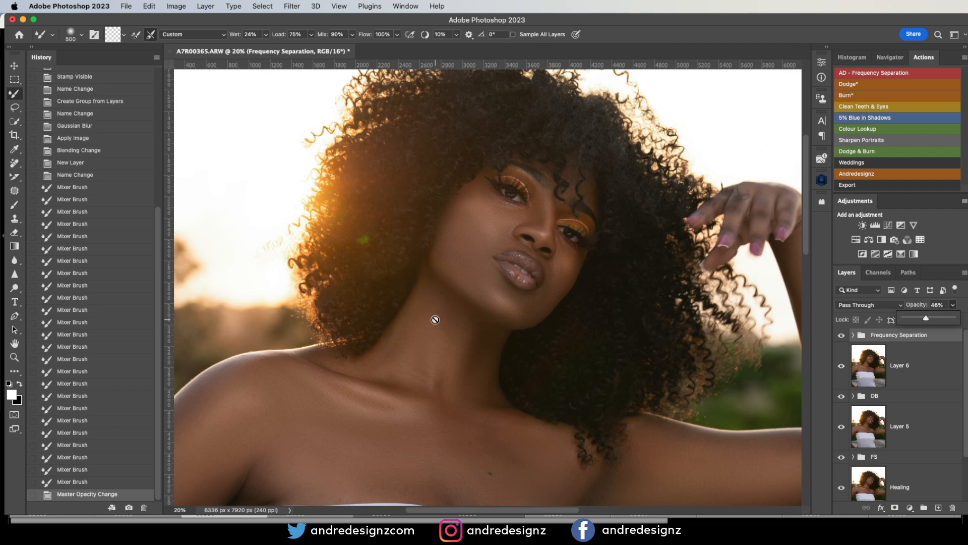
pyautogui.scroll(-2, 437, 319)
pyautogui.scroll(2, 454, 331)
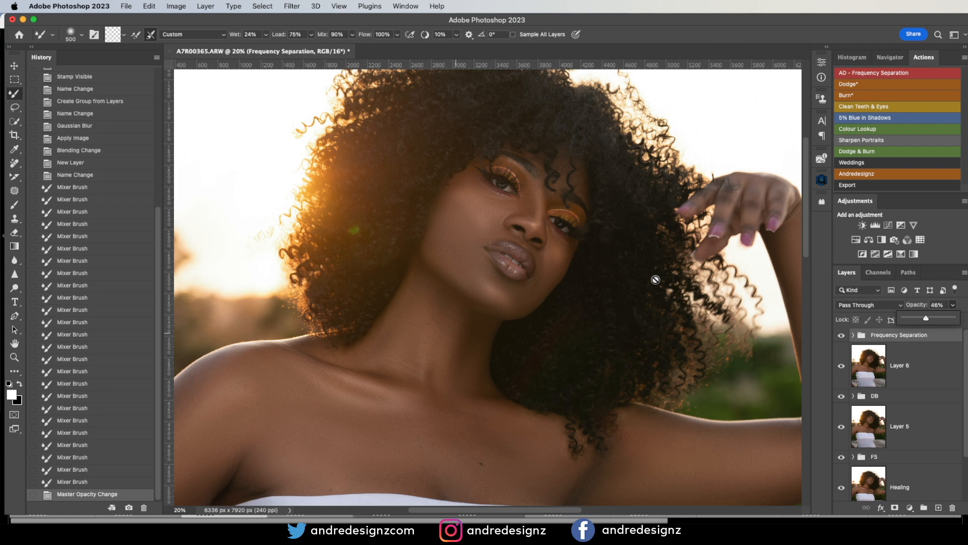
# Blend the shaded cheek beside the mouth down to the chin on the Low* layer with the Mixer Brush at 250 pixels.
pyautogui.click(854, 335)
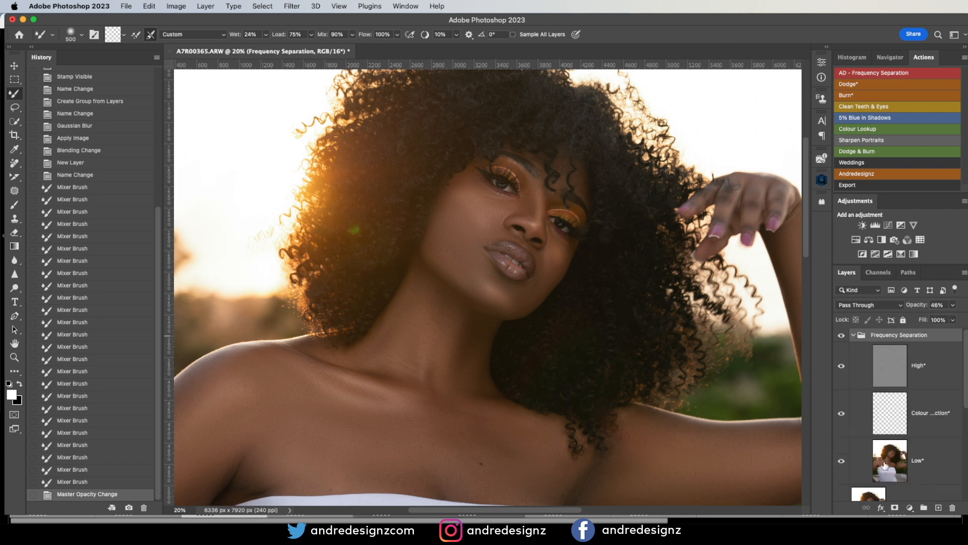
pyautogui.click(884, 460)
pyautogui.press('[')
pyautogui.press('[')
pyautogui.press('[')
pyautogui.press('[')
pyautogui.press('[')
pyautogui.moveTo(554, 255)
pyautogui.mouseDown()
pyautogui.moveTo(551, 278)
pyautogui.moveTo(558, 255)
pyautogui.moveTo(544, 302)
pyautogui.moveTo(566, 271)
pyautogui.moveTo(561, 254)
pyautogui.moveTo(546, 295)
pyautogui.mouseUp()
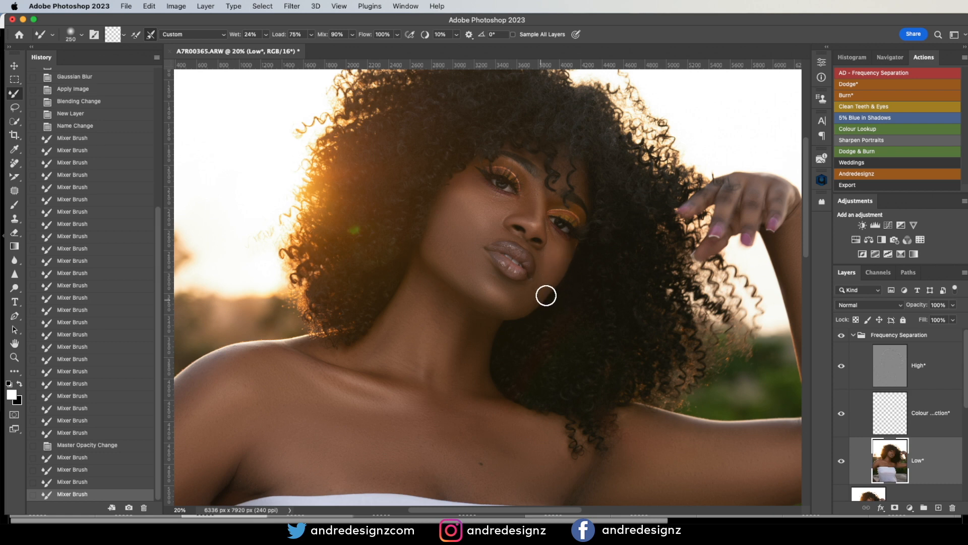
# Blend the sunlit-side cheek and the neck on the Low* layer with the Mixer Brush at 400 pixels.
pyautogui.press(']')
pyautogui.press(']')
pyautogui.press(']')
pyautogui.moveTo(460, 203); pyautogui.dragTo(484, 236)
pyautogui.moveTo(484, 235); pyautogui.dragTo(446, 237)
pyautogui.moveTo(431, 313)
pyautogui.mouseDown()
pyautogui.moveTo(436, 349)
pyautogui.moveTo(433, 298)
pyautogui.moveTo(416, 317)
pyautogui.moveTo(400, 313)
pyautogui.moveTo(489, 370)
pyautogui.mouseUp()
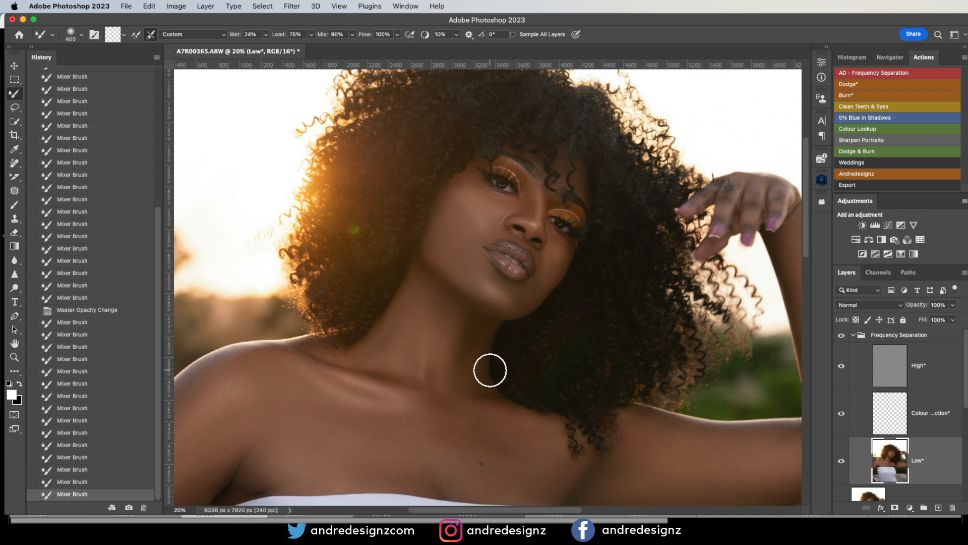
# Collapse the Frequency Separation group and stamp all visible layers into a new layer above it.
pyautogui.press('super+minus')
pyautogui.moveTo(561, 414); pyautogui.dragTo(578, 323)
pyautogui.scroll(-2, 578, 323)
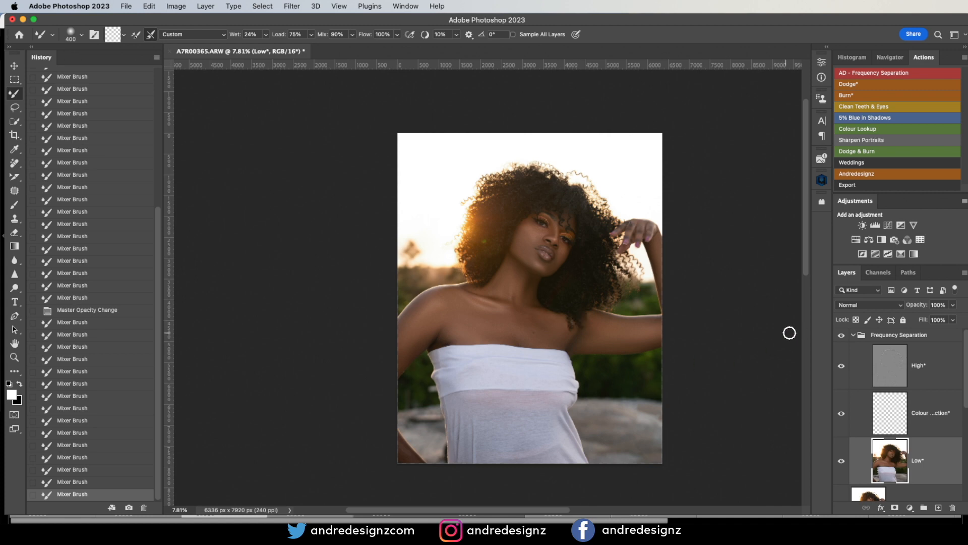
pyautogui.click(934, 340)
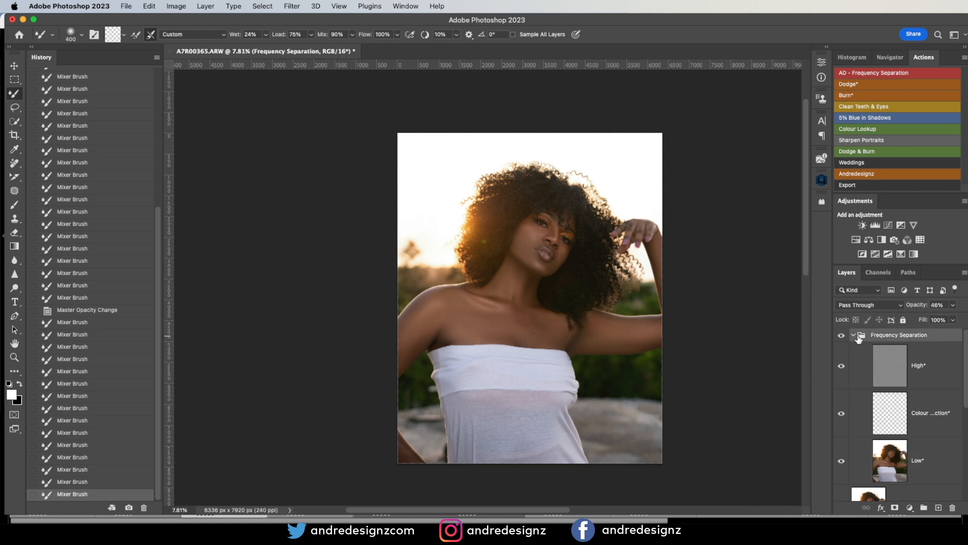
pyautogui.click(854, 336)
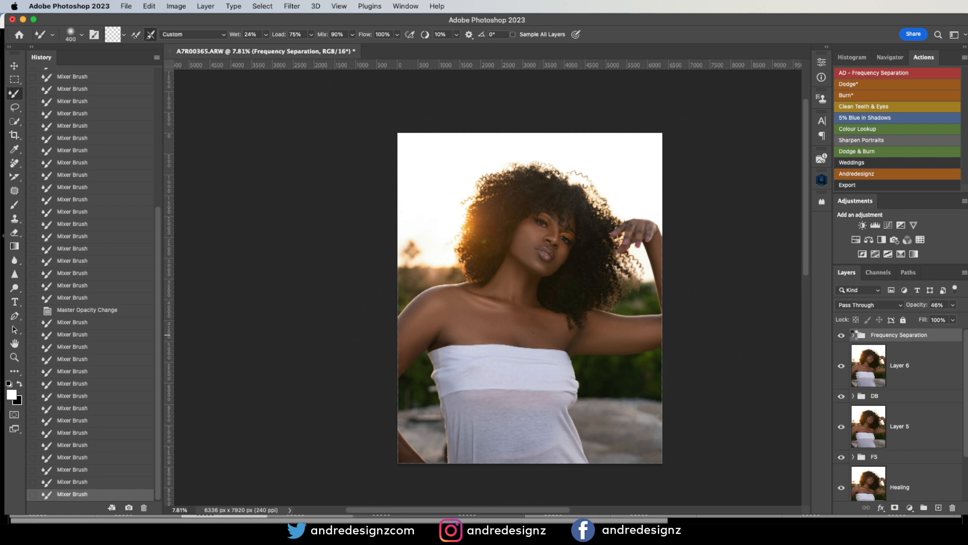
pyautogui.press('super+alt+shift+e')
# Apply automatic Camera Raw Filter adjustments to the stamped layer, then set Exposure to -0.30, Shadows to +50 and Blacks to -10.
pyautogui.click(293, 6)
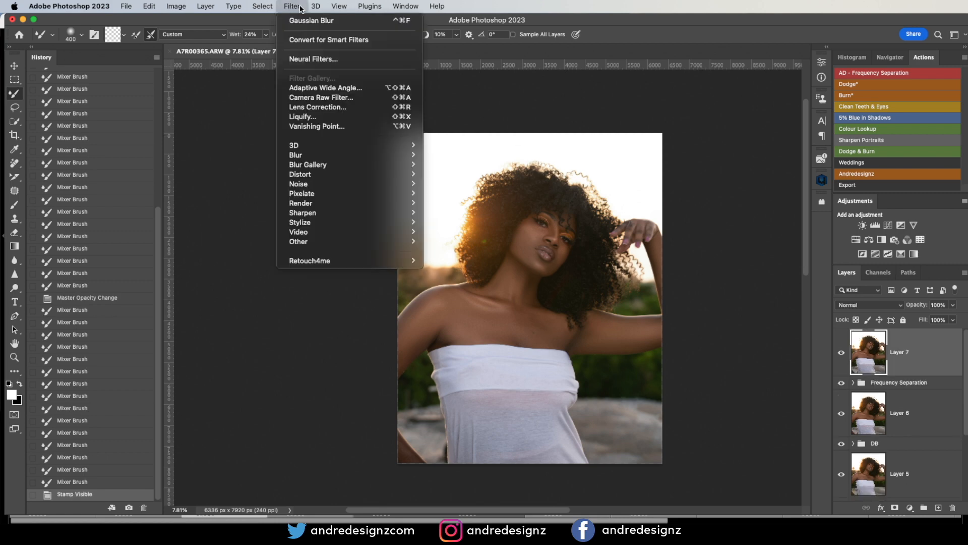
pyautogui.click(327, 98)
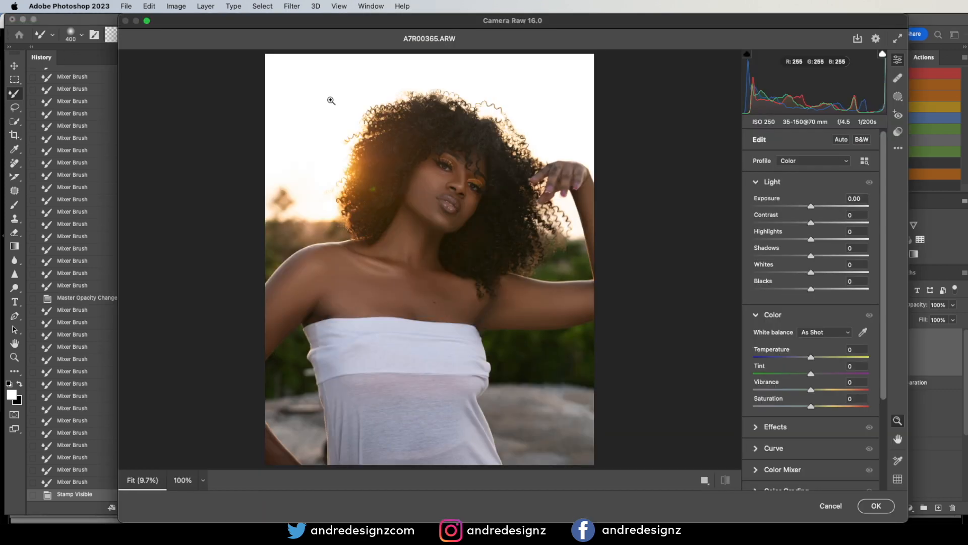
pyautogui.click(845, 141)
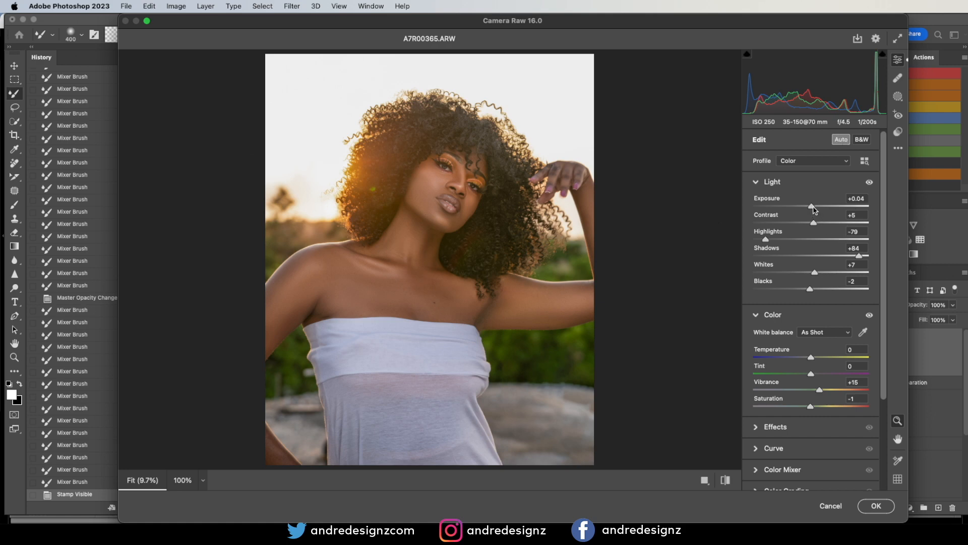
pyautogui.moveTo(813, 206); pyautogui.dragTo(809, 206)
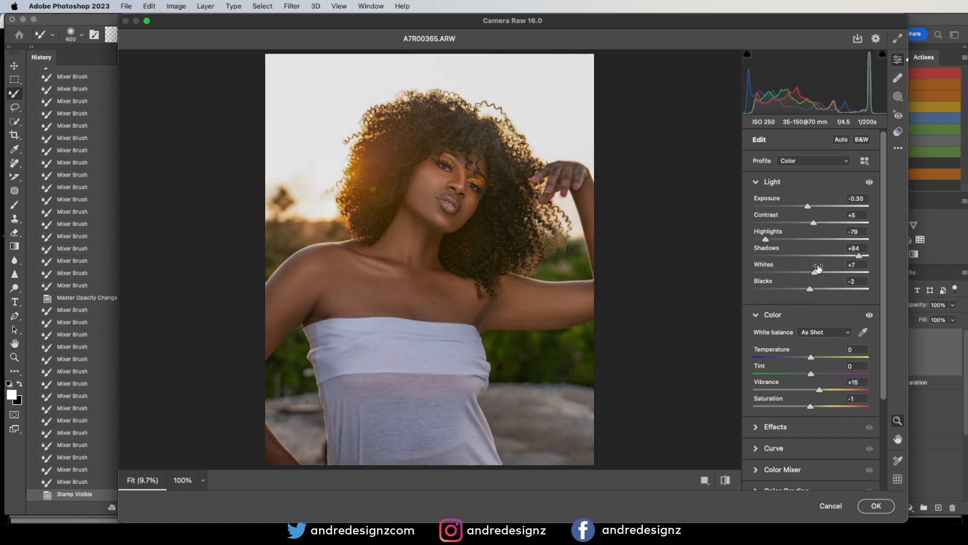
pyautogui.moveTo(859, 257)
pyautogui.mouseDown()
pyautogui.moveTo(833, 257)
pyautogui.moveTo(842, 257)
pyautogui.mouseUp()
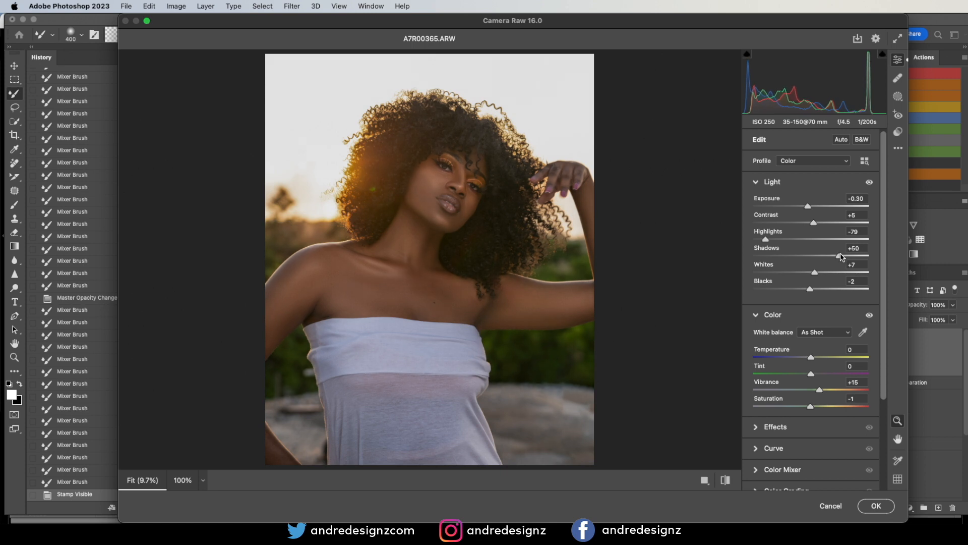
pyautogui.moveTo(813, 291); pyautogui.dragTo(806, 292)
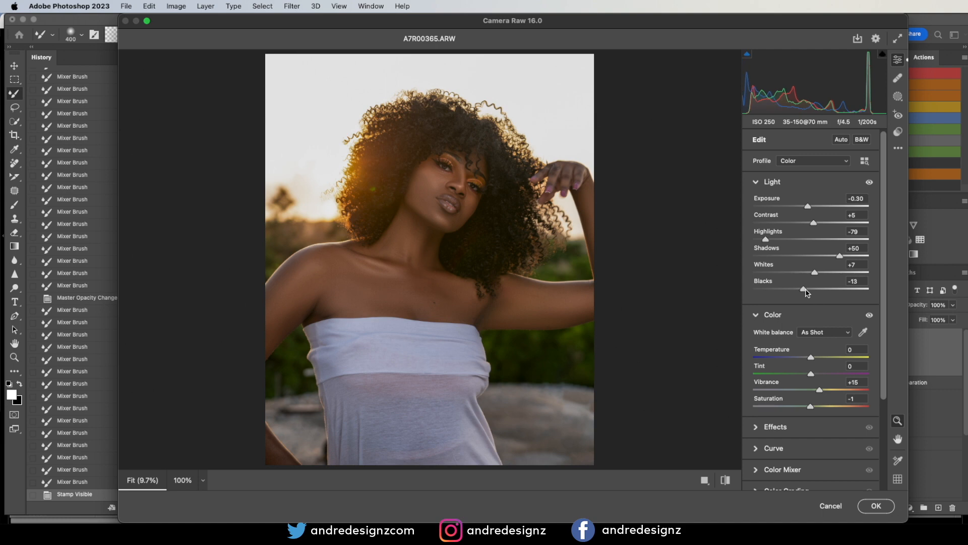
# Set the Blue Primary Hue in the Camera Raw calibration to -8 and apply the filter.
pyautogui.scroll(-5, 877, 298)
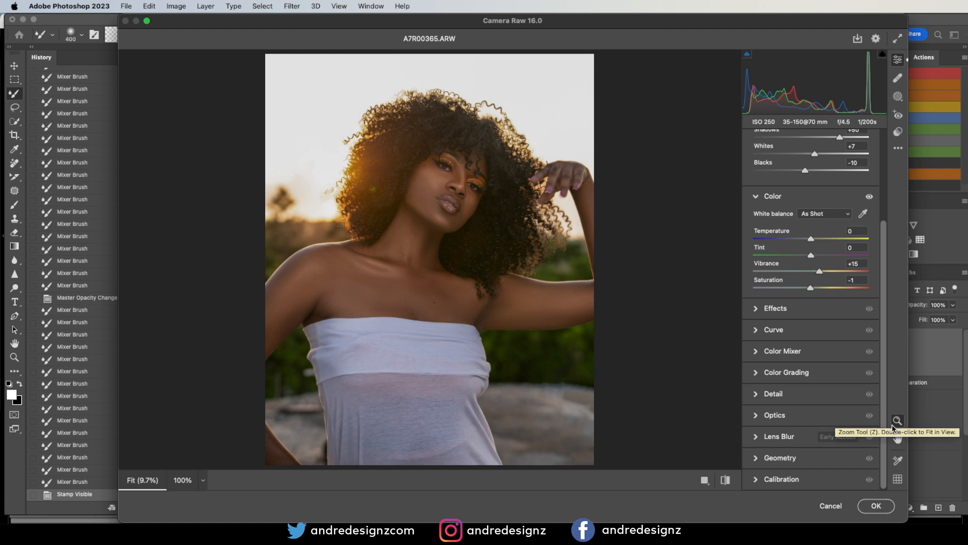
pyautogui.click(756, 479)
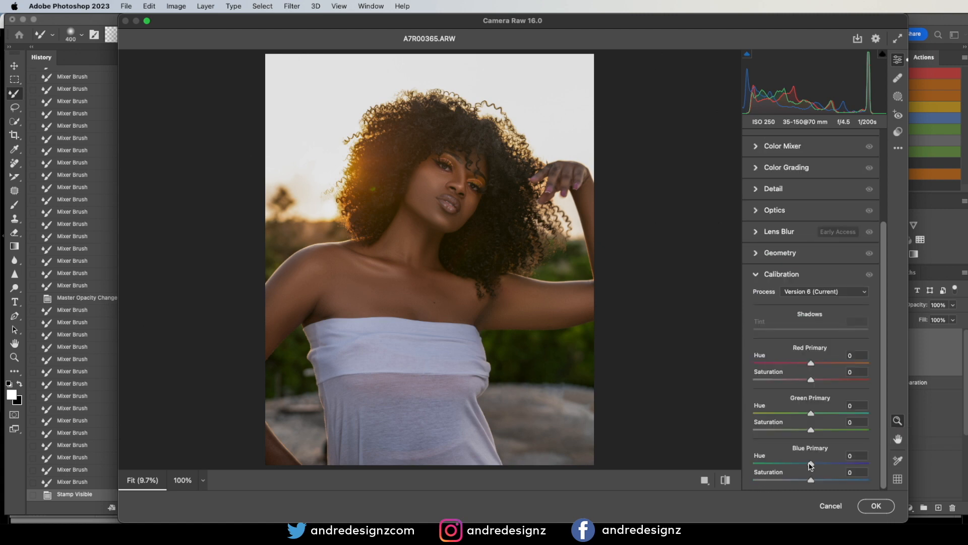
pyautogui.moveTo(810, 464); pyautogui.dragTo(805, 464)
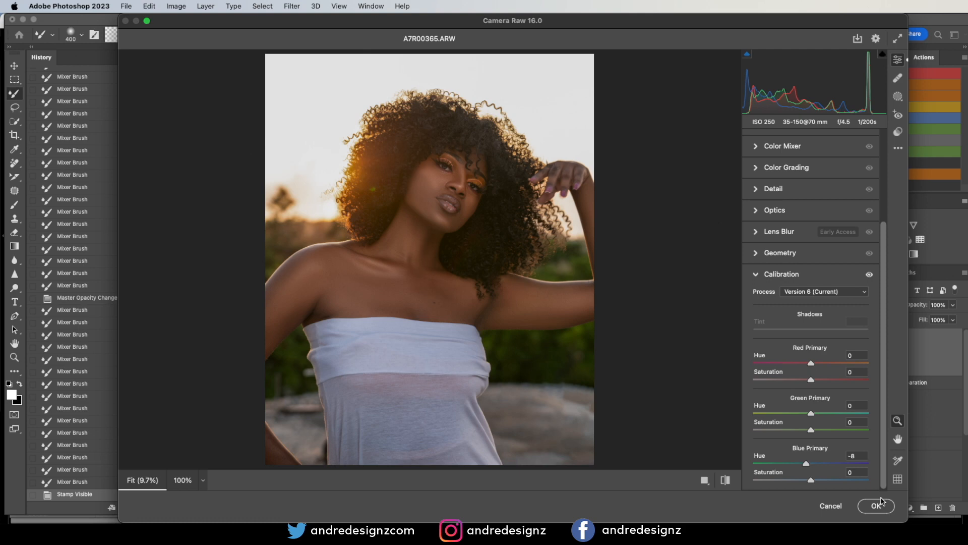
pyautogui.click(881, 507)
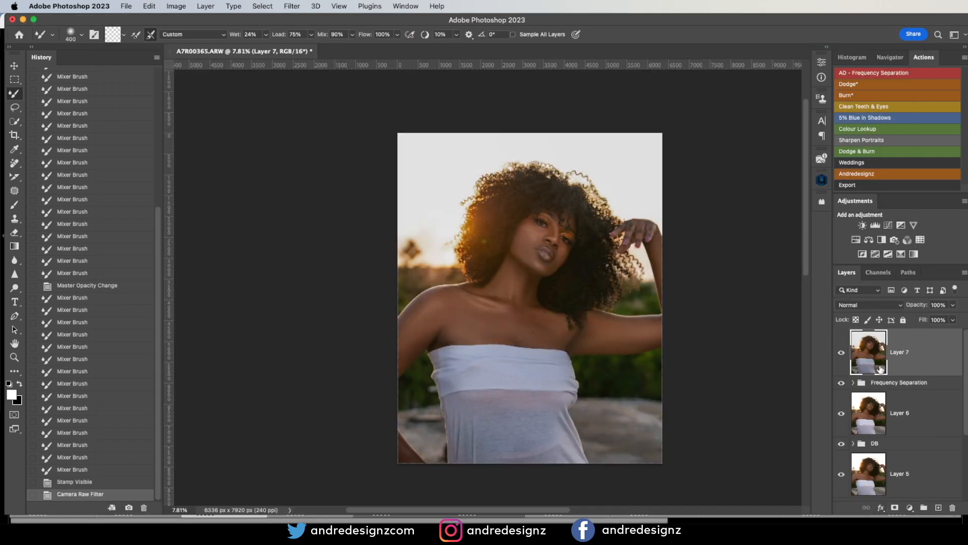
# Compare the image with and without Layer 7 by toggling the layer's visibility.
pyautogui.click(841, 352)
pyautogui.click(841, 353)
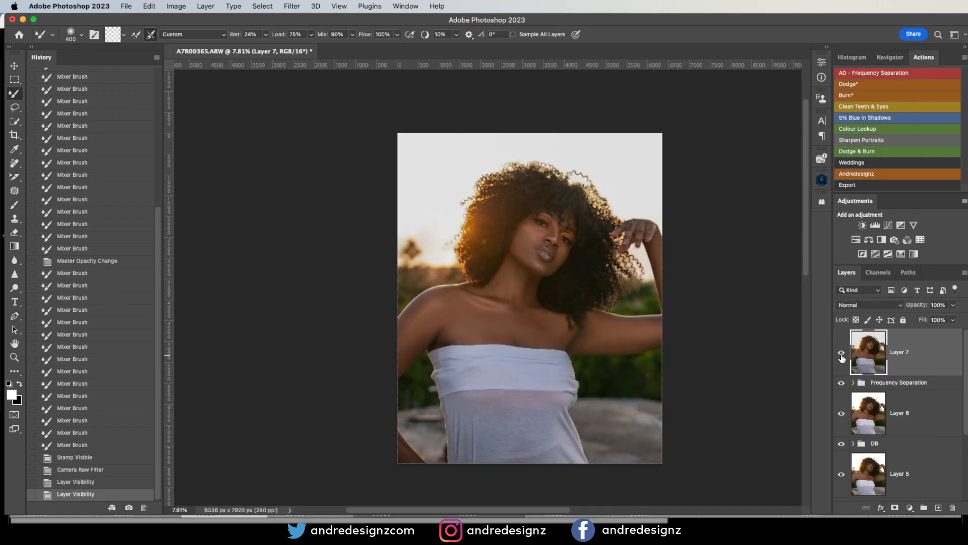
pyautogui.click(841, 353)
pyautogui.click(841, 353)
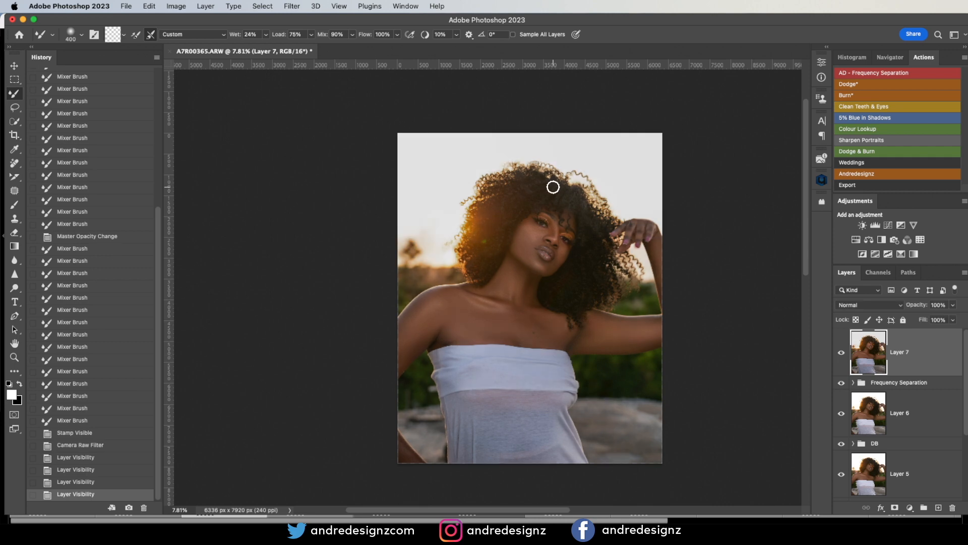
# Run the Dodge* action and brush white onto its layer mask at 1% flow to brighten the cheek.
pyautogui.scroll(2, 553, 186)
pyautogui.scroll(2, 544, 226)
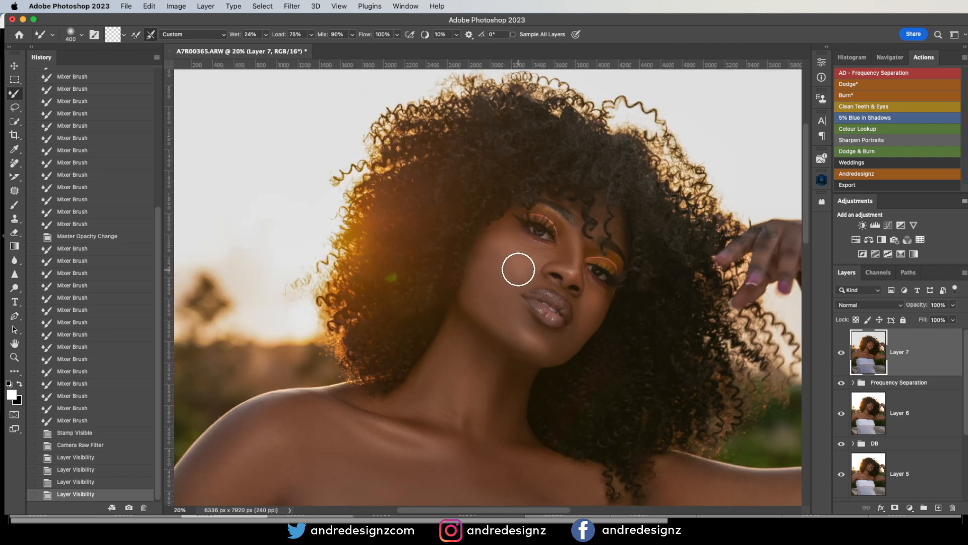
pyautogui.scroll(3, 540, 291)
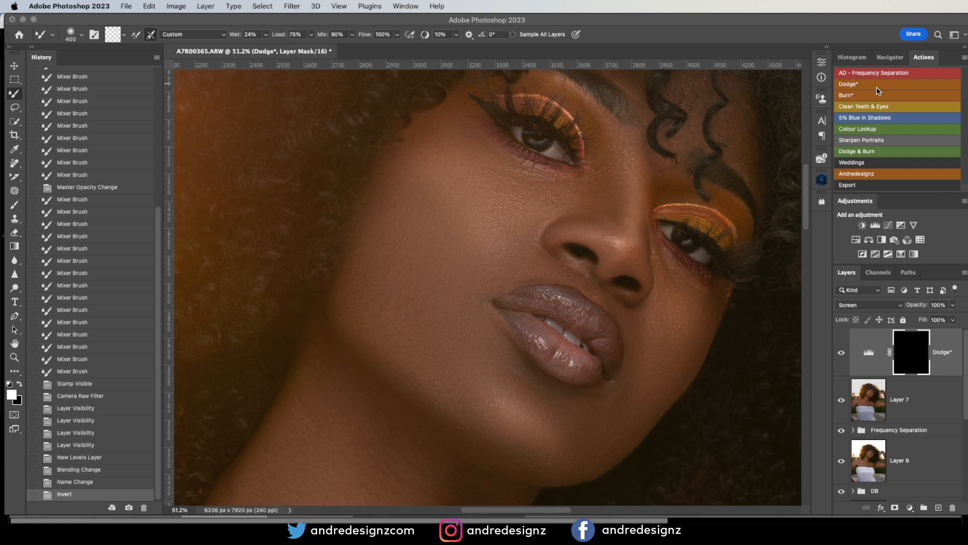
pyautogui.press('b')
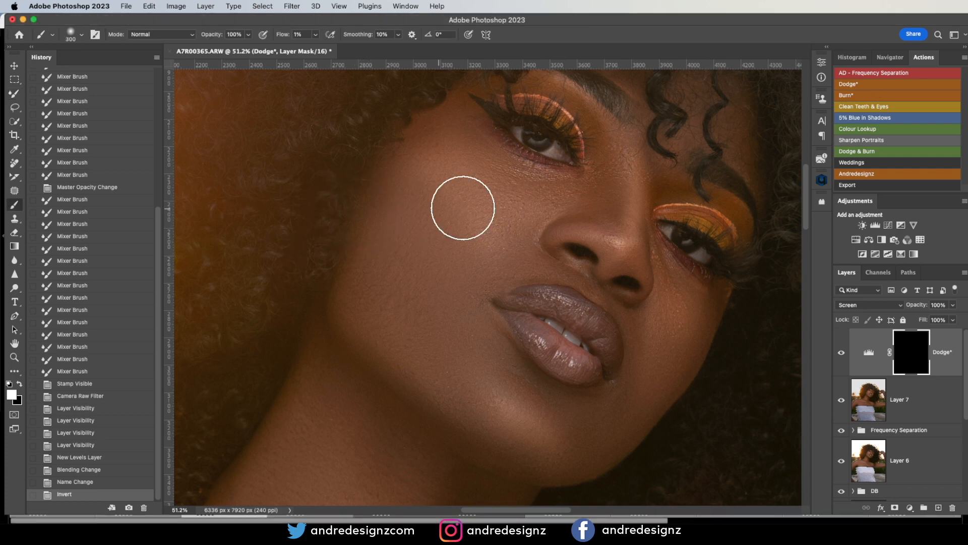
pyautogui.moveTo(476, 229)
pyautogui.mouseDown()
pyautogui.moveTo(477, 259)
pyautogui.moveTo(421, 191)
pyautogui.moveTo(459, 252)
pyautogui.moveTo(499, 219)
pyautogui.moveTo(509, 228)
pyautogui.moveTo(518, 219)
pyautogui.moveTo(518, 275)
pyautogui.moveTo(440, 184)
pyautogui.moveTo(415, 195)
pyautogui.moveTo(463, 274)
pyautogui.moveTo(448, 147)
pyautogui.moveTo(410, 205)
pyautogui.moveTo(442, 145)
pyautogui.moveTo(445, 181)
pyautogui.moveTo(423, 207)
pyautogui.moveTo(499, 316)
pyautogui.moveTo(497, 351)
pyautogui.moveTo(479, 372)
pyautogui.moveTo(427, 323)
pyautogui.moveTo(452, 347)
pyautogui.moveTo(465, 329)
pyautogui.moveTo(462, 307)
pyautogui.mouseUp()
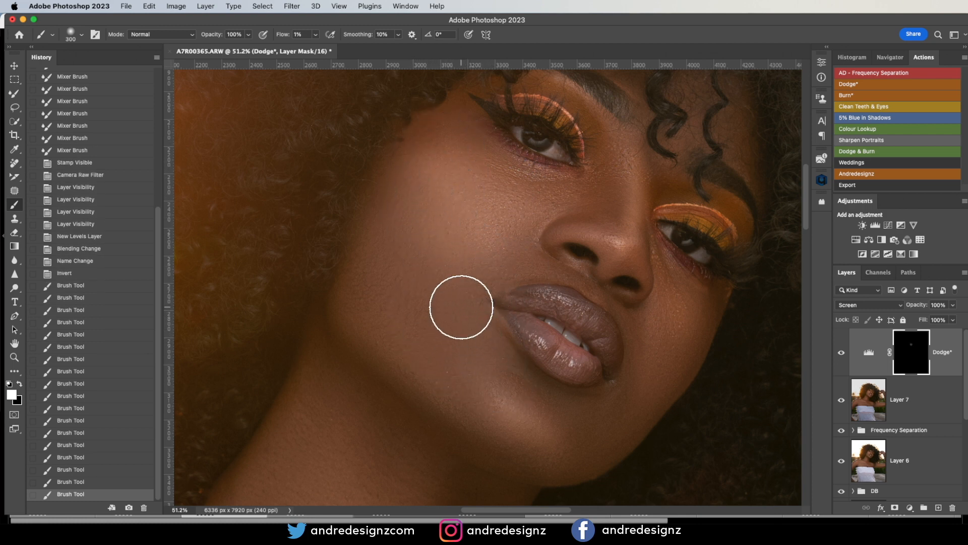
pyautogui.scroll(-5, 462, 307)
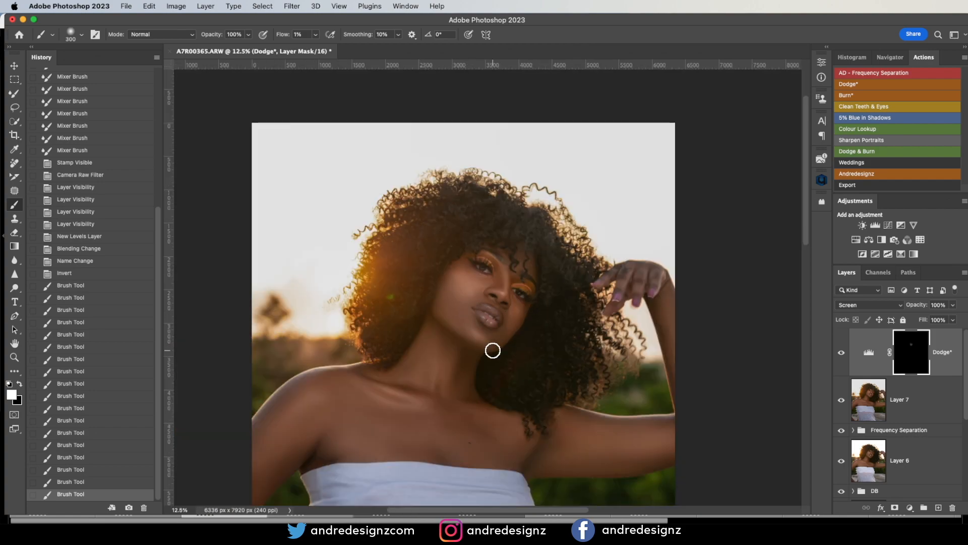
pyautogui.scroll(4, 493, 350)
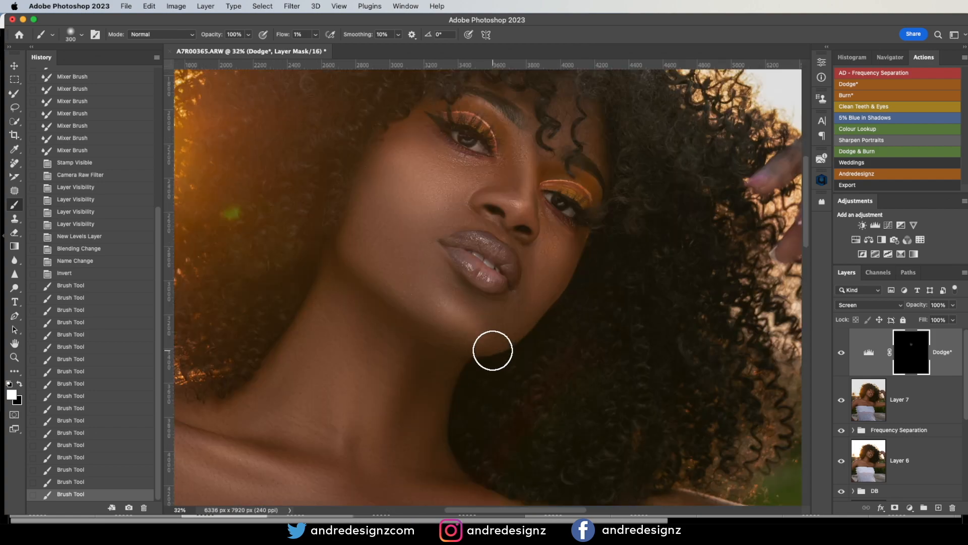
pyautogui.moveTo(400, 161)
pyautogui.mouseDown()
pyautogui.moveTo(391, 207)
pyautogui.moveTo(401, 159)
pyautogui.moveTo(391, 156)
pyautogui.moveTo(410, 157)
pyautogui.moveTo(407, 222)
pyautogui.mouseUp()
pyautogui.moveTo(449, 180)
pyautogui.mouseDown()
pyautogui.moveTo(444, 213)
pyautogui.moveTo(411, 235)
pyautogui.mouseUp()
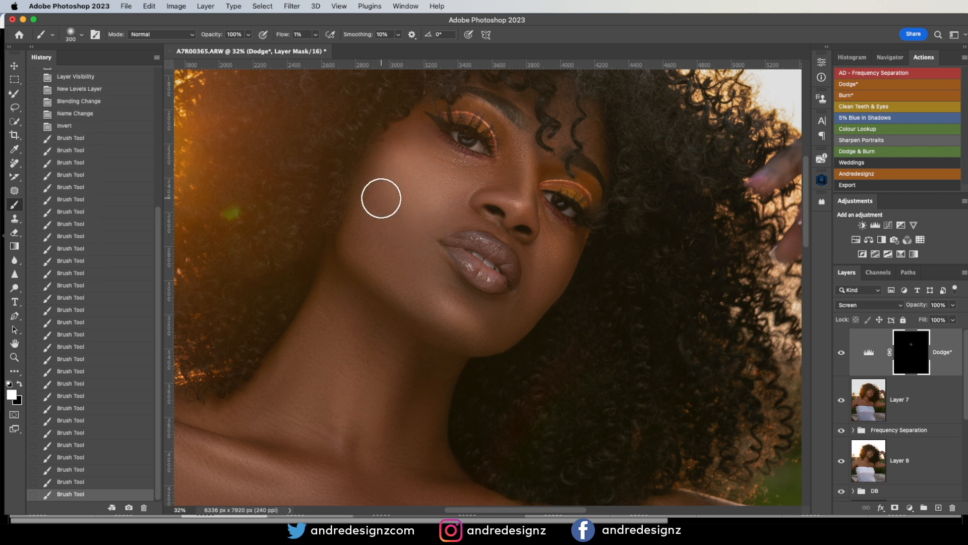
# Set the Dodge* layer's opacity to 66% and stamp all visible layers into a new layer above it.
pyautogui.click(955, 308)
pyautogui.moveTo(954, 318); pyautogui.dragTo(937, 318)
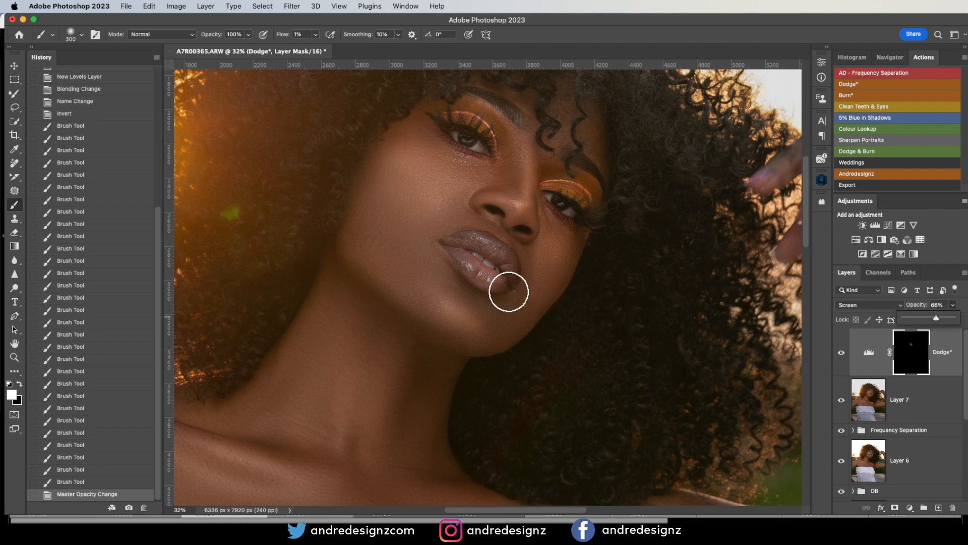
pyautogui.scroll(-6, 508, 287)
pyautogui.moveTo(554, 357); pyautogui.dragTo(573, 292)
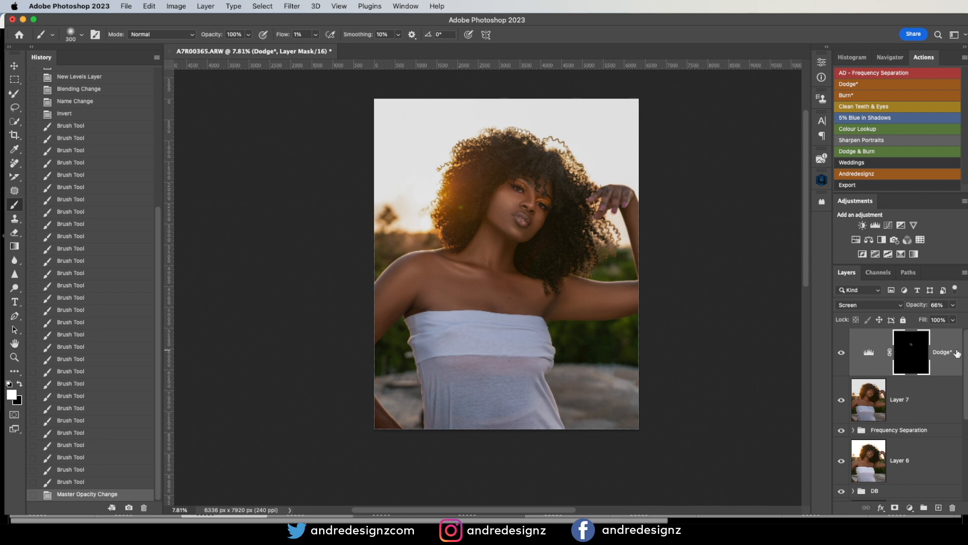
pyautogui.press('super+2')
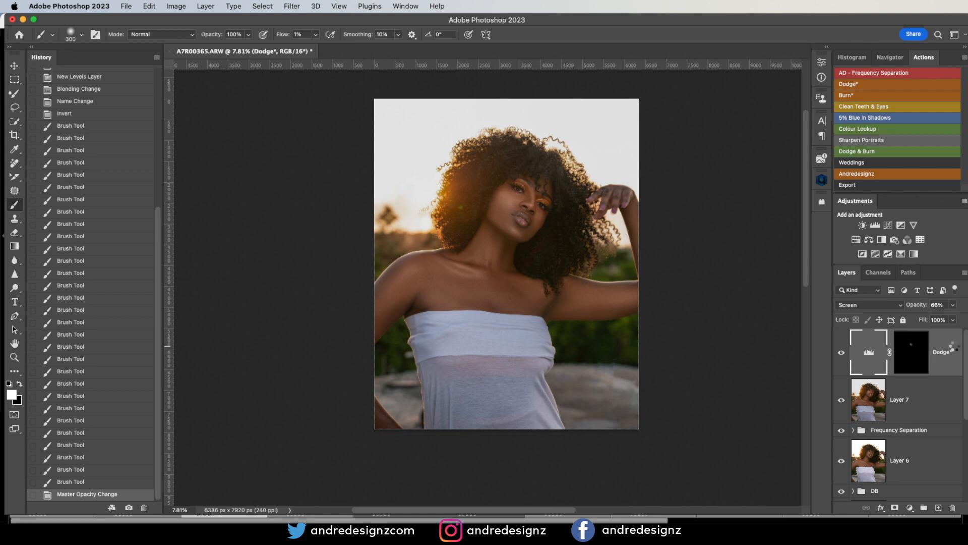
pyautogui.press('super+alt+shift+e')
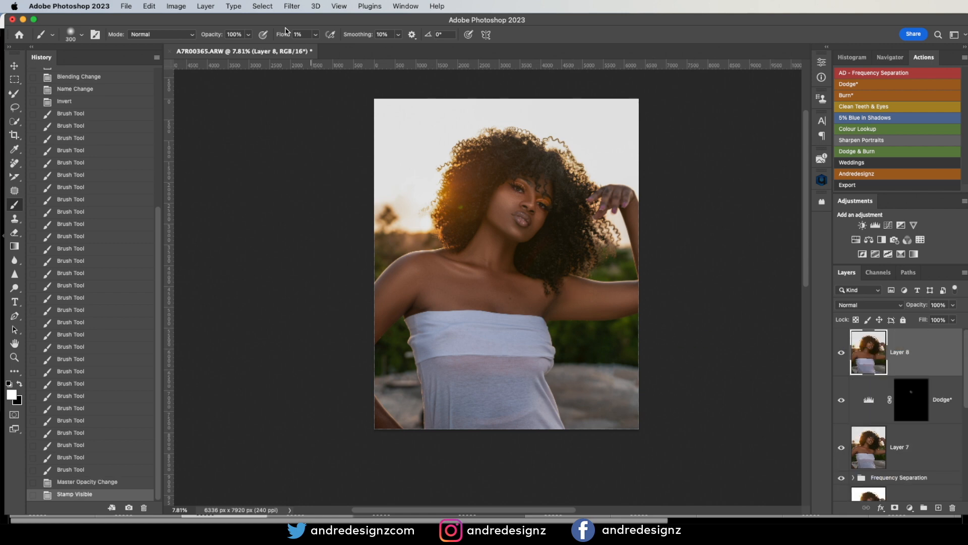
pyautogui.click(293, 7)
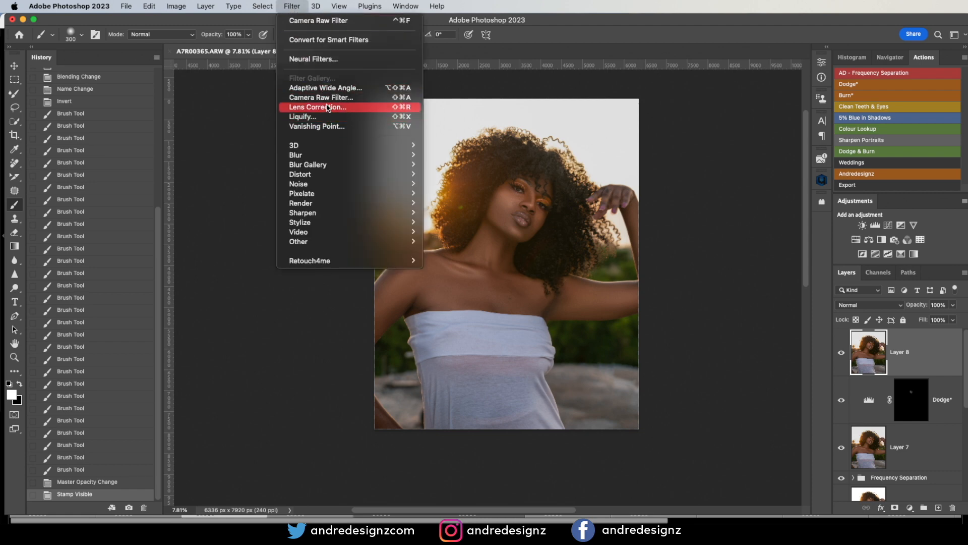
pyautogui.click(327, 99)
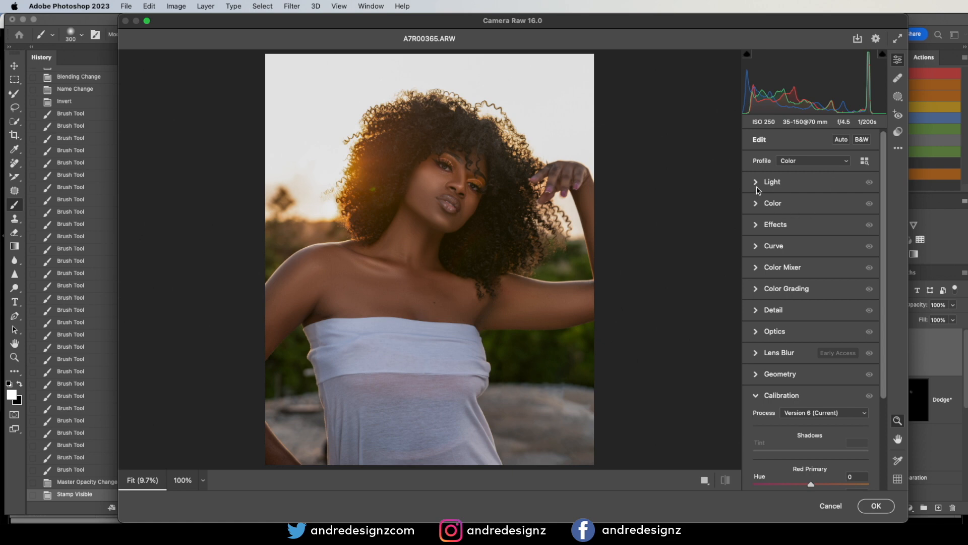
pyautogui.click(756, 182)
pyautogui.click(757, 186)
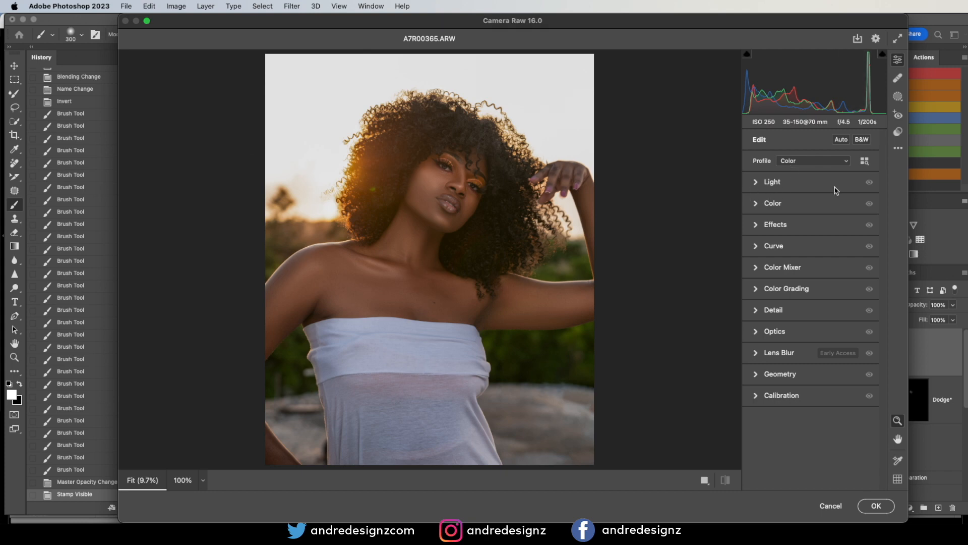
pyautogui.click(756, 186)
pyautogui.click(755, 185)
pyautogui.click(841, 506)
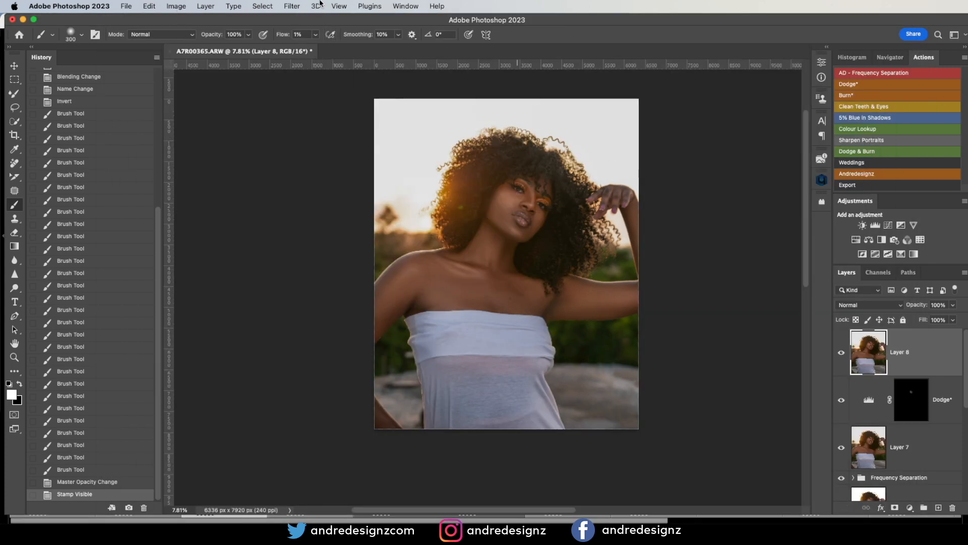
# Open the Camera Raw Filter on the stamped layer and examine its Light, Color, Effects and profile options.
pyautogui.click(292, 6)
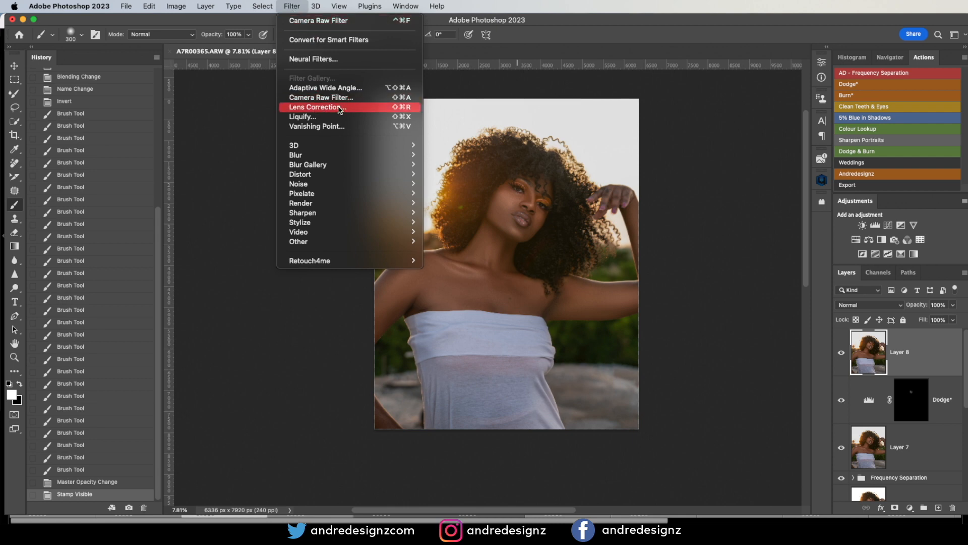
pyautogui.click(342, 97)
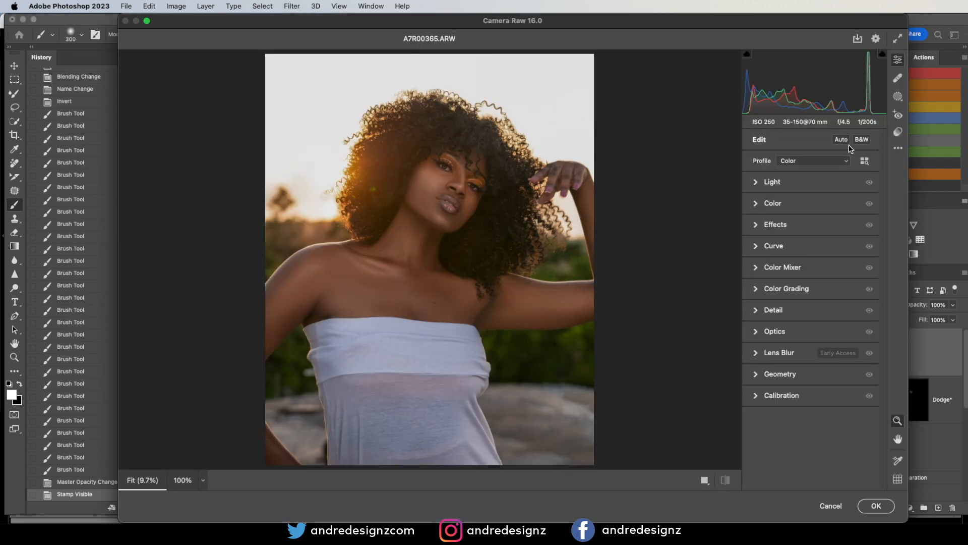
pyautogui.click(900, 149)
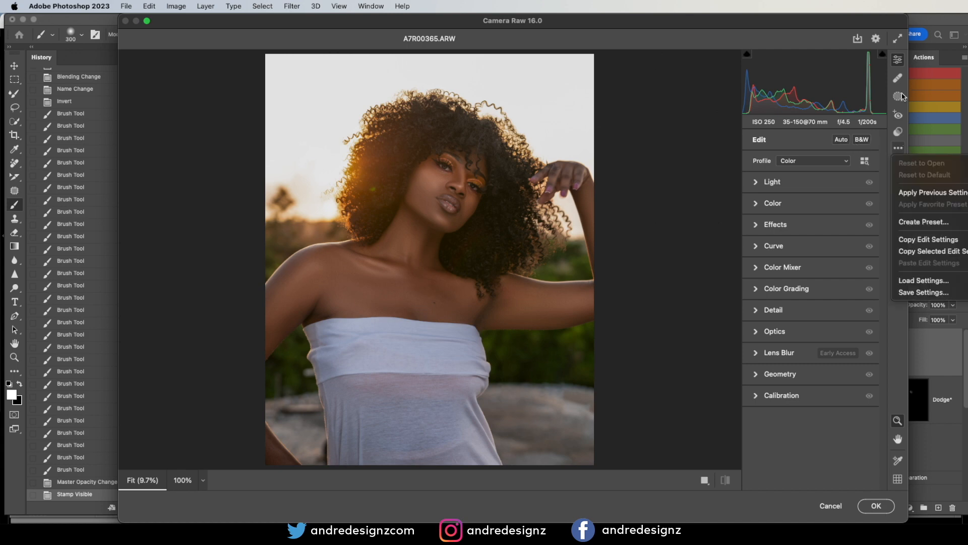
pyautogui.click(756, 182)
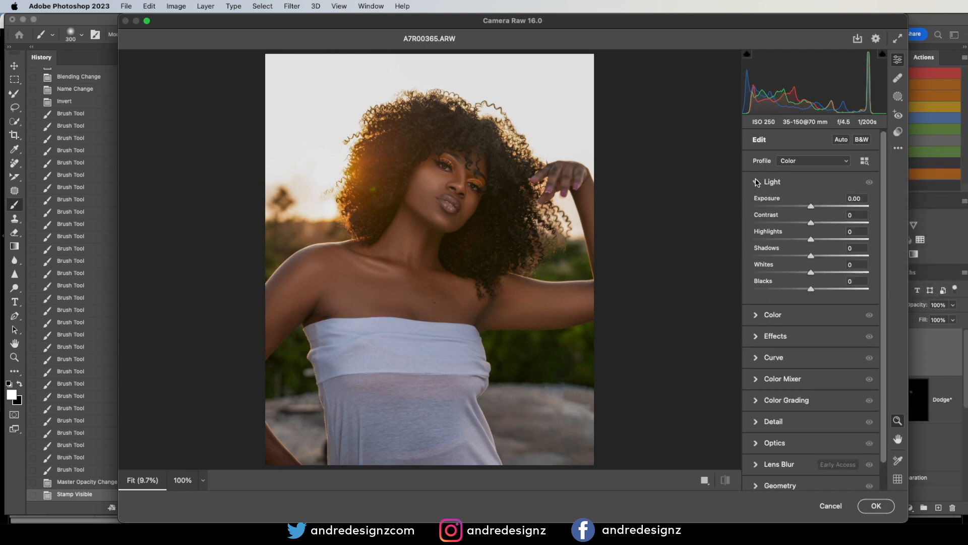
pyautogui.click(756, 182)
pyautogui.click(755, 204)
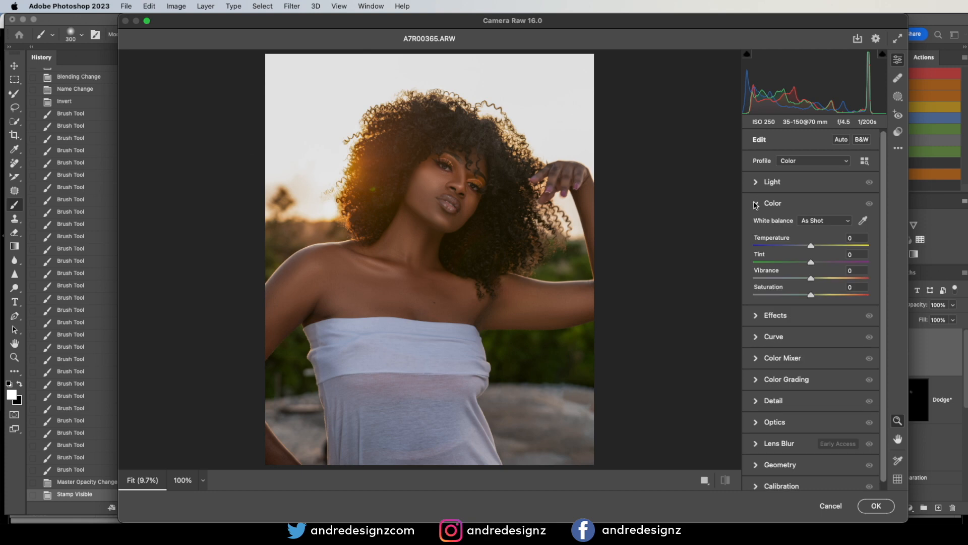
pyautogui.click(755, 204)
pyautogui.click(755, 227)
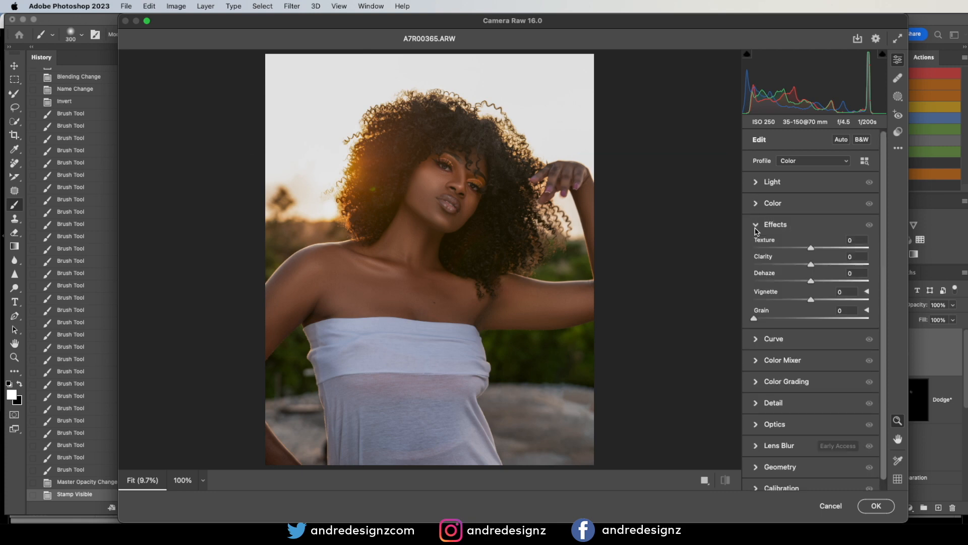
pyautogui.click(757, 227)
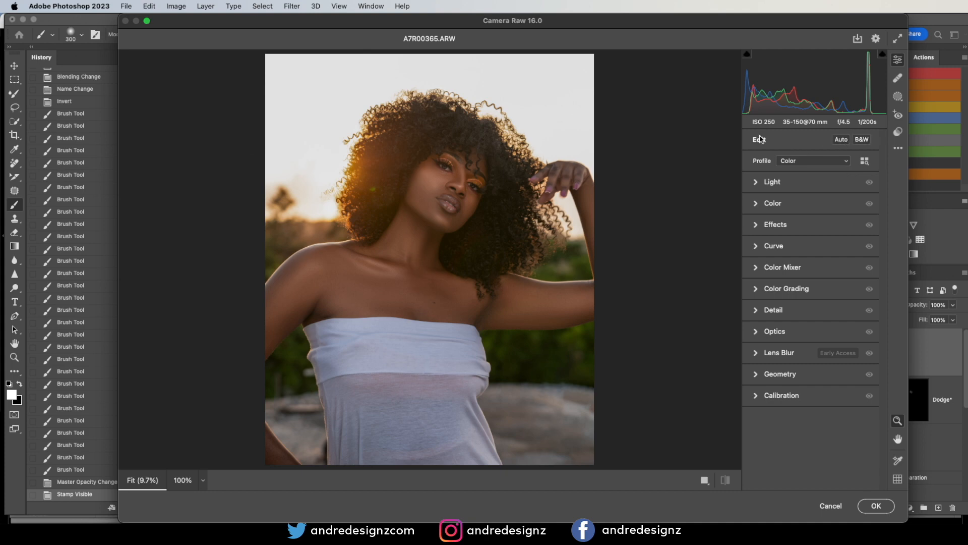
pyautogui.click(864, 161)
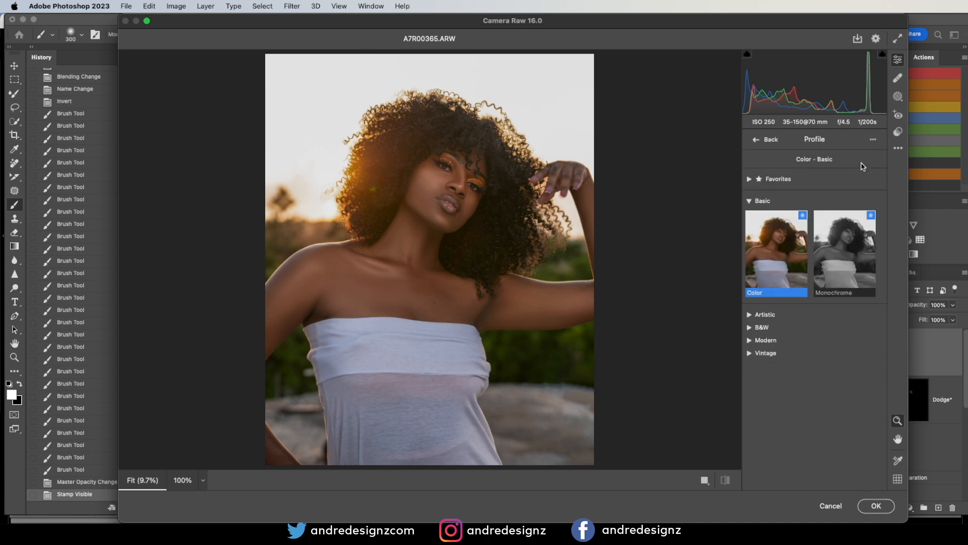
pyautogui.click(759, 139)
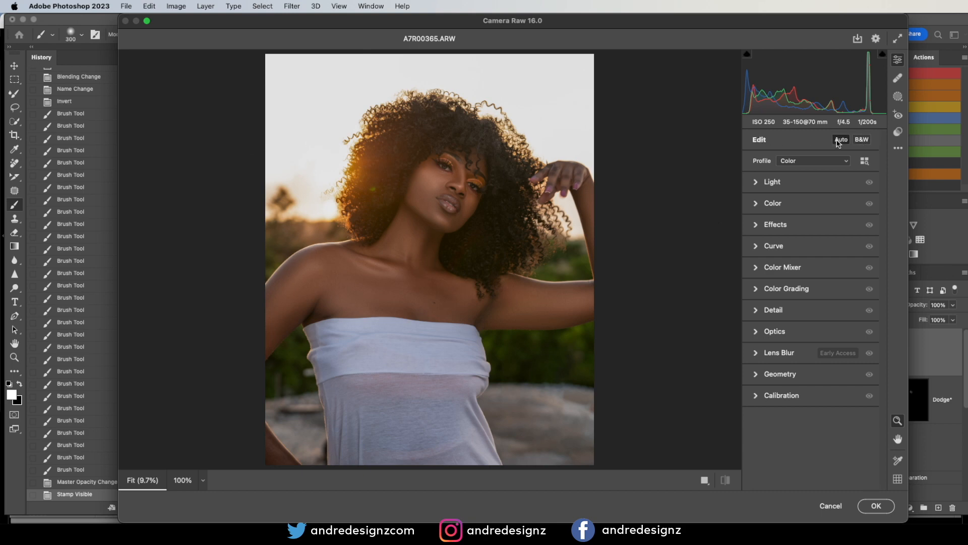
# Look through the Camera Raw healing tools, presets and general preferences, then return to the edit settings.
pyautogui.click(898, 96)
pyautogui.click(898, 78)
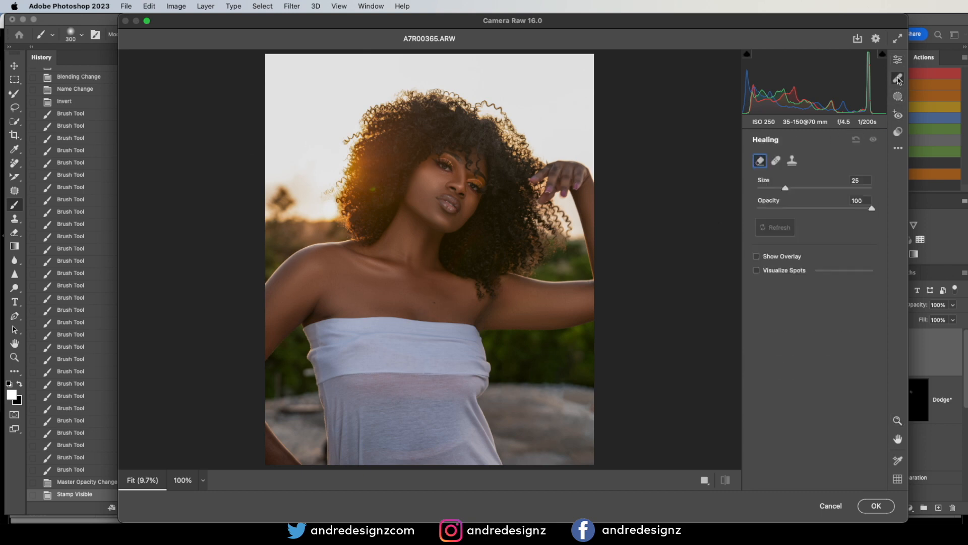
pyautogui.click(898, 132)
pyautogui.click(896, 147)
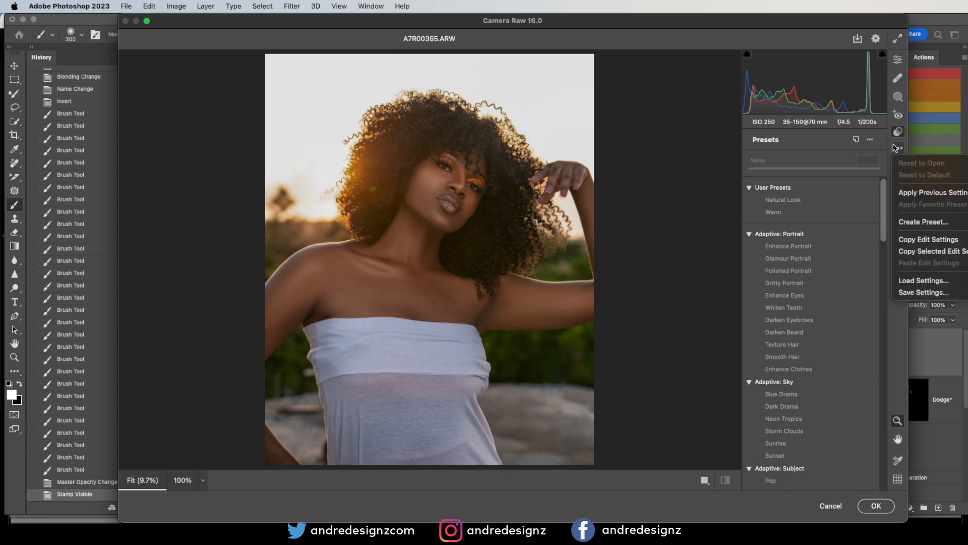
pyautogui.click(898, 132)
pyautogui.click(898, 114)
pyautogui.click(897, 60)
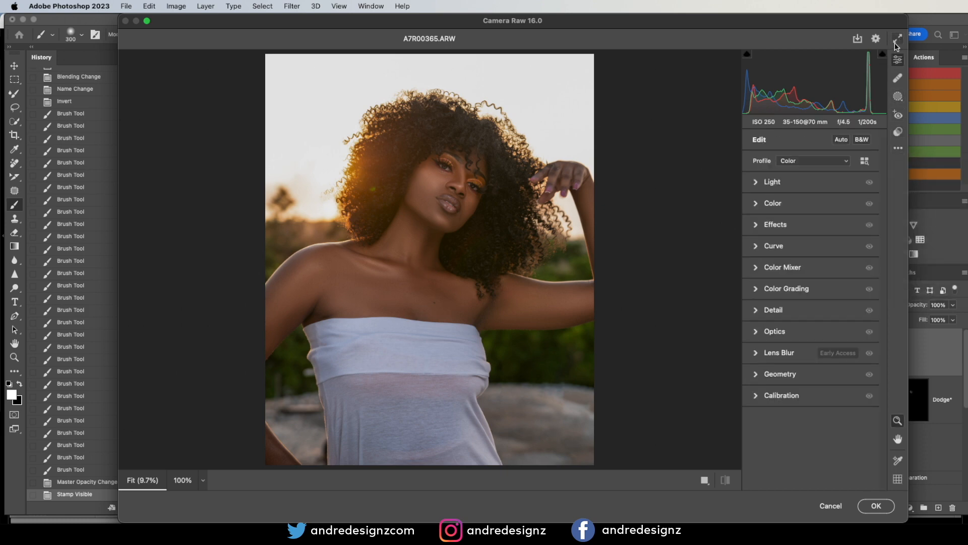
pyautogui.click(874, 41)
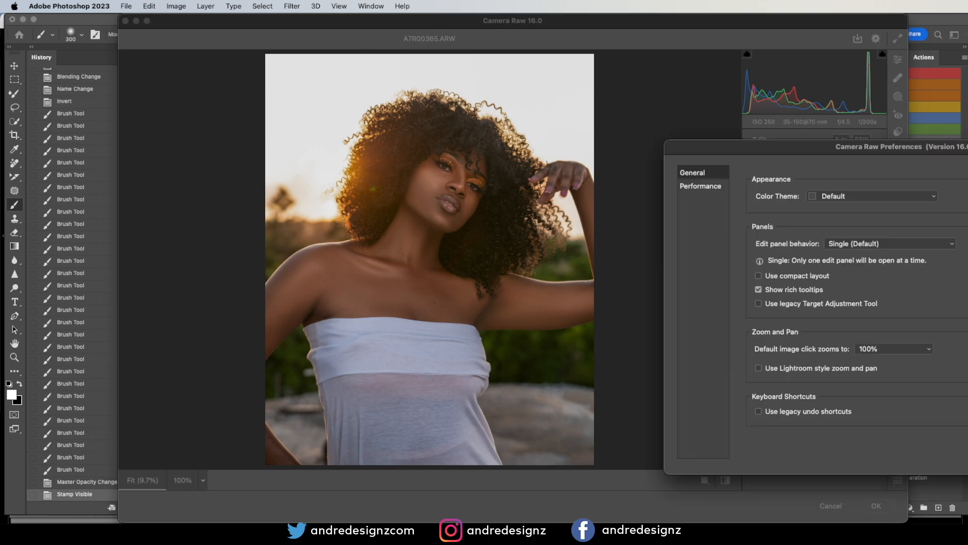
pyautogui.press('Escape')
# Lower the Highlights to -21 in the Camera Raw light adjustments.
pyautogui.click(756, 183)
pyautogui.click(757, 183)
pyautogui.click(757, 183)
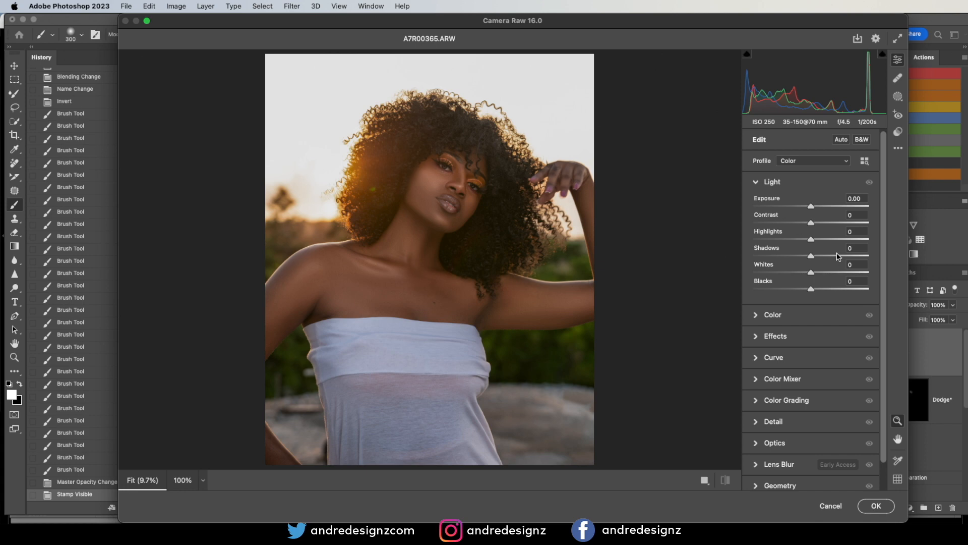
pyautogui.moveTo(809, 240)
pyautogui.mouseDown()
pyautogui.moveTo(832, 240)
pyautogui.moveTo(776, 245)
pyautogui.moveTo(799, 244)
pyautogui.mouseUp()
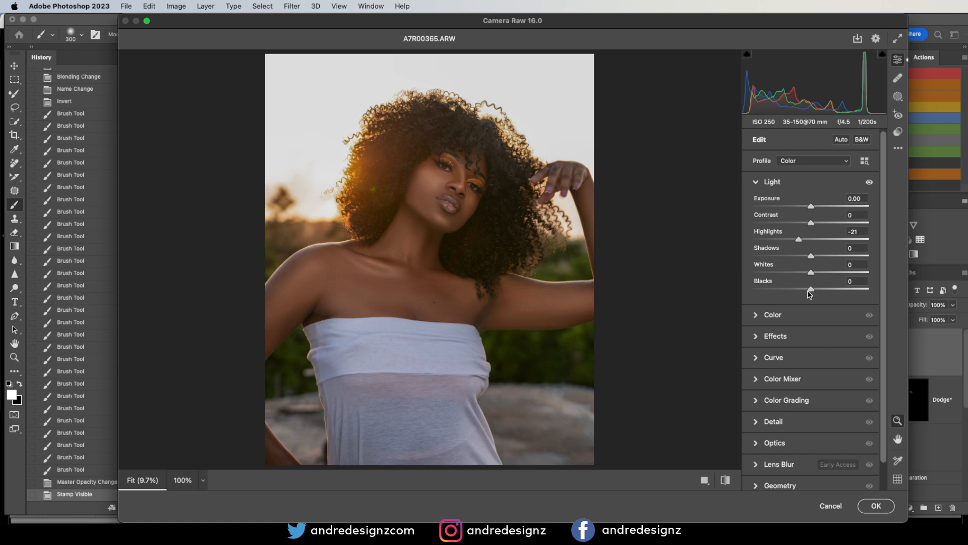
# Shift the Greens hue to +68 in the Camera Raw Color Mixer.
pyautogui.click(759, 382)
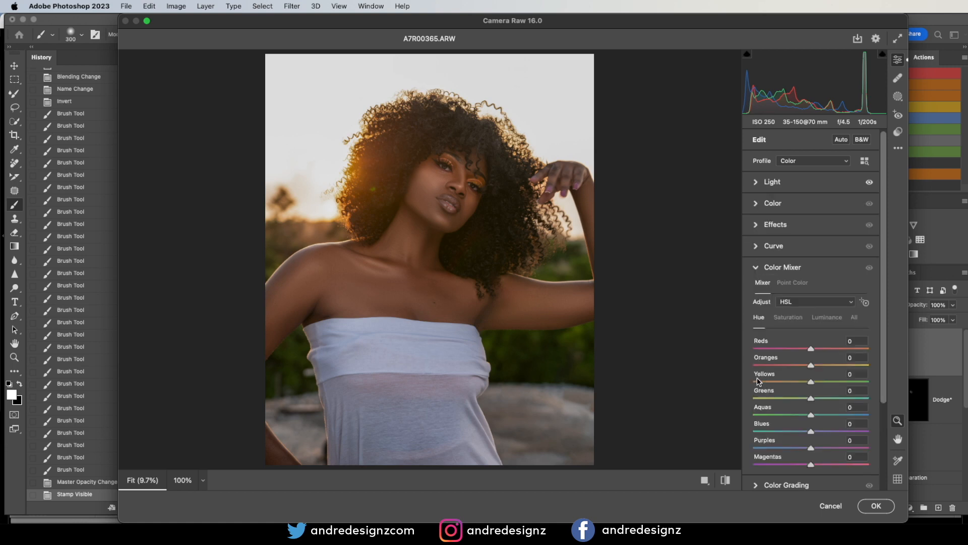
pyautogui.click(802, 318)
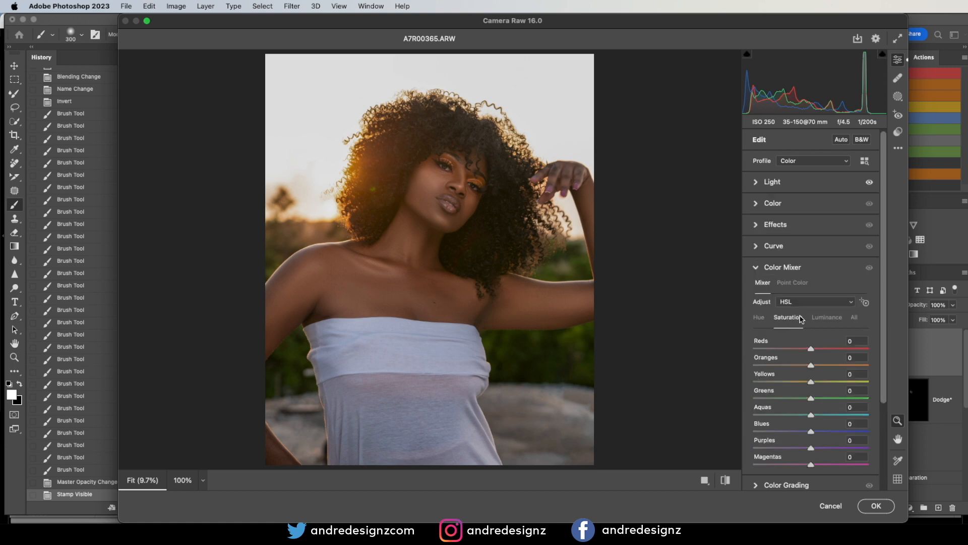
pyautogui.click(760, 318)
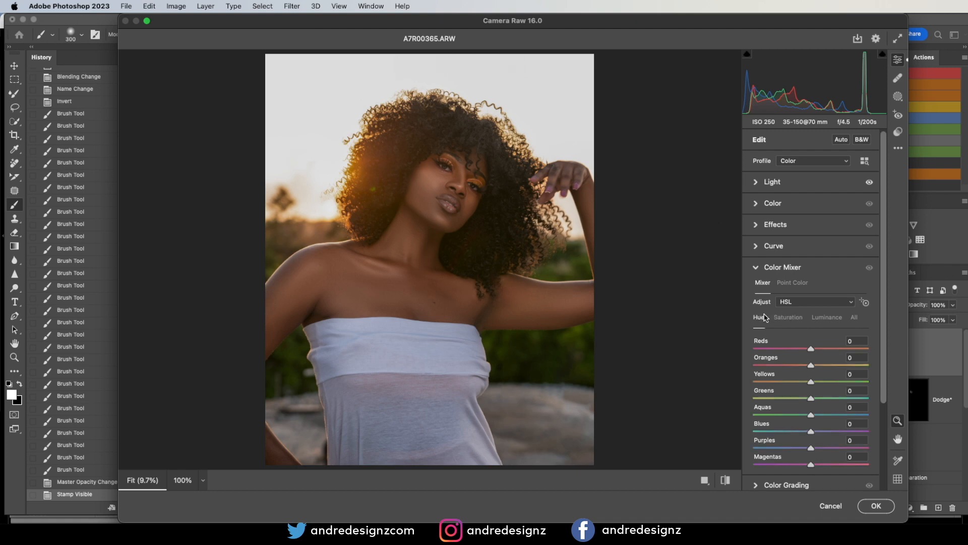
pyautogui.scroll(-5, 814, 338)
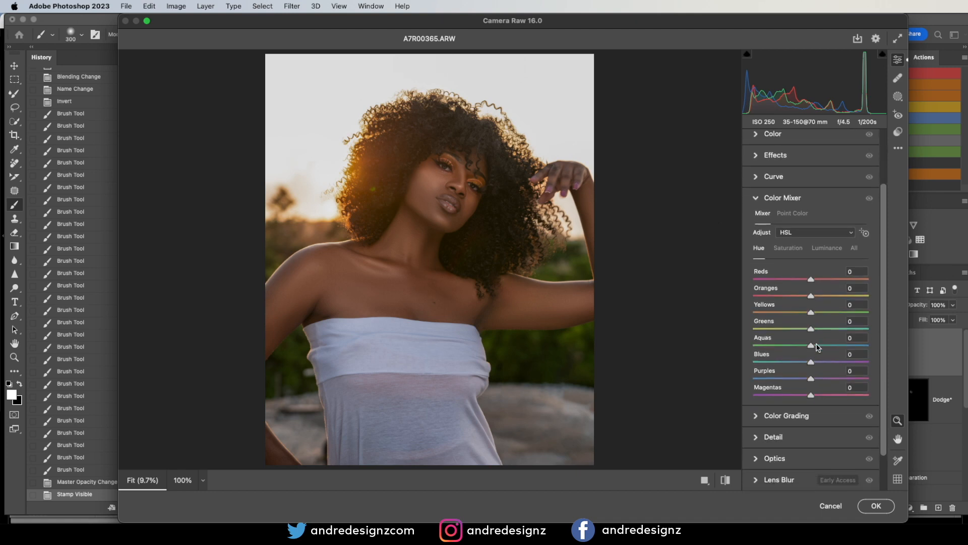
pyautogui.moveTo(811, 329); pyautogui.dragTo(852, 335)
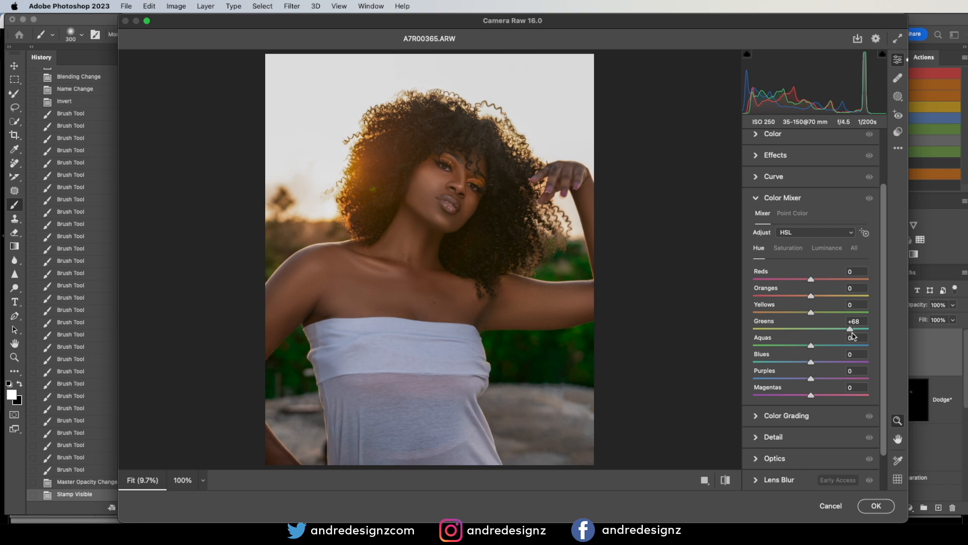
# Fine-tune the Yellows and Oranges hues, apply the Camera Raw Filter, and compare the image with Layer 8 hidden and shown.
pyautogui.moveTo(810, 314)
pyautogui.mouseDown()
pyautogui.moveTo(788, 313)
pyautogui.moveTo(857, 321)
pyautogui.moveTo(816, 321)
pyautogui.mouseUp()
pyautogui.moveTo(812, 297)
pyautogui.mouseDown()
pyautogui.moveTo(823, 297)
pyautogui.moveTo(811, 297)
pyautogui.mouseUp()
pyautogui.click(877, 507)
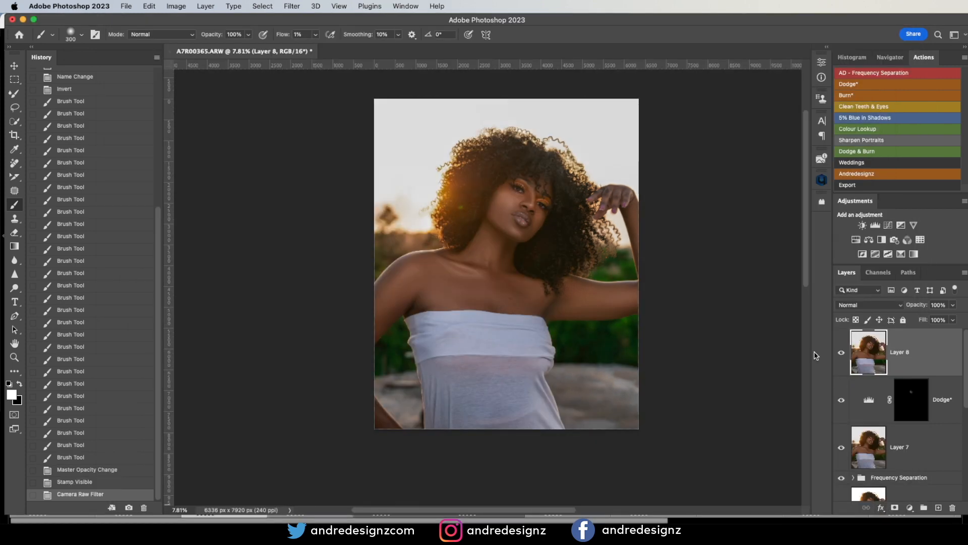
pyautogui.click(841, 352)
pyautogui.click(842, 353)
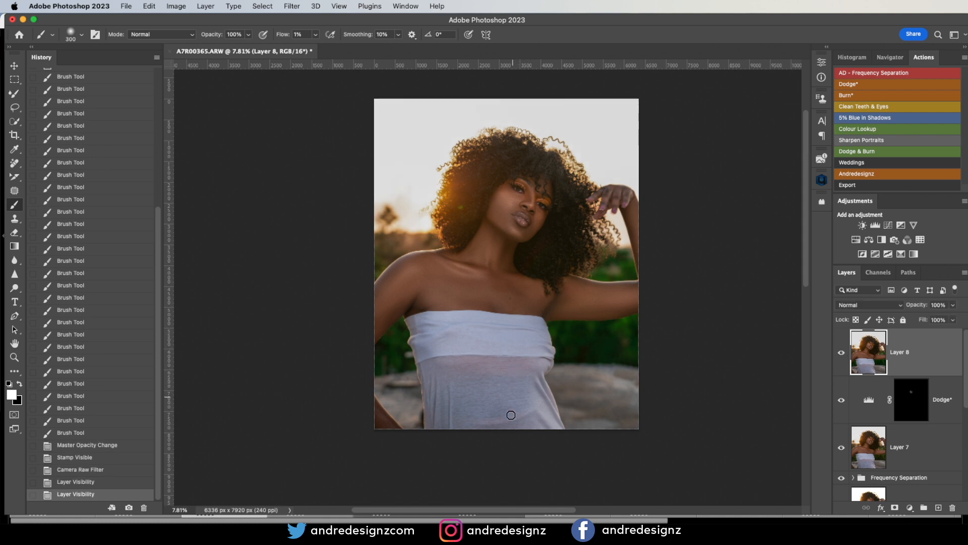
# Outline the blotchy area near the lower hem of the white top with the Patch tool, fill it, and deselect.
pyautogui.scroll(3, 506, 417)
pyautogui.moveTo(506, 417); pyautogui.dragTo(519, 288)
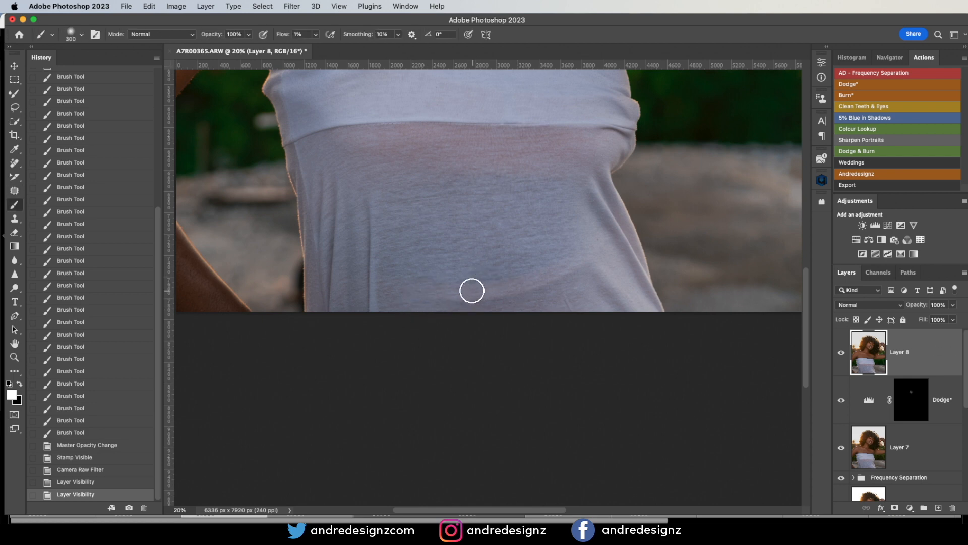
pyautogui.press('j')
pyautogui.moveTo(405, 265)
pyautogui.mouseDown()
pyautogui.moveTo(466, 320)
pyautogui.moveTo(566, 291)
pyautogui.moveTo(565, 244)
pyautogui.moveTo(528, 228)
pyautogui.mouseUp()
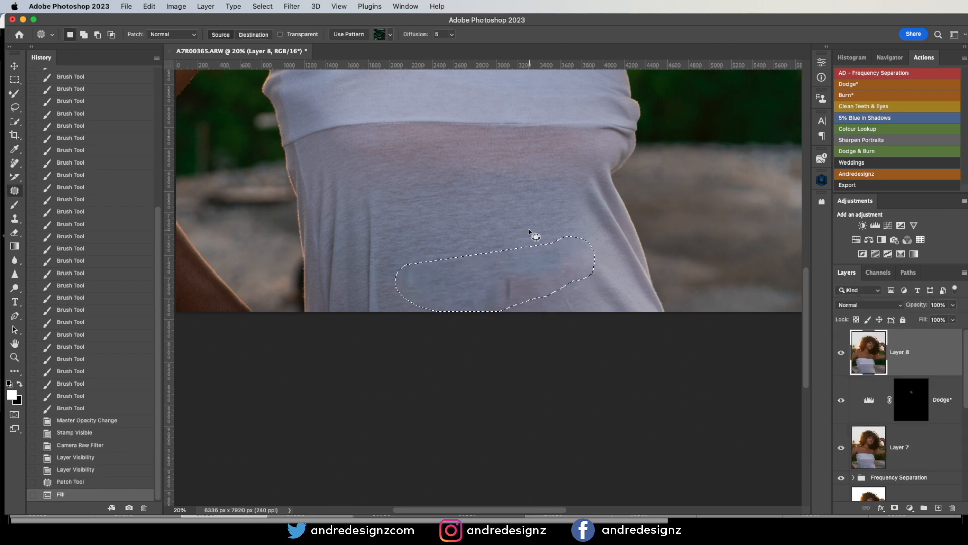
pyautogui.press('super+d')
# Patch the remaining small blotches near the lower hem of the top with clean fabric and deselect.
pyautogui.moveTo(492, 294); pyautogui.dragTo(509, 281)
pyautogui.moveTo(510, 292); pyautogui.dragTo(540, 295)
pyautogui.click(540, 289)
pyautogui.moveTo(563, 258); pyautogui.dragTo(561, 254)
pyautogui.moveTo(552, 257); pyautogui.dragTo(573, 226)
pyautogui.press('super+d')
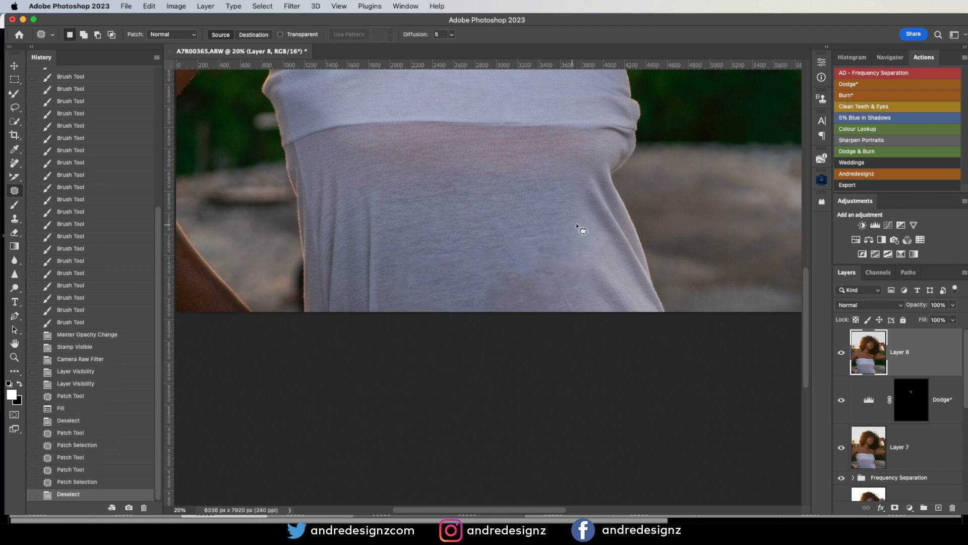
# Check the whole portrait and the face up close, then duplicate Layer 8.
pyautogui.scroll(-10, 568, 224)
pyautogui.moveTo(582, 170); pyautogui.dragTo(522, 283)
pyautogui.scroll(5, 471, 272)
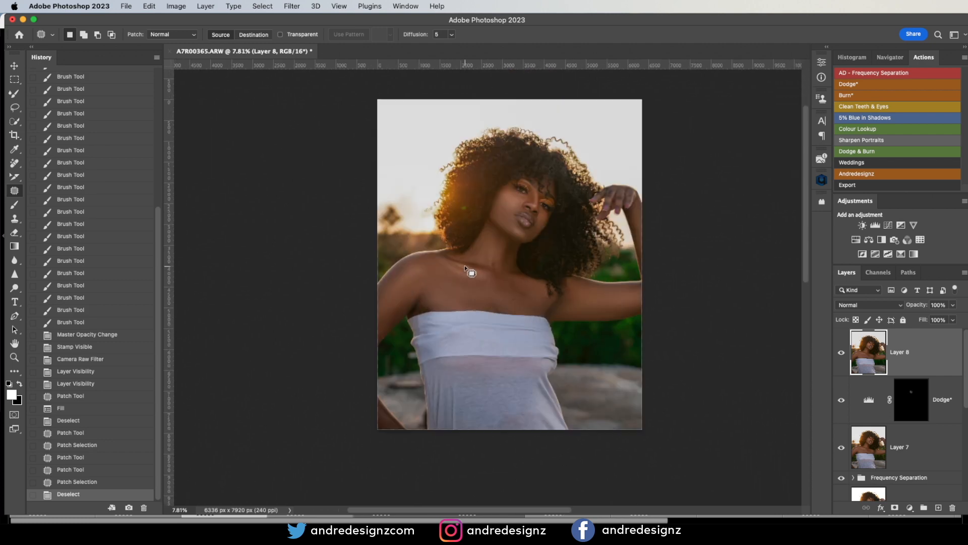
pyautogui.scroll(7, 575, 177)
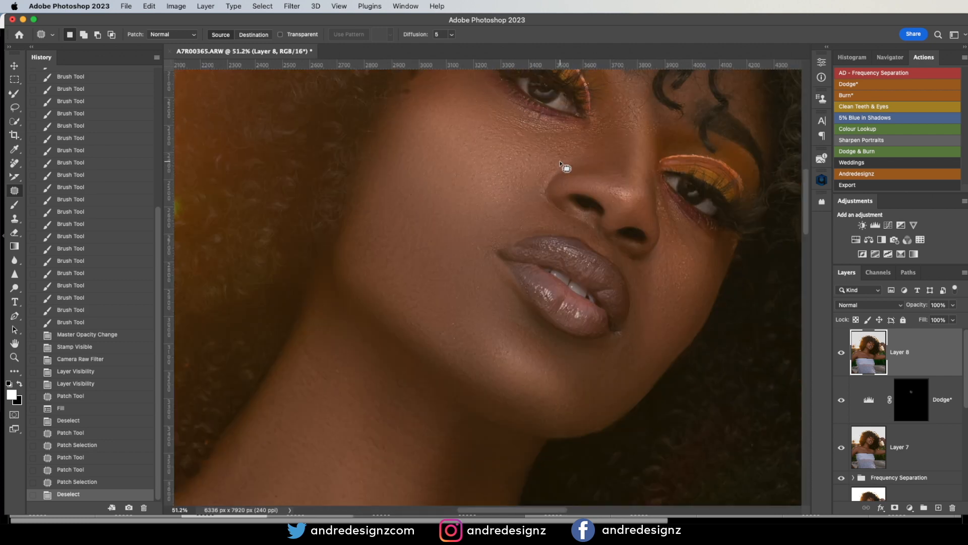
pyautogui.scroll(-7, 534, 186)
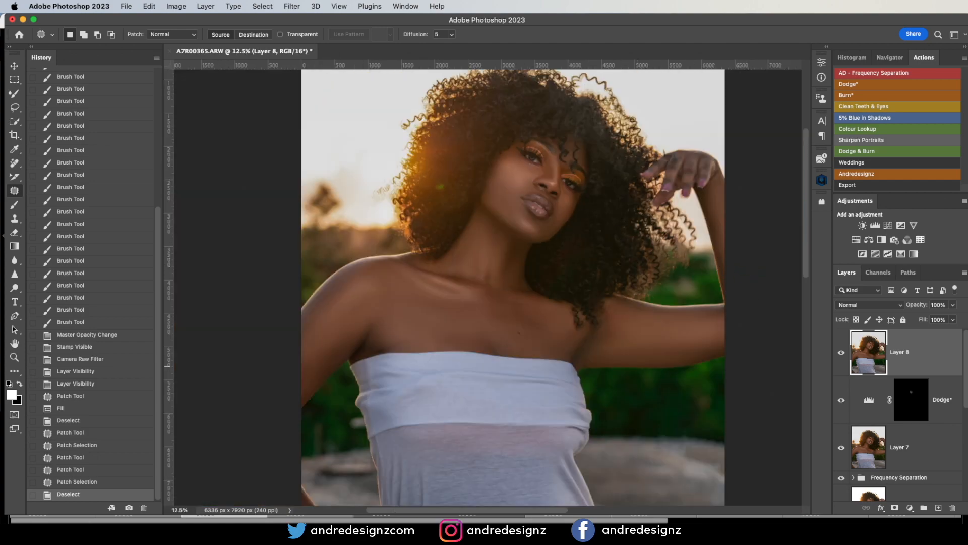
pyautogui.moveTo(938, 357); pyautogui.dragTo(938, 508)
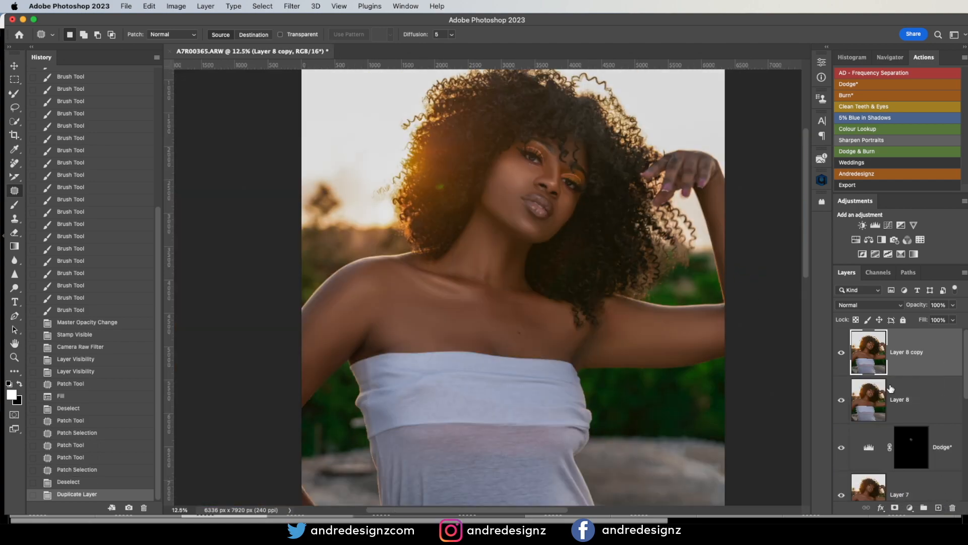
# Apply the Camera Raw Filter to the Layer 8 copy with Dehaze set to +67.
pyautogui.click(292, 6)
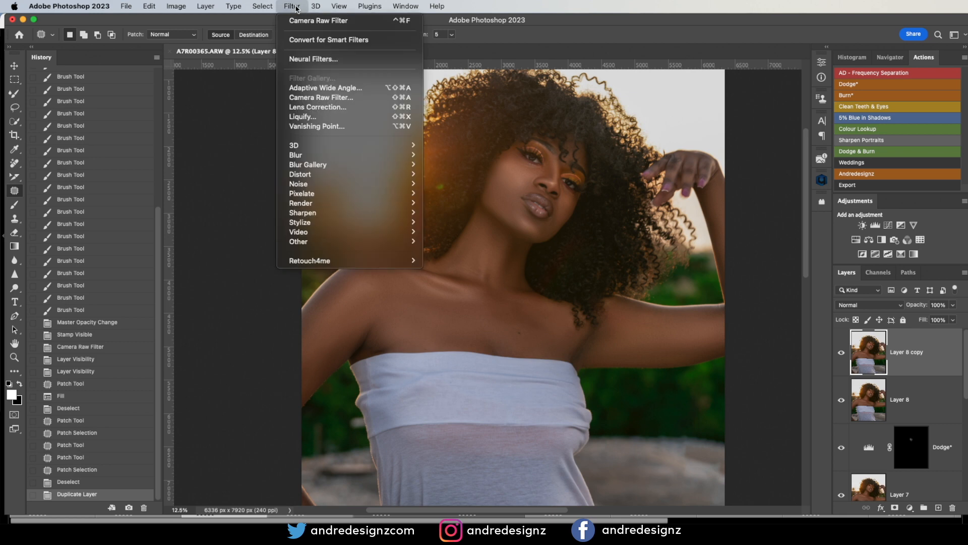
pyautogui.click(323, 99)
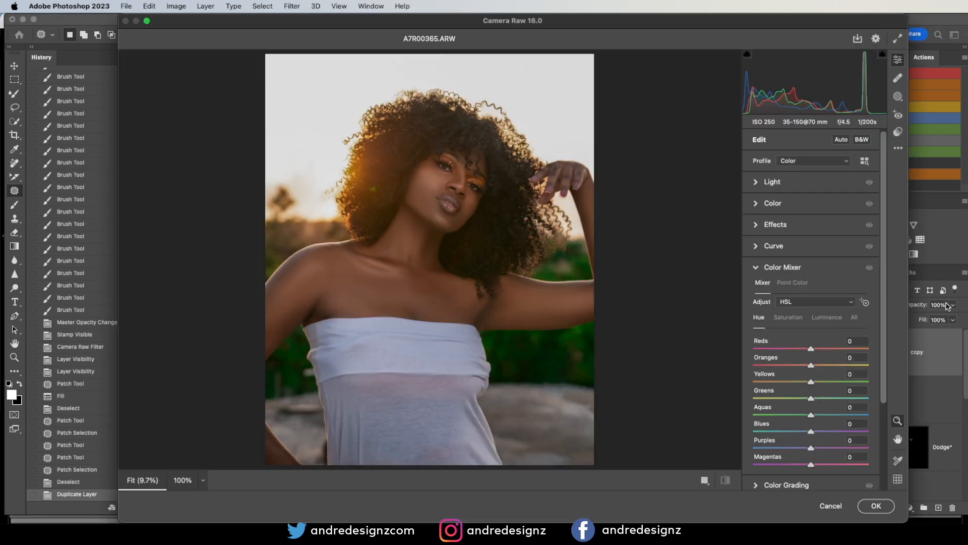
pyautogui.click(755, 183)
pyautogui.click(755, 183)
pyautogui.click(753, 208)
pyautogui.click(754, 210)
pyautogui.click(756, 227)
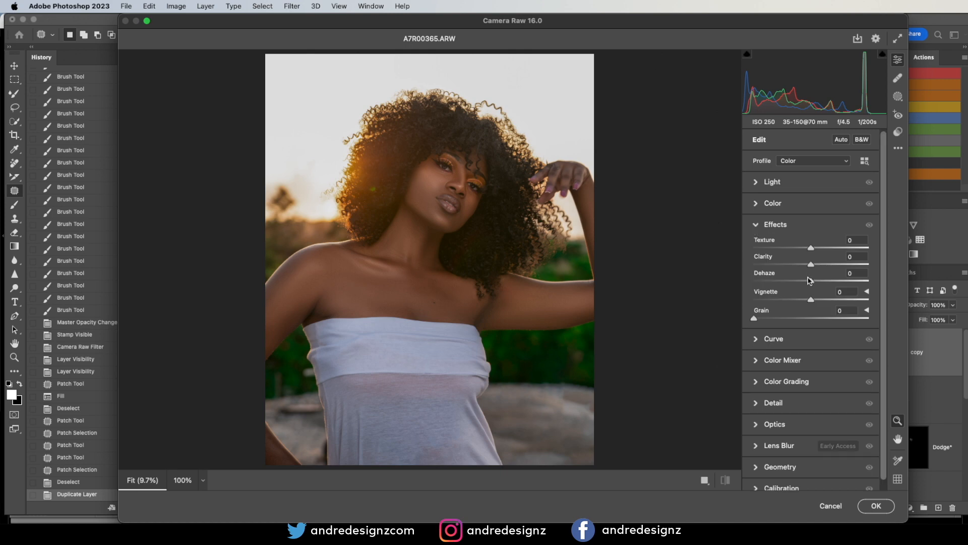
pyautogui.moveTo(813, 284); pyautogui.dragTo(851, 287)
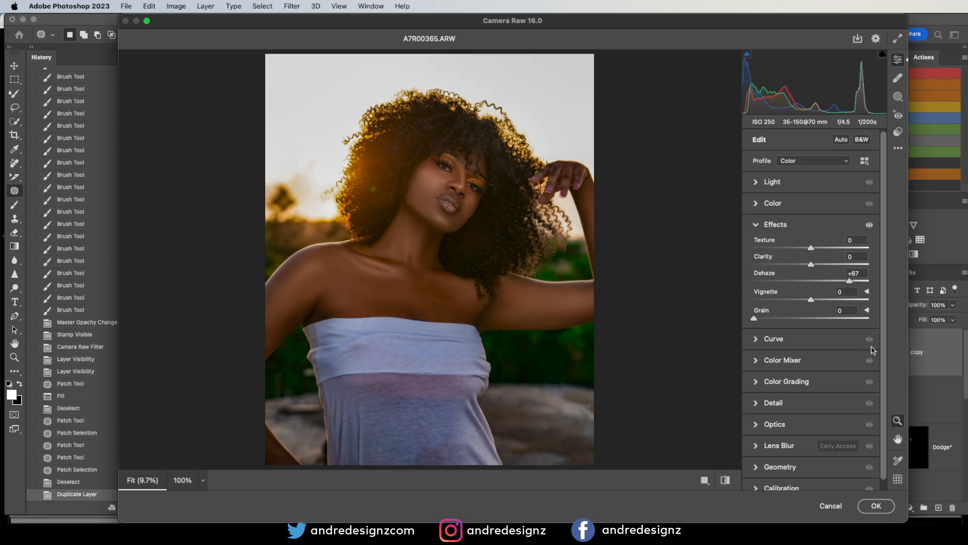
pyautogui.click(877, 505)
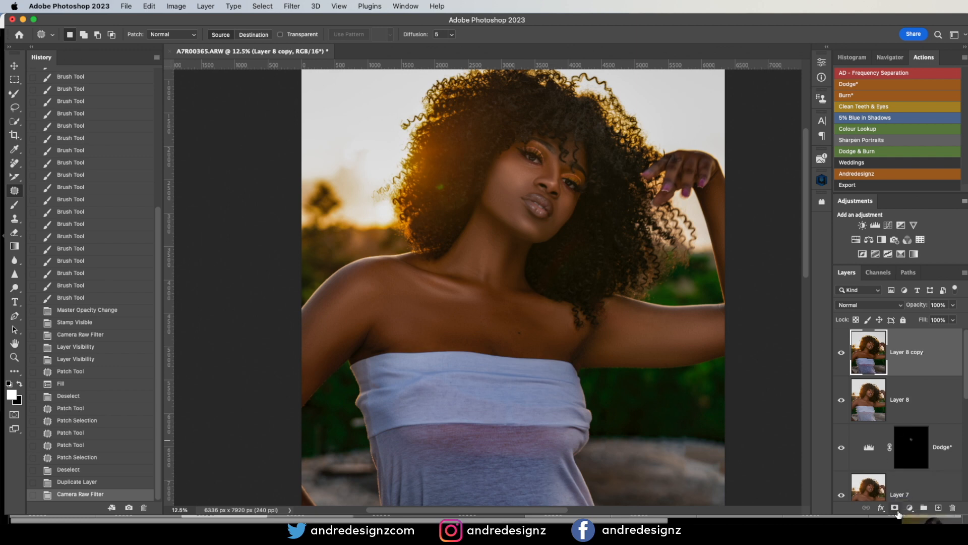
# Add a black layer mask to the dehazed copy and enlarge the brush to 800.
pyautogui.keyDown('alt'); pyautogui.click(895, 507); pyautogui.keyUp('alt')
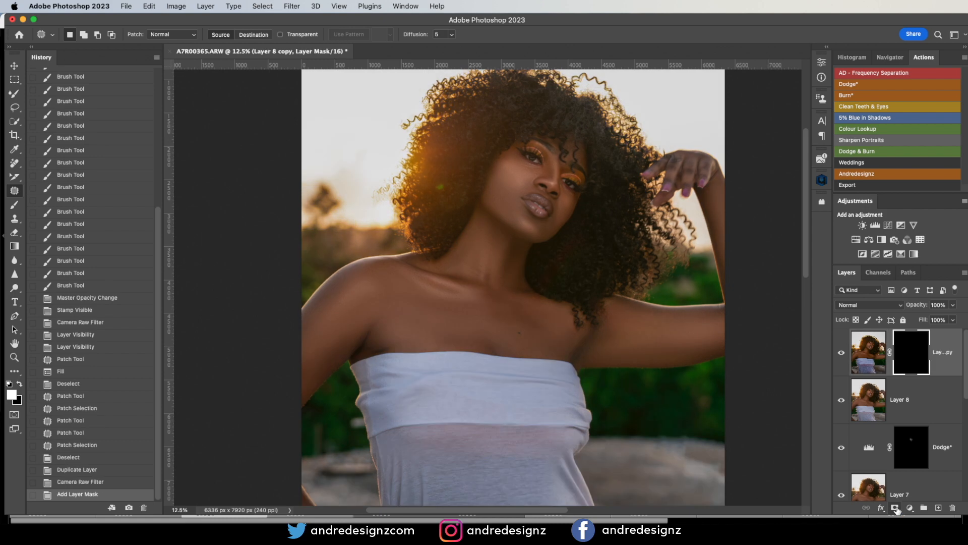
pyautogui.click(14, 205)
pyautogui.press(']')
pyautogui.press(']')
pyautogui.press(']')
pyautogui.press(']')
pyautogui.press(']')
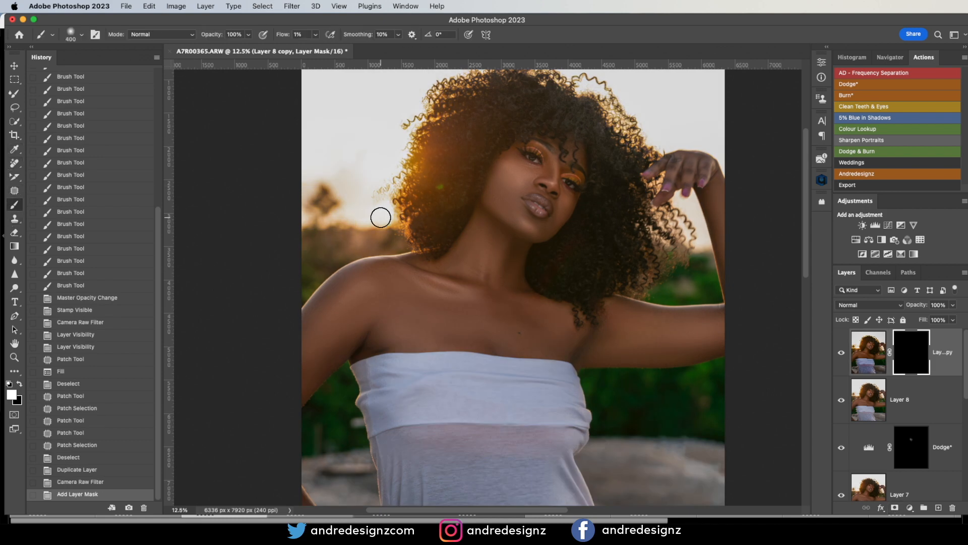
# Try painting the mask over the cheek at 1% flow and undo the last strokes.
pyautogui.moveTo(523, 192); pyautogui.dragTo(511, 194)
pyautogui.moveTo(511, 194); pyautogui.dragTo(511, 216)
pyautogui.moveTo(512, 215)
pyautogui.mouseDown()
pyautogui.moveTo(524, 187)
pyautogui.moveTo(515, 182)
pyautogui.moveTo(512, 218)
pyautogui.mouseUp()
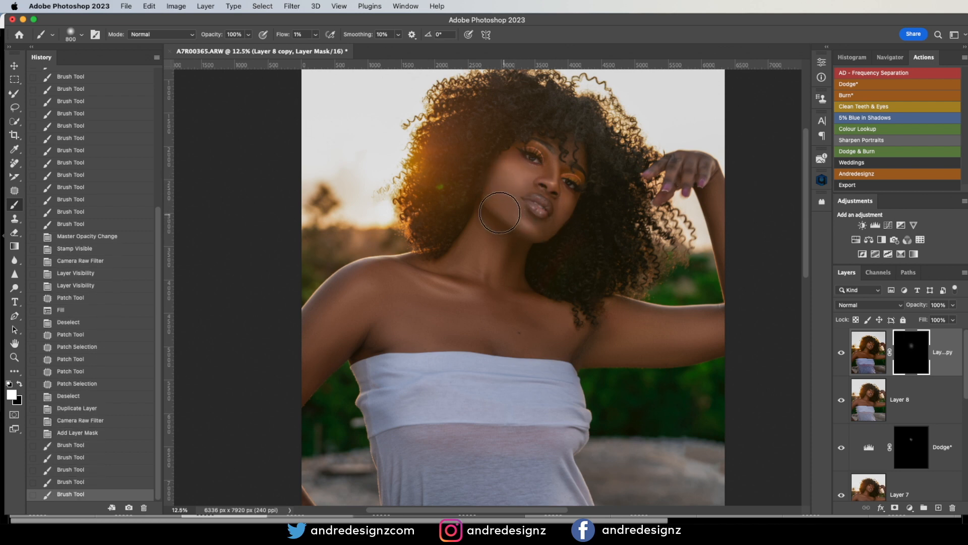
pyautogui.press('super+z')
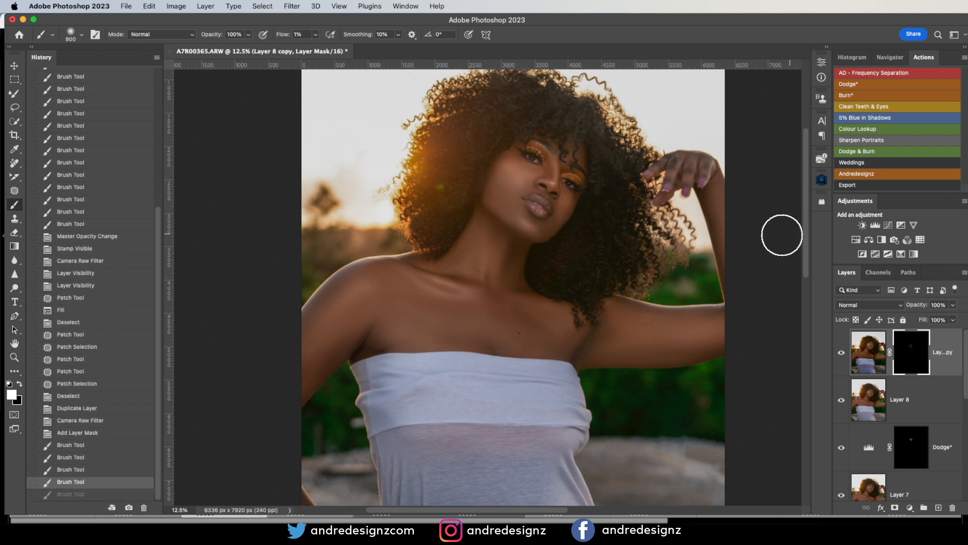
pyautogui.press('super+z')
pyautogui.press('super+z')
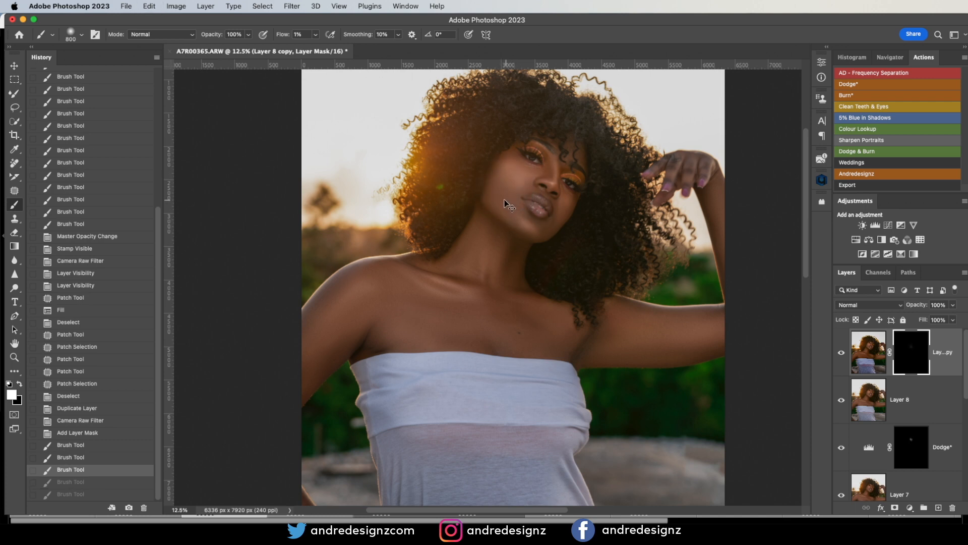
# Set the brush flow to 58%, paint the mask over the cheek and neck, and undo the shoulder stroke.
pyautogui.click(315, 34)
pyautogui.moveTo(312, 47); pyautogui.dragTo(343, 47)
pyautogui.moveTo(516, 190)
pyautogui.mouseDown()
pyautogui.moveTo(509, 171)
pyautogui.moveTo(510, 208)
pyautogui.mouseUp()
pyautogui.moveTo(511, 207)
pyautogui.mouseDown()
pyautogui.moveTo(524, 185)
pyautogui.moveTo(514, 193)
pyautogui.mouseUp()
pyautogui.moveTo(516, 185); pyautogui.dragTo(508, 198)
pyautogui.moveTo(509, 193); pyautogui.dragTo(513, 212)
pyautogui.moveTo(510, 212)
pyautogui.mouseDown()
pyautogui.moveTo(520, 262)
pyautogui.moveTo(468, 285)
pyautogui.mouseUp()
pyautogui.moveTo(411, 307); pyautogui.dragTo(307, 378)
pyautogui.hotkey('ctrl', 'z')
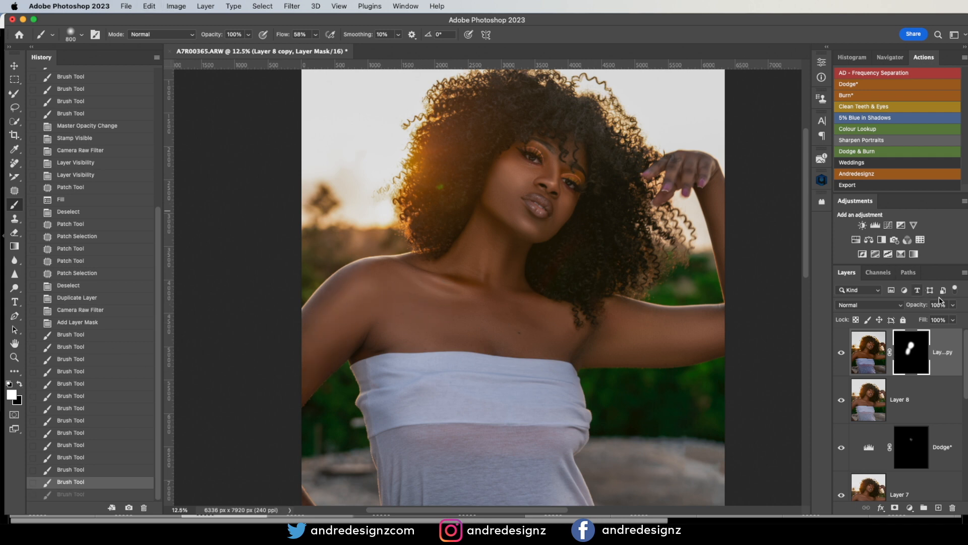
# Set the brush flow to 23% and paint the dehazed effect onto the shoulder and both upper arms.
pyautogui.click(316, 34)
pyautogui.moveTo(305, 49); pyautogui.dragTo(297, 49)
pyautogui.moveTo(394, 283); pyautogui.dragTo(315, 354)
pyautogui.moveTo(366, 273); pyautogui.dragTo(309, 330)
pyautogui.moveTo(594, 335); pyautogui.dragTo(782, 323)
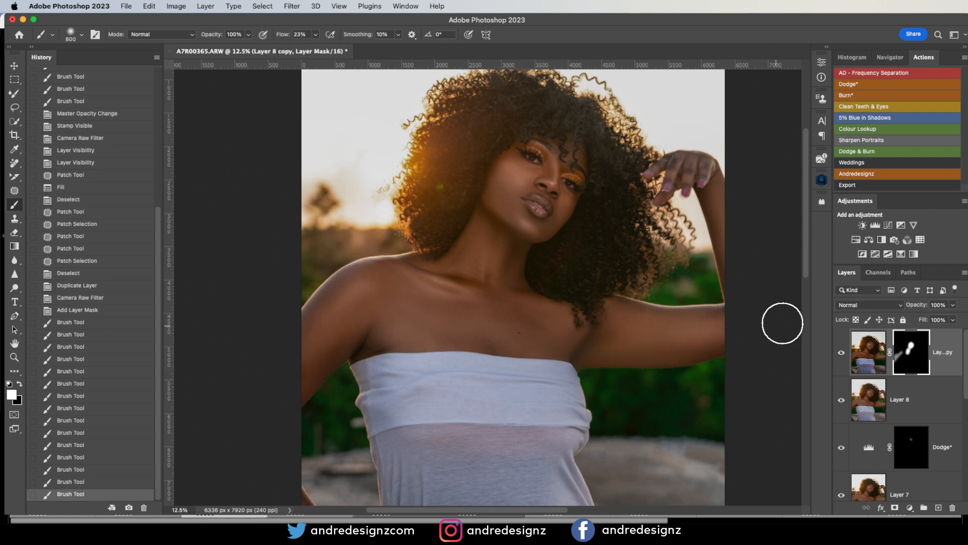
pyautogui.moveTo(686, 323); pyautogui.dragTo(695, 318)
# Paint the dehazed effect onto the chest, face and neck through the layer mask at 23% flow.
pyautogui.moveTo(487, 335); pyautogui.dragTo(372, 370)
pyautogui.moveTo(462, 326)
pyautogui.mouseDown()
pyautogui.moveTo(399, 309)
pyautogui.moveTo(373, 333)
pyautogui.mouseUp()
pyautogui.moveTo(524, 341); pyautogui.dragTo(470, 348)
pyautogui.moveTo(526, 210); pyautogui.dragTo(509, 169)
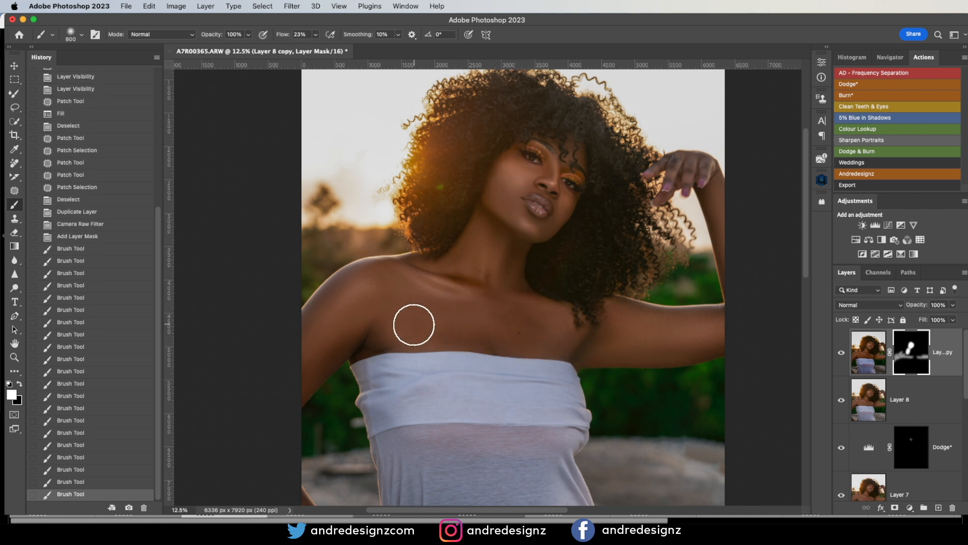
pyautogui.moveTo(581, 355)
pyautogui.mouseDown()
pyautogui.moveTo(531, 337)
pyautogui.moveTo(447, 336)
pyautogui.mouseUp()
pyautogui.moveTo(487, 250); pyautogui.dragTo(461, 313)
# Compare the image with the masked dehaze layer hidden and shown, then stamp all visible layers into a new layer.
pyautogui.scroll(-6, 585, 328)
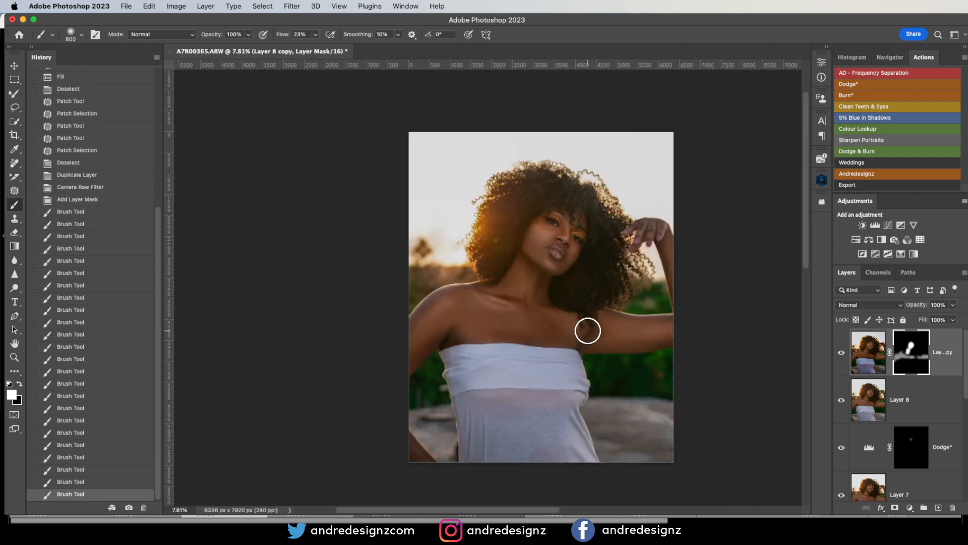
pyautogui.scroll(4, 610, 327)
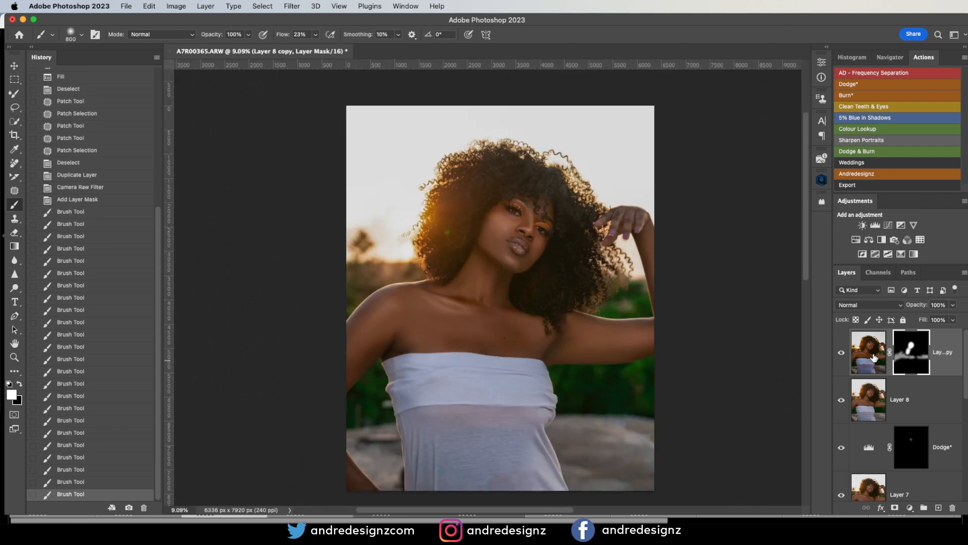
pyautogui.click(841, 353)
pyautogui.click(841, 353)
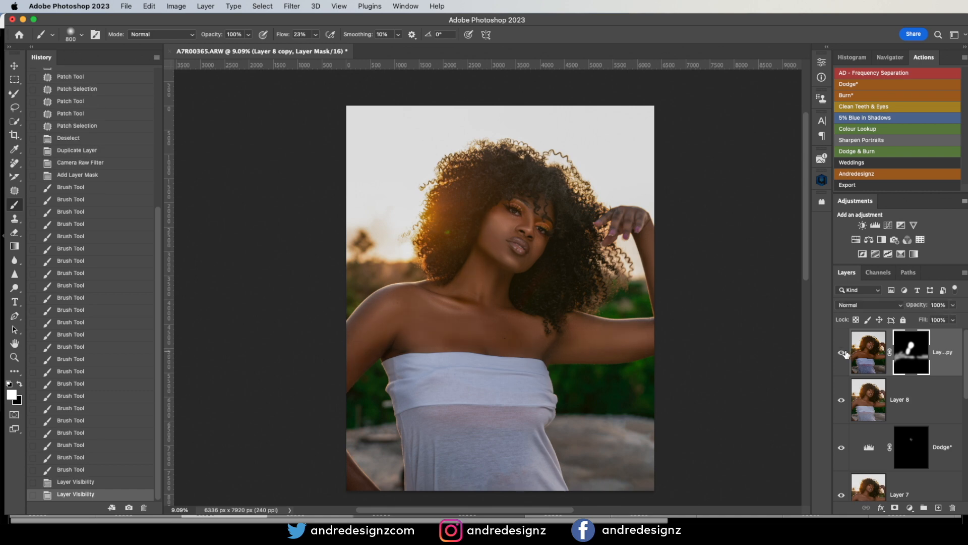
pyautogui.press('super+2')
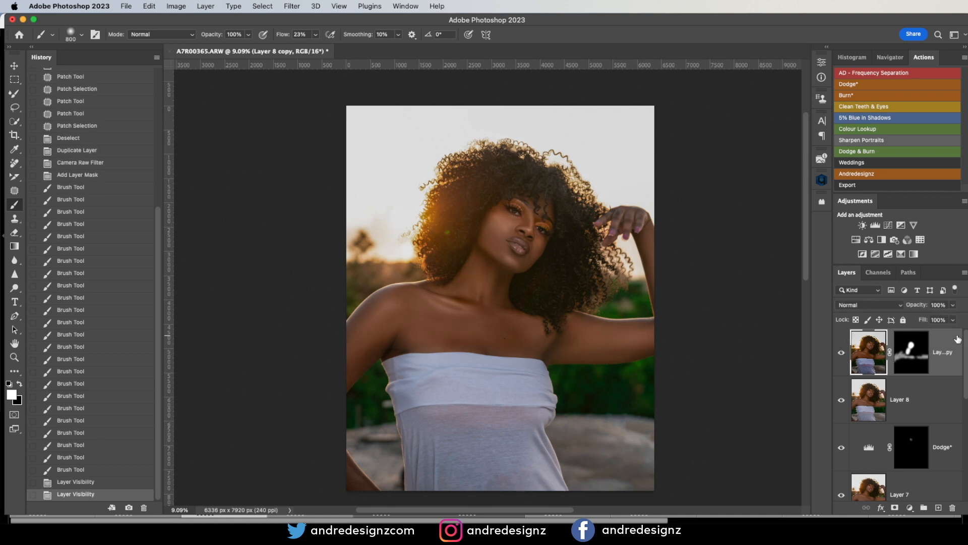
pyautogui.press('super+alt+shift+e')
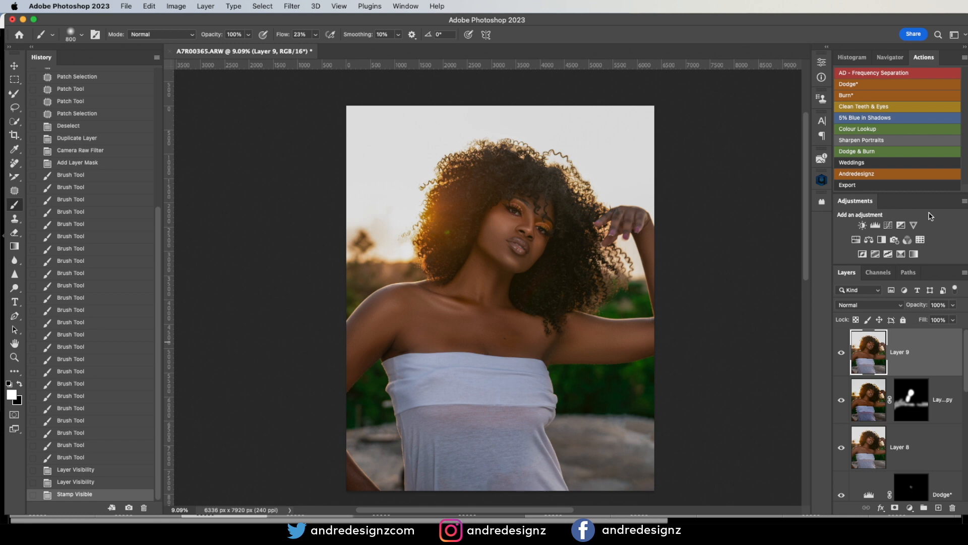
# Add a Curves adjustment layer with a midtone point at input 120, output 128, and slightly lift the highlights and shadows.
pyautogui.click(901, 225)
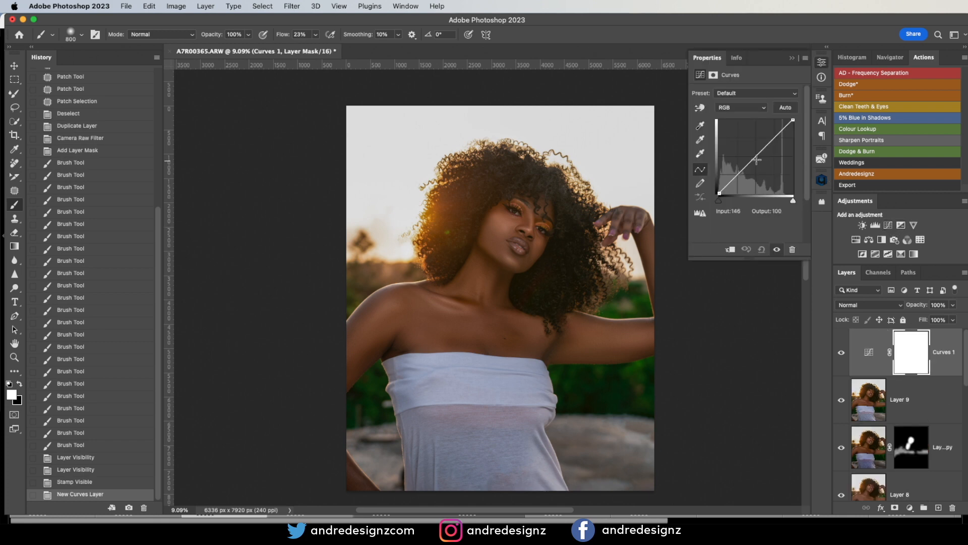
pyautogui.moveTo(752, 157); pyautogui.dragTo(754, 156)
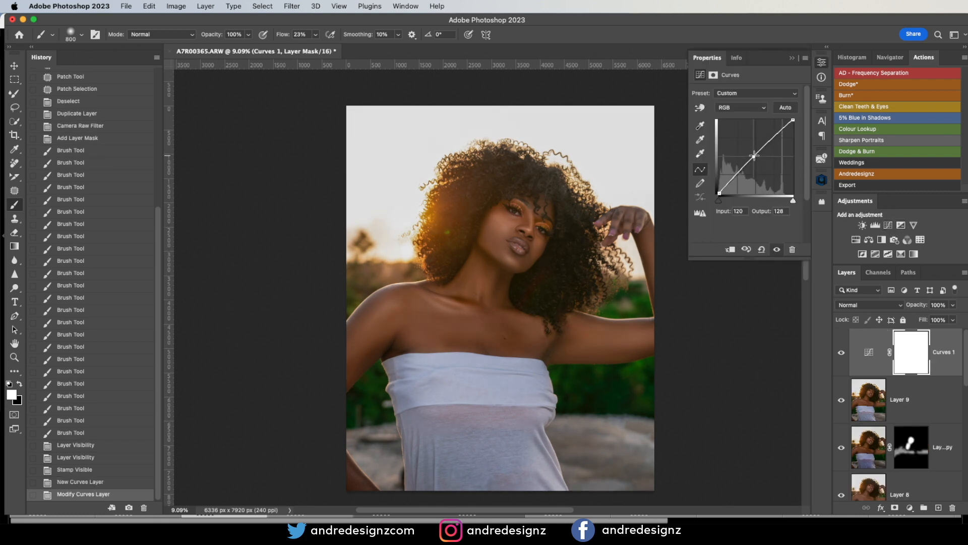
pyautogui.moveTo(779, 133); pyautogui.dragTo(780, 131)
pyautogui.moveTo(725, 187); pyautogui.dragTo(726, 186)
# Stamp the visible layers above Curves 1 and run the AD - Frequency Separation action with a 10-pixel Gaussian Blur radius.
pyautogui.click(943, 348)
pyautogui.hotkey('ctrl', 'shift', 'alt', 'e')
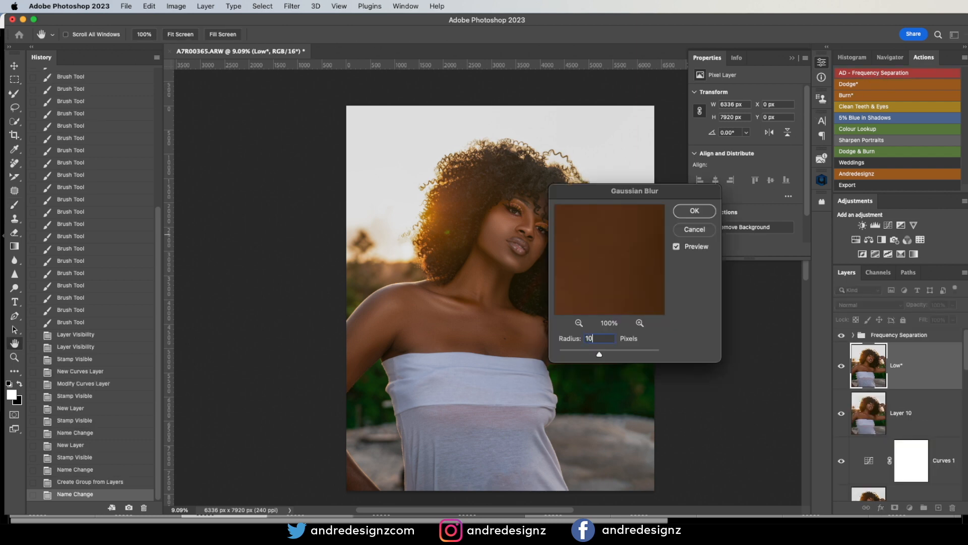
pyautogui.press('Return')
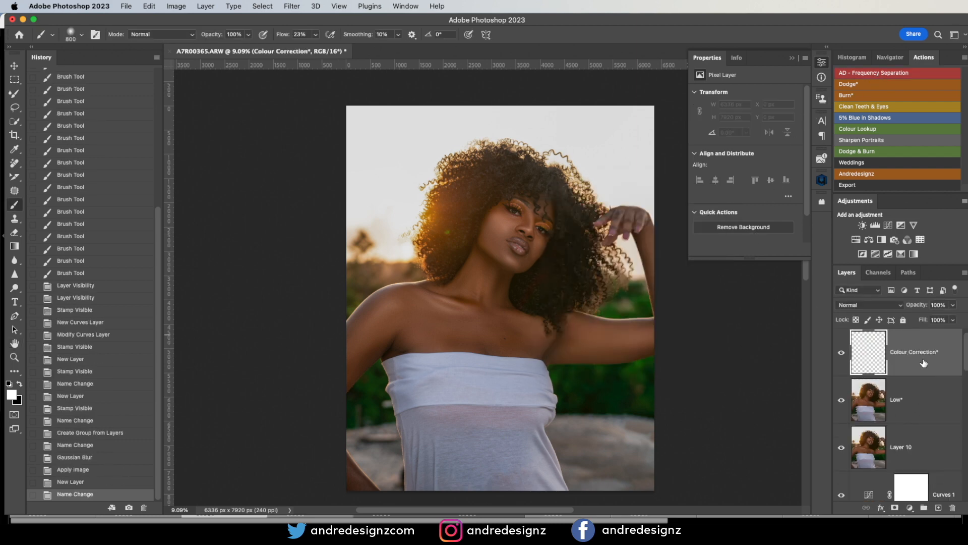
# Delete the new Frequency Separation group and the Colour Correction* layer, leaving the blurred Low* layer on top.
pyautogui.scroll(1, 924, 363)
pyautogui.click(924, 337)
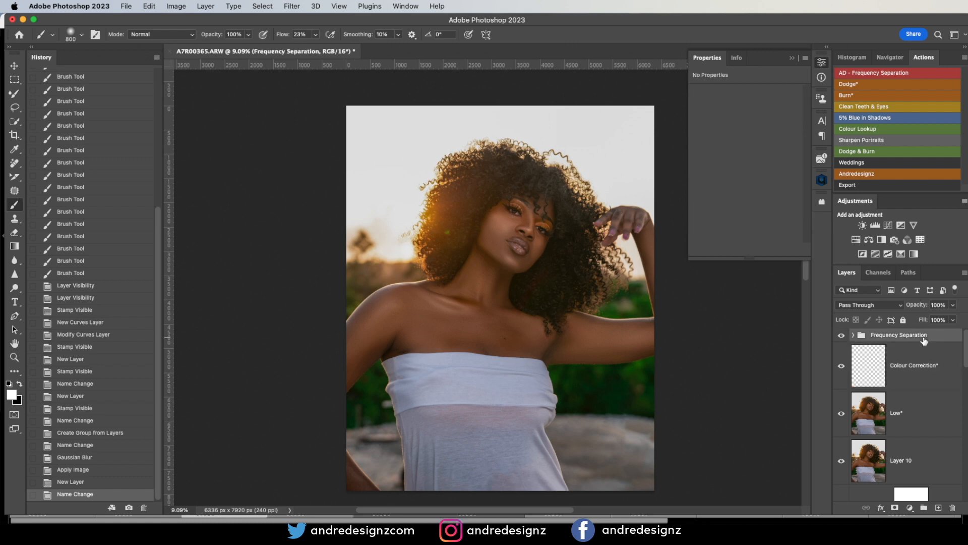
pyautogui.press('Delete')
pyautogui.press('Delete')
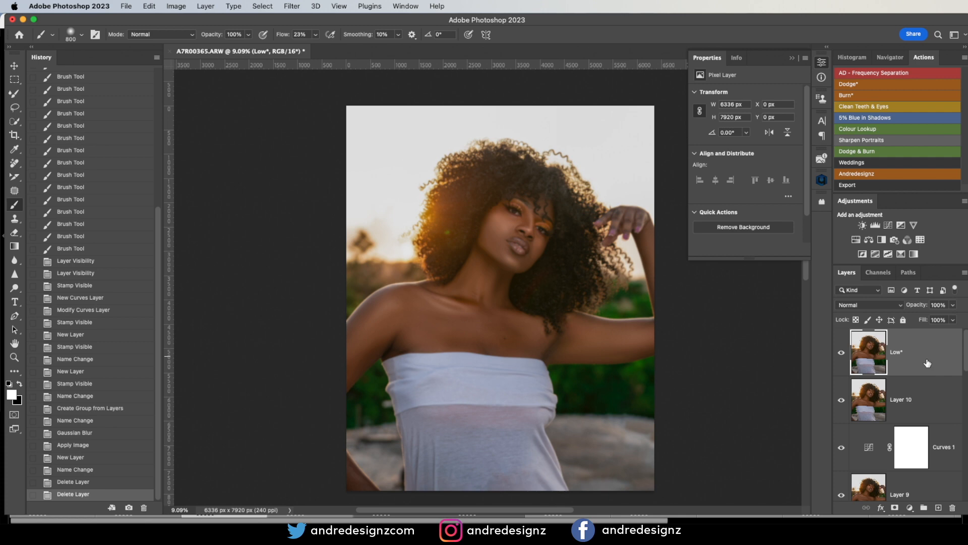
# Delete the entry directly above Layer 6 further down the layer stack.
pyautogui.scroll(-6, 927, 363)
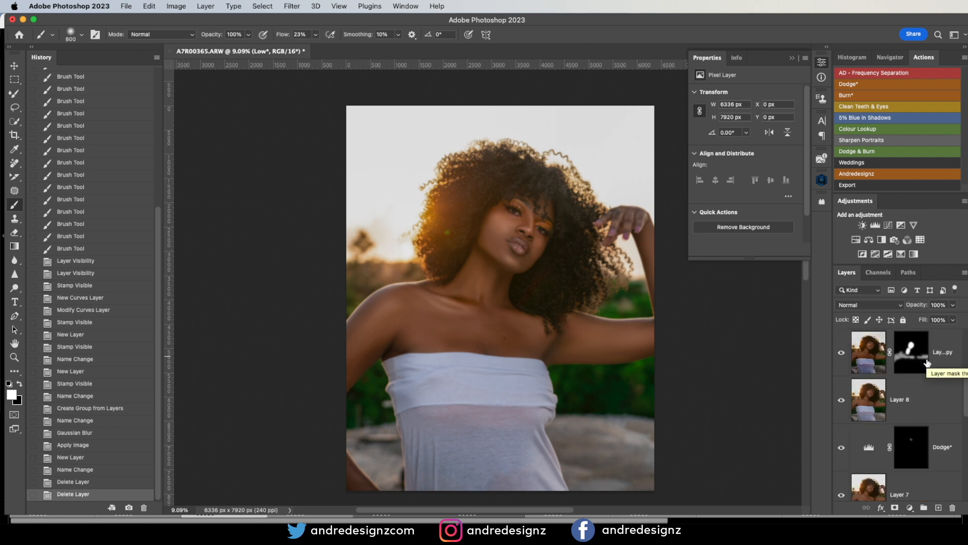
pyautogui.scroll(5, 927, 366)
pyautogui.click(932, 480)
pyautogui.press('Delete')
pyautogui.scroll(3, 927, 454)
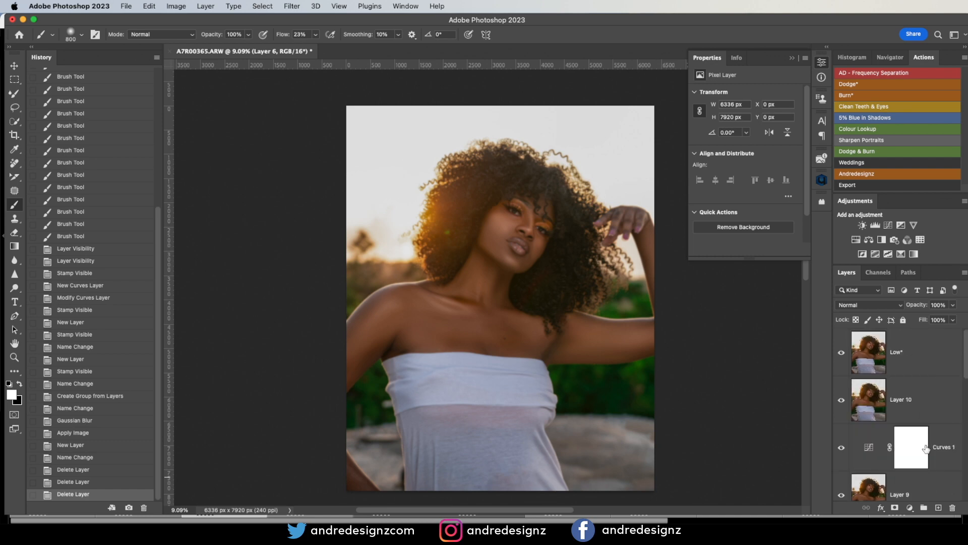
# Run the AD - Frequency Separation action with the topmost Low* layer selected.
pyautogui.click(917, 374)
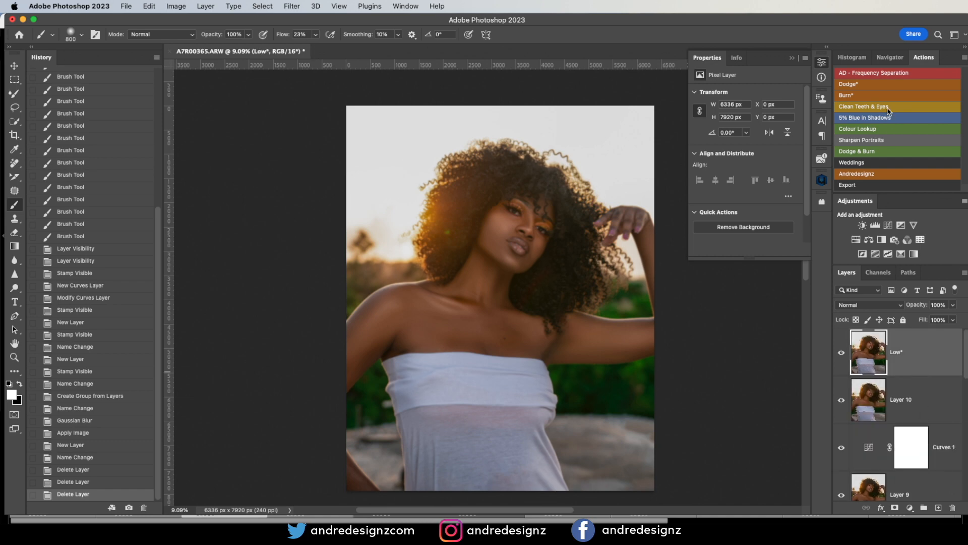
pyautogui.click(860, 73)
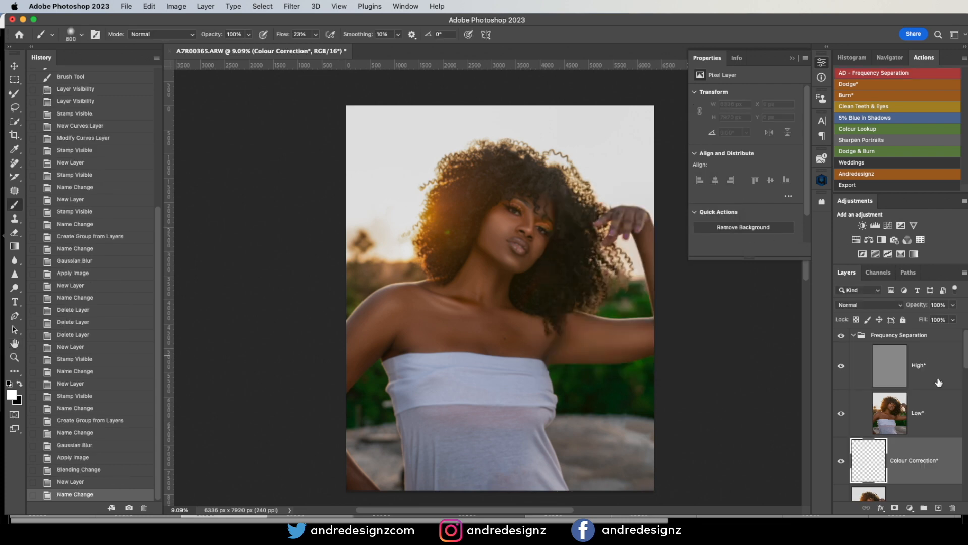
# Blend skin tones on the shoulders, chest, neck and face of the new Low* layer with a 600-pixel Mixer Brush.
pyautogui.click(923, 411)
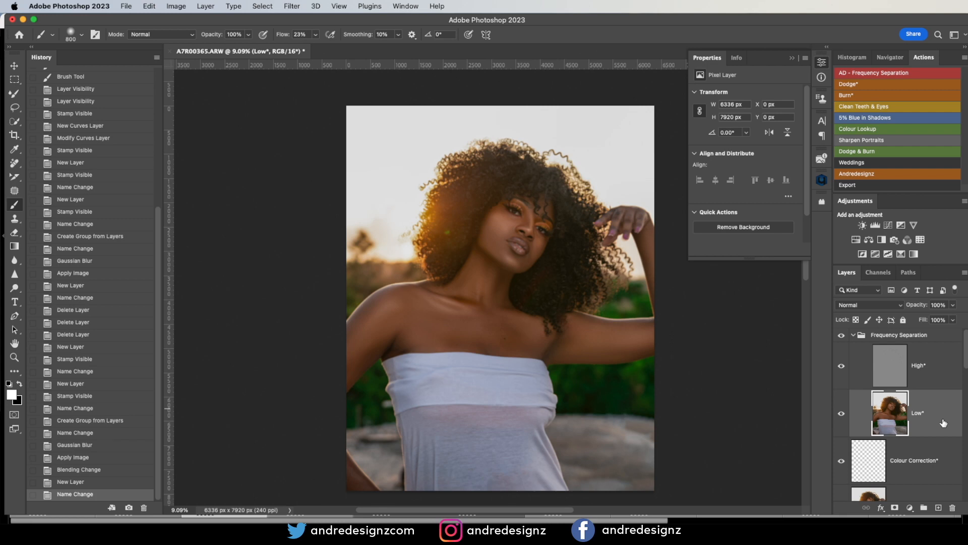
pyautogui.hotkey('shift', 'b')
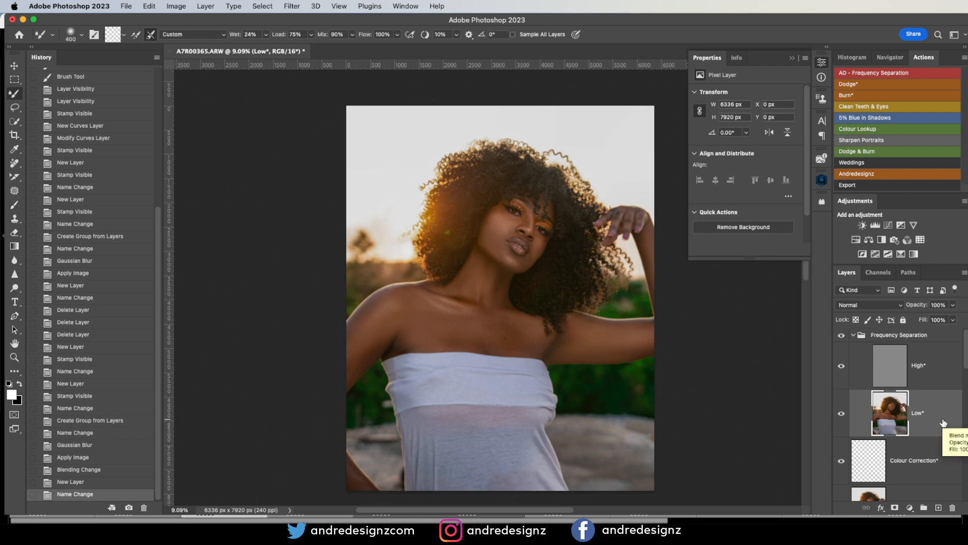
pyautogui.press(']')
pyautogui.moveTo(393, 313); pyautogui.dragTo(351, 372)
pyautogui.moveTo(390, 324); pyautogui.dragTo(349, 387)
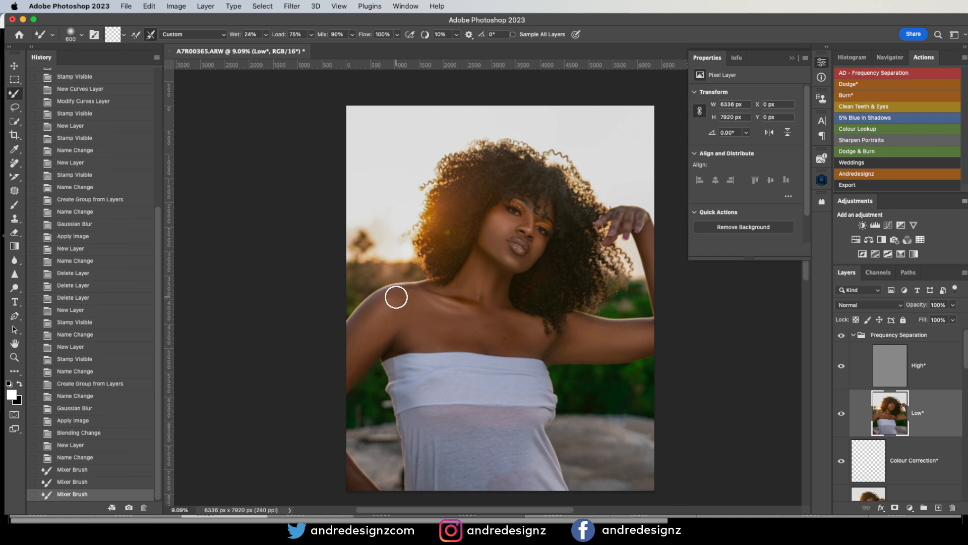
pyautogui.moveTo(425, 326)
pyautogui.mouseDown()
pyautogui.moveTo(468, 333)
pyautogui.moveTo(459, 334)
pyautogui.mouseUp()
pyautogui.moveTo(459, 334)
pyautogui.mouseDown()
pyautogui.moveTo(438, 335)
pyautogui.moveTo(457, 323)
pyautogui.moveTo(417, 322)
pyautogui.moveTo(486, 324)
pyautogui.moveTo(428, 333)
pyautogui.moveTo(443, 337)
pyautogui.moveTo(518, 325)
pyautogui.moveTo(507, 327)
pyautogui.moveTo(613, 352)
pyautogui.mouseUp()
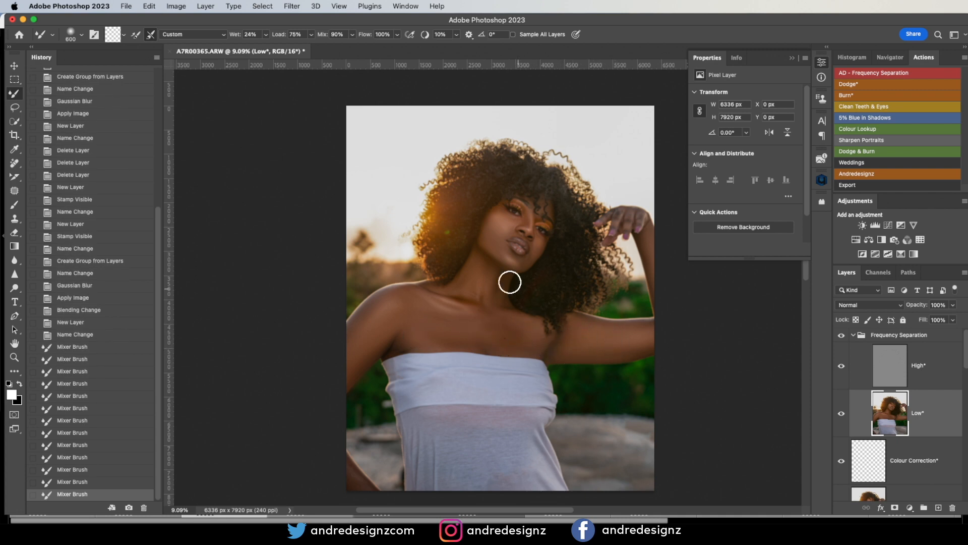
pyautogui.moveTo(492, 234)
pyautogui.mouseDown()
pyautogui.moveTo(501, 253)
pyautogui.moveTo(510, 227)
pyautogui.moveTo(522, 272)
pyautogui.mouseUp()
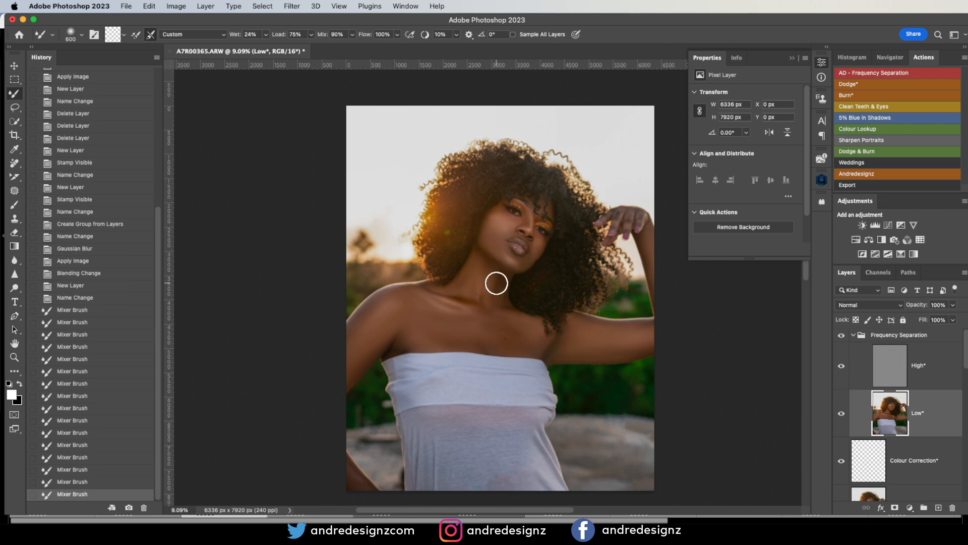
# Inspect the blended face up close and compare the portrait with the Frequency Separation group hidden and shown.
pyautogui.scroll(-2, 499, 252)
pyautogui.scroll(5, 499, 251)
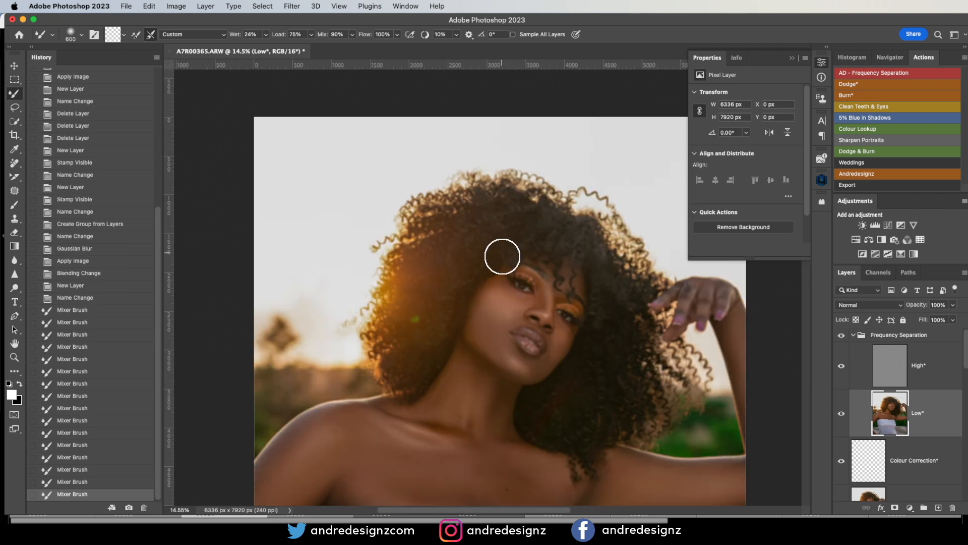
pyautogui.scroll(2, 555, 351)
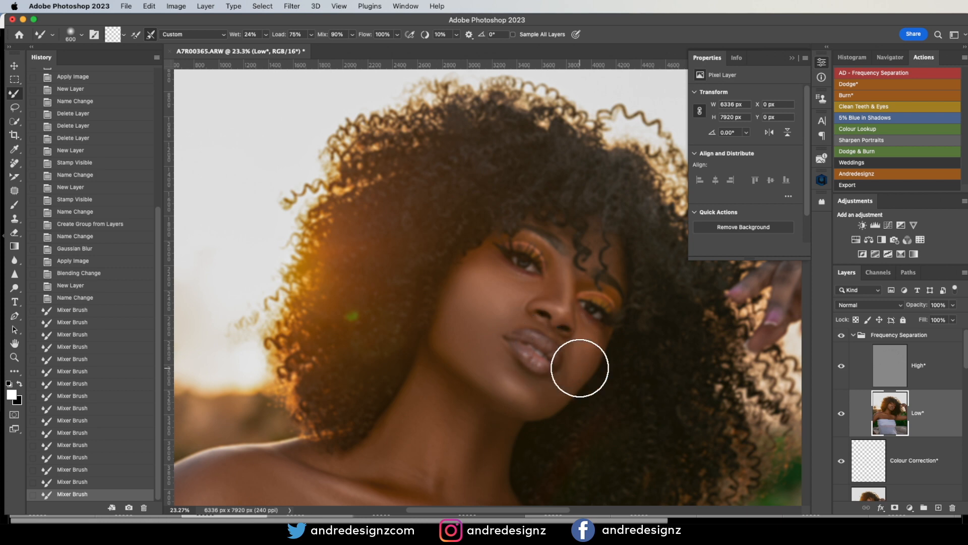
pyautogui.scroll(-4, 579, 366)
pyautogui.click(843, 336)
pyautogui.click(843, 336)
# Delete the Frequency Separation group, the Colour Correction* layer and the leftover Low* layer, and compare Layer 10 hidden and shown.
pyautogui.click(917, 336)
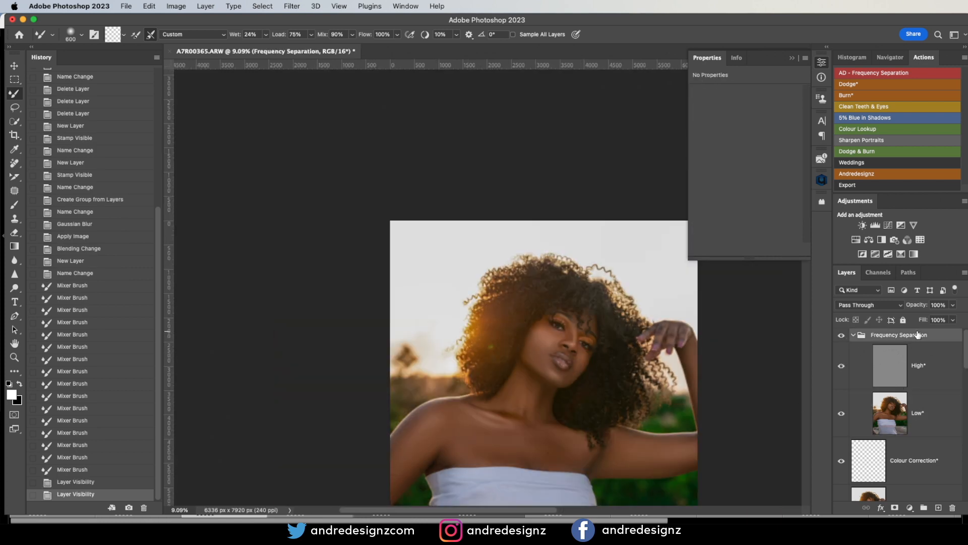
pyautogui.press('Delete')
pyautogui.press('Delete')
pyautogui.press('Delete')
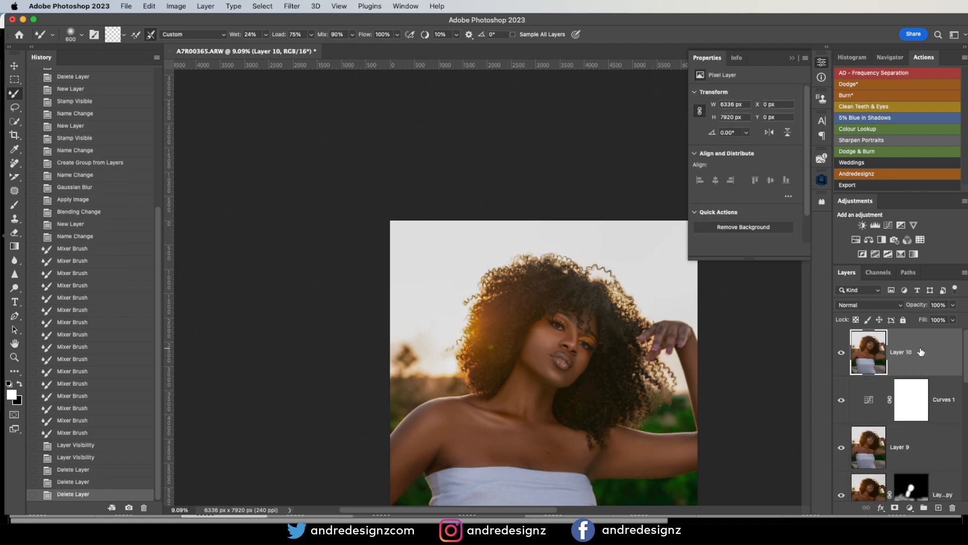
pyautogui.click(841, 353)
pyautogui.click(842, 353)
# Run the AD - Frequency Separation action above Layer 10 with a 10-pixel Gaussian Blur radius.
pyautogui.scroll(-5, 917, 359)
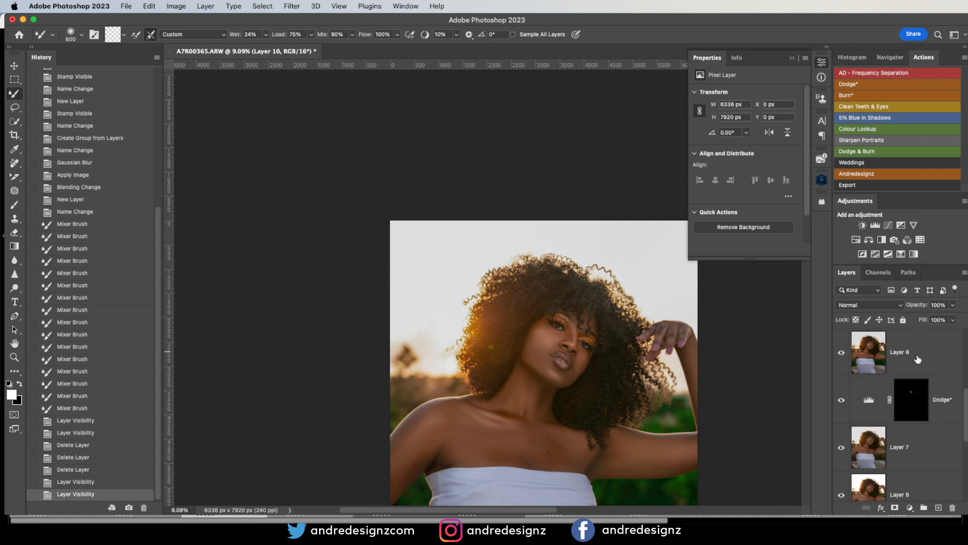
pyautogui.scroll(5, 918, 359)
pyautogui.scroll(-1, 919, 361)
pyautogui.scroll(1, 927, 355)
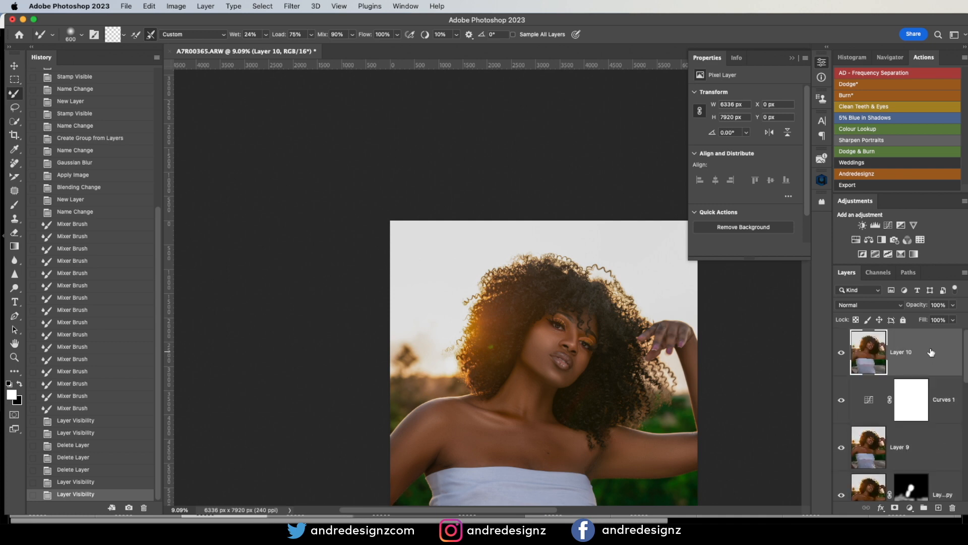
pyautogui.click(888, 74)
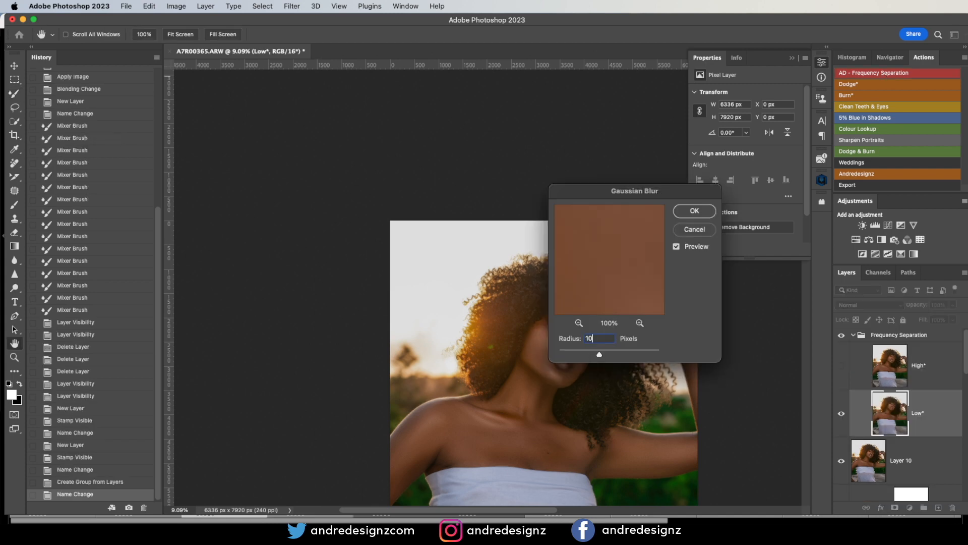
pyautogui.press('Return')
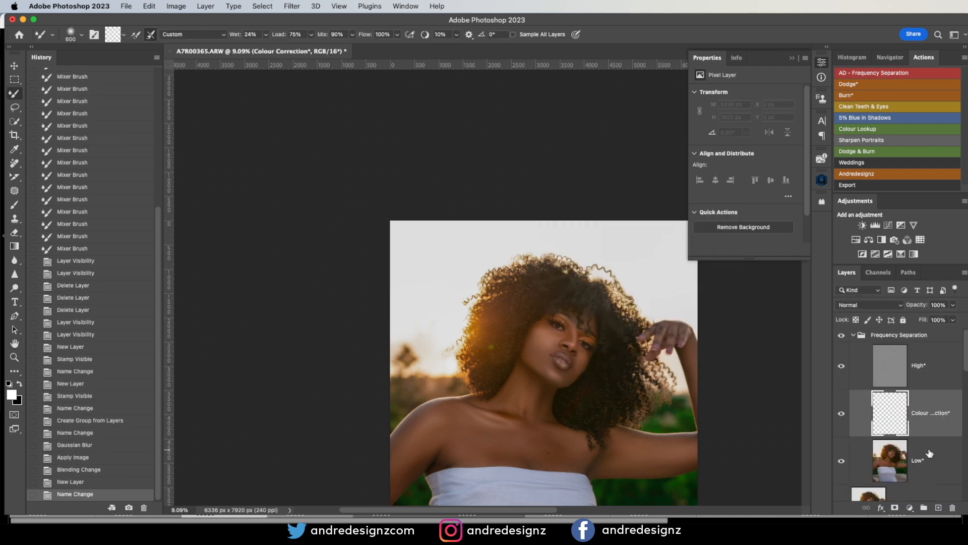
# Smooth the skin of the shoulder, chest and lower neck on the Low* layer with the 600-pixel Mixer Brush.
pyautogui.click(925, 452)
pyautogui.press(']')
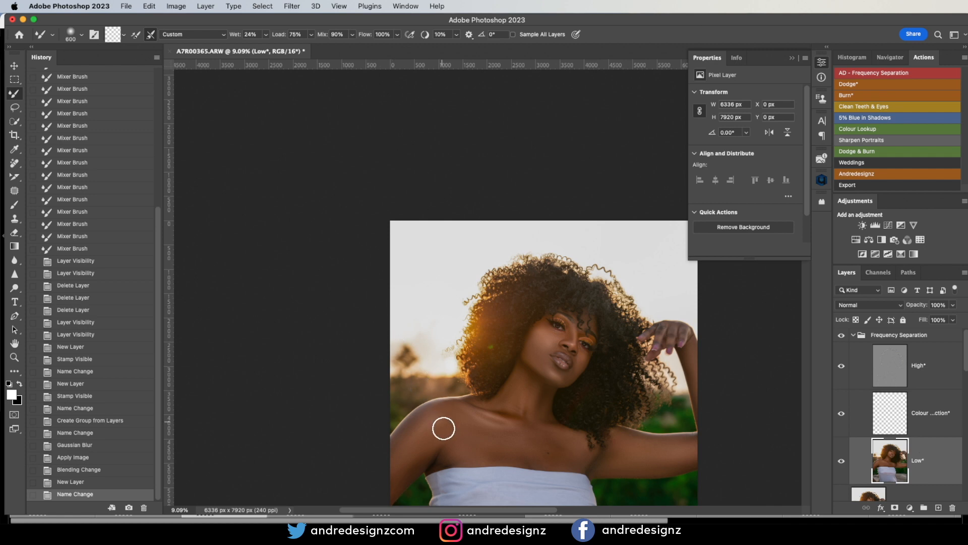
pyautogui.moveTo(437, 430); pyautogui.dragTo(398, 484)
pyautogui.moveTo(433, 430)
pyautogui.mouseDown()
pyautogui.moveTo(389, 489)
pyautogui.moveTo(433, 425)
pyautogui.moveTo(409, 436)
pyautogui.mouseUp()
pyautogui.moveTo(501, 428)
pyautogui.mouseDown()
pyautogui.moveTo(467, 435)
pyautogui.moveTo(513, 444)
pyautogui.moveTo(482, 453)
pyautogui.moveTo(456, 446)
pyautogui.moveTo(490, 440)
pyautogui.moveTo(456, 429)
pyautogui.moveTo(516, 452)
pyautogui.moveTo(526, 445)
pyautogui.moveTo(490, 444)
pyautogui.moveTo(575, 447)
pyautogui.mouseUp()
pyautogui.moveTo(532, 410); pyautogui.dragTo(527, 393)
# Reduce the Mixer Brush to 500 pixels and blend the neck and face tones on the Low* layer.
pyautogui.press('[')
pyautogui.press('[')
pyautogui.moveTo(528, 392)
pyautogui.mouseDown()
pyautogui.moveTo(519, 384)
pyautogui.moveTo(552, 403)
pyautogui.moveTo(520, 400)
pyautogui.mouseUp()
pyautogui.moveTo(520, 400); pyautogui.dragTo(508, 409)
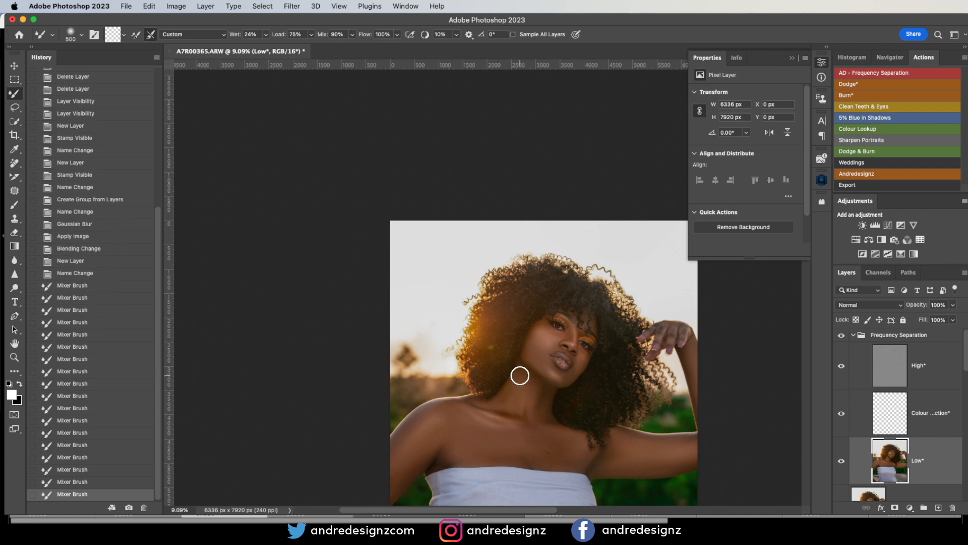
pyautogui.press('super+Tab')
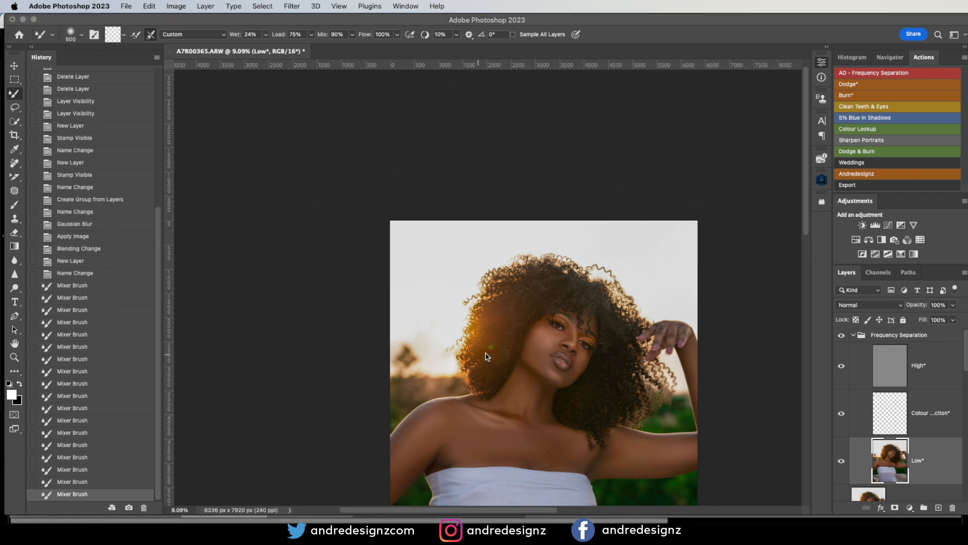
pyautogui.click(546, 365)
pyautogui.moveTo(545, 363)
pyautogui.mouseDown()
pyautogui.moveTo(546, 328)
pyautogui.moveTo(536, 327)
pyautogui.moveTo(573, 373)
pyautogui.moveTo(538, 357)
pyautogui.moveTo(570, 343)
pyautogui.moveTo(548, 344)
pyautogui.moveTo(569, 375)
pyautogui.moveTo(546, 341)
pyautogui.moveTo(558, 344)
pyautogui.moveTo(555, 392)
pyautogui.moveTo(524, 336)
pyautogui.moveTo(467, 283)
pyautogui.mouseUp()
pyautogui.scroll(3, 555, 392)
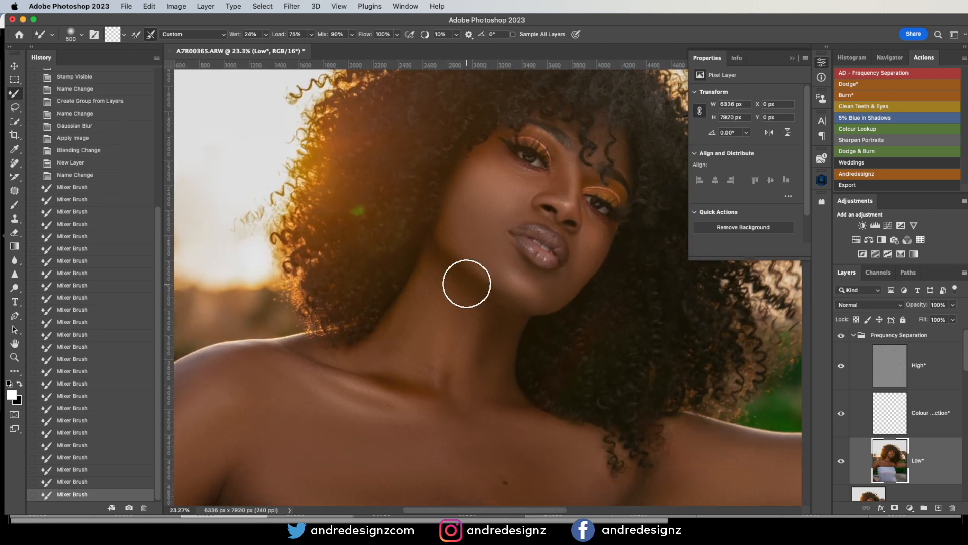
pyautogui.scroll(-2, 466, 281)
pyautogui.scroll(-2, 554, 332)
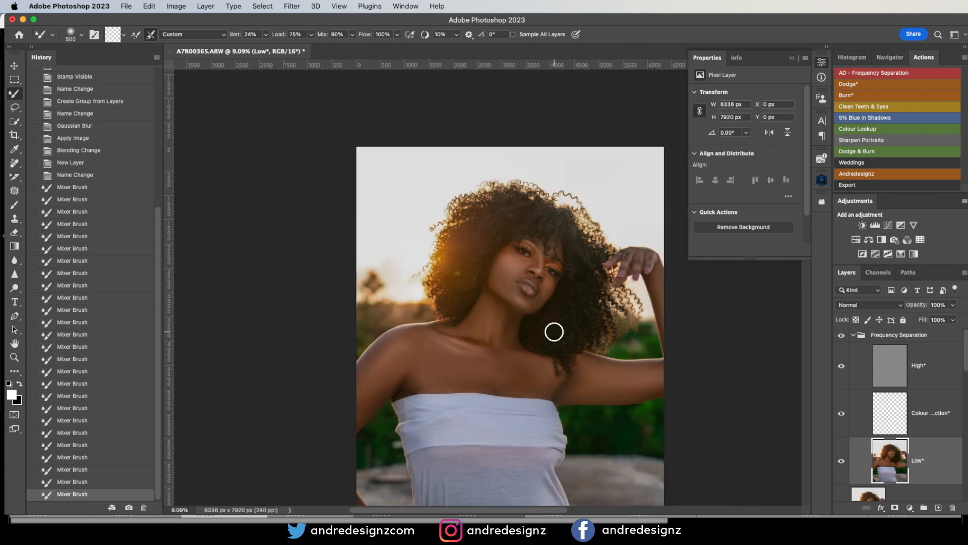
# Float the A7R00365.ARW document in its own window and duplicate the image as A7R00365 copy, keeping its layers.
pyautogui.click(792, 58)
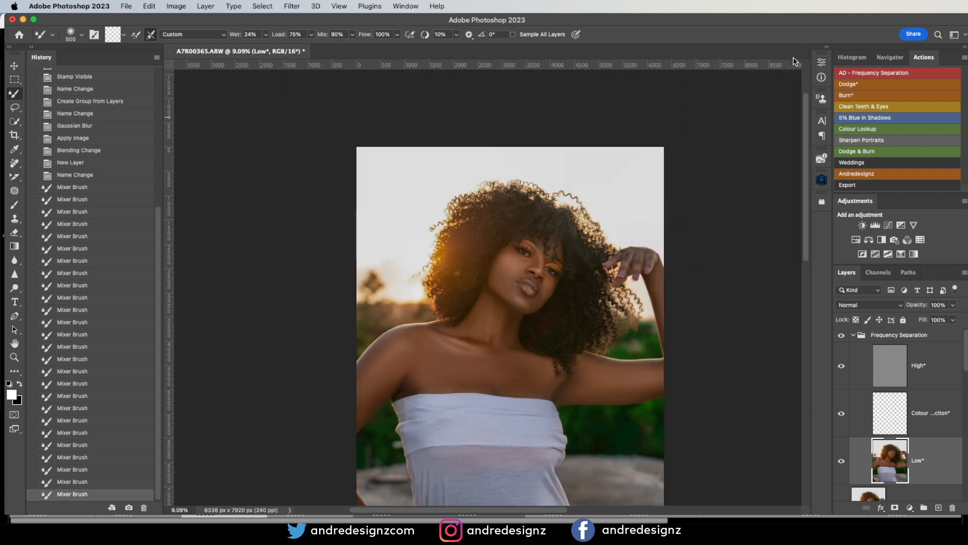
pyautogui.moveTo(285, 51); pyautogui.dragTo(285, 69)
pyautogui.keyDown('super'); pyautogui.click(285, 69); pyautogui.keyUp('super')
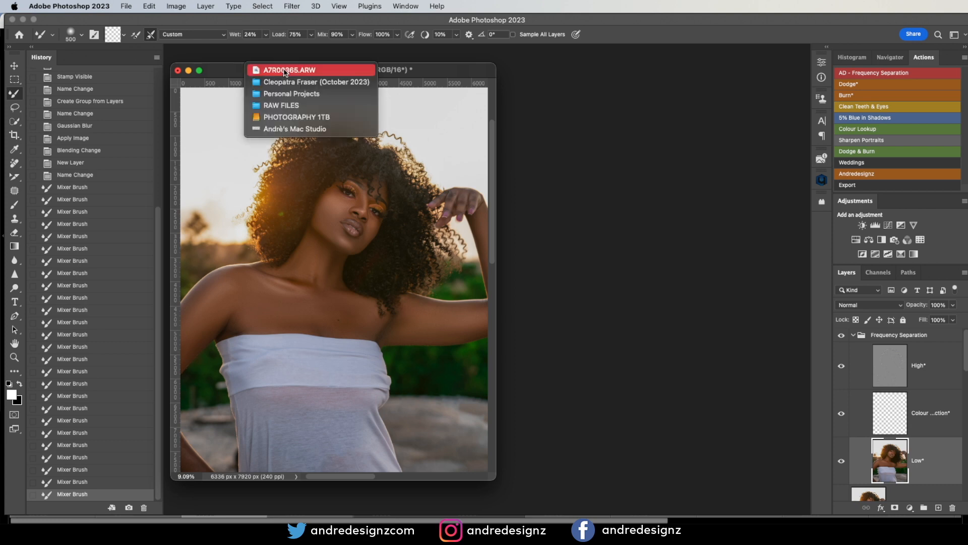
pyautogui.click(448, 72)
pyautogui.keyDown('super'); pyautogui.click(416, 71); pyautogui.keyUp('super')
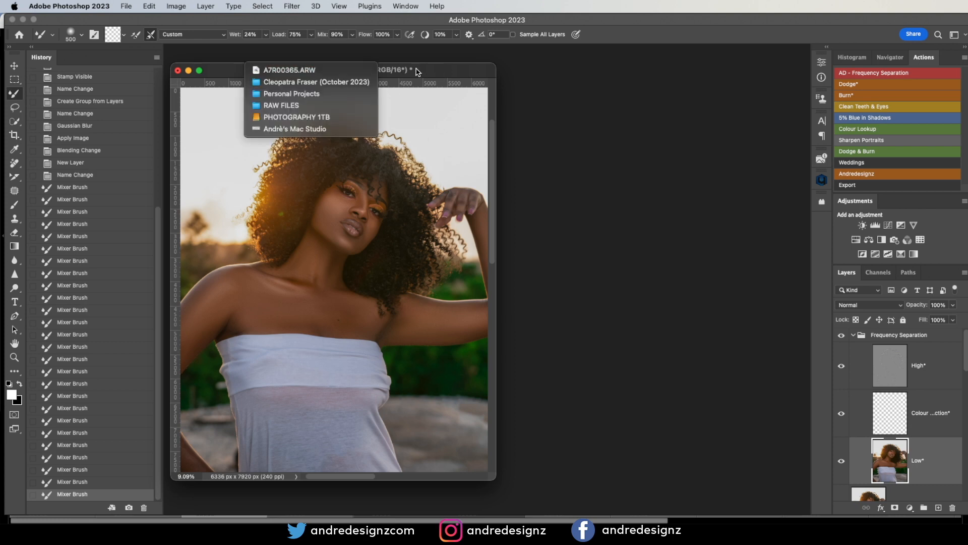
pyautogui.rightClick(376, 75)
pyautogui.rightClick(275, 71)
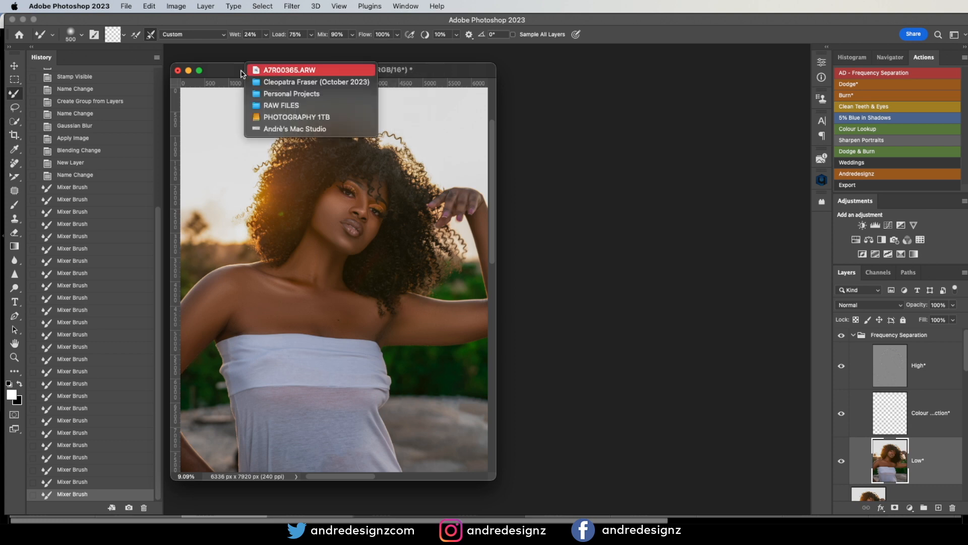
pyautogui.click(227, 73)
pyautogui.rightClick(226, 72)
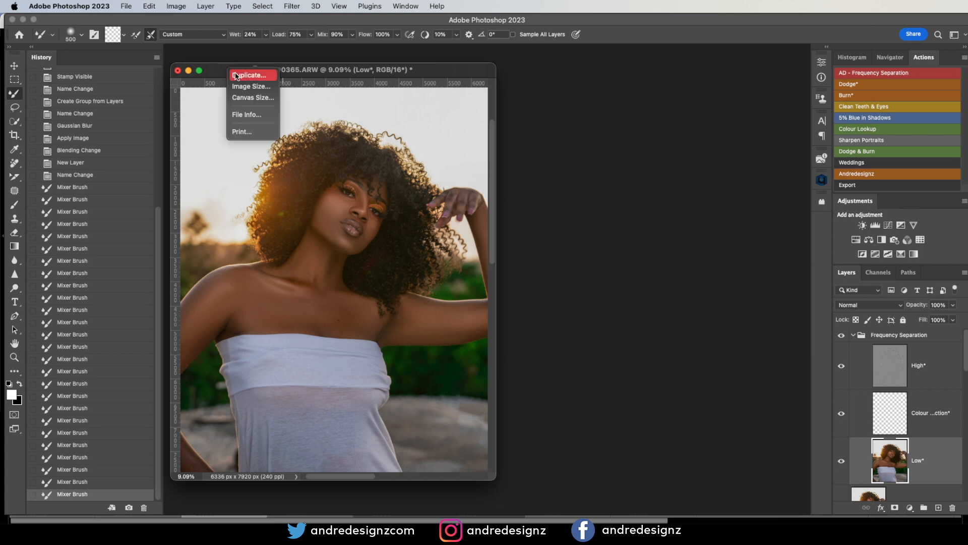
pyautogui.click(238, 76)
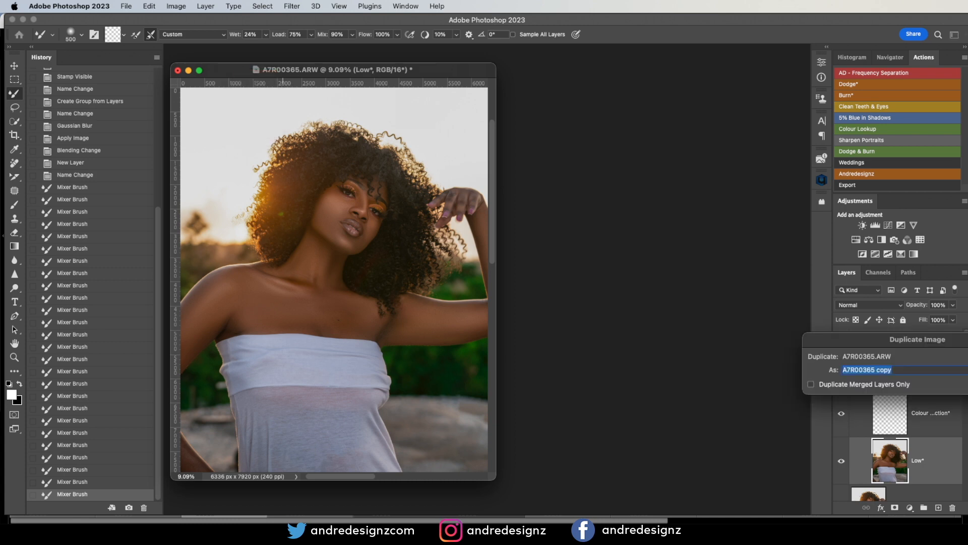
pyautogui.press('Return')
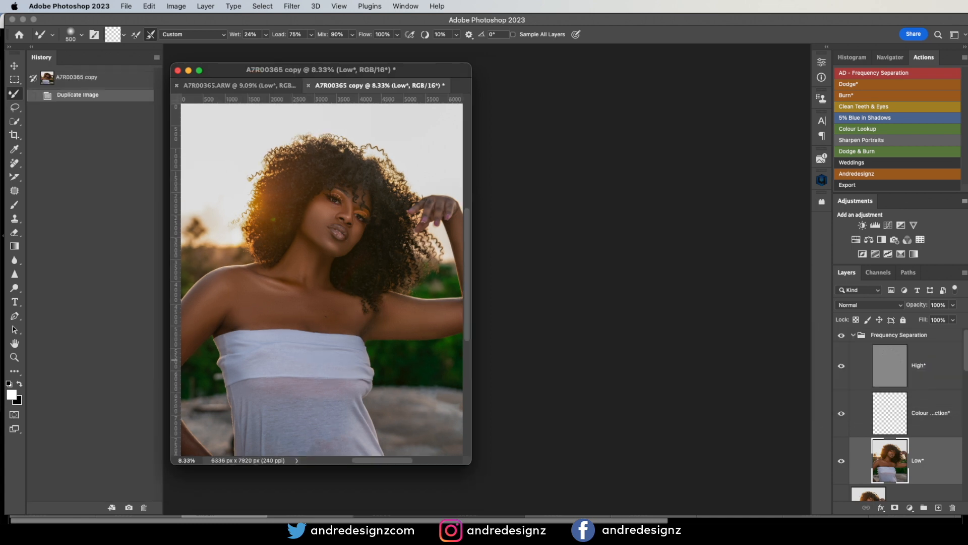
# Arrange the original document and its copy side by side in a 2-up Vertical layout.
pyautogui.click(346, 8)
pyautogui.moveTo(502, 22)
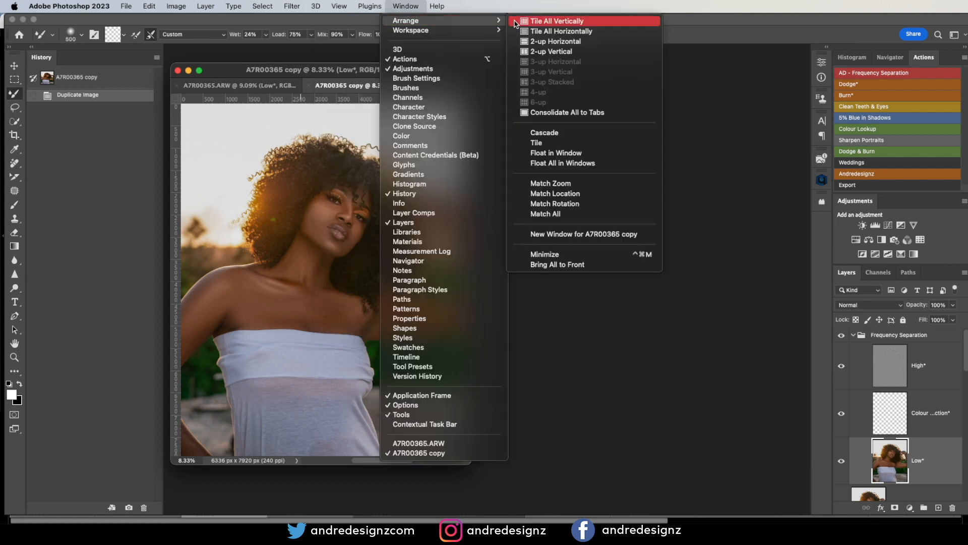
pyautogui.click(552, 51)
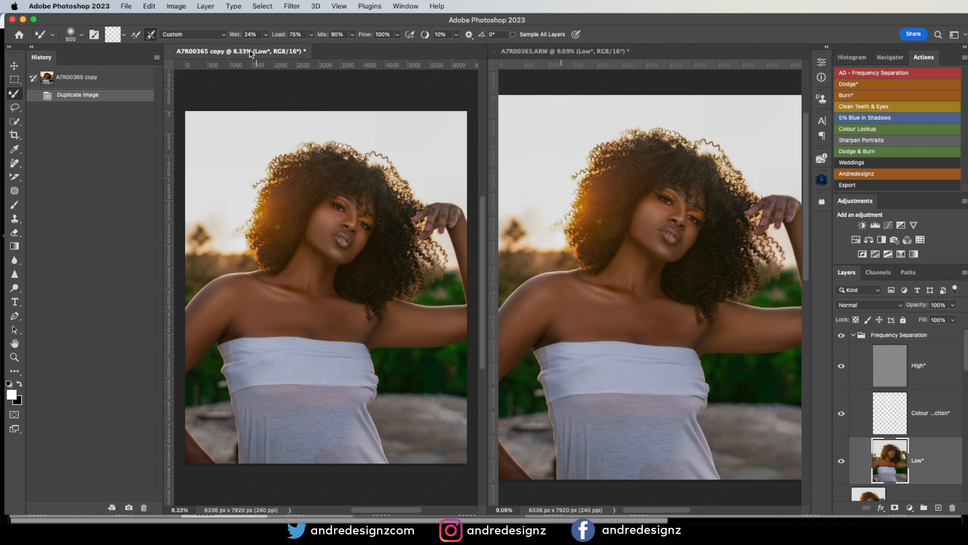
# Show only the Background layer in A7R00365 copy, hiding all other layers for a before-and-after comparison.
pyautogui.scroll(-5, 897, 414)
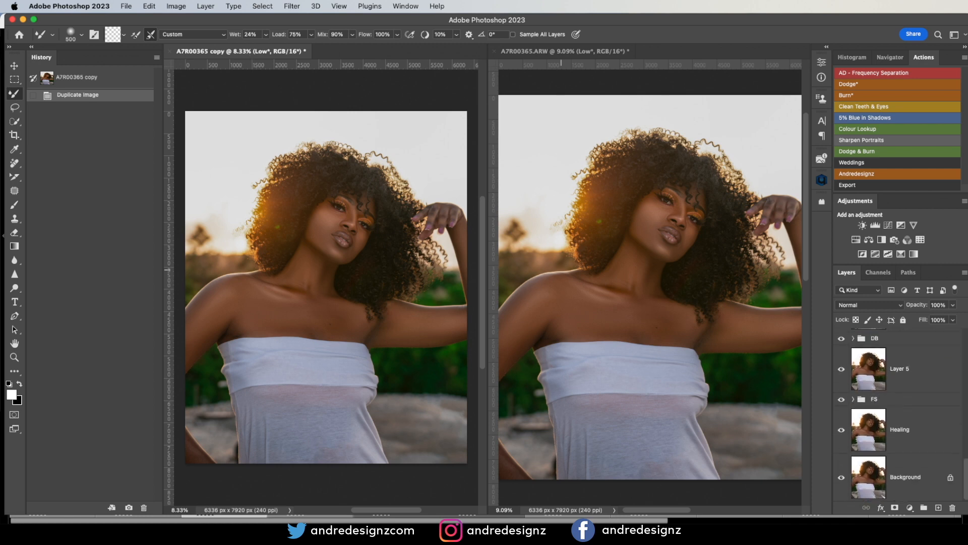
pyautogui.rightClick(842, 479)
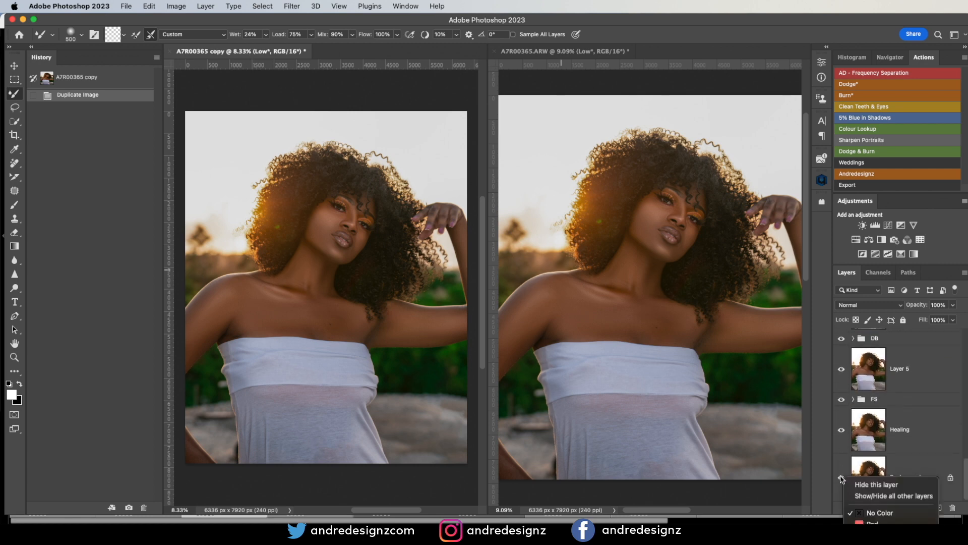
pyautogui.click(841, 478)
pyautogui.keyDown('alt'); pyautogui.click(841, 478); pyautogui.keyUp('alt')
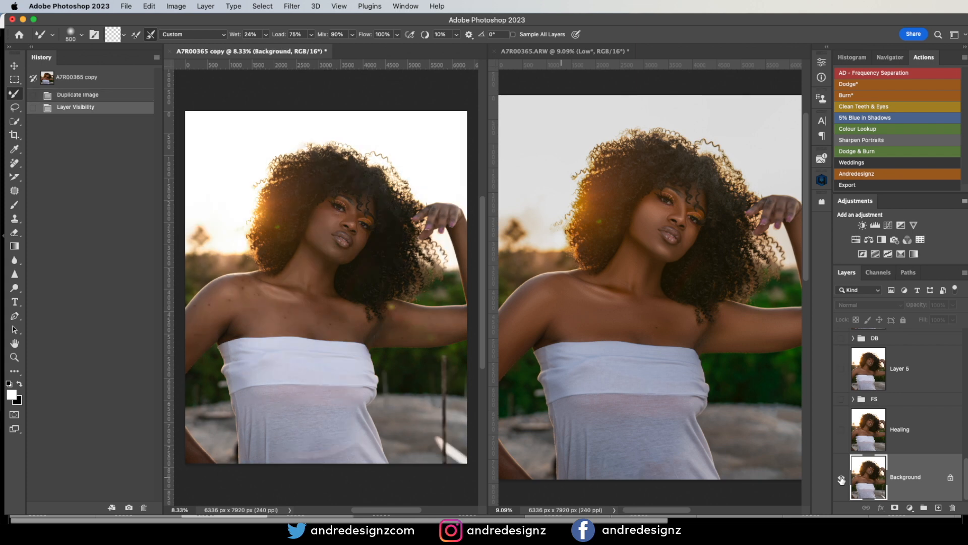